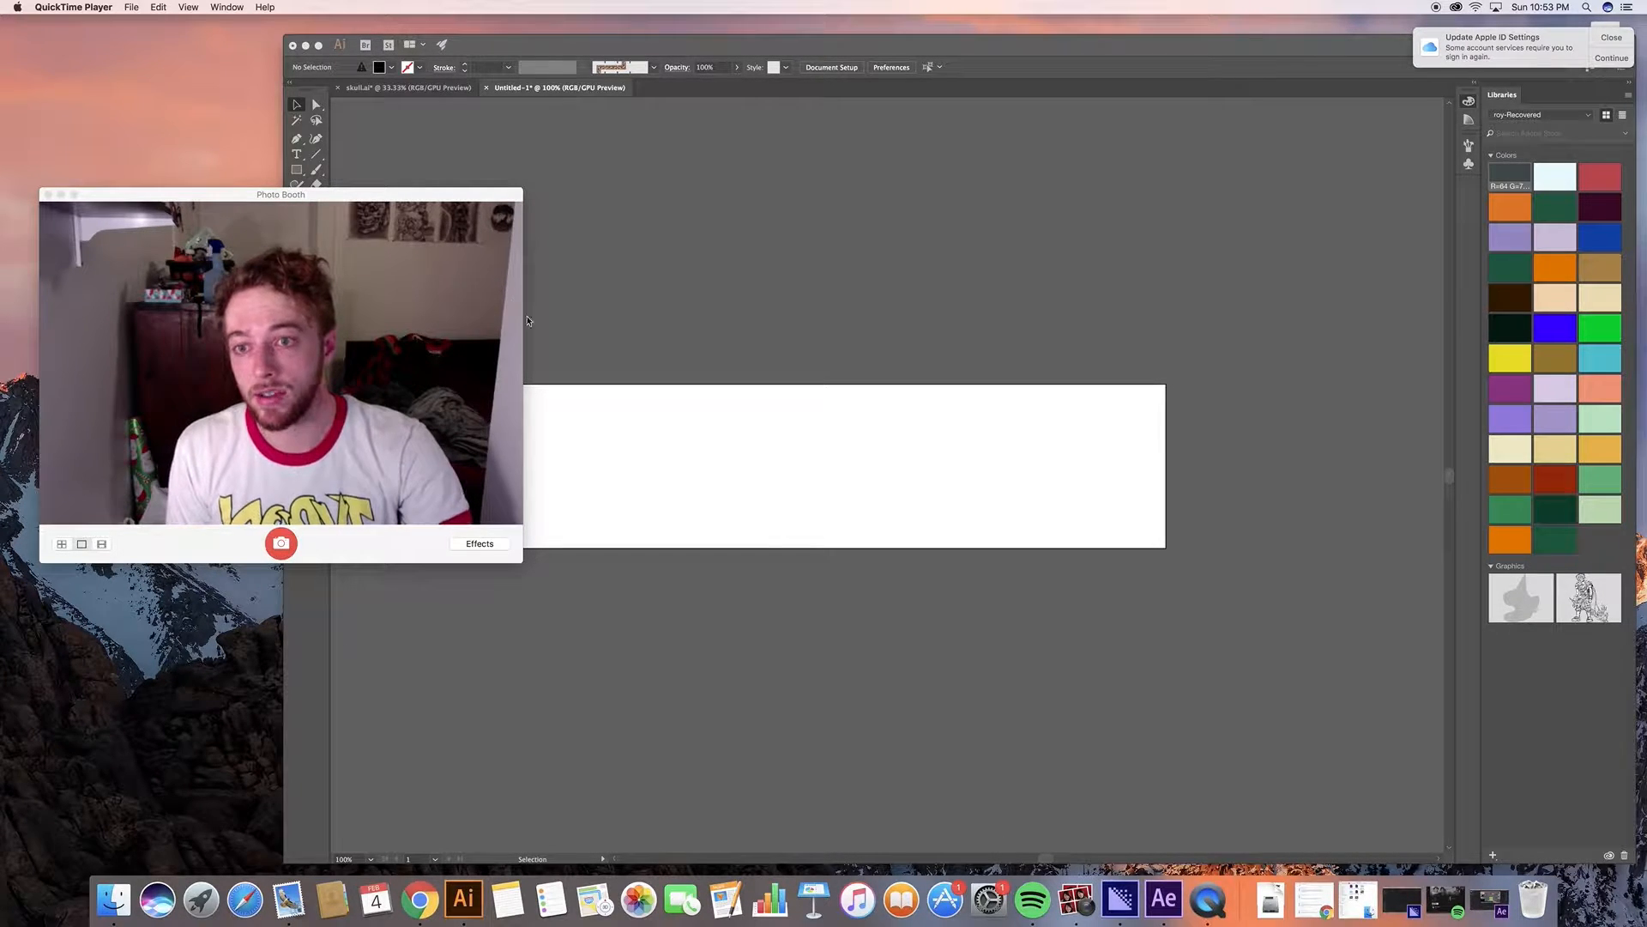
Shrink and move the Photo Booth window, then narrow the Illustrator window slightly so the webcam view stays visible beside it.
drag(522, 322, 419, 322)
click(520, 288)
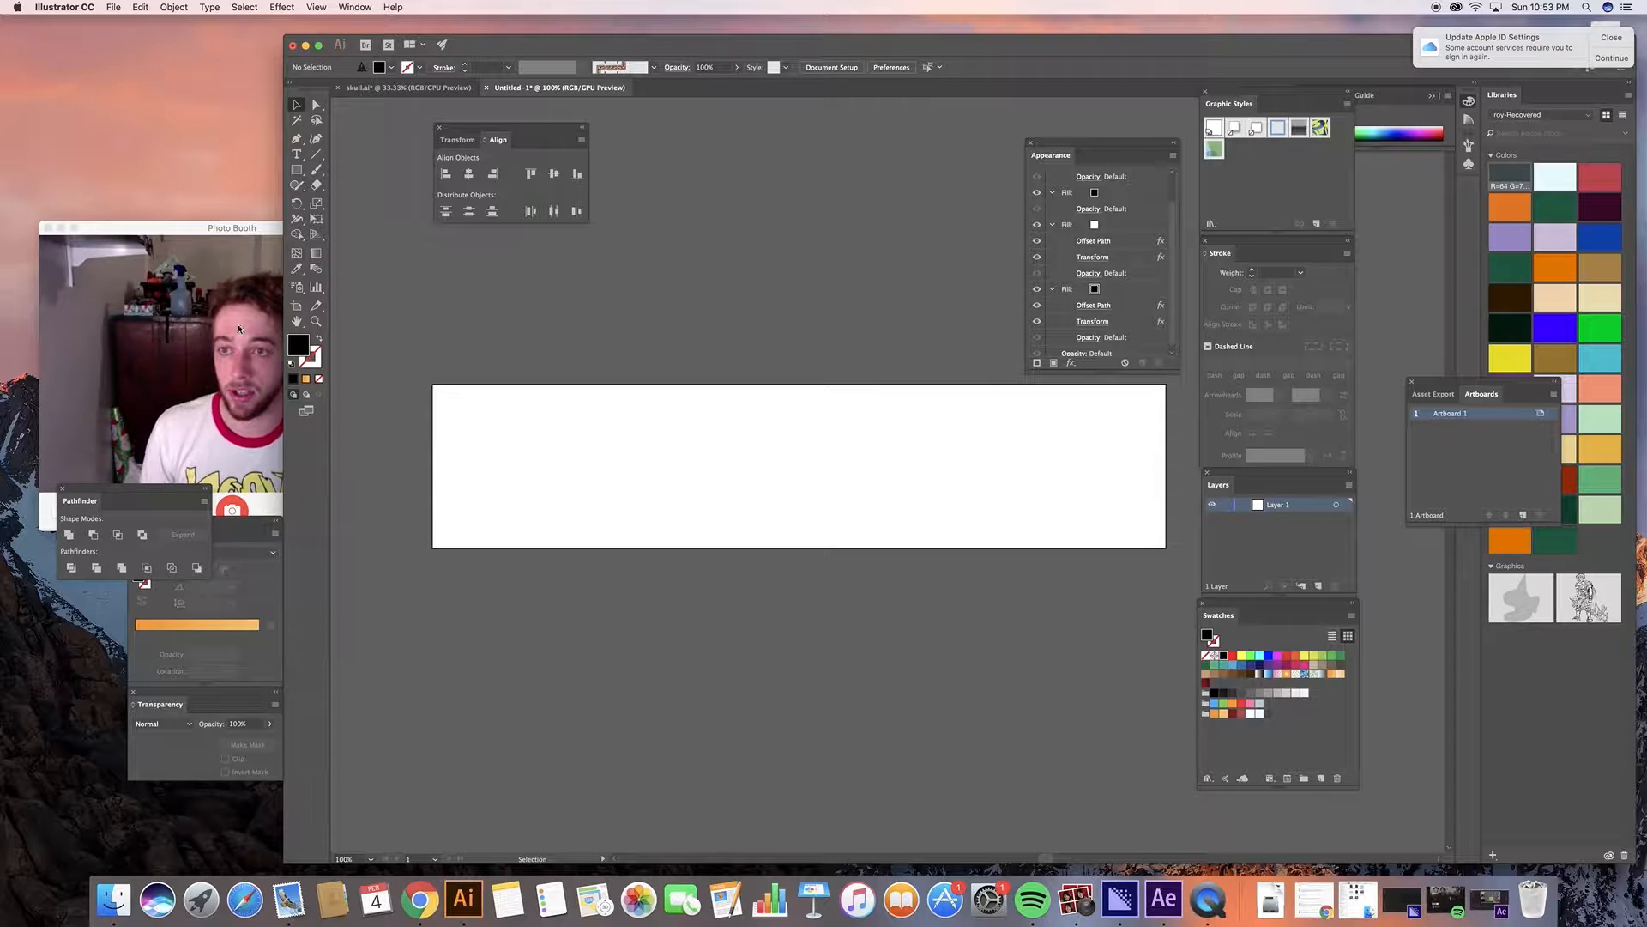
drag(222, 227, 200, 164)
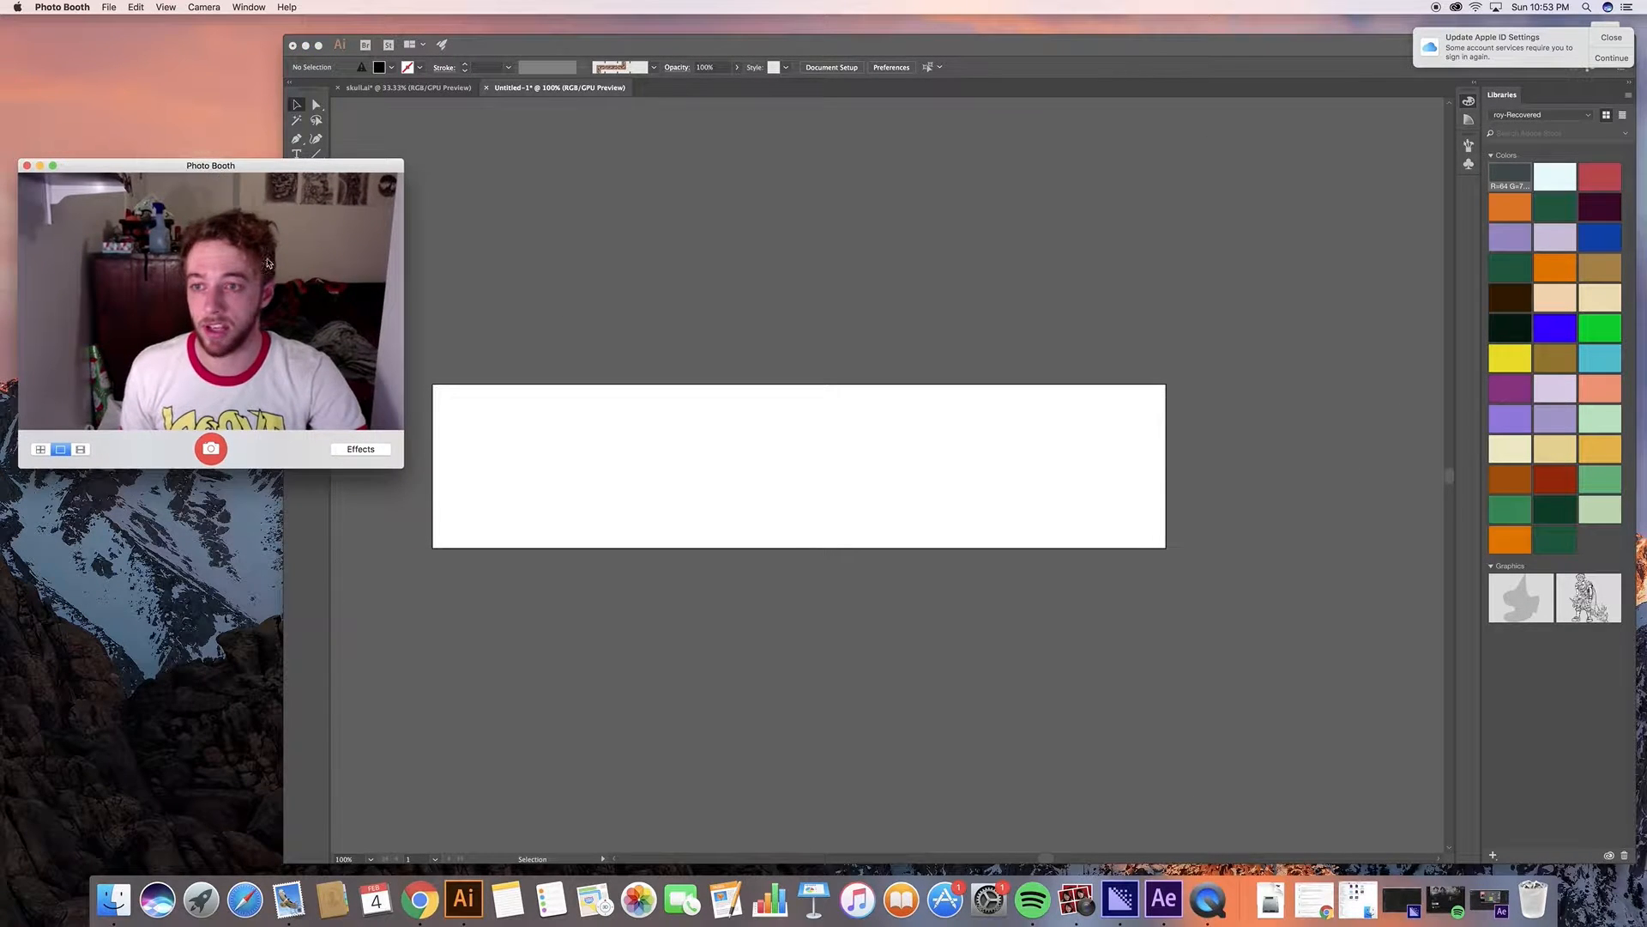
click(456, 508)
drag(293, 494, 302, 493)
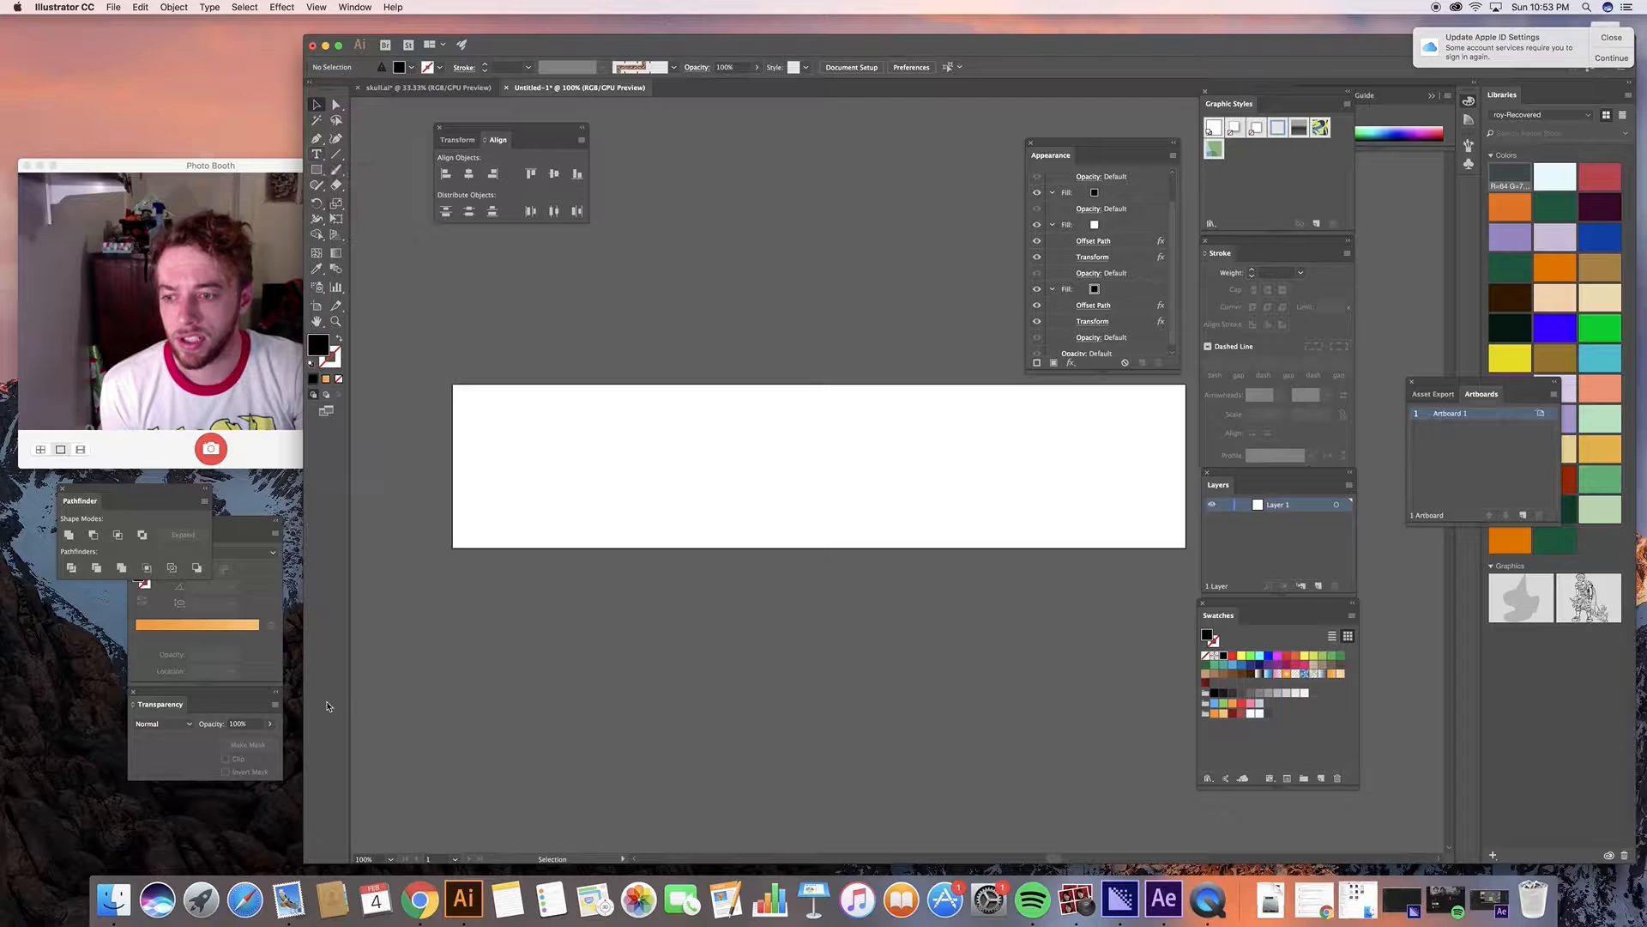
click(262, 652)
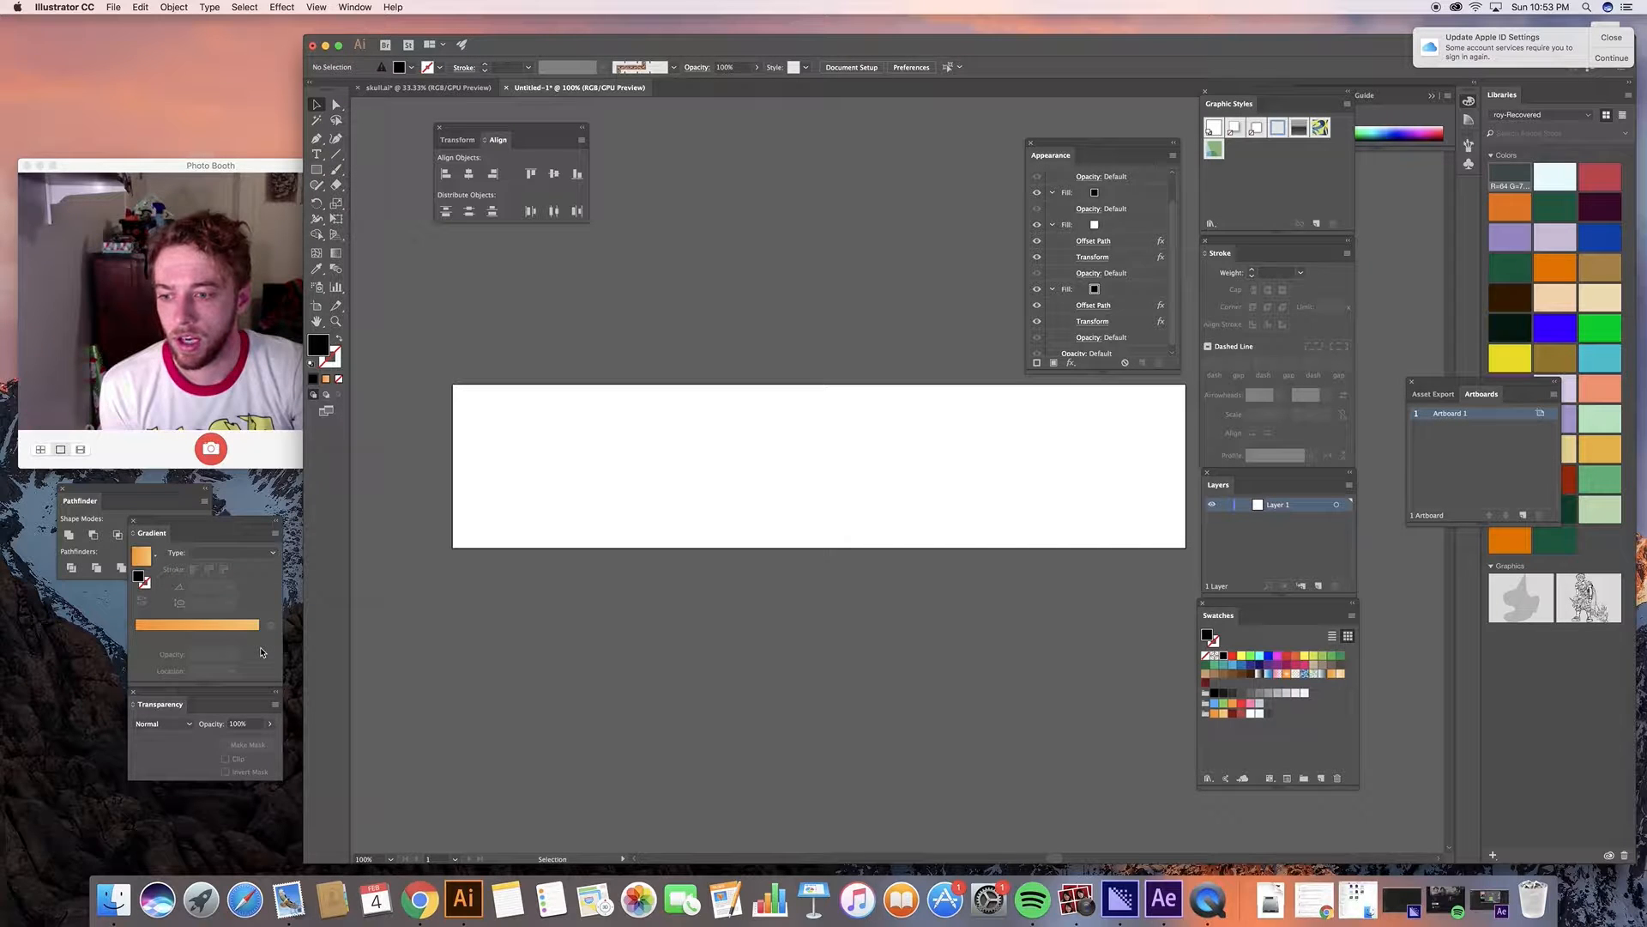
Create an area text box spanning the artboard and fill it with "A Wizard is Never Late".
click(316, 154)
drag(454, 396, 1178, 542)
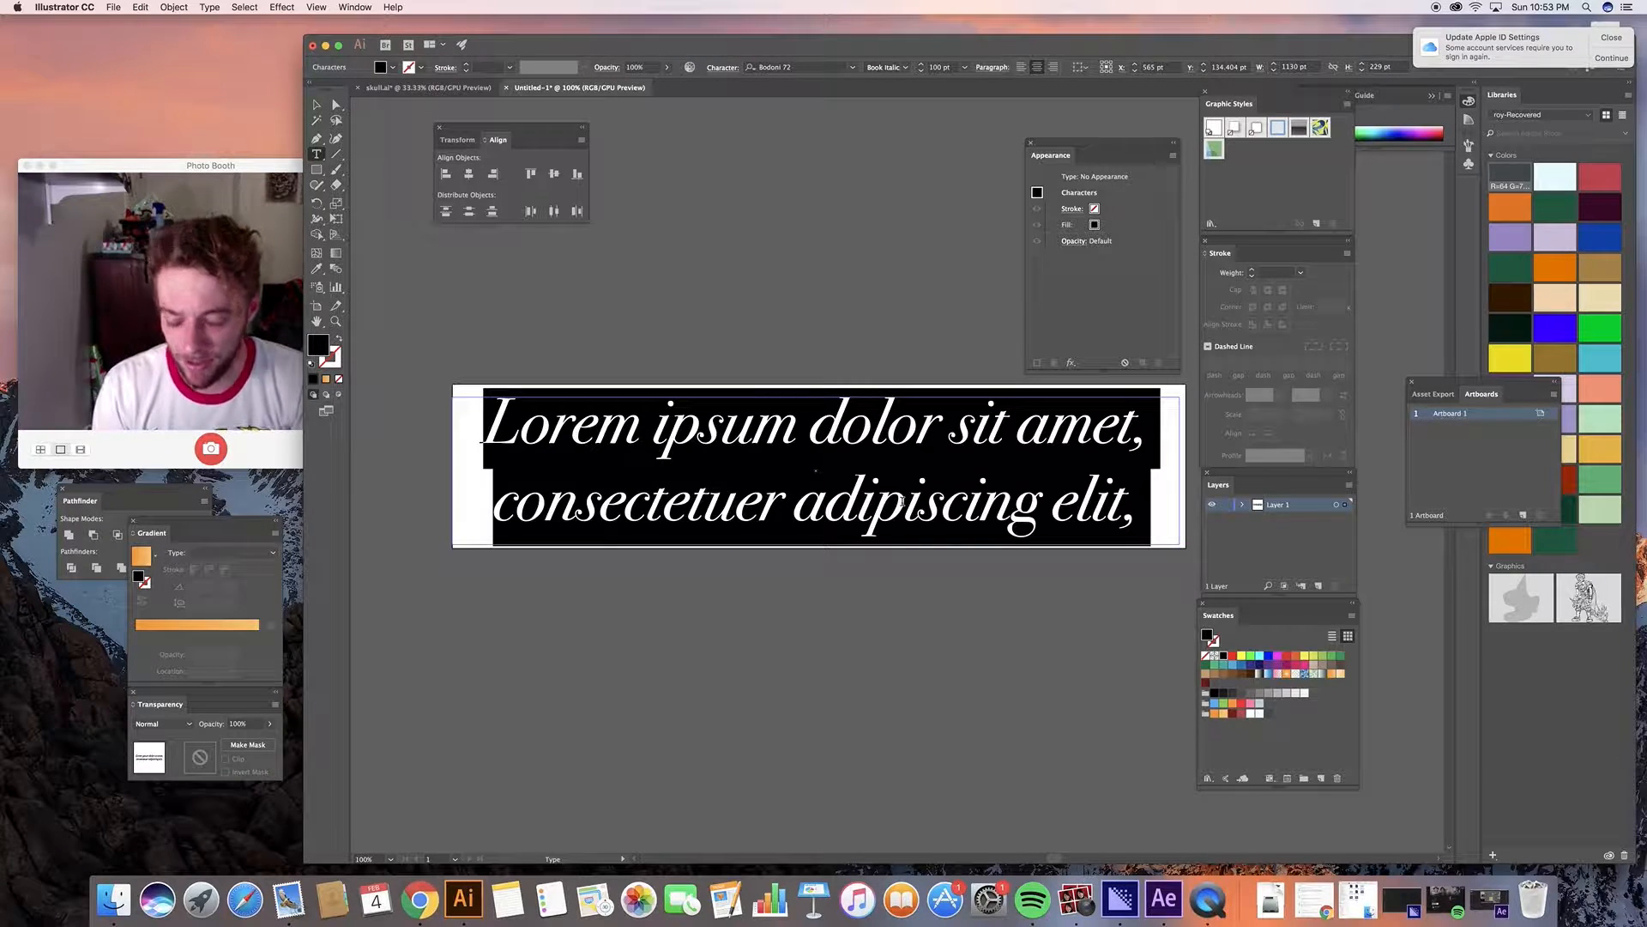
text(A)
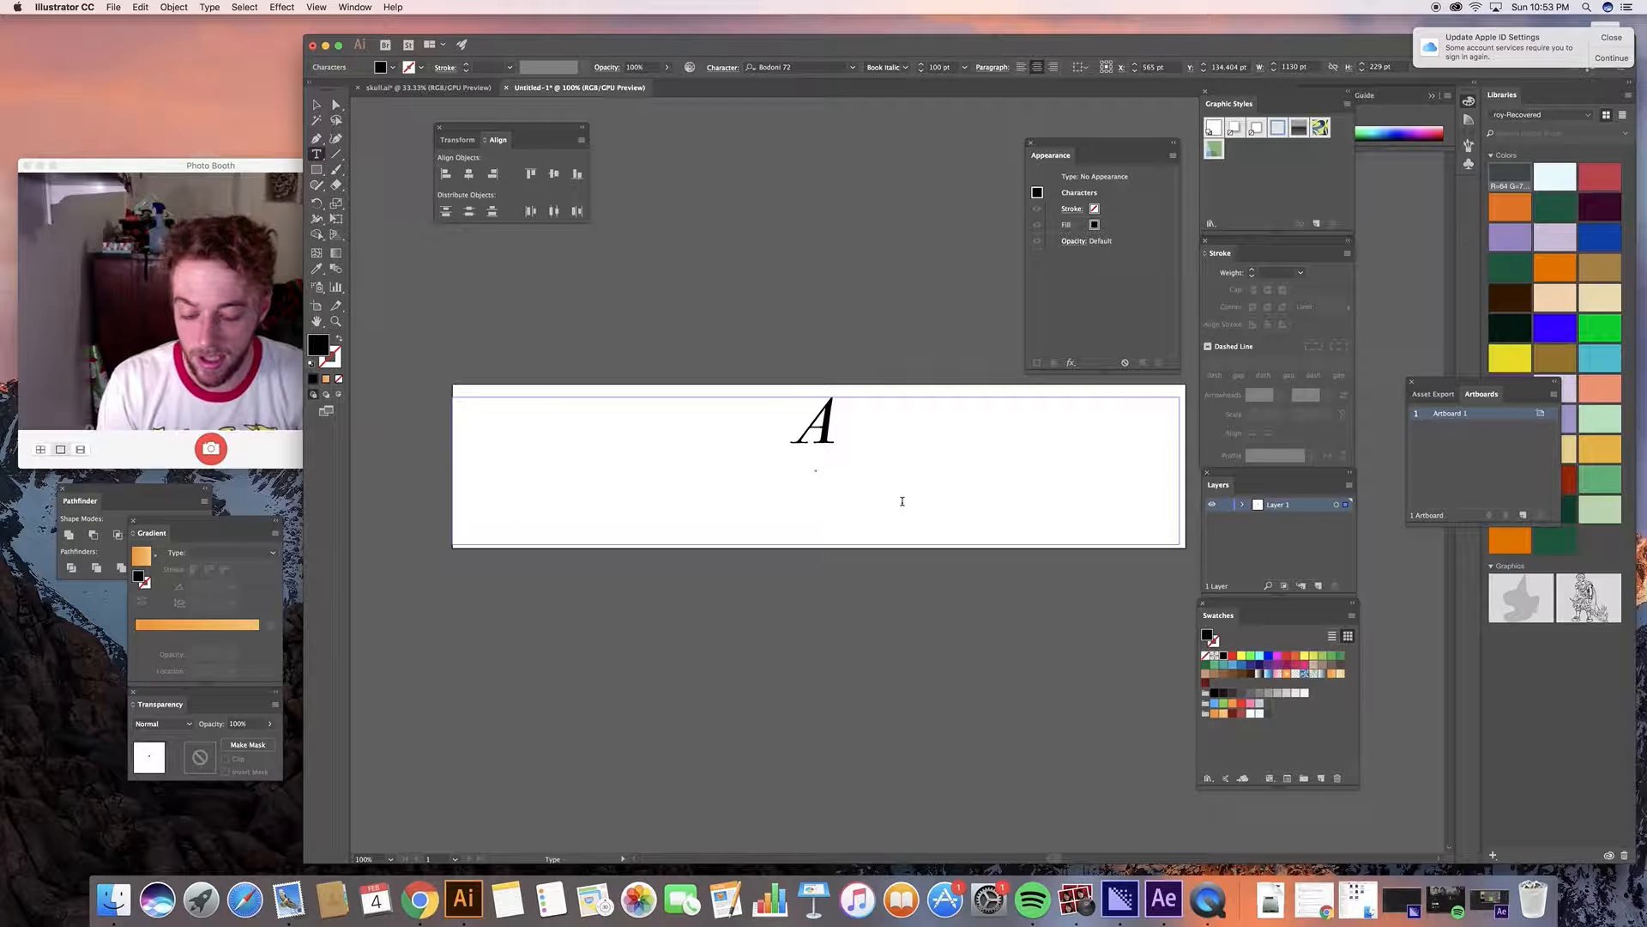
text( Wizard is)
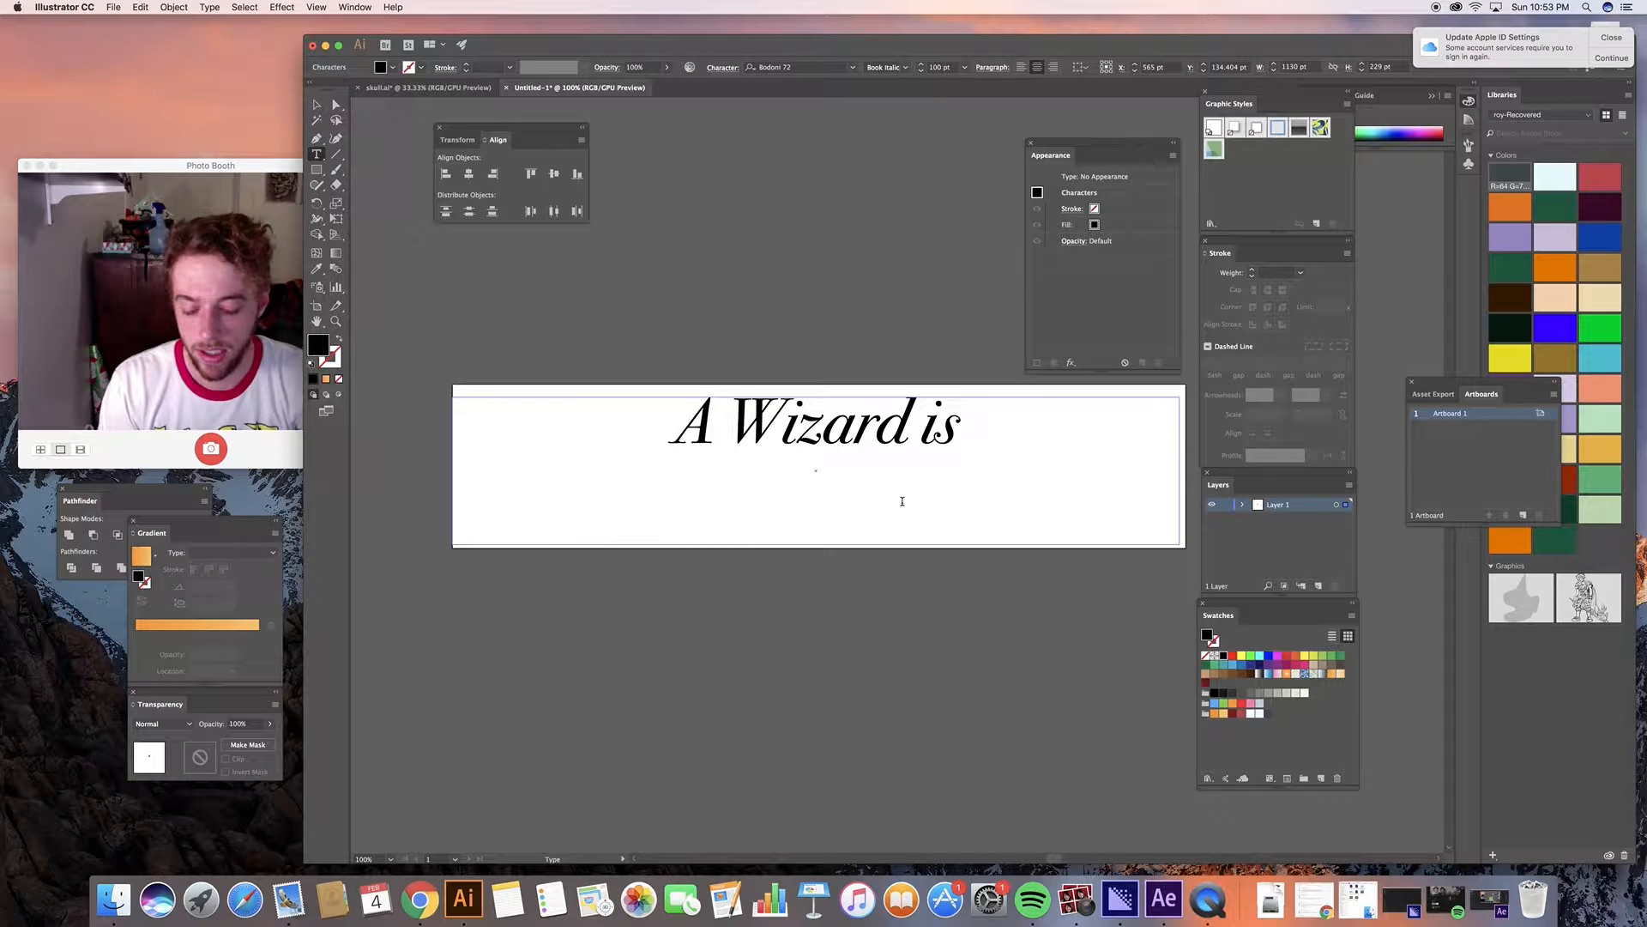
text( Never Late)
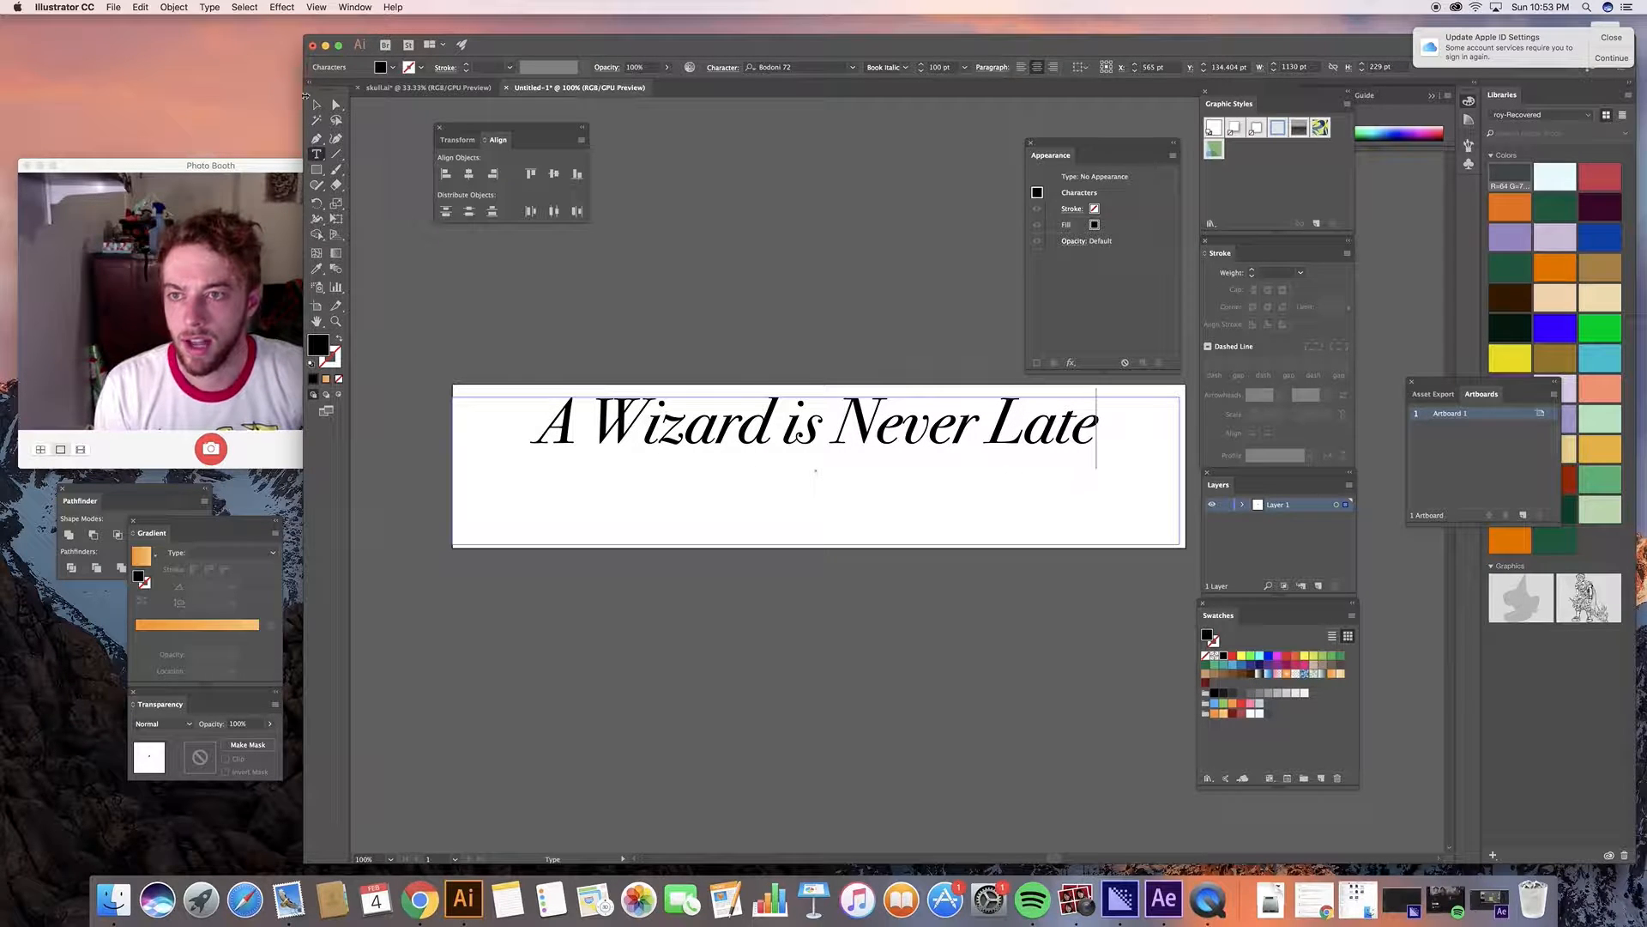
key(Escape)
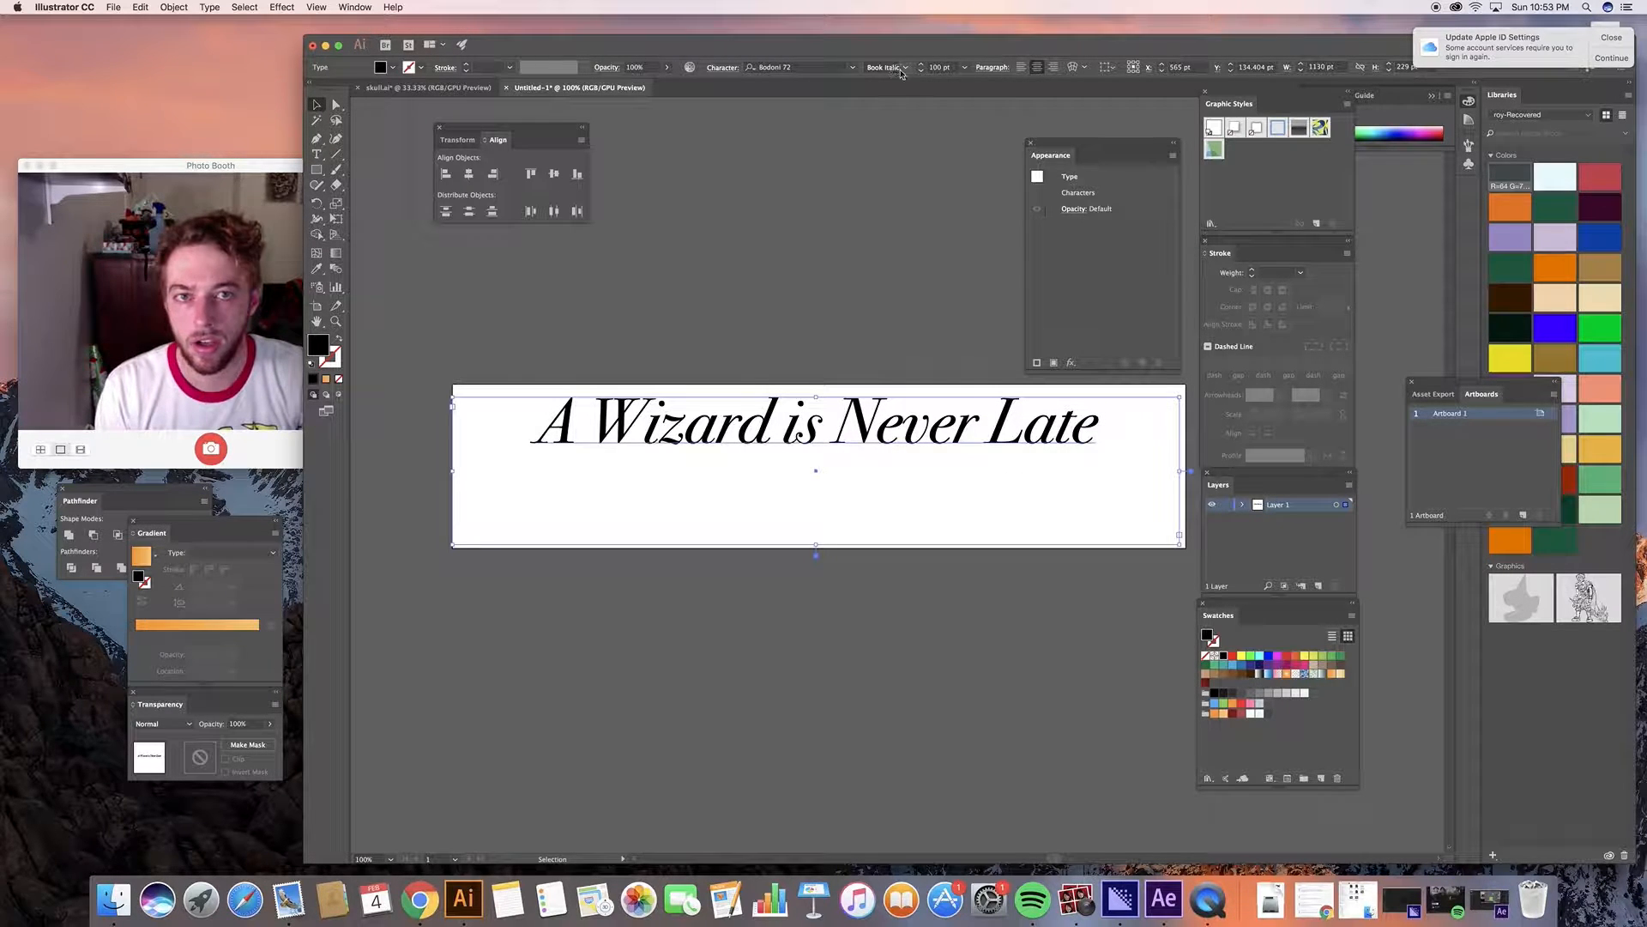
Set the font of the text to Blenda Script.
click(865, 69)
click(852, 67)
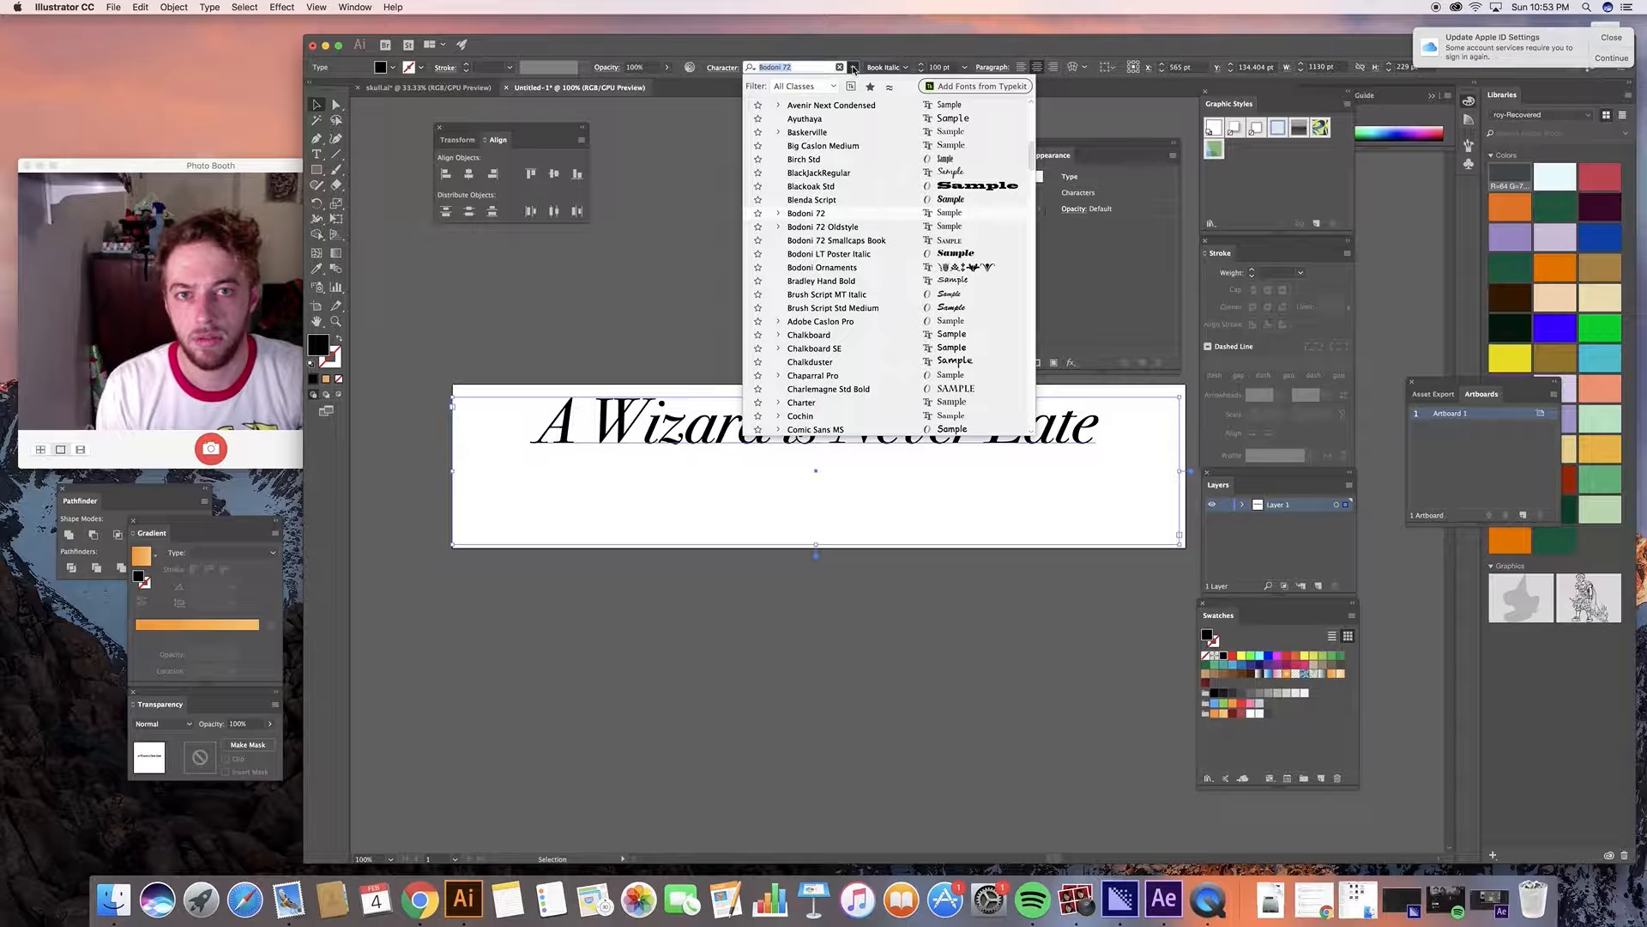
click(822, 201)
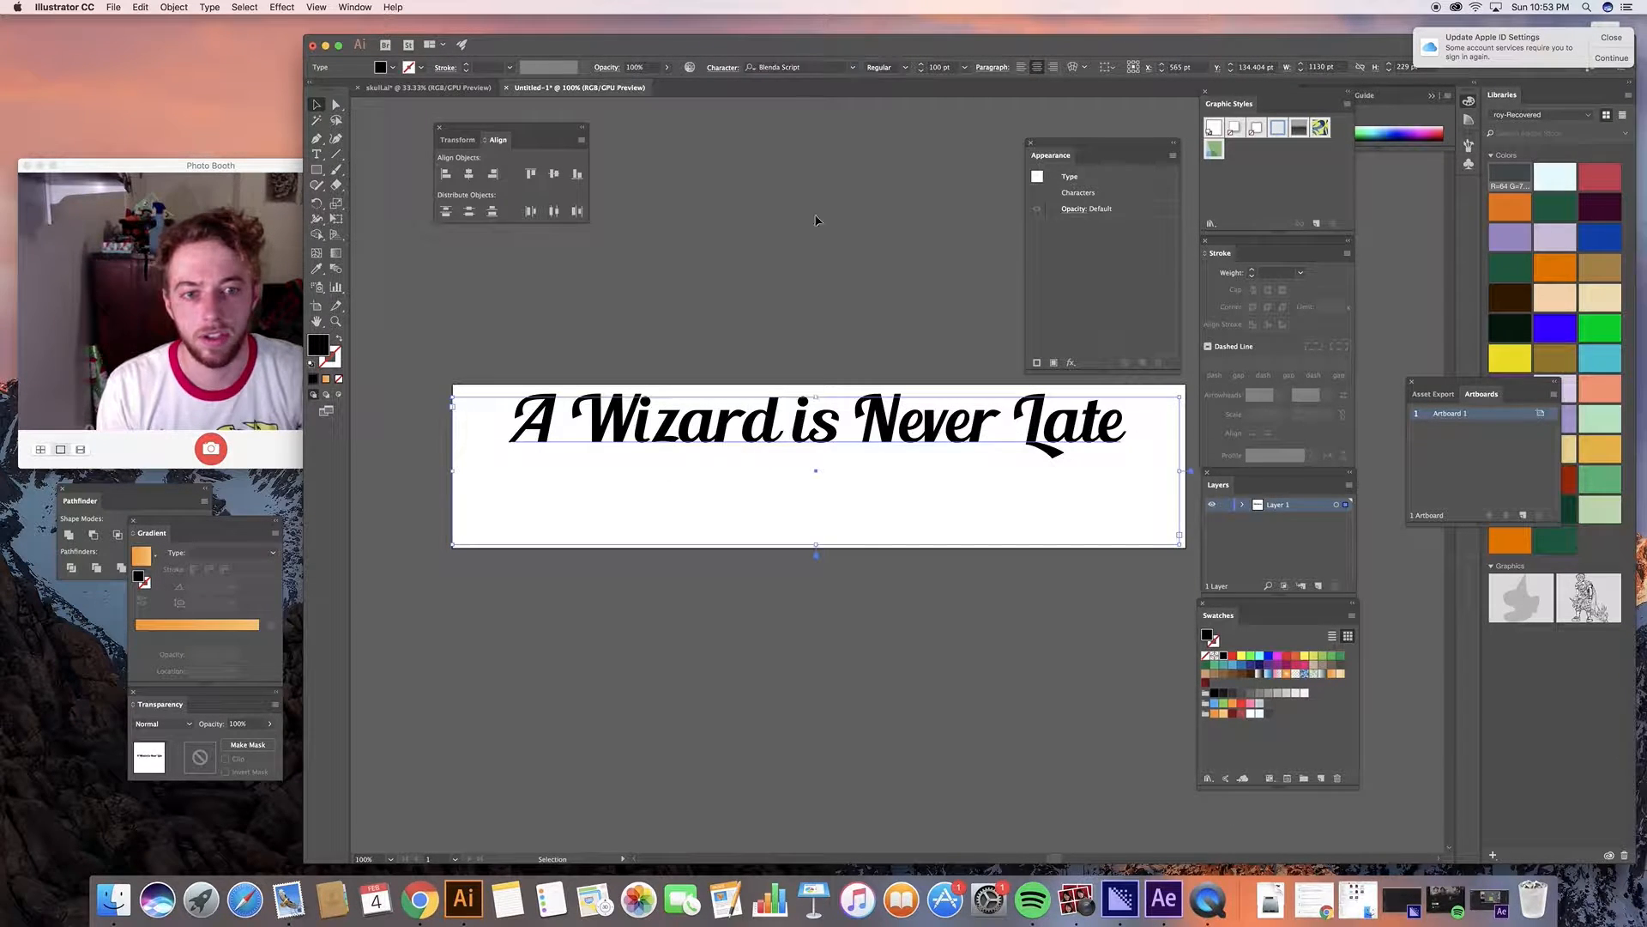
Shorten the text frame from its lower edge to about 97 pt high, just below the line of text.
key(super+equal)
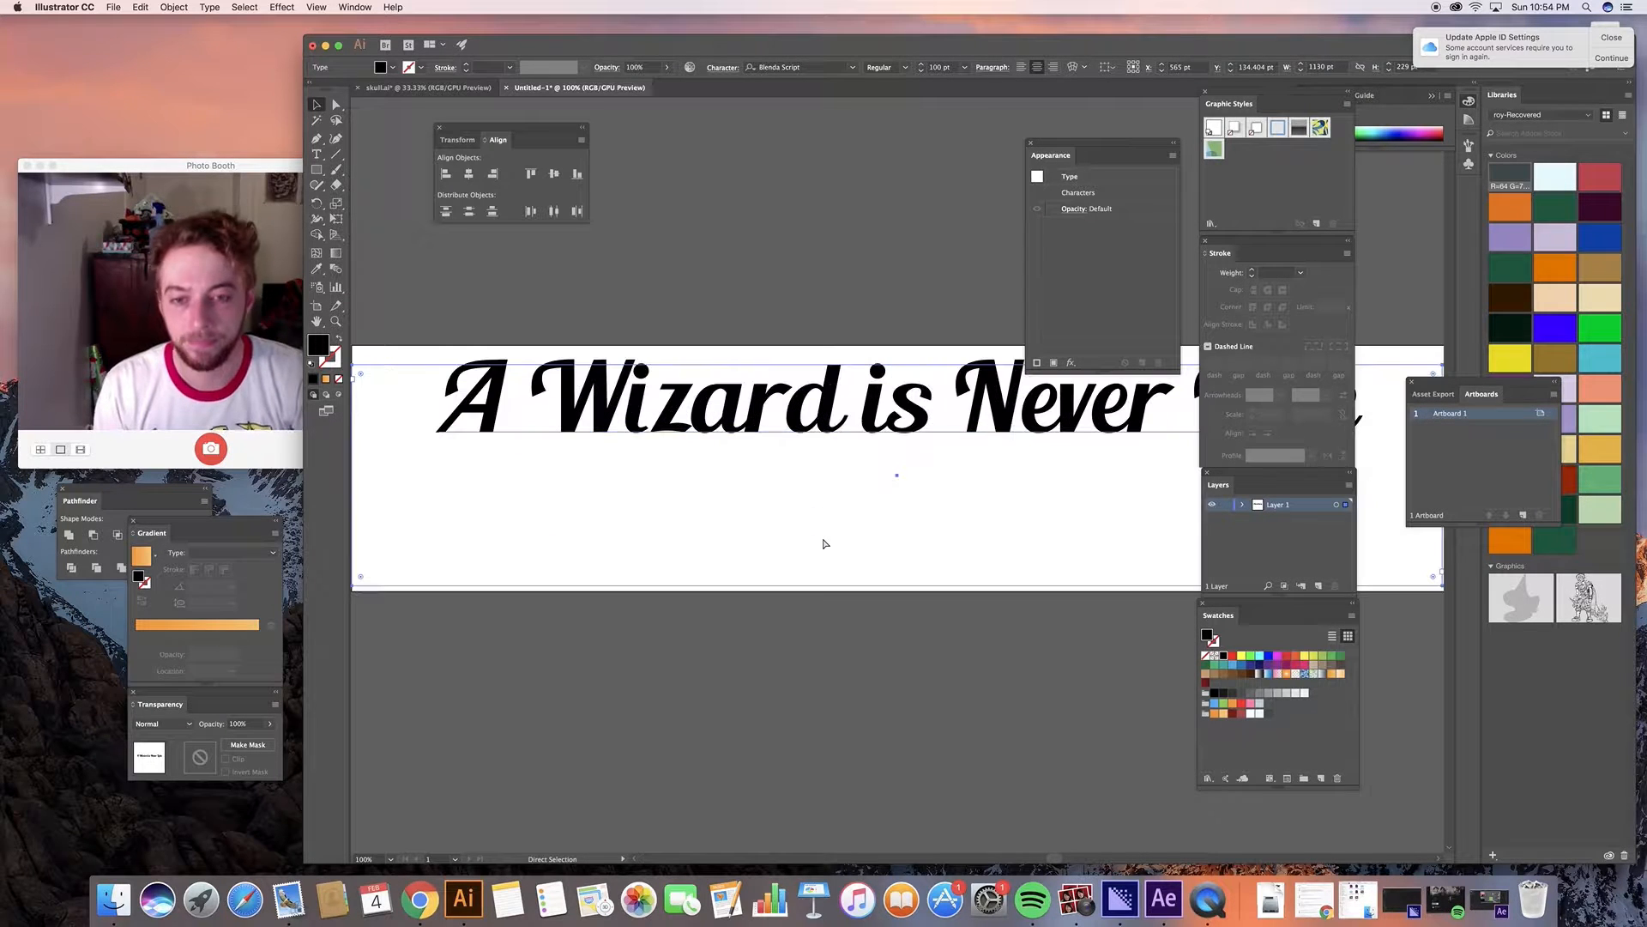
key(v)
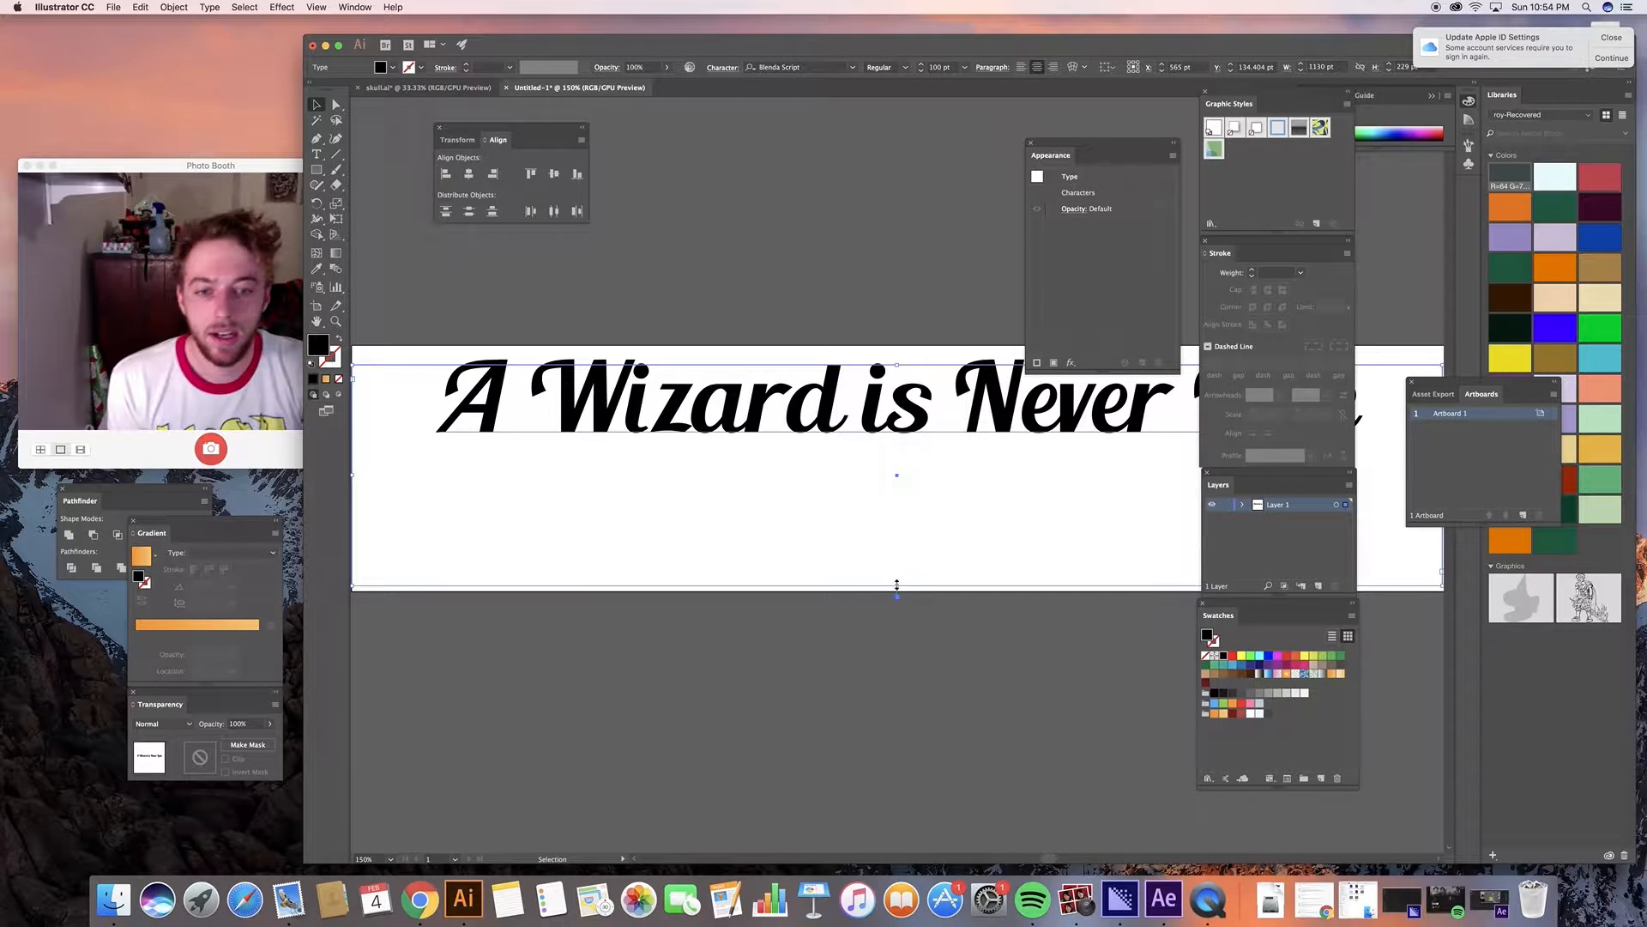
drag(897, 586, 897, 465)
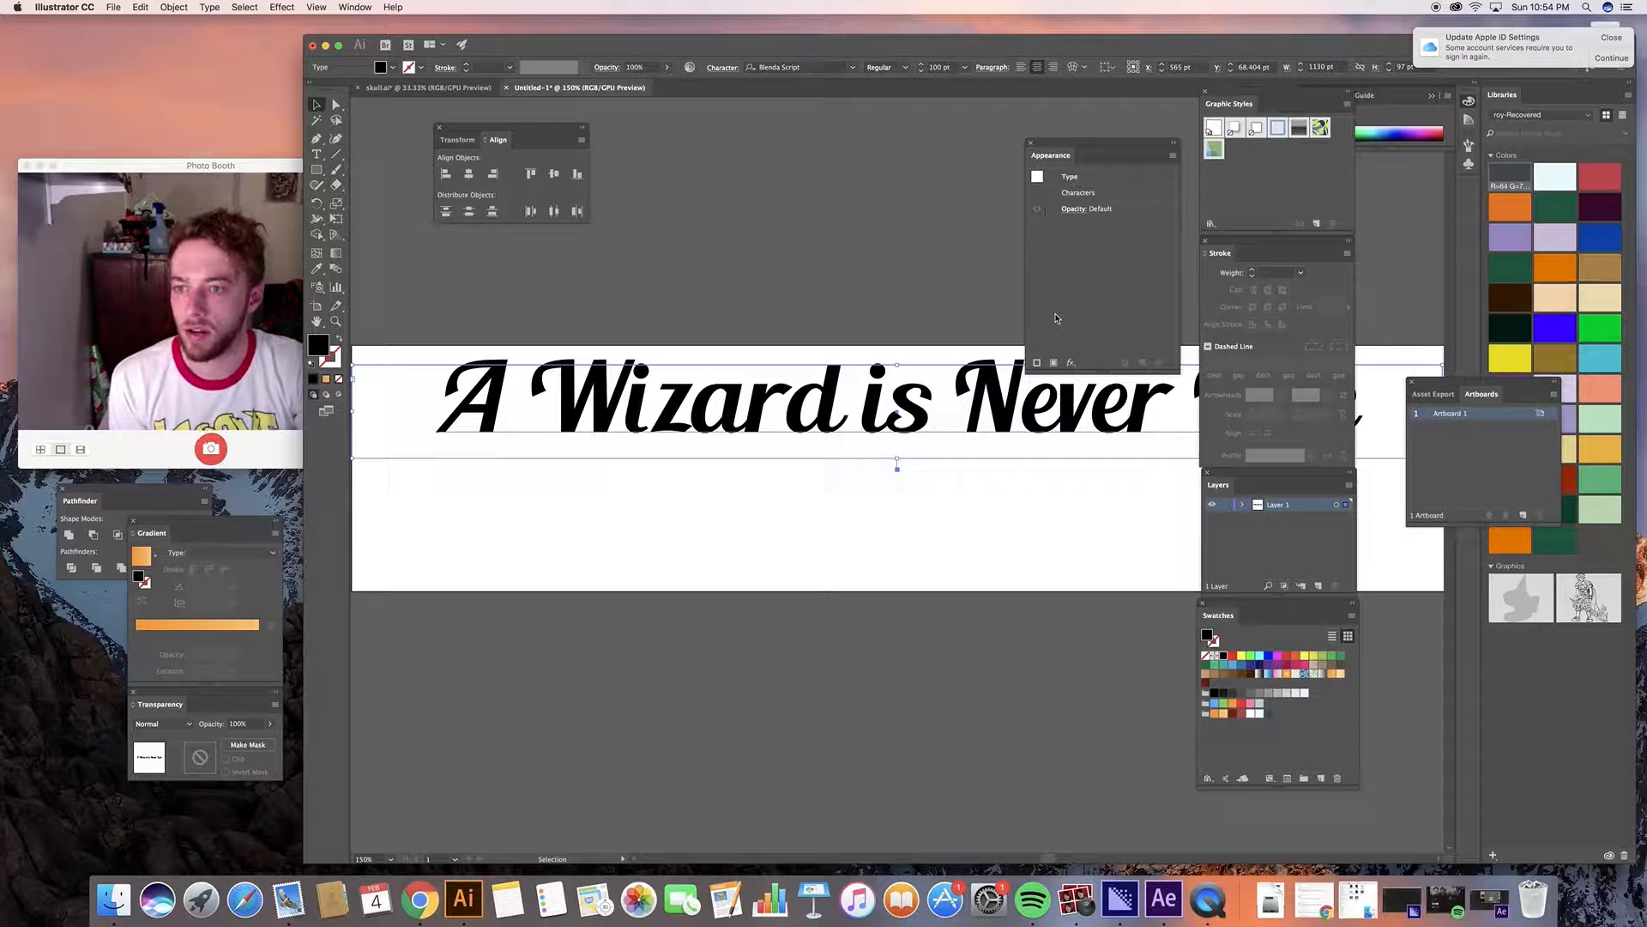
Add a new fill to the text's appearance and give it the orange linear gradient swatch.
click(1054, 364)
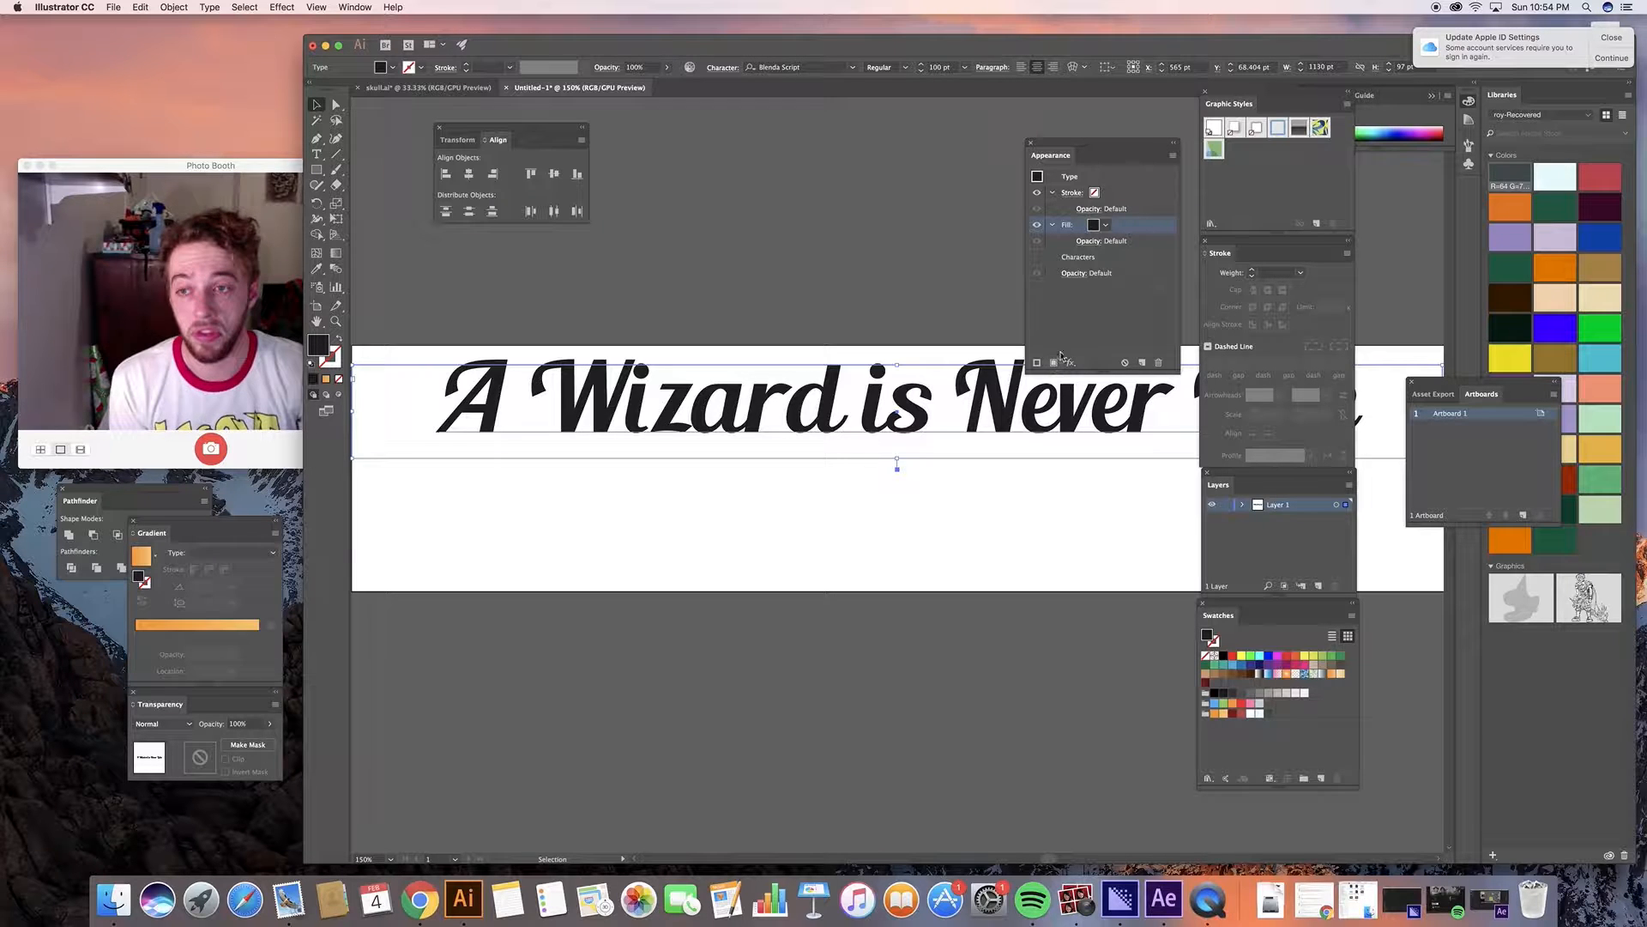
click(1106, 226)
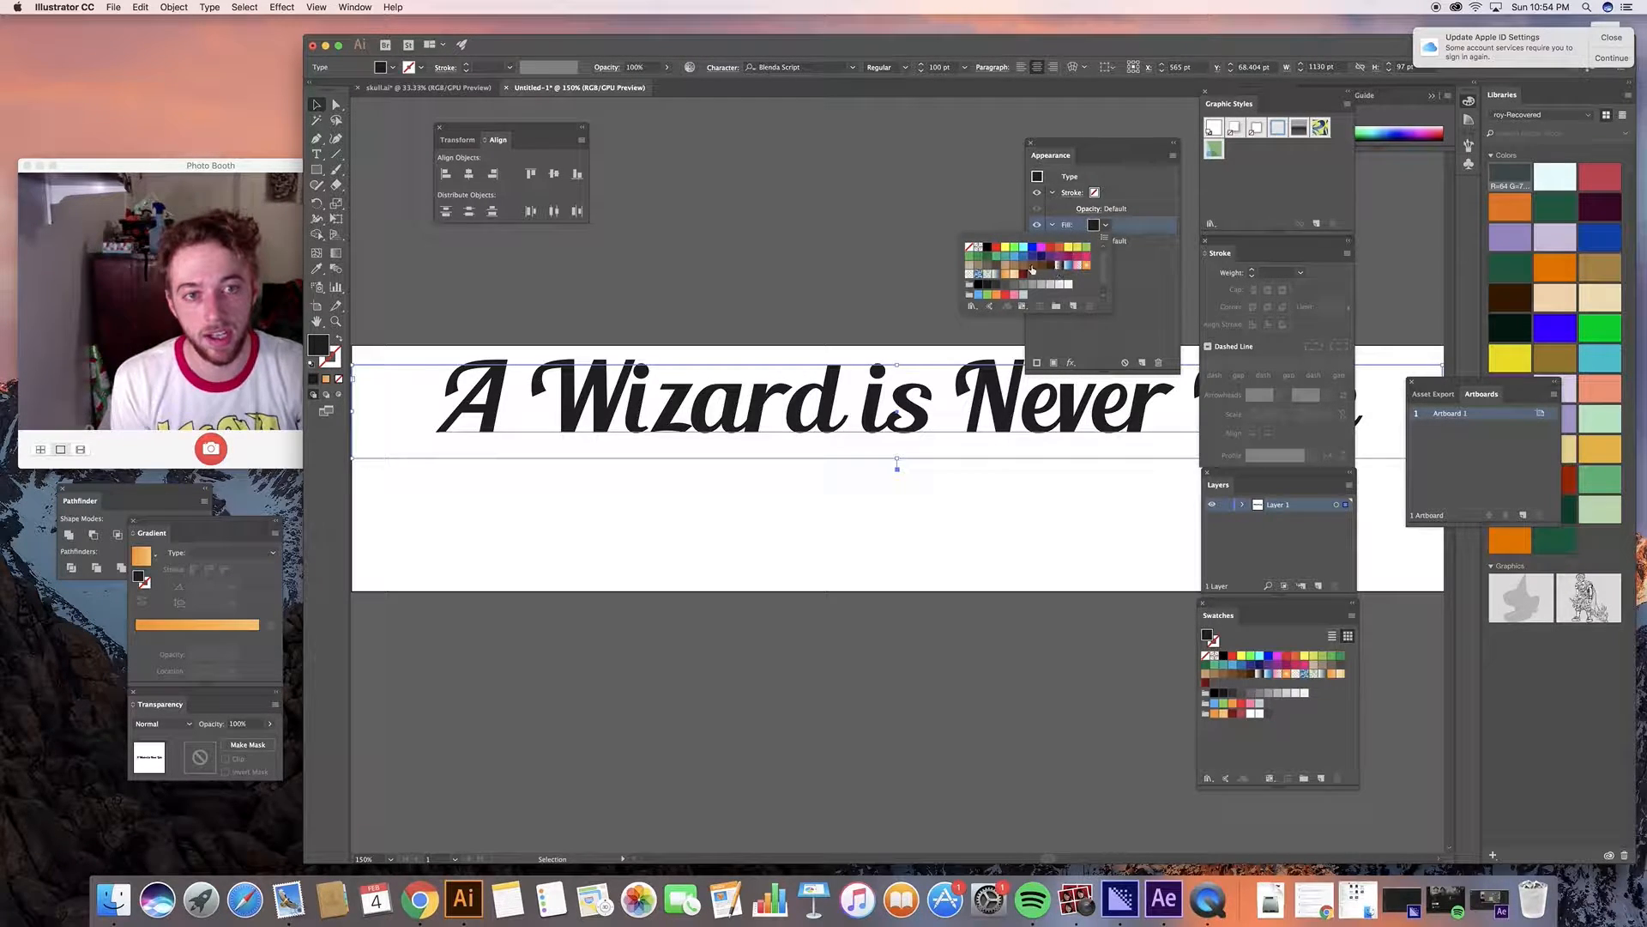
scroll(1033, 269, down, 1)
click(1006, 261)
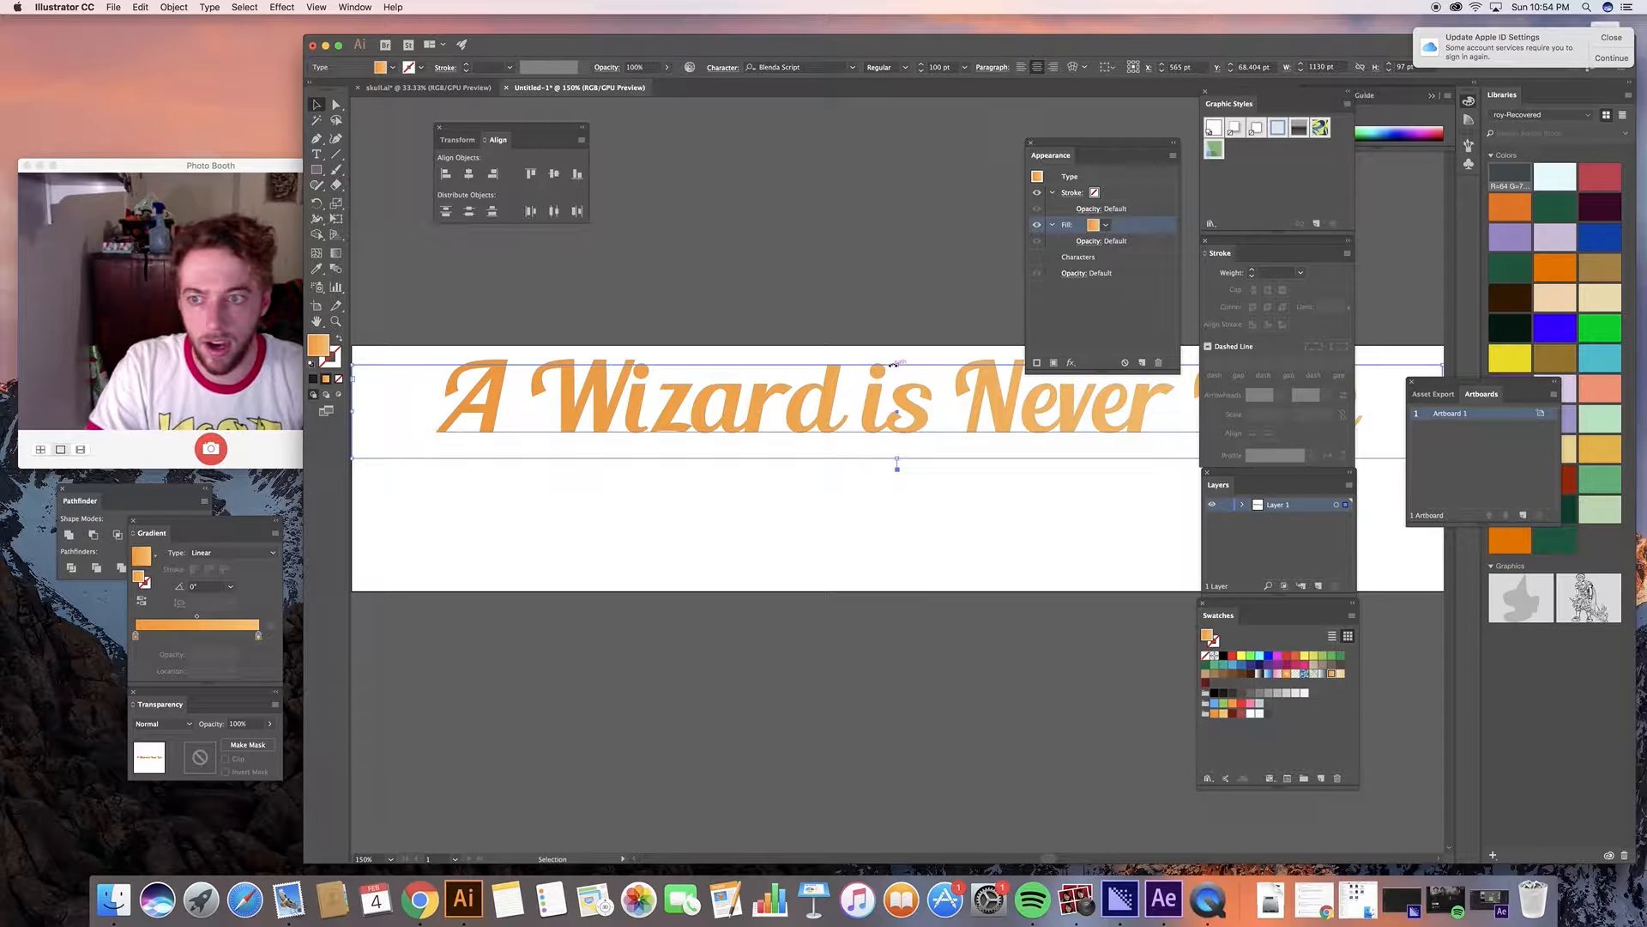
Redirect the orange gradient vertically with the Gradient tool, running from the bottom to the top of the letters.
key(g)
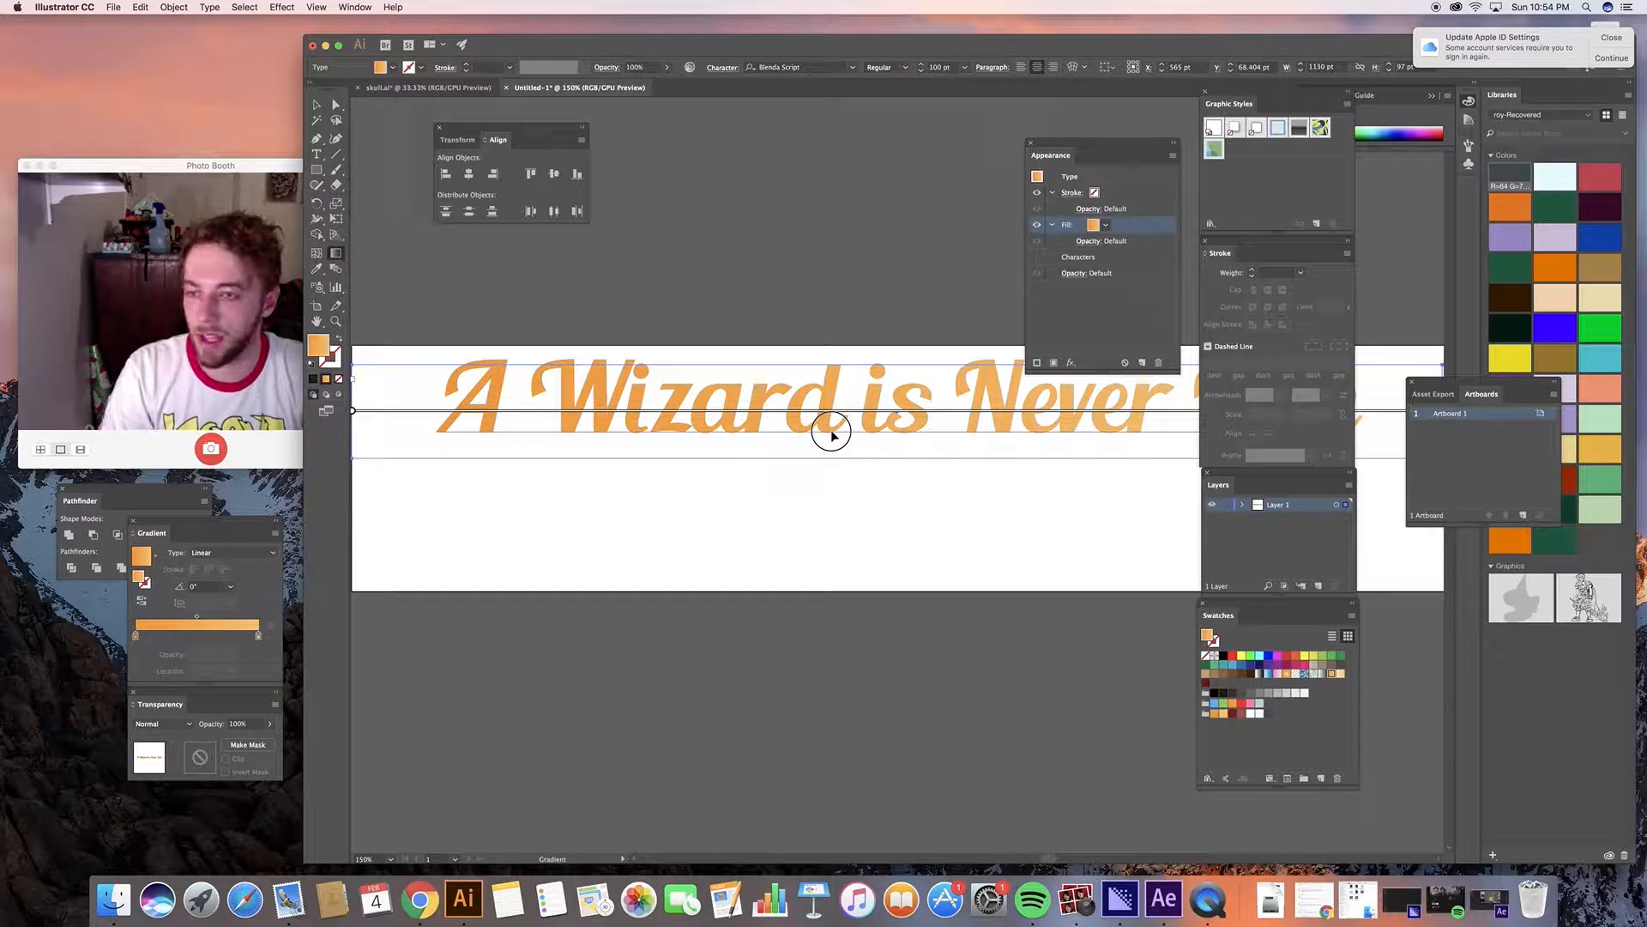
drag(831, 433, 836, 366)
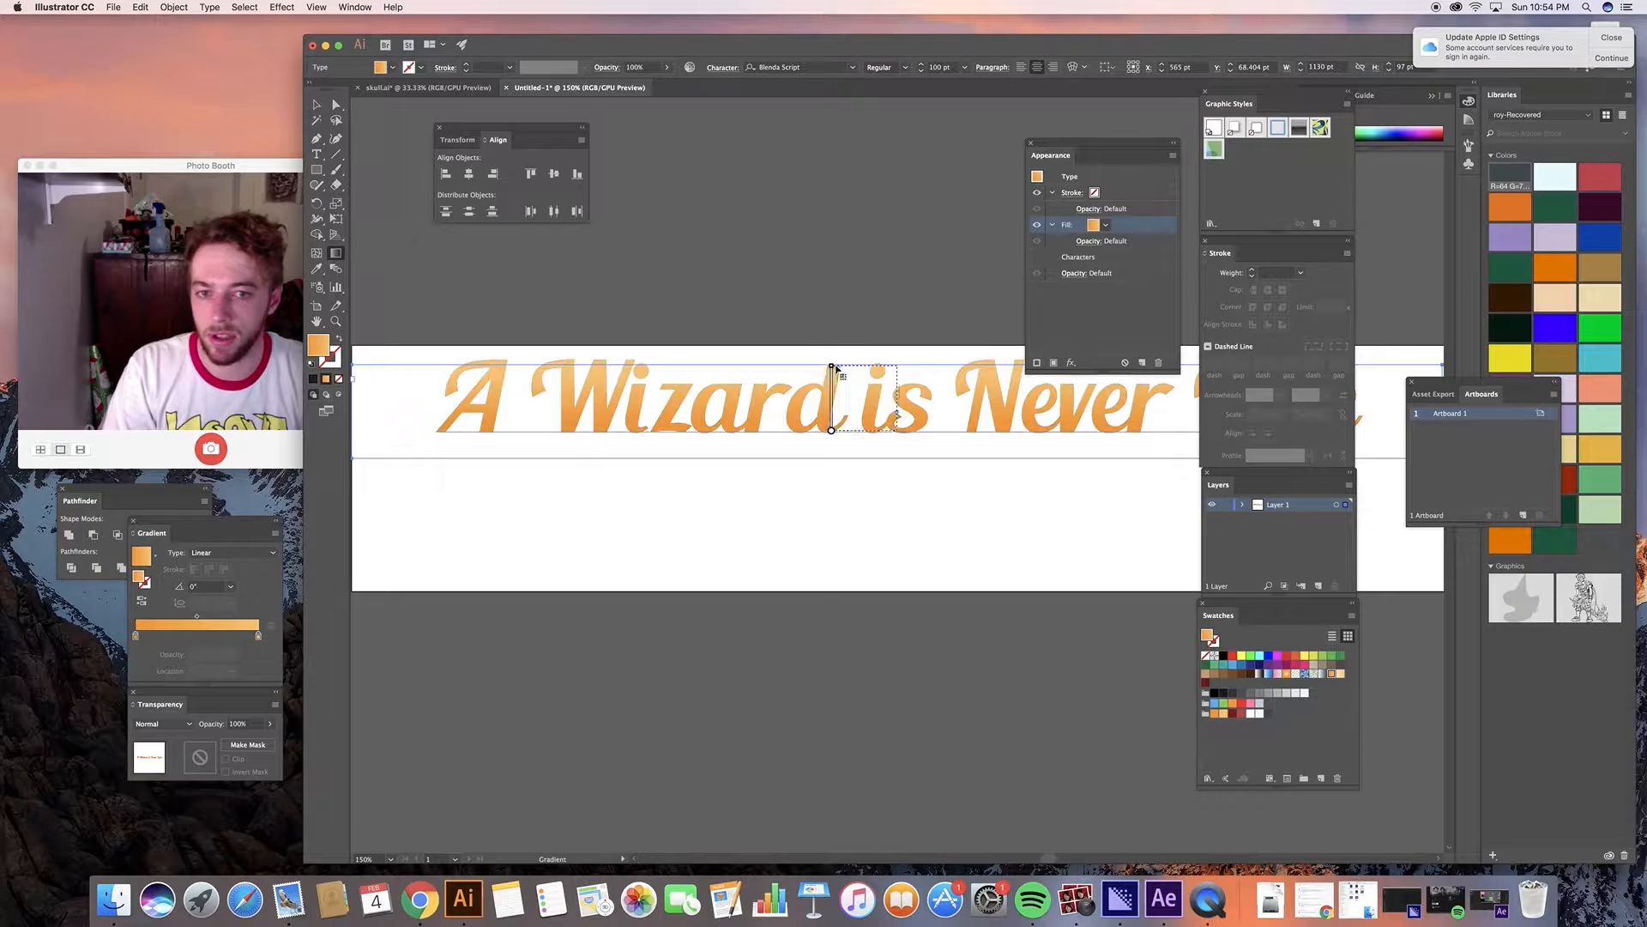
click(316, 105)
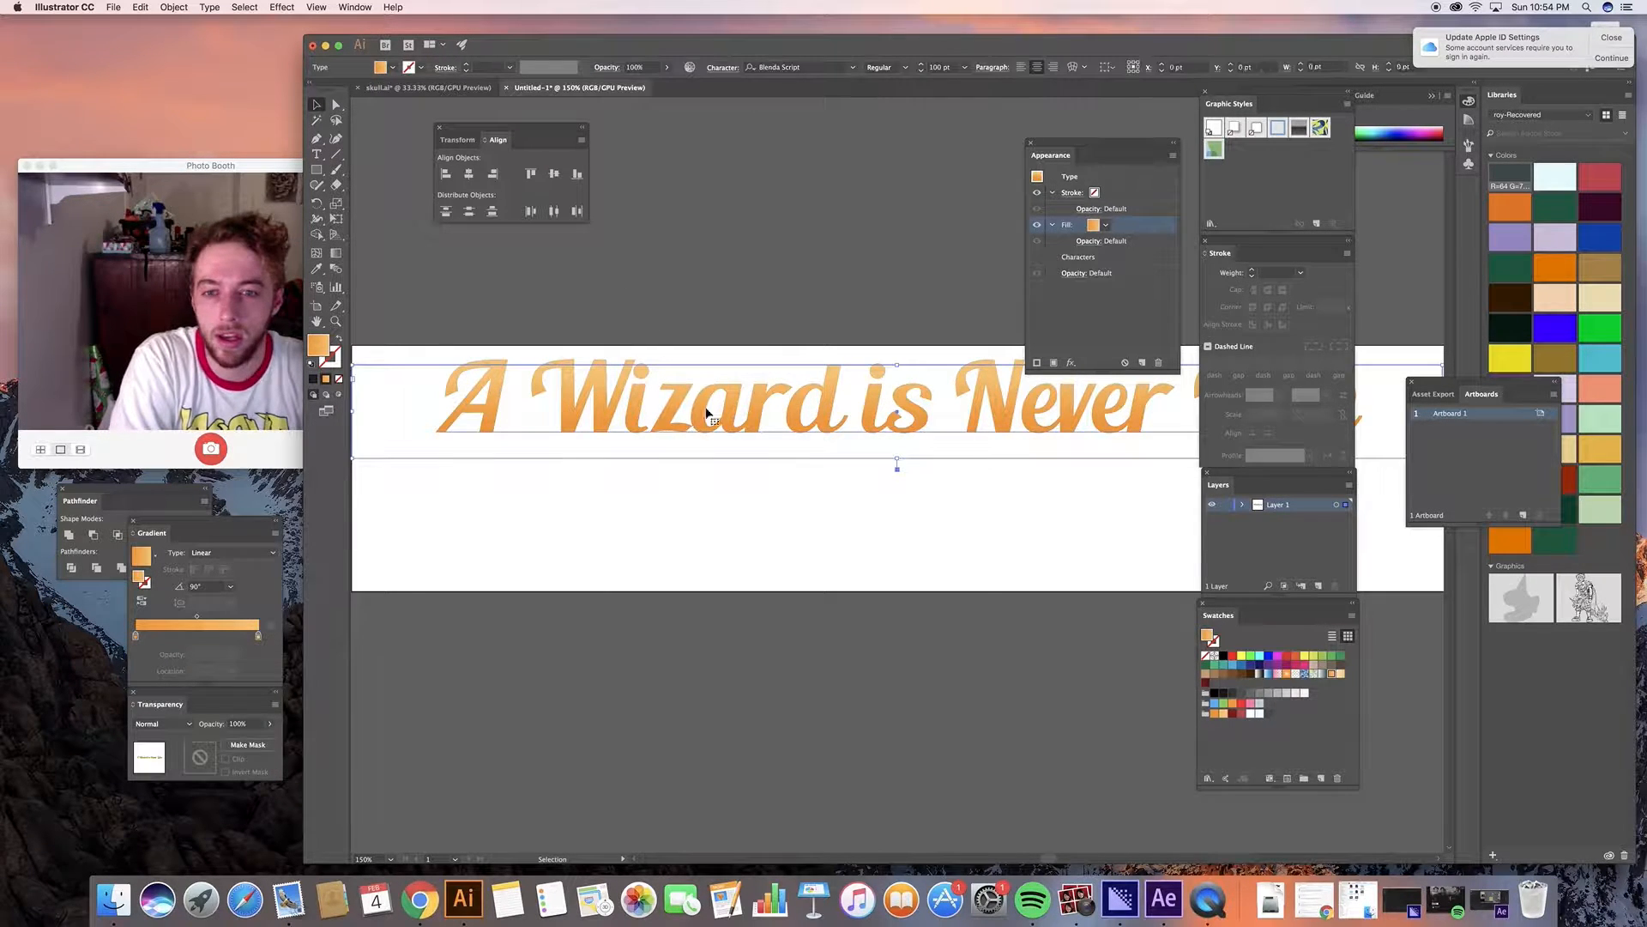
Add a second fill to the text's appearance and set the lower one to the dark red gradient swatch.
click(1055, 362)
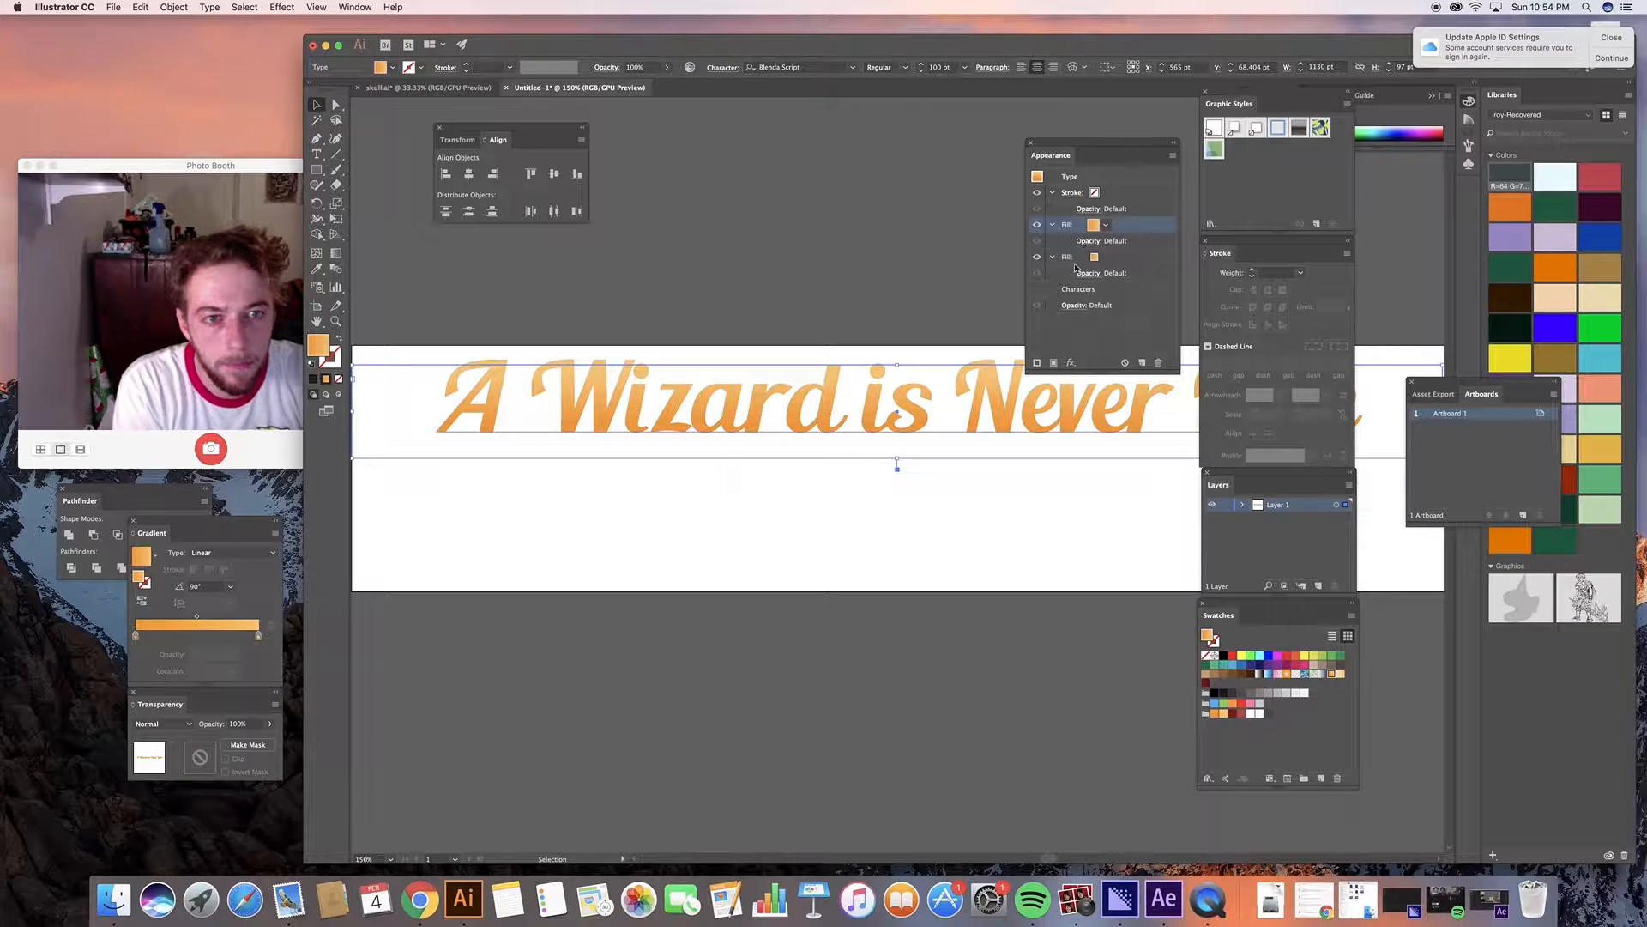
click(1077, 259)
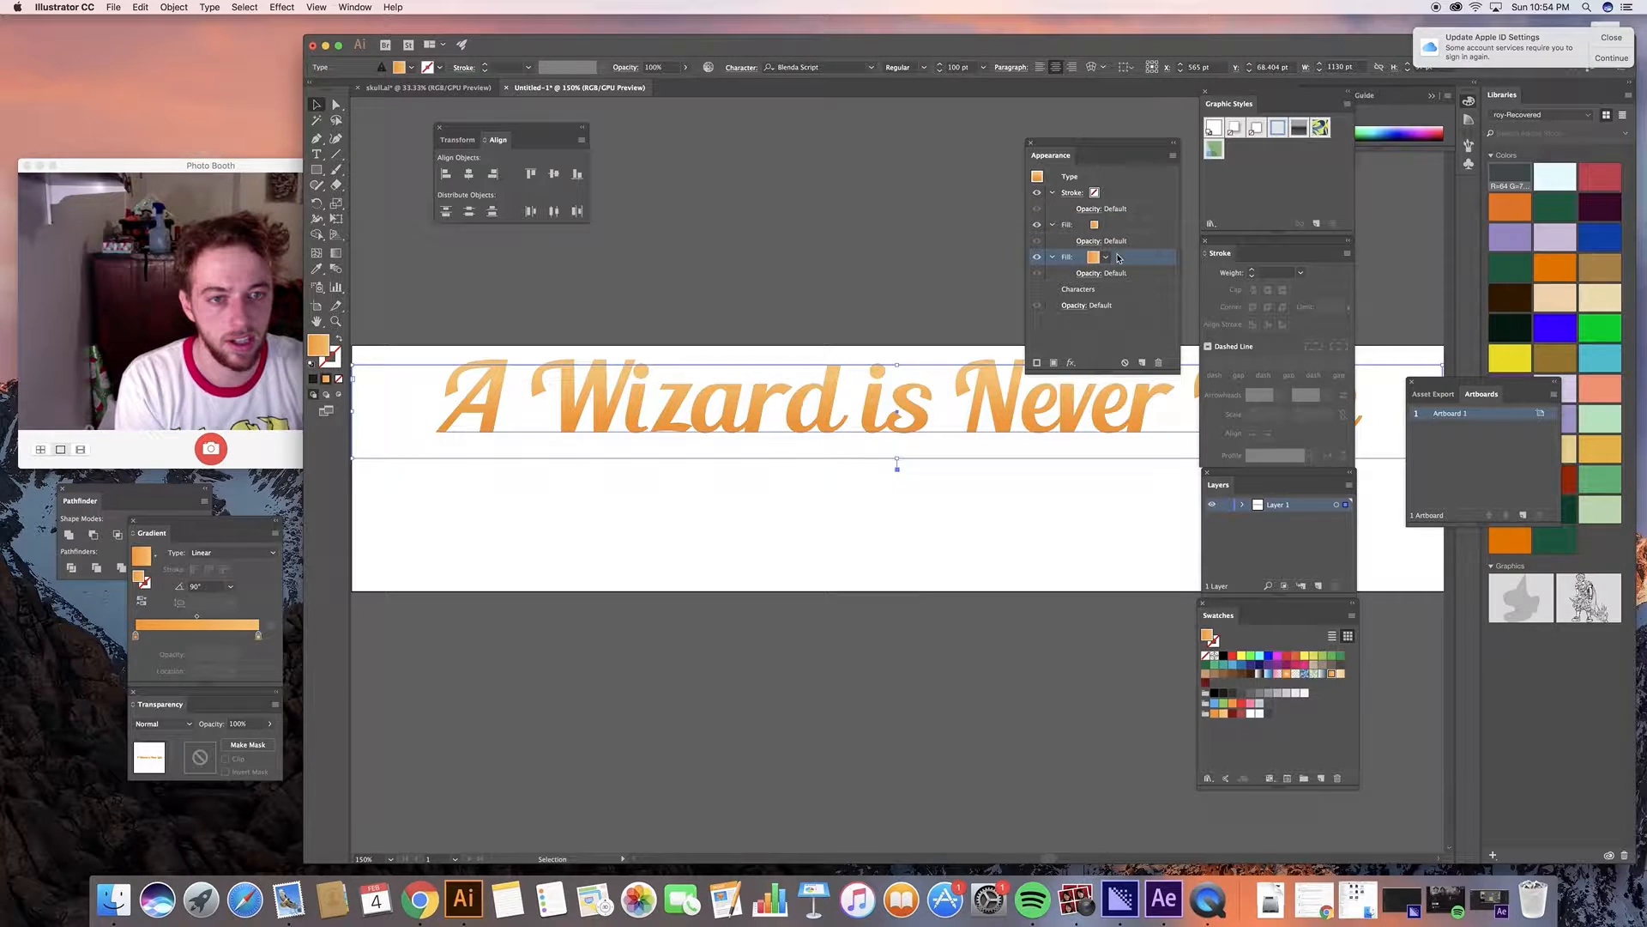
click(1108, 259)
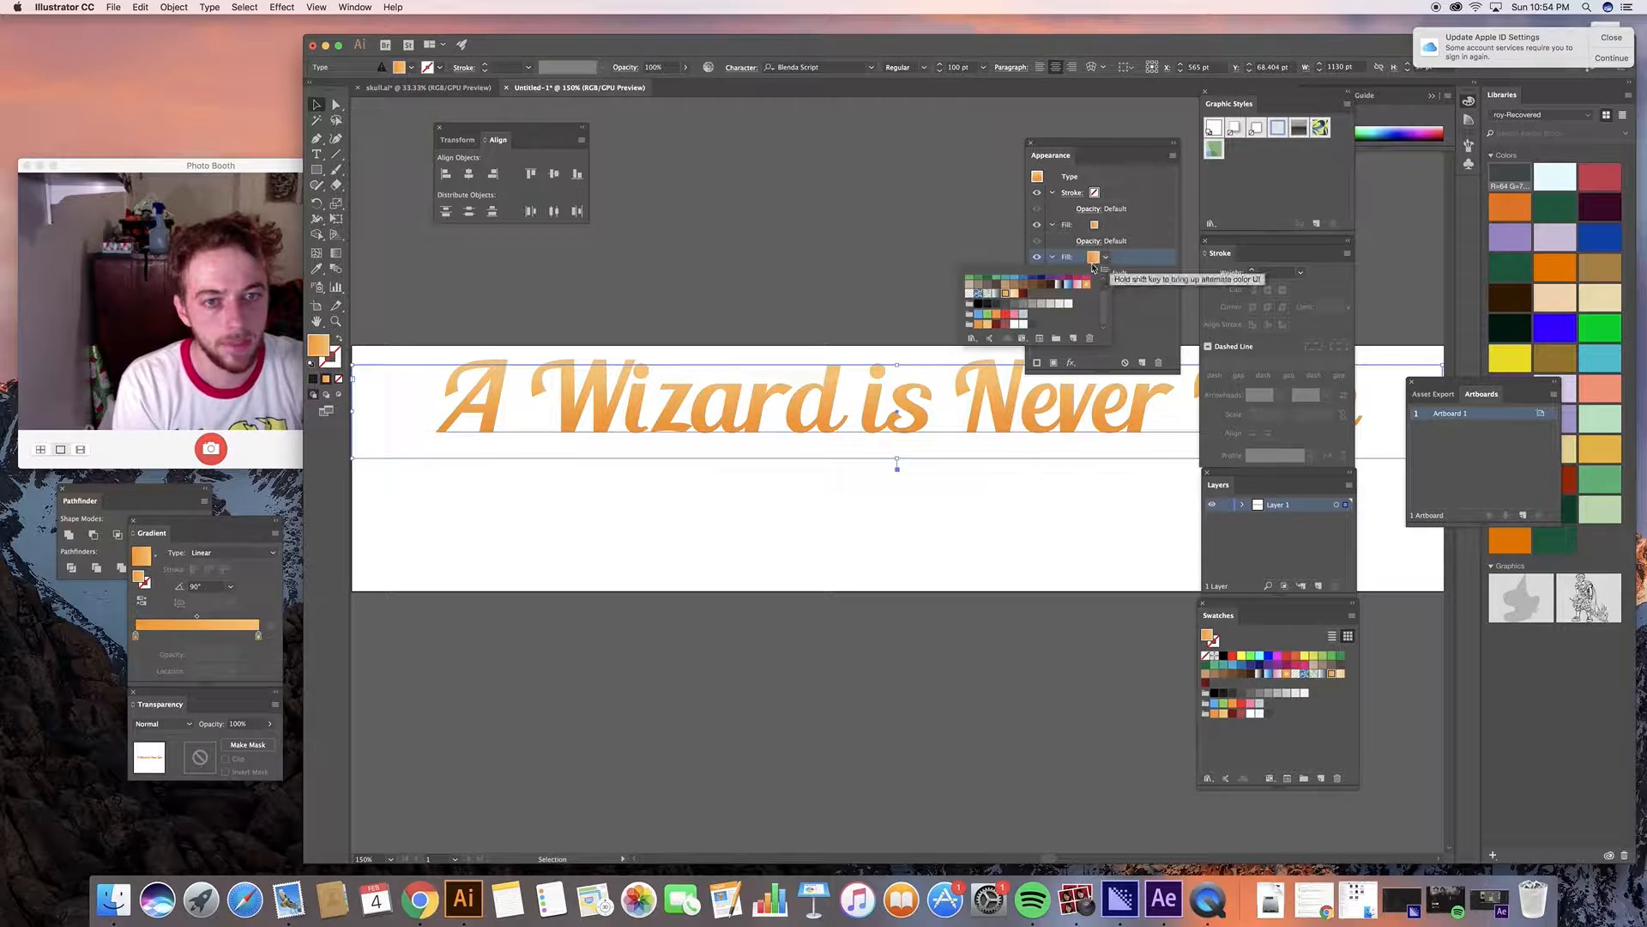
click(1025, 299)
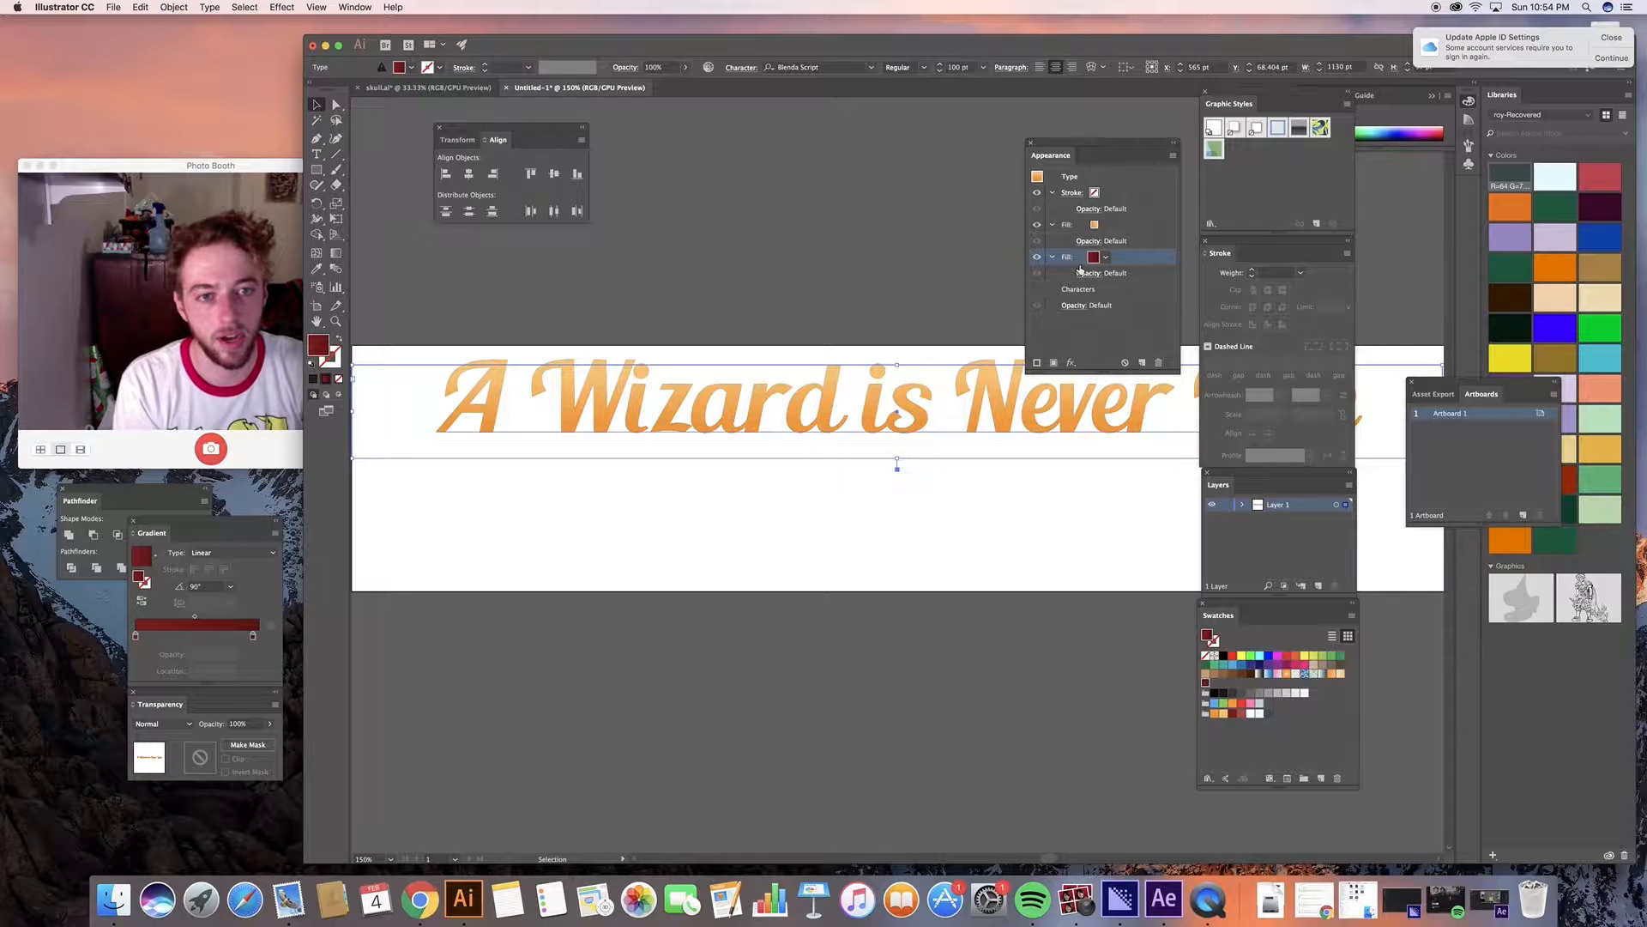
Apply an Offset Path effect of 2 pt with round joins to the dark red fill, and check it with the orange fill hidden.
click(1070, 363)
mouse_move(1108, 437)
click(1238, 437)
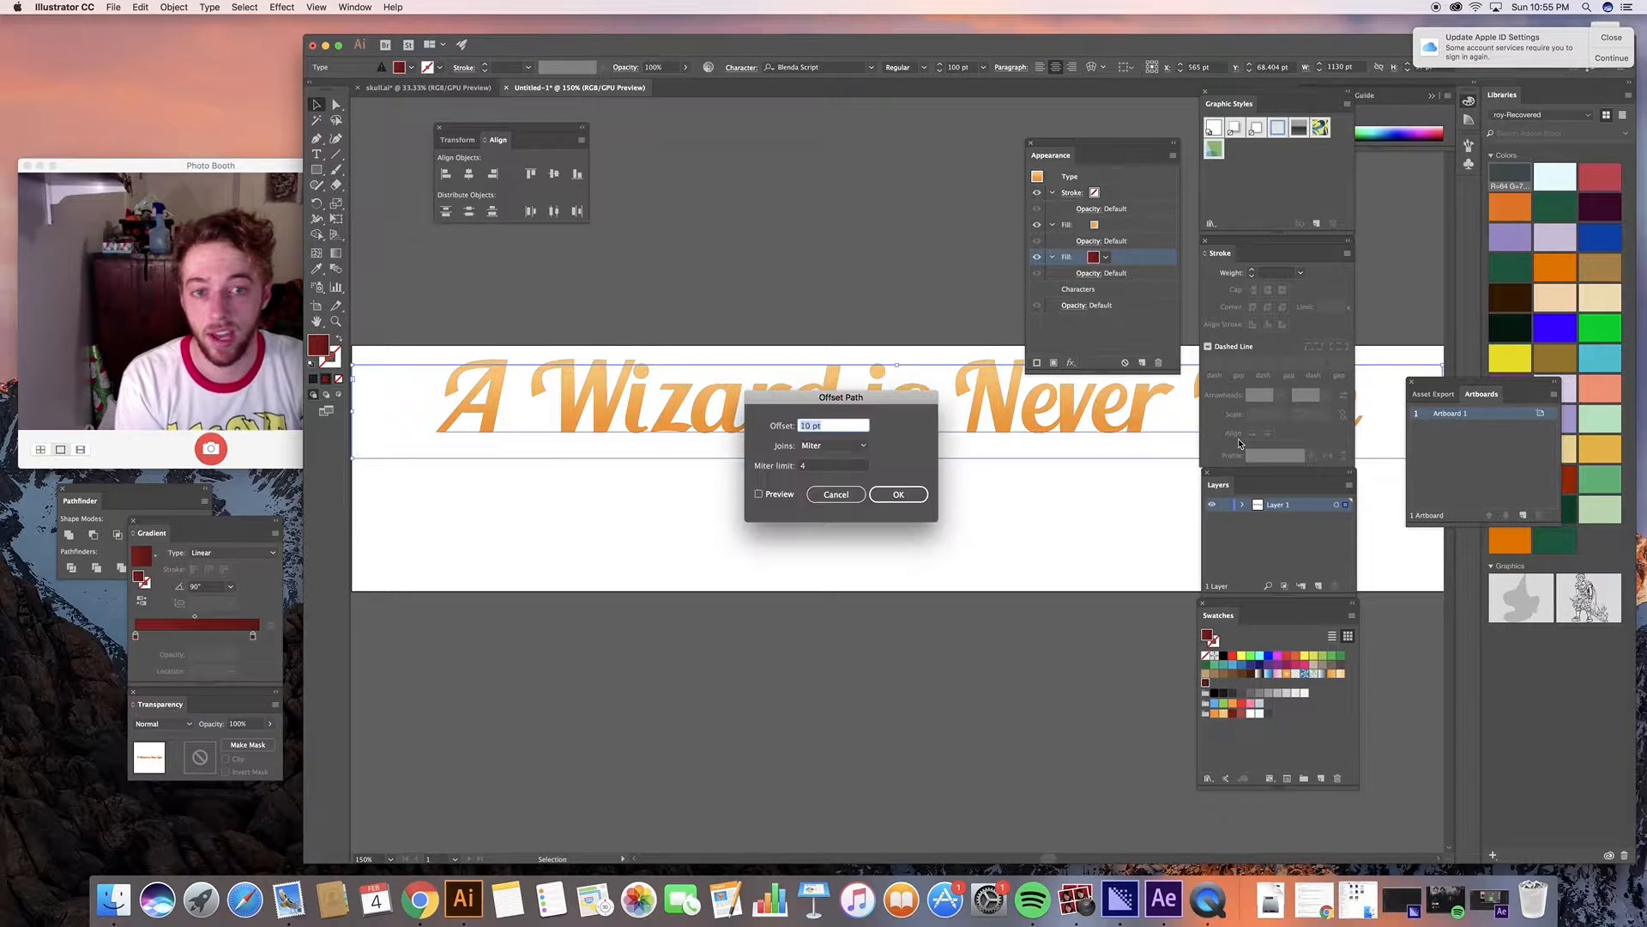
drag(821, 404, 818, 517)
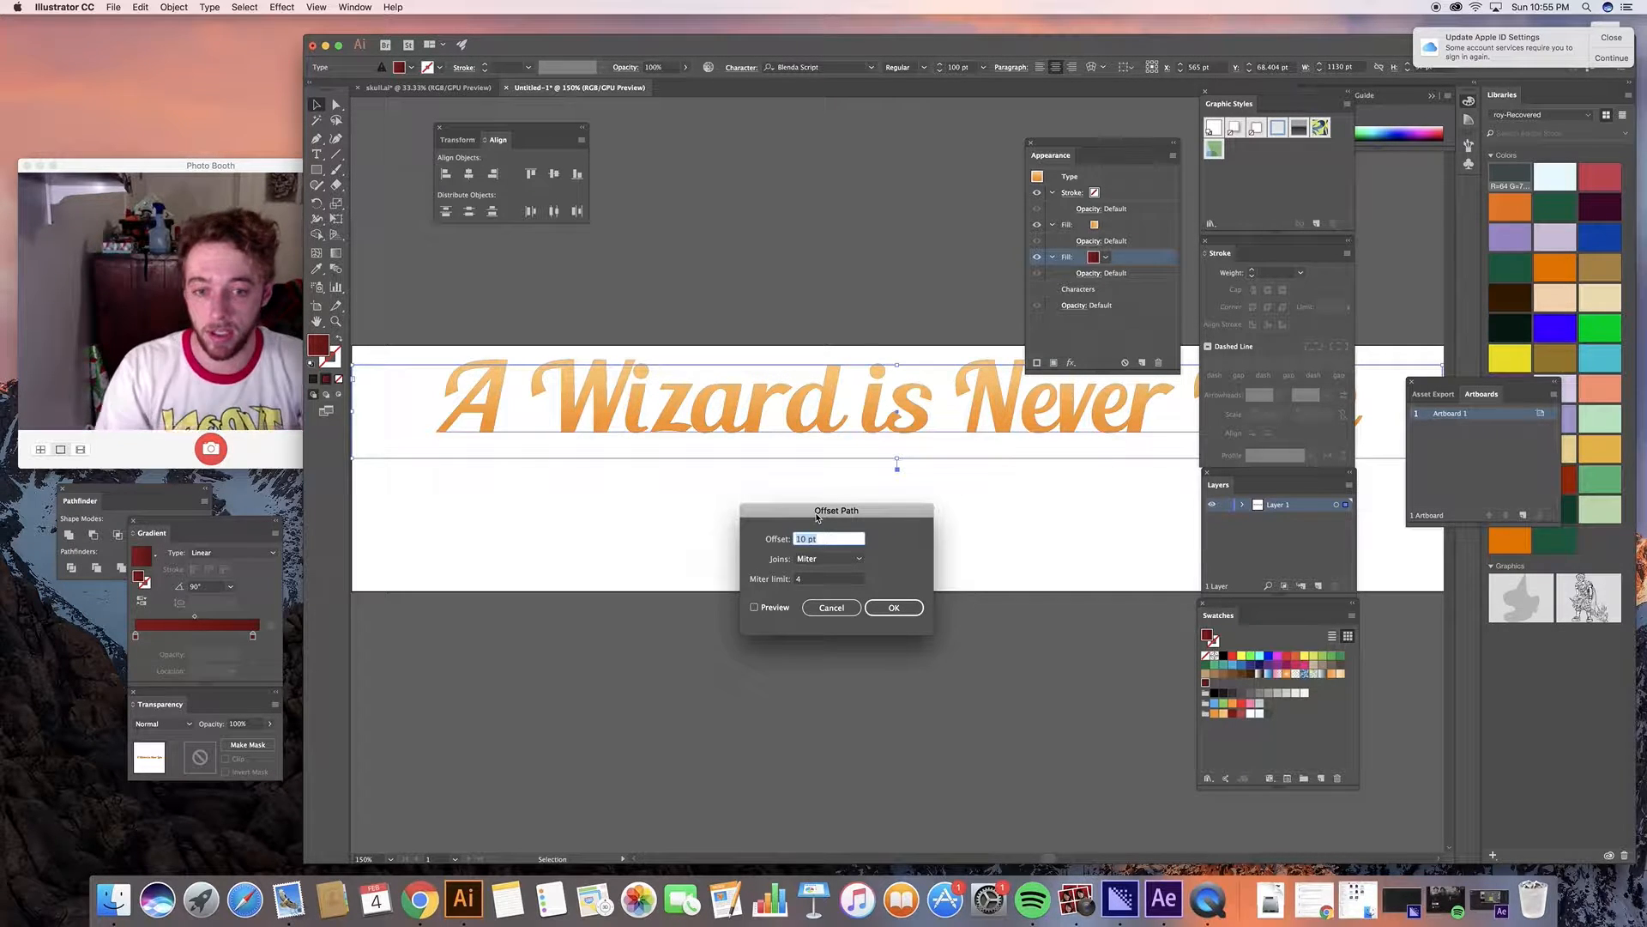
text(2)
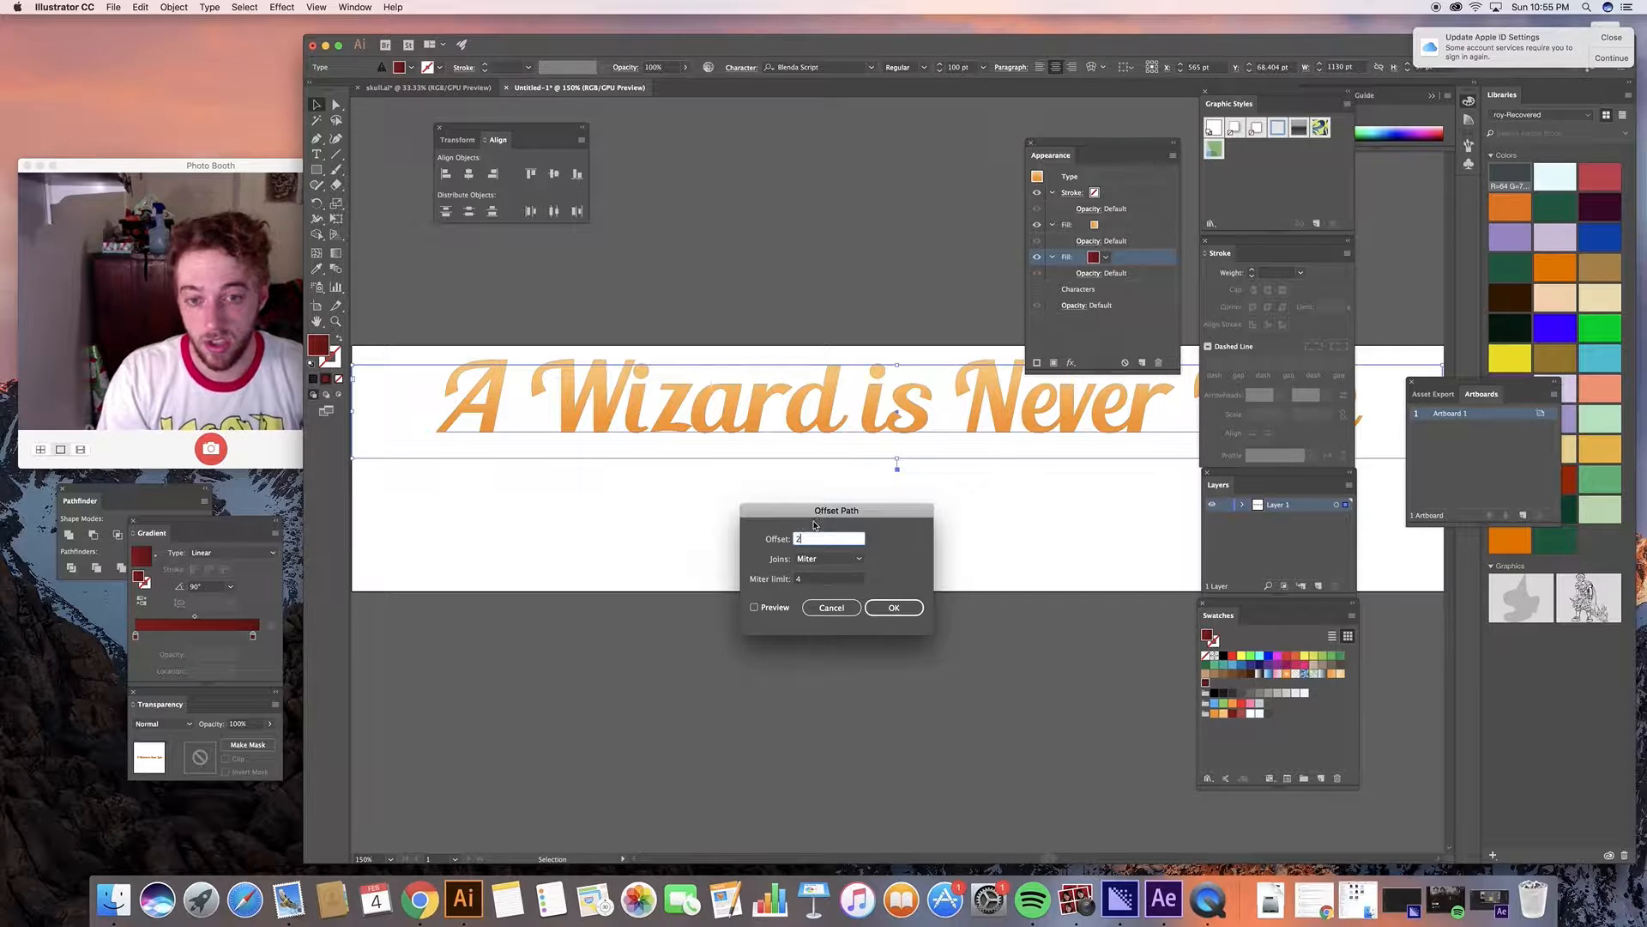
click(777, 608)
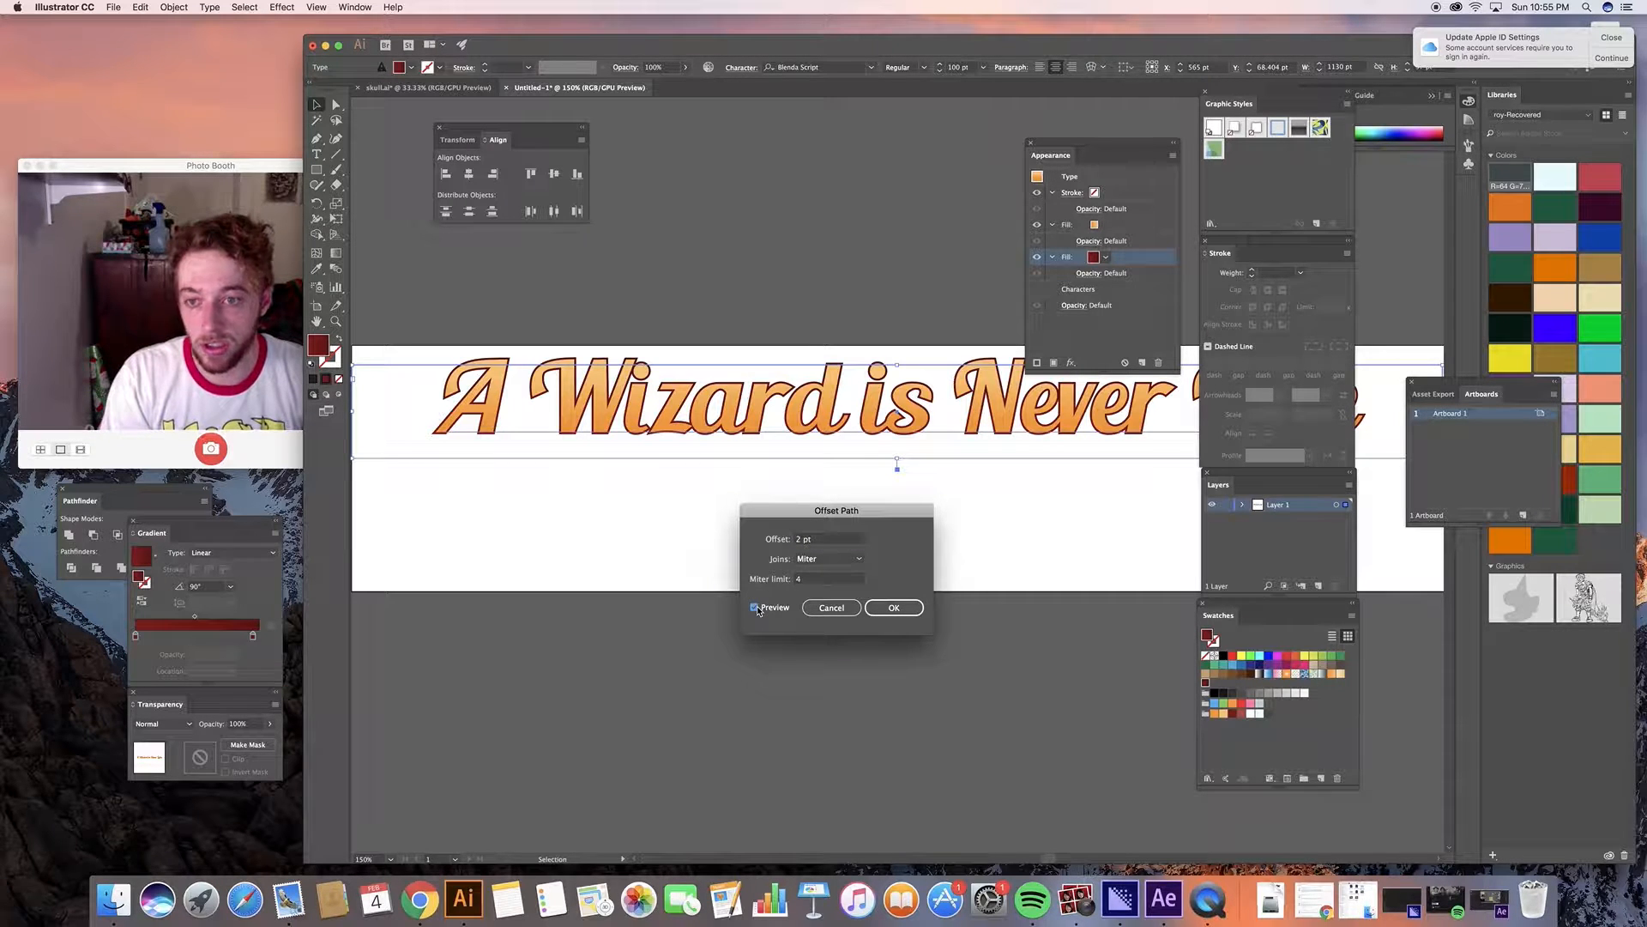
click(803, 559)
click(807, 574)
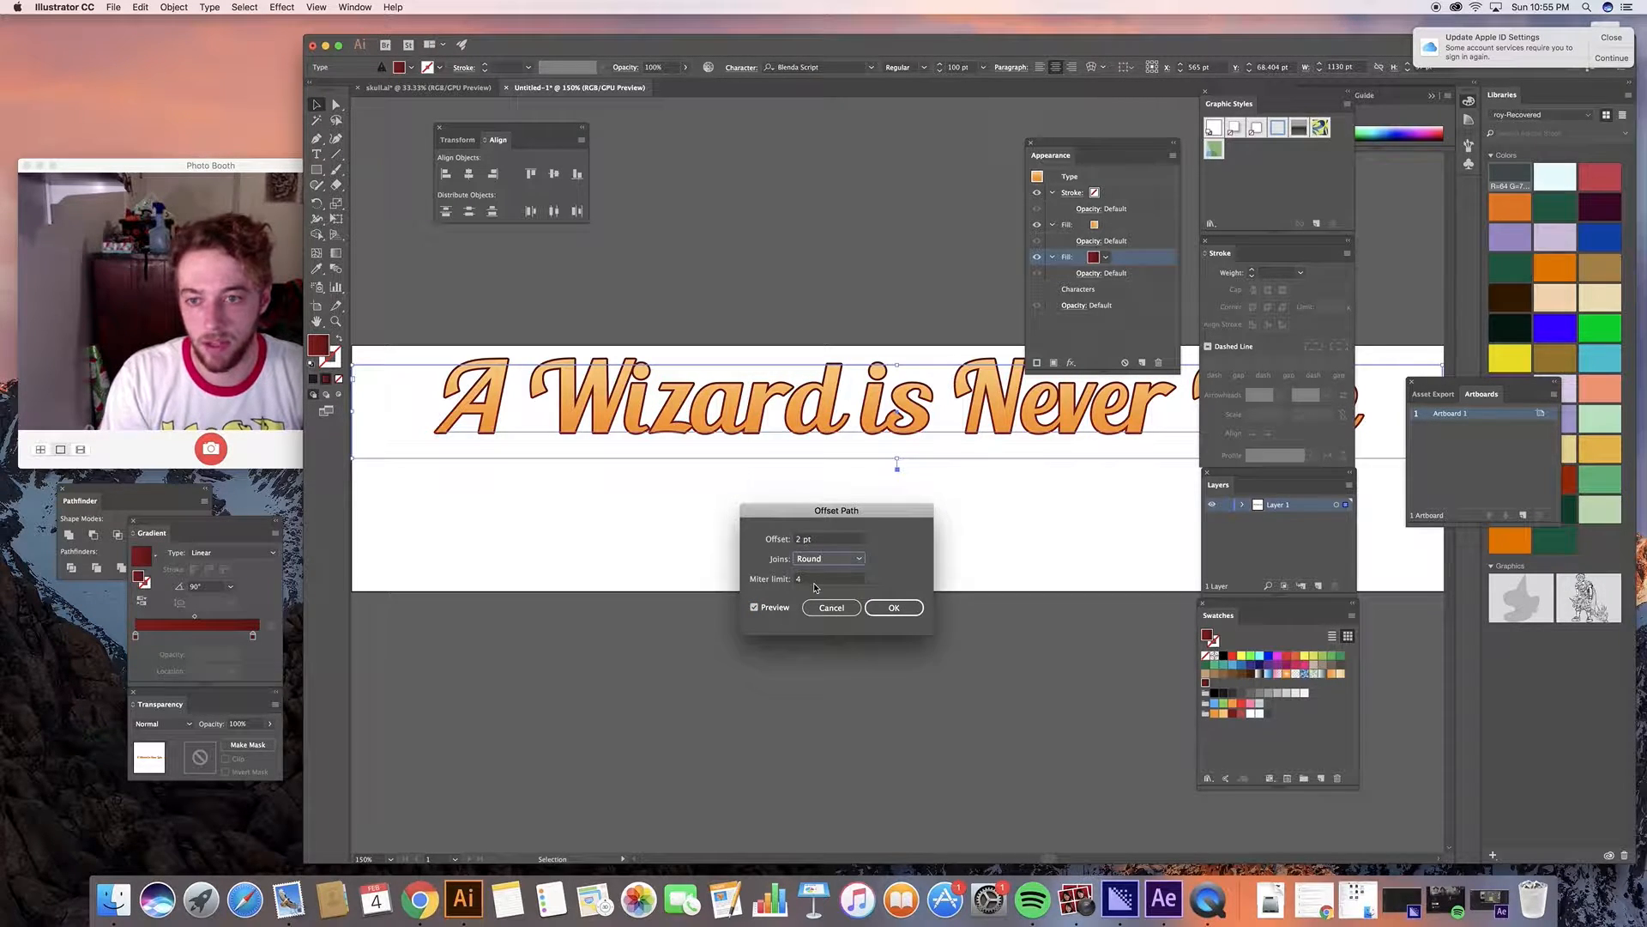
click(895, 607)
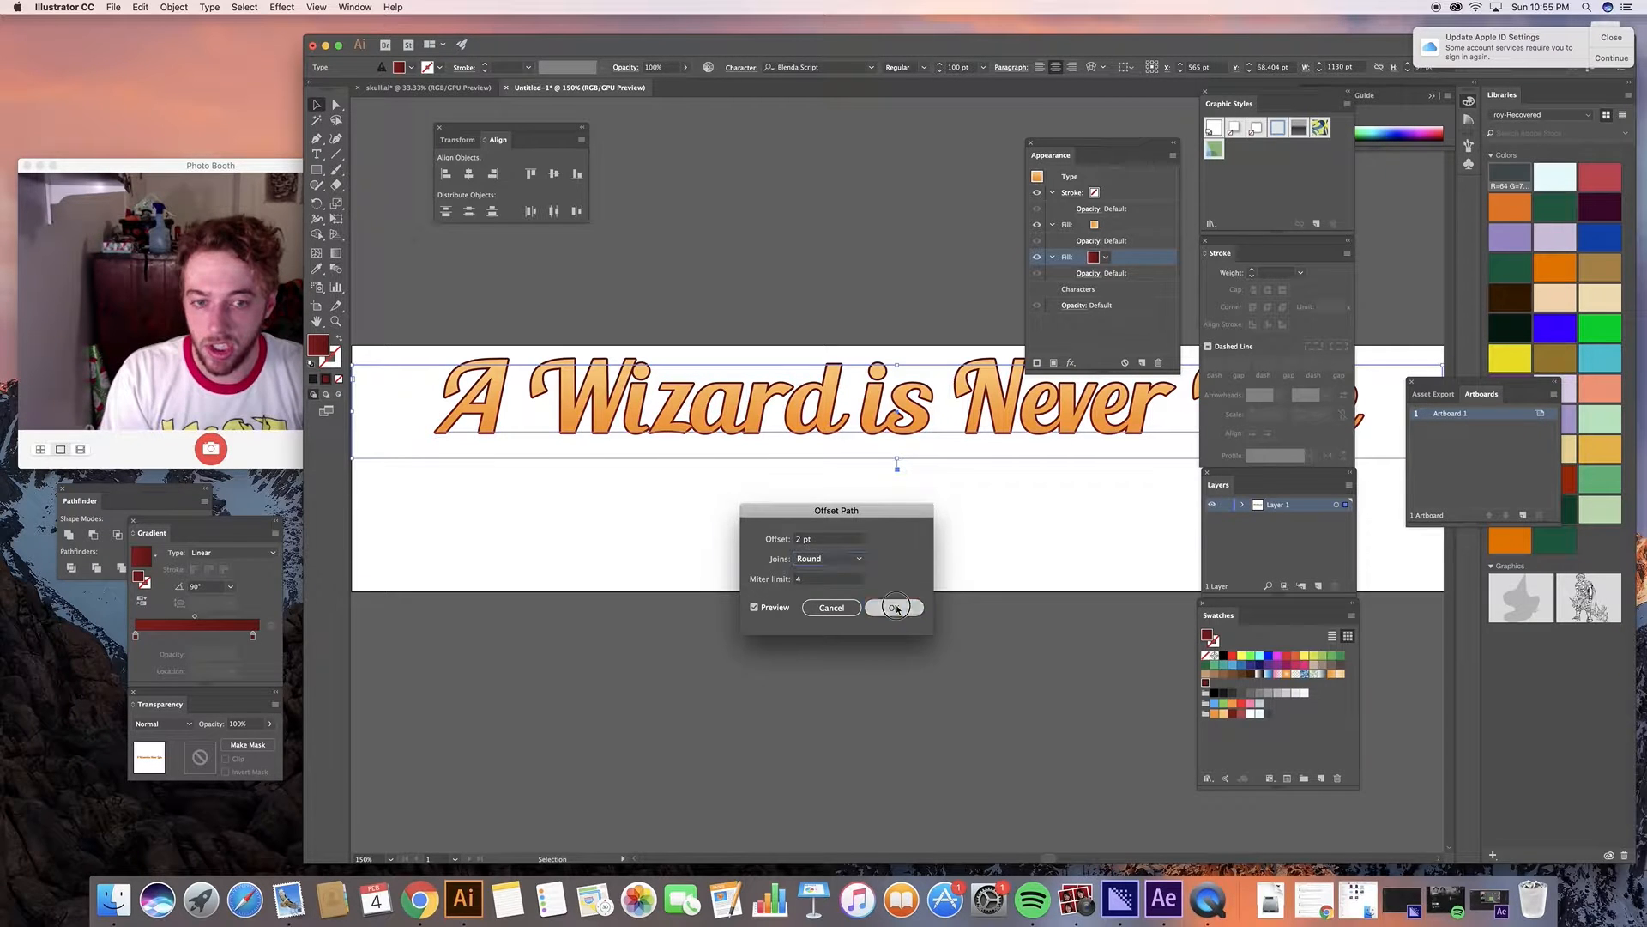
click(1037, 225)
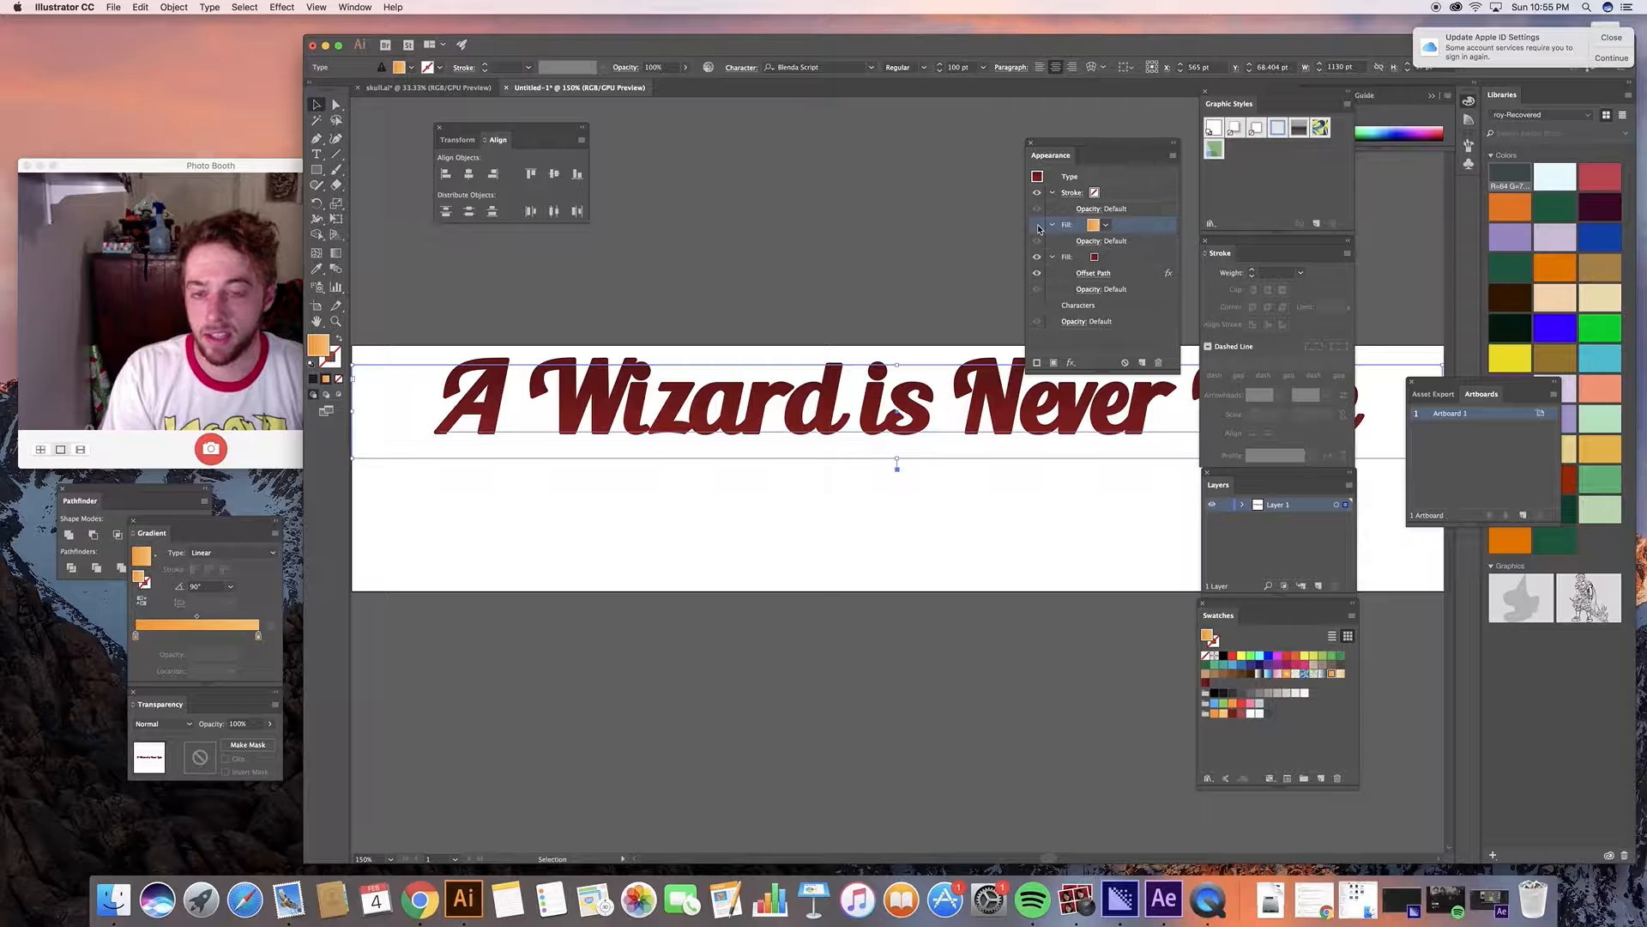
click(1038, 225)
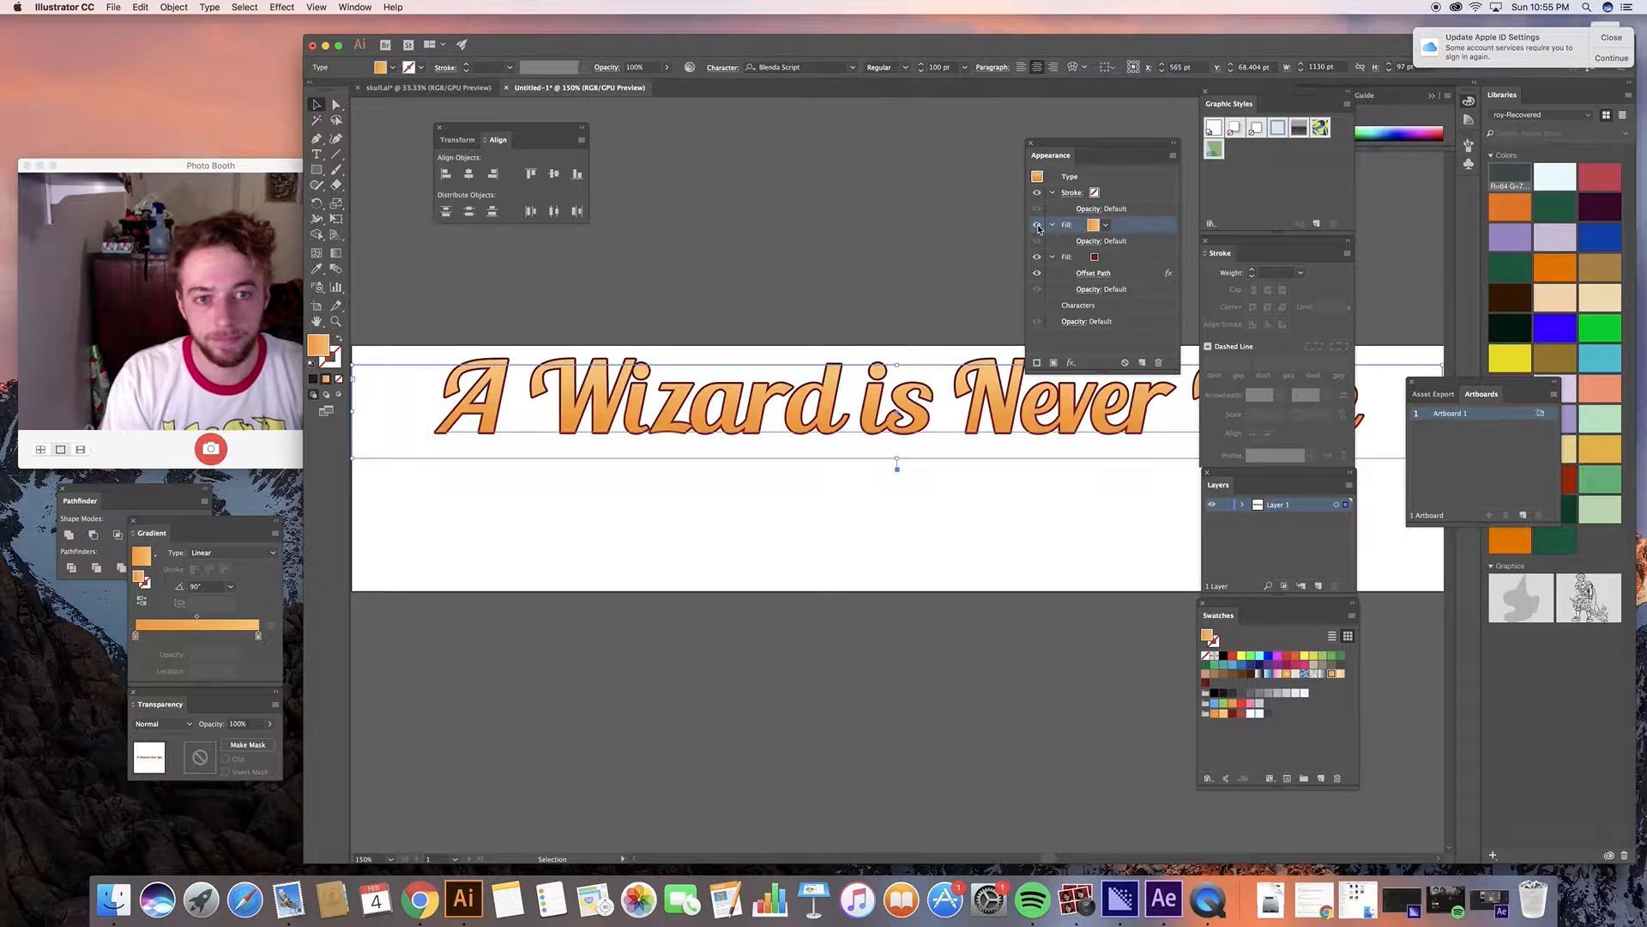
Reverse the gradient of the dark red offset fill and deselect the text.
click(1096, 255)
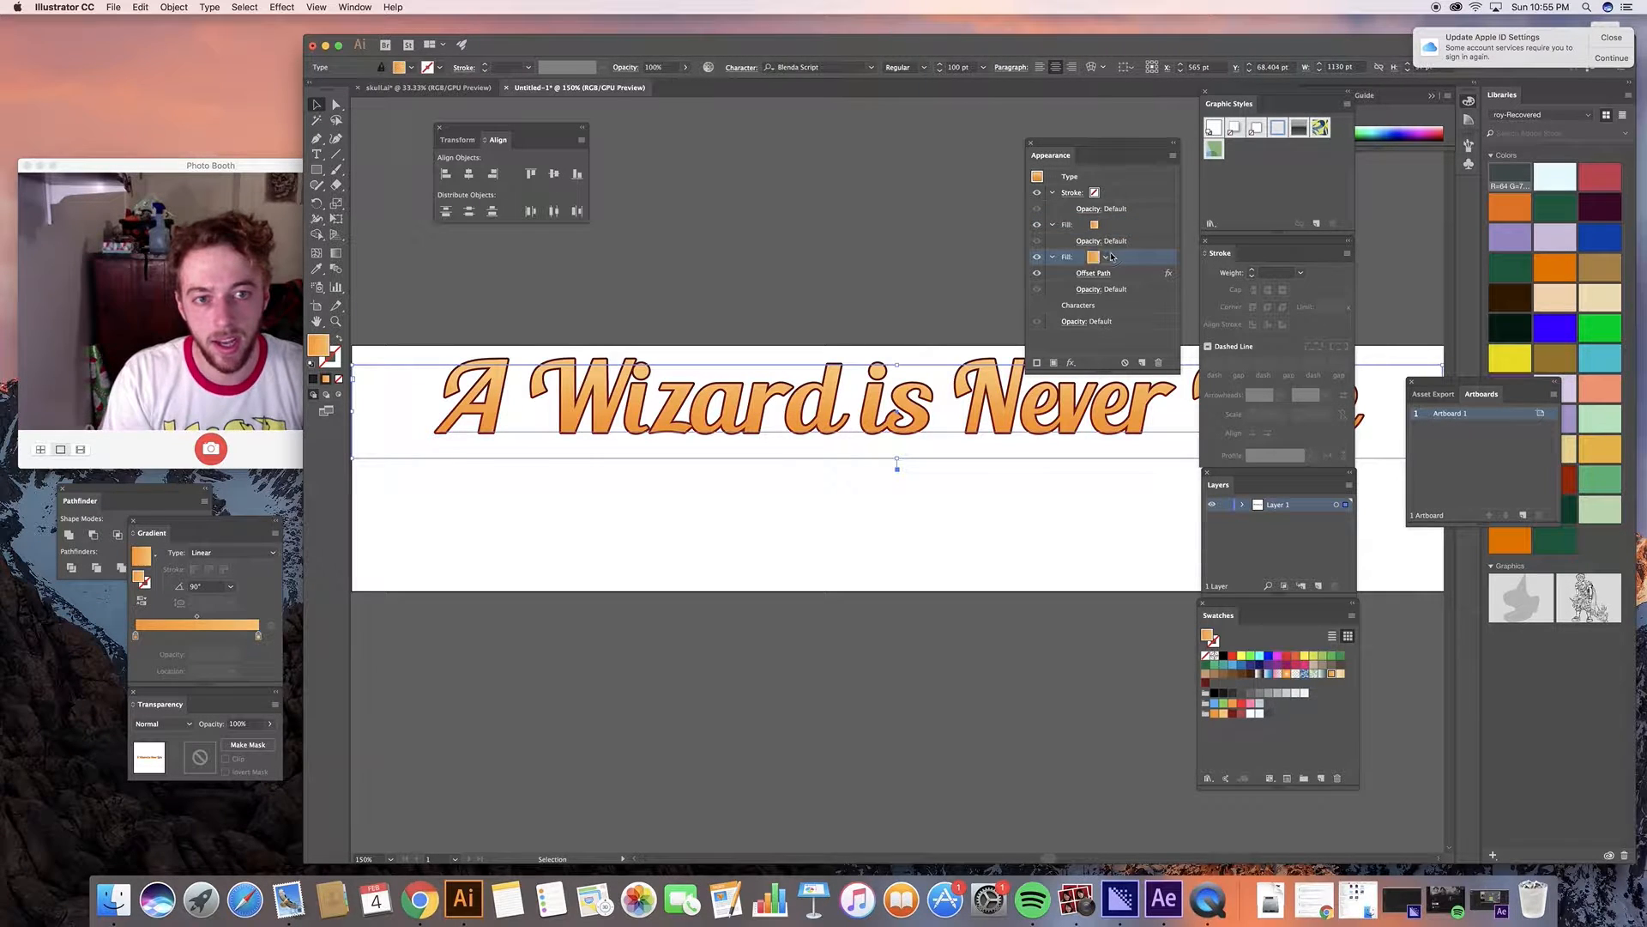
click(144, 605)
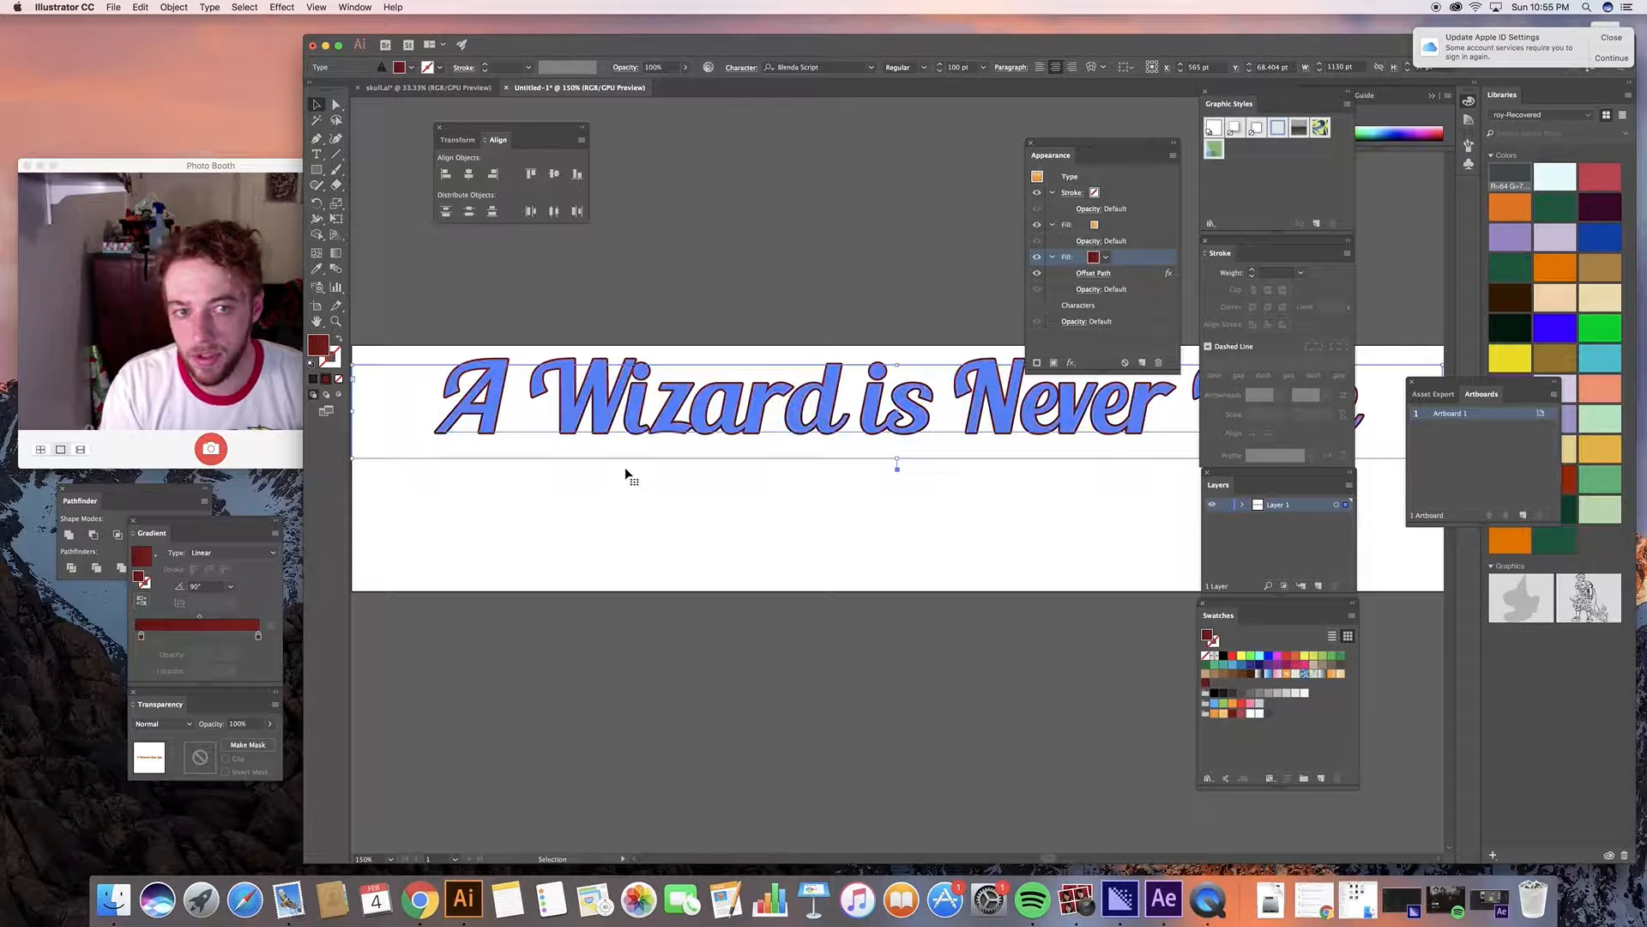
click(704, 471)
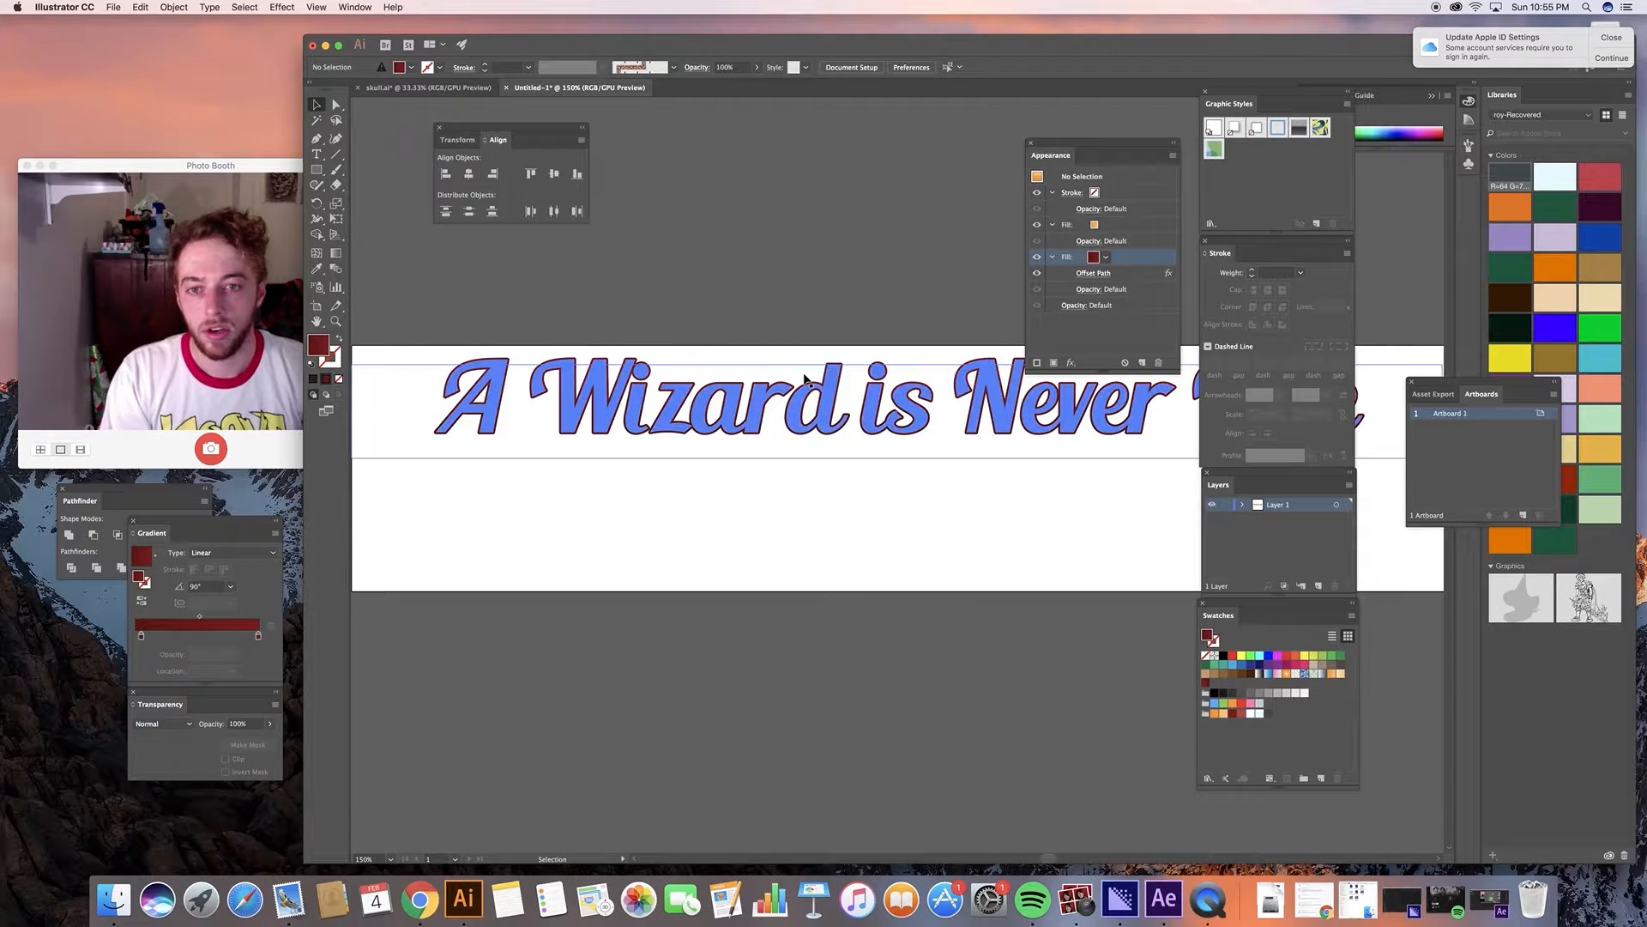
Move the text slightly down, duplicate its dark red offset fill, and set the upper copy to white.
drag(804, 378, 803, 413)
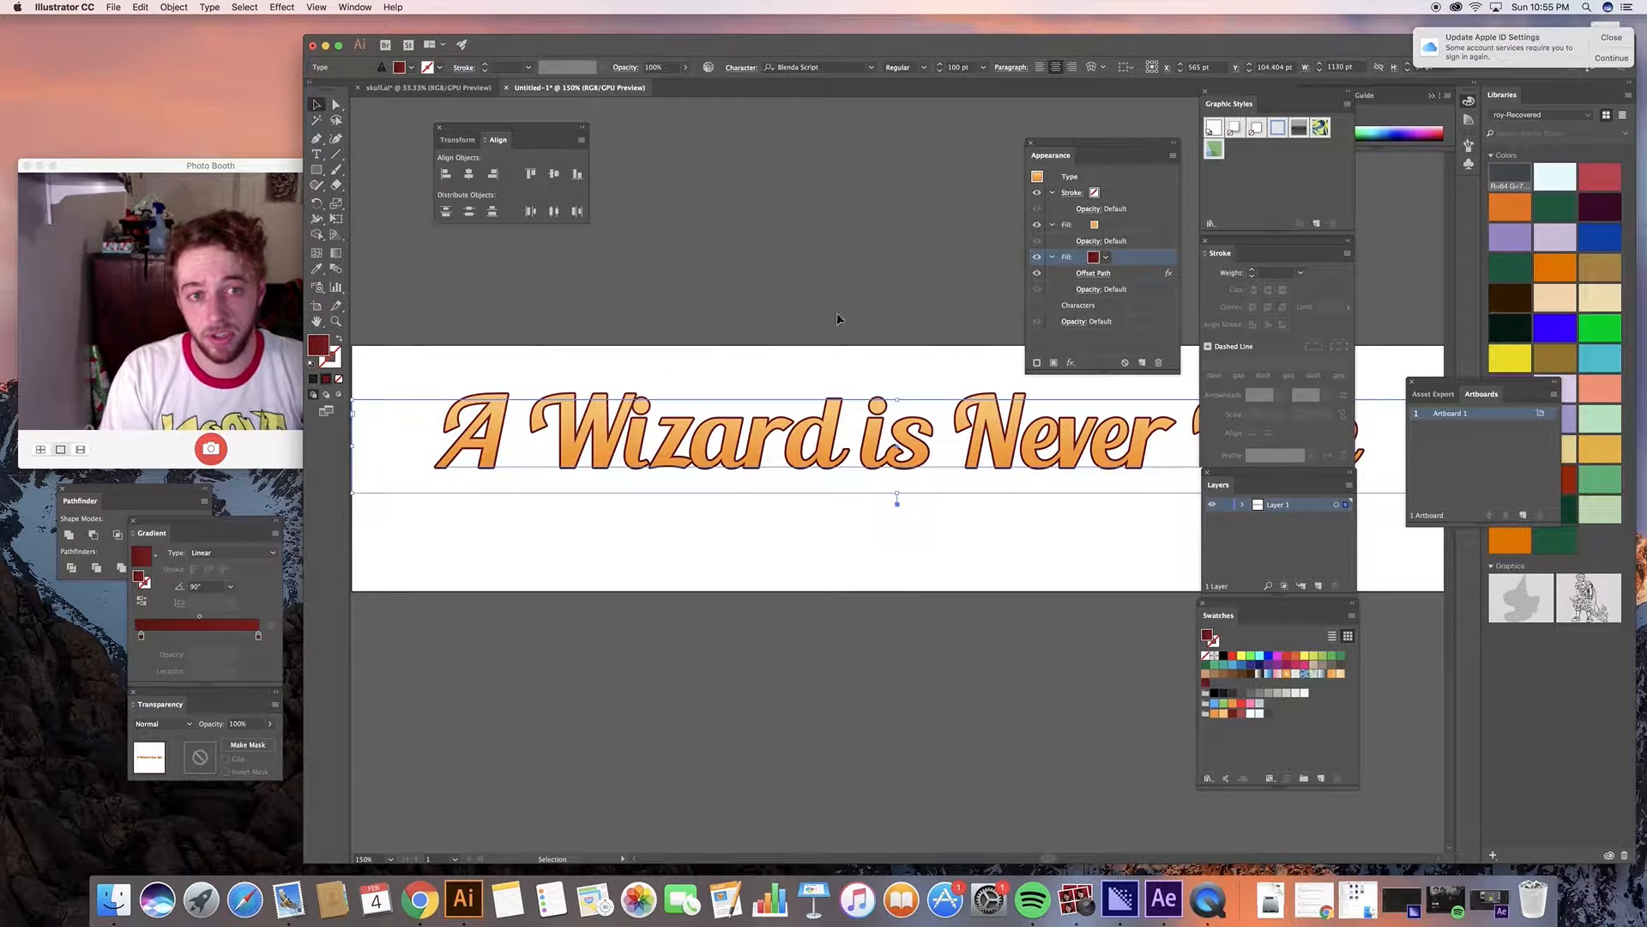
click(1142, 364)
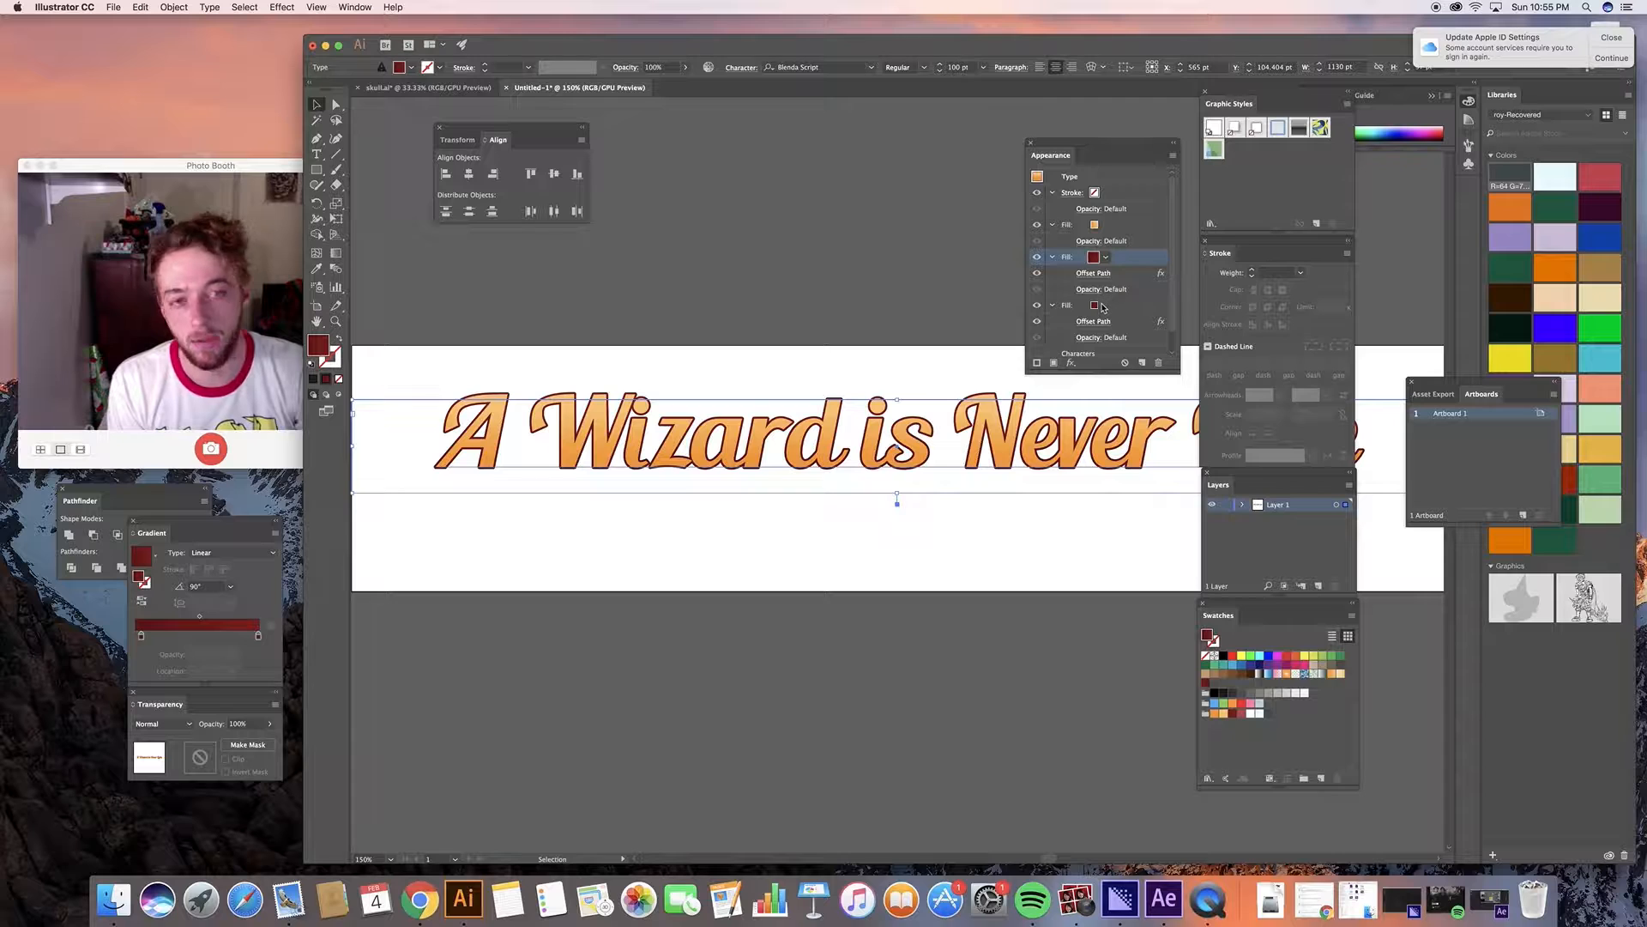
click(1106, 256)
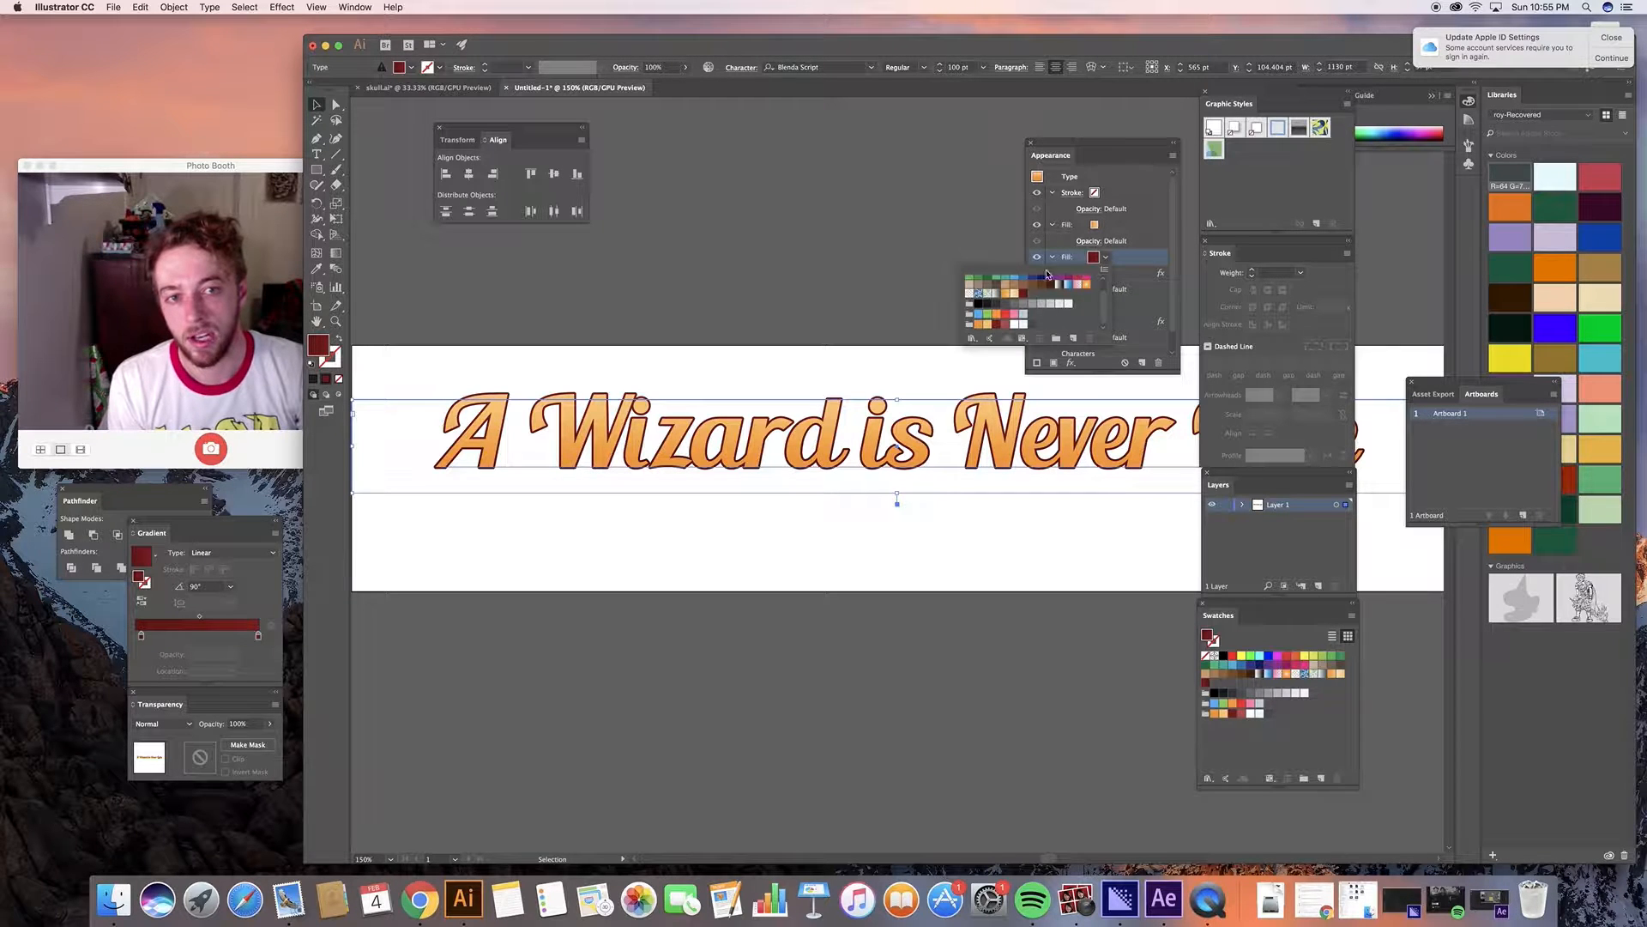
scroll(1023, 296, down, 1)
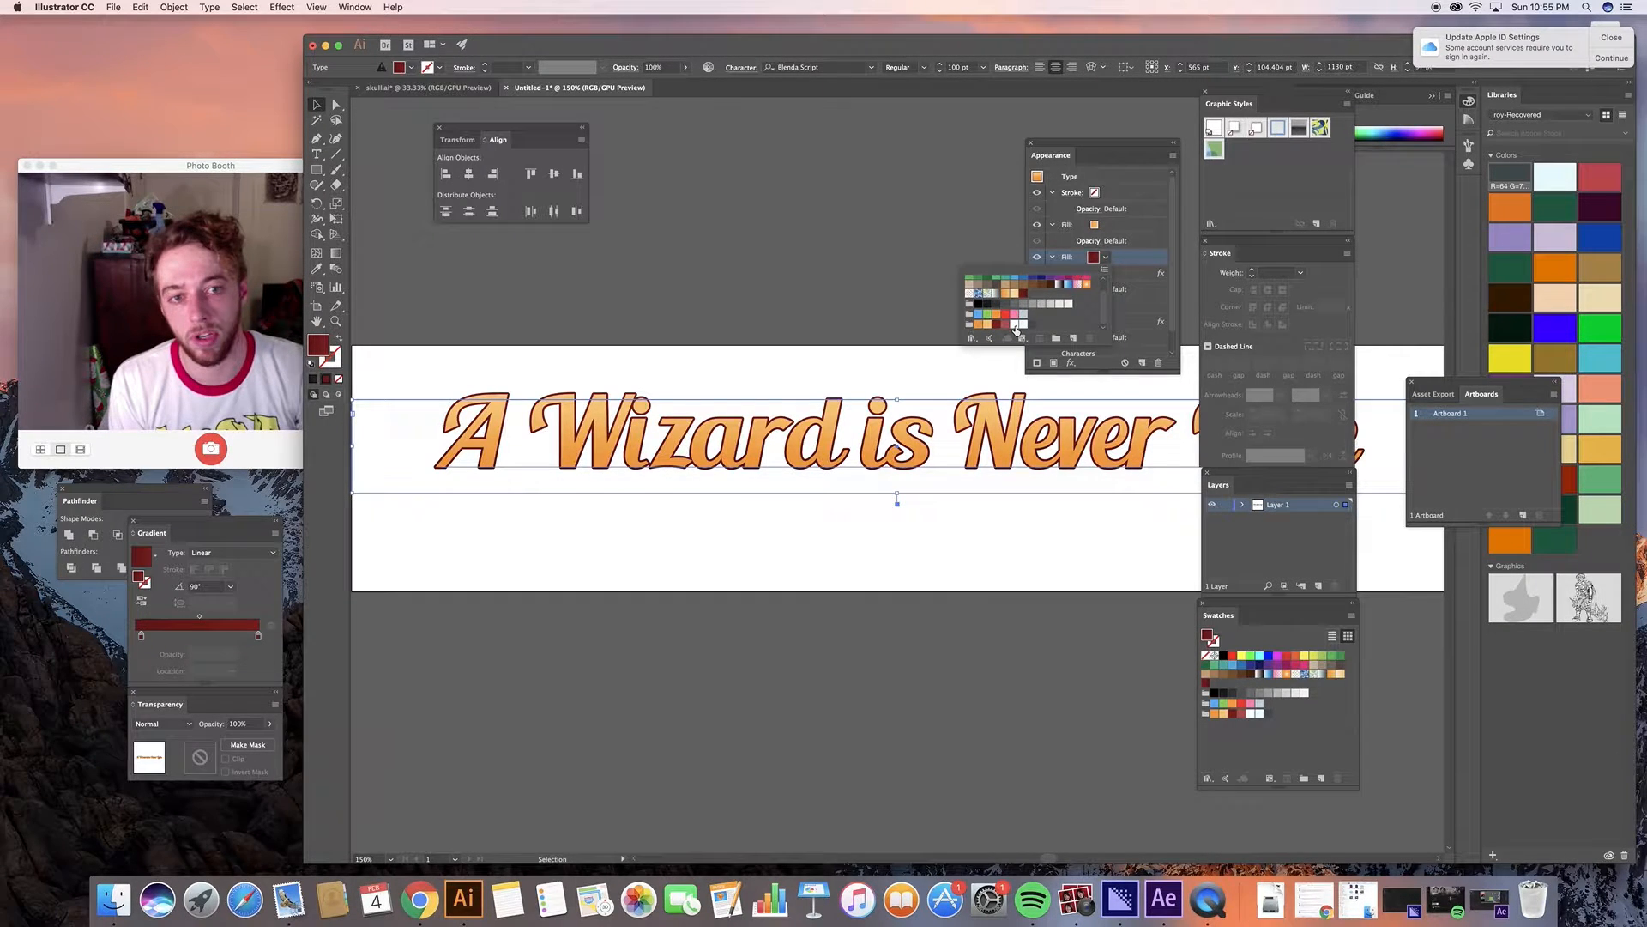
click(1015, 325)
Set the Offset Path effect of the lowest dark red fill to 4 pt, previewing it before applying.
click(1150, 307)
click(1107, 305)
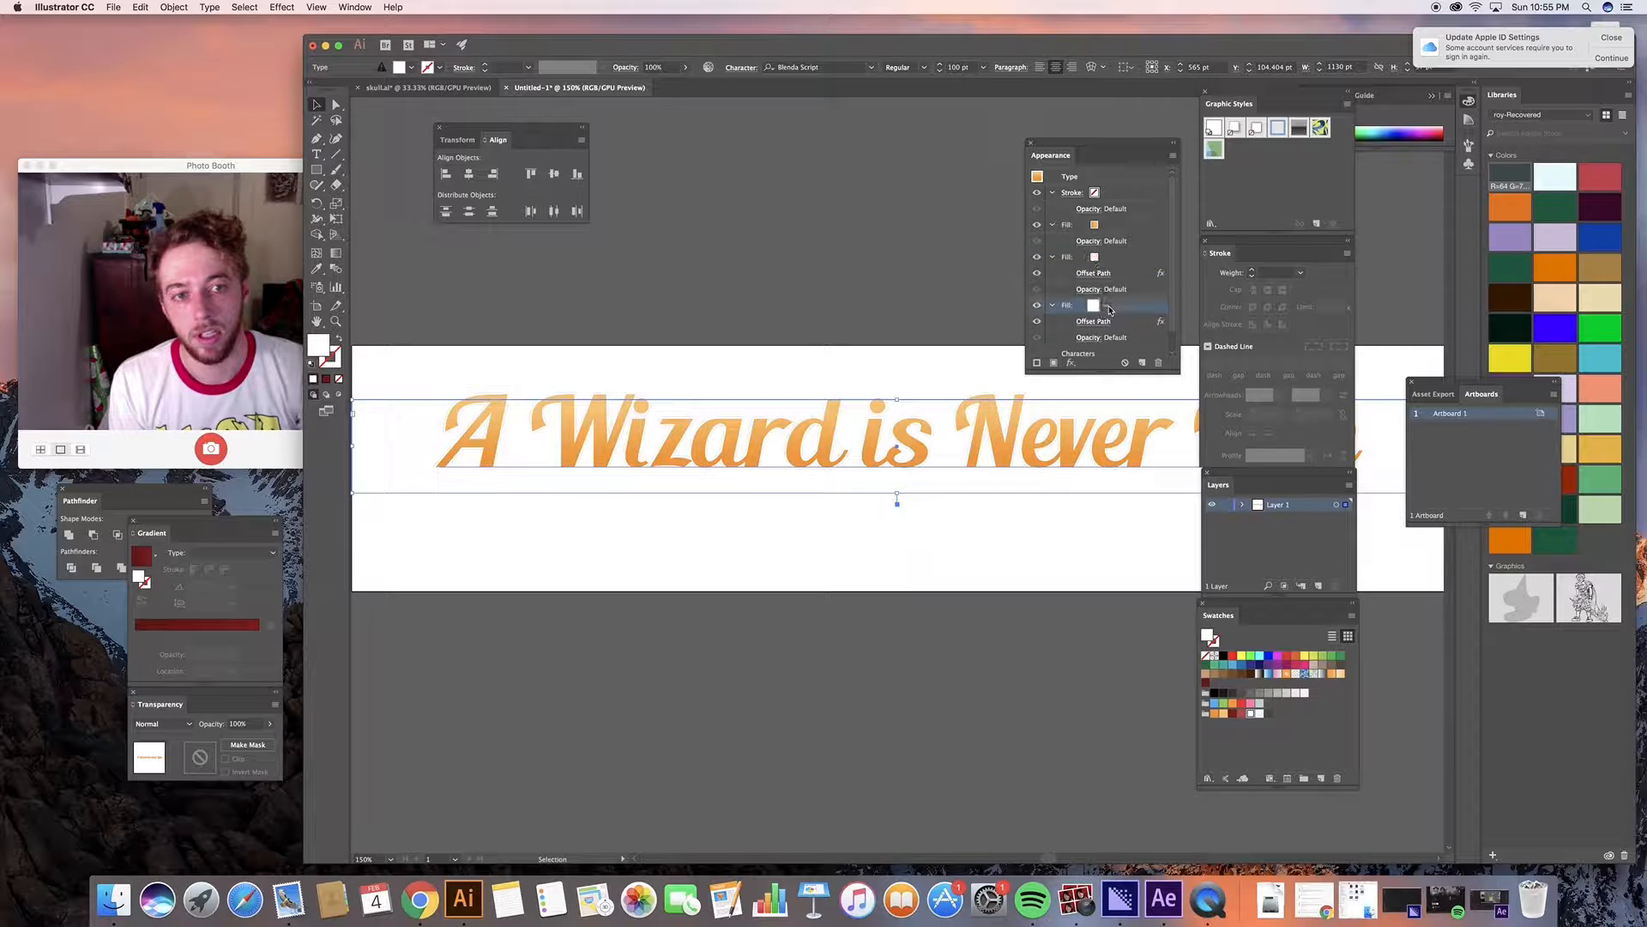
click(1098, 322)
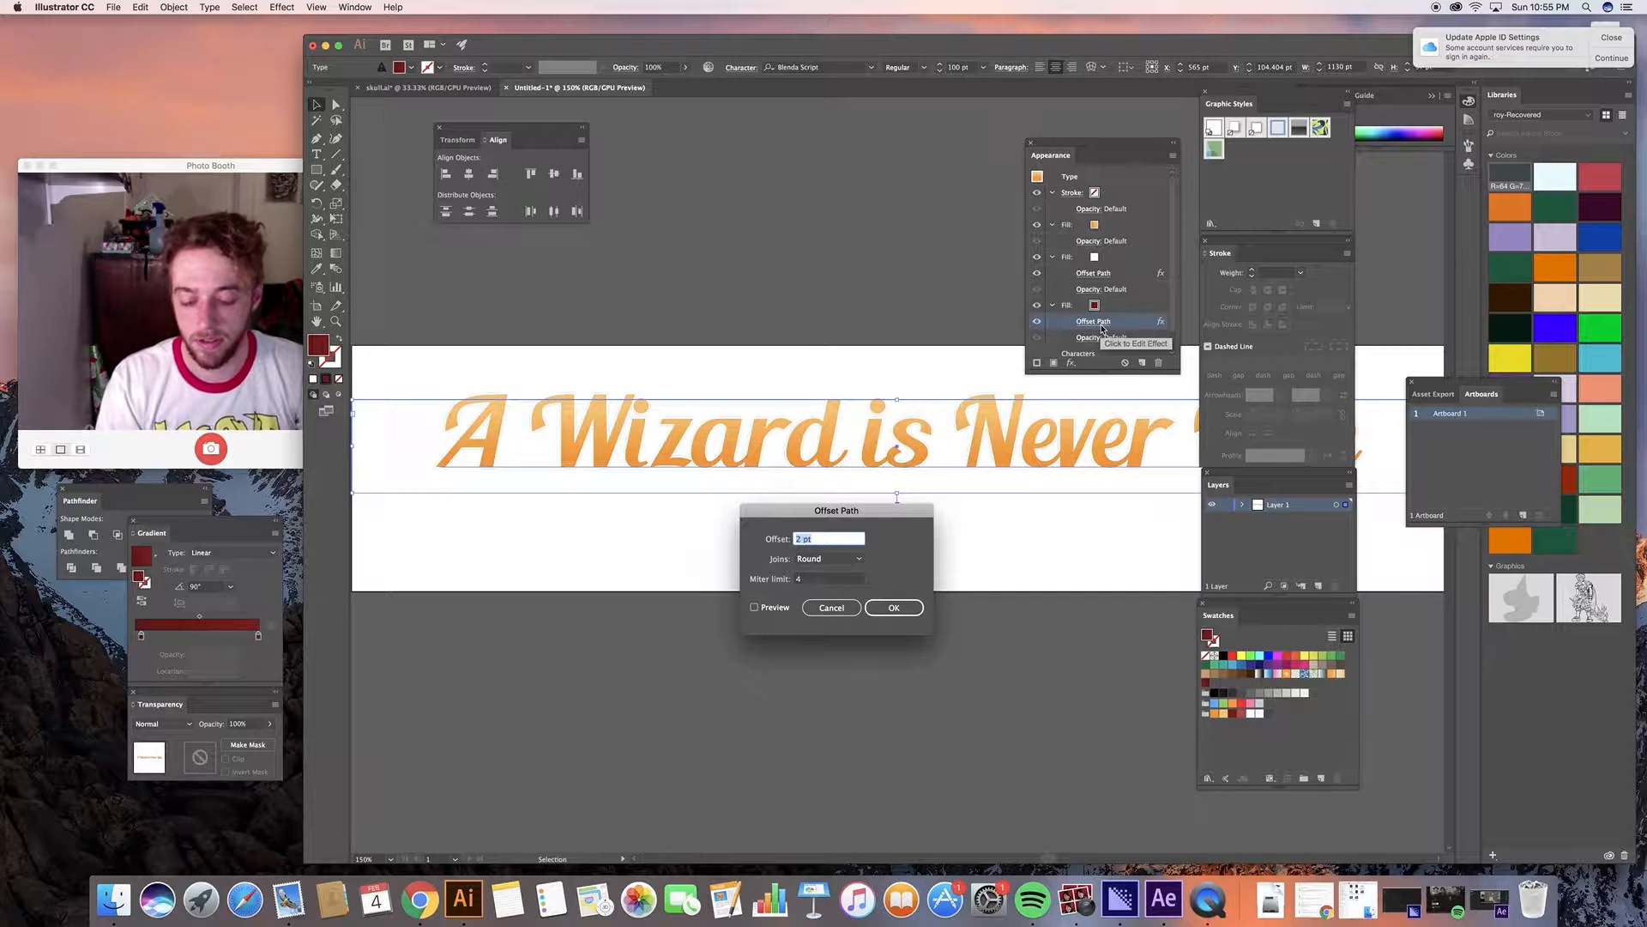
text(4)
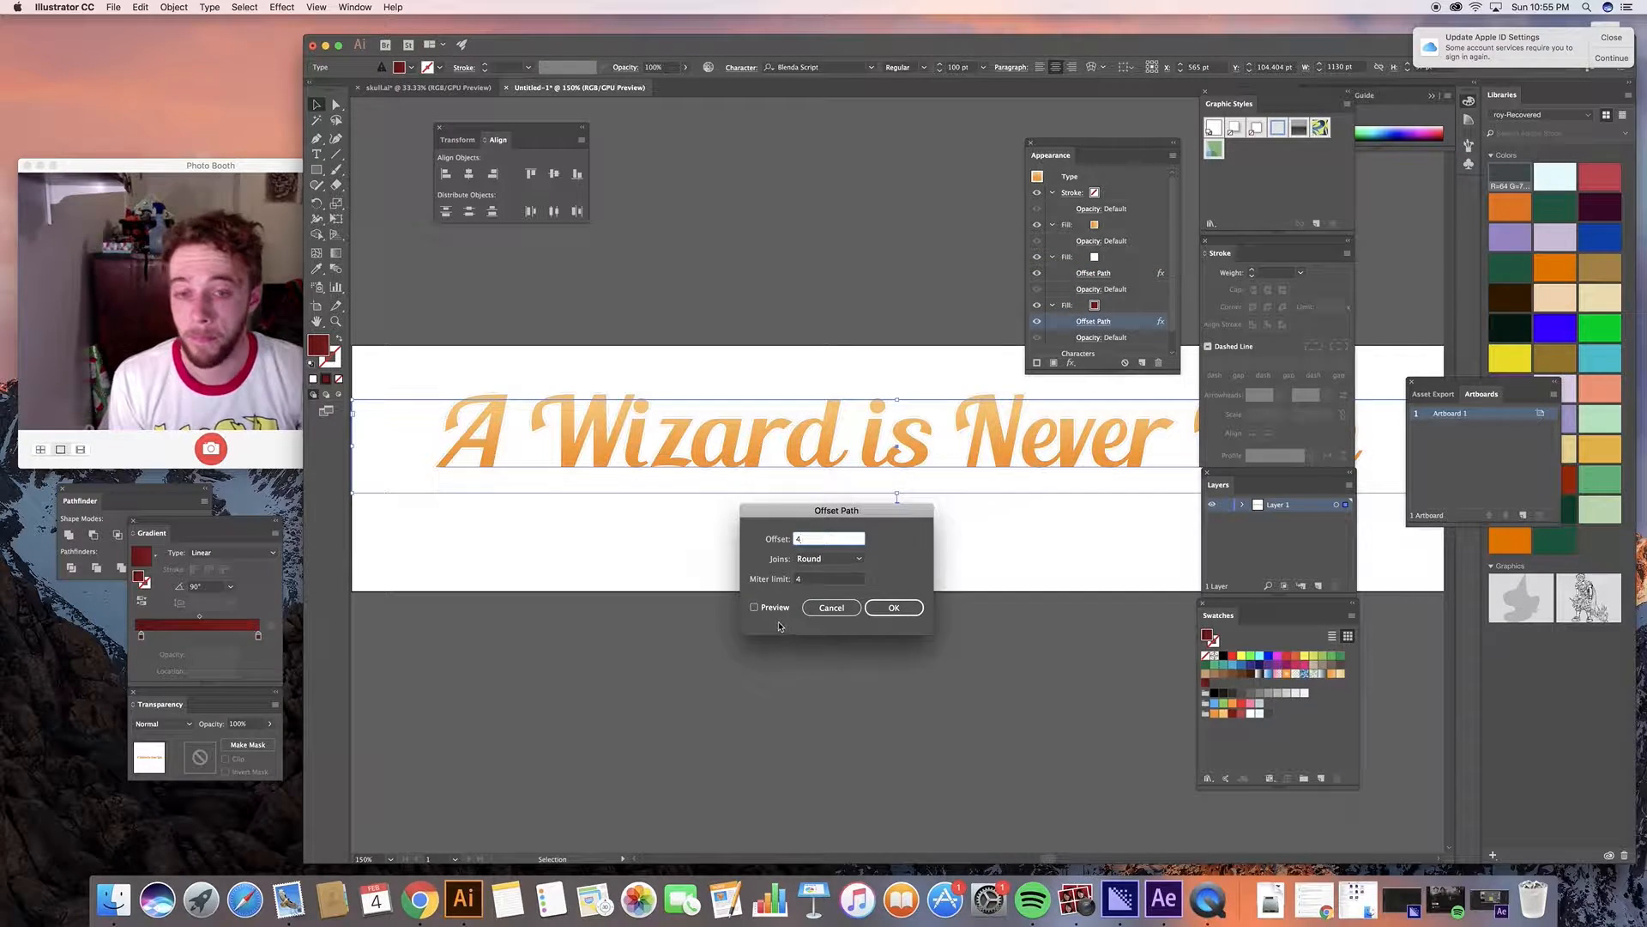
click(754, 607)
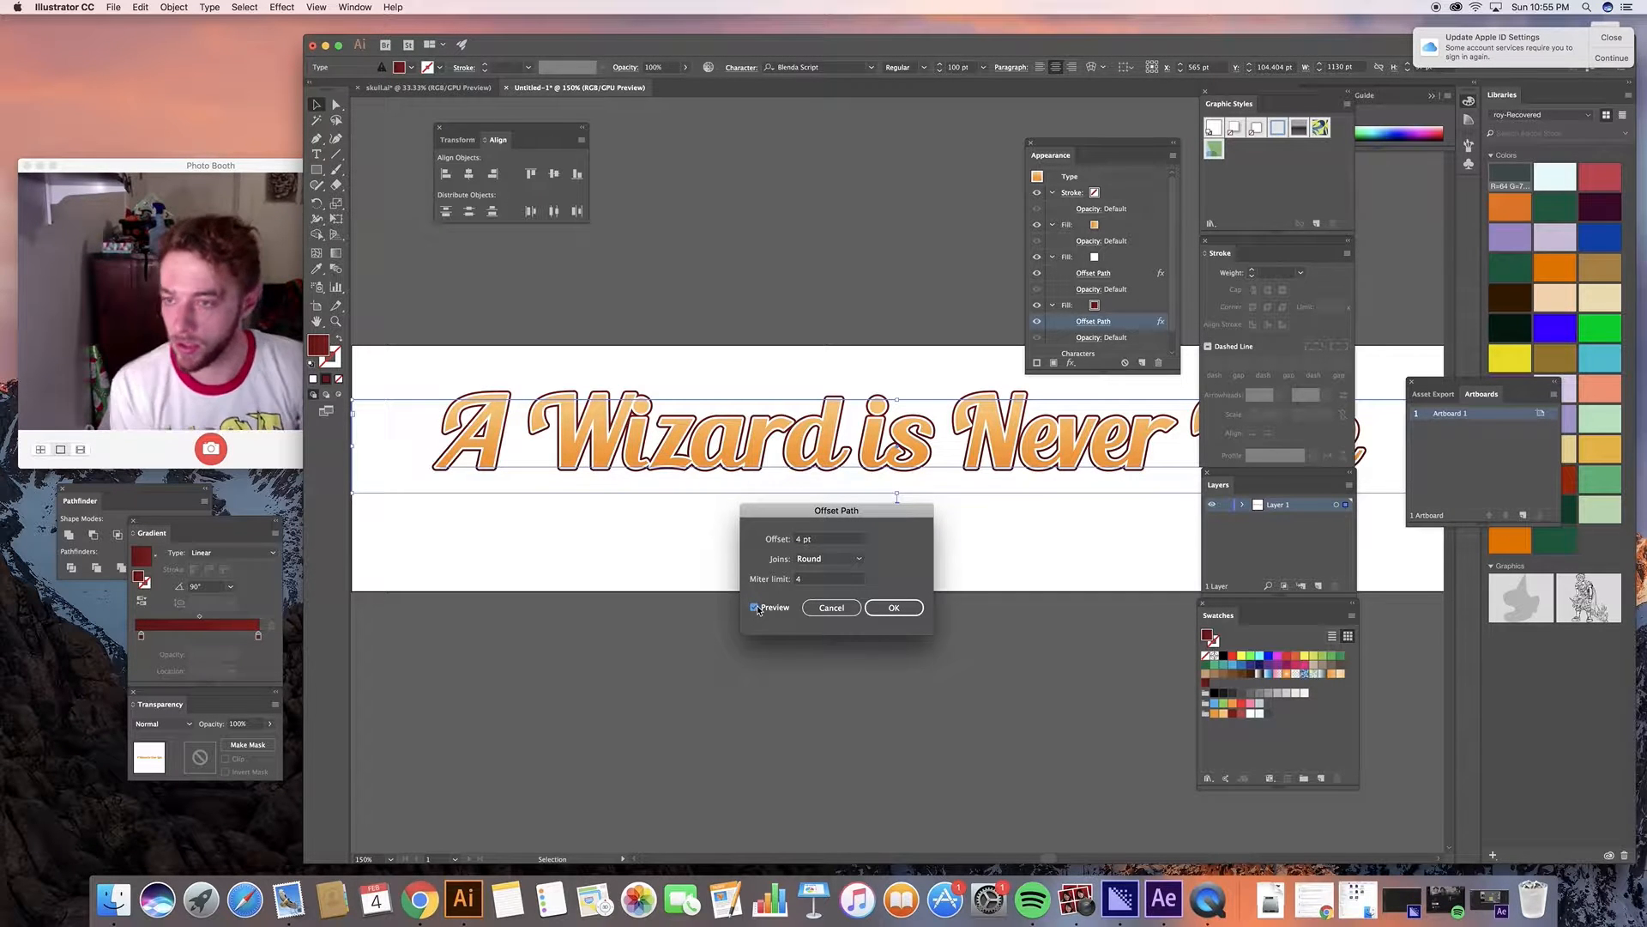
click(892, 608)
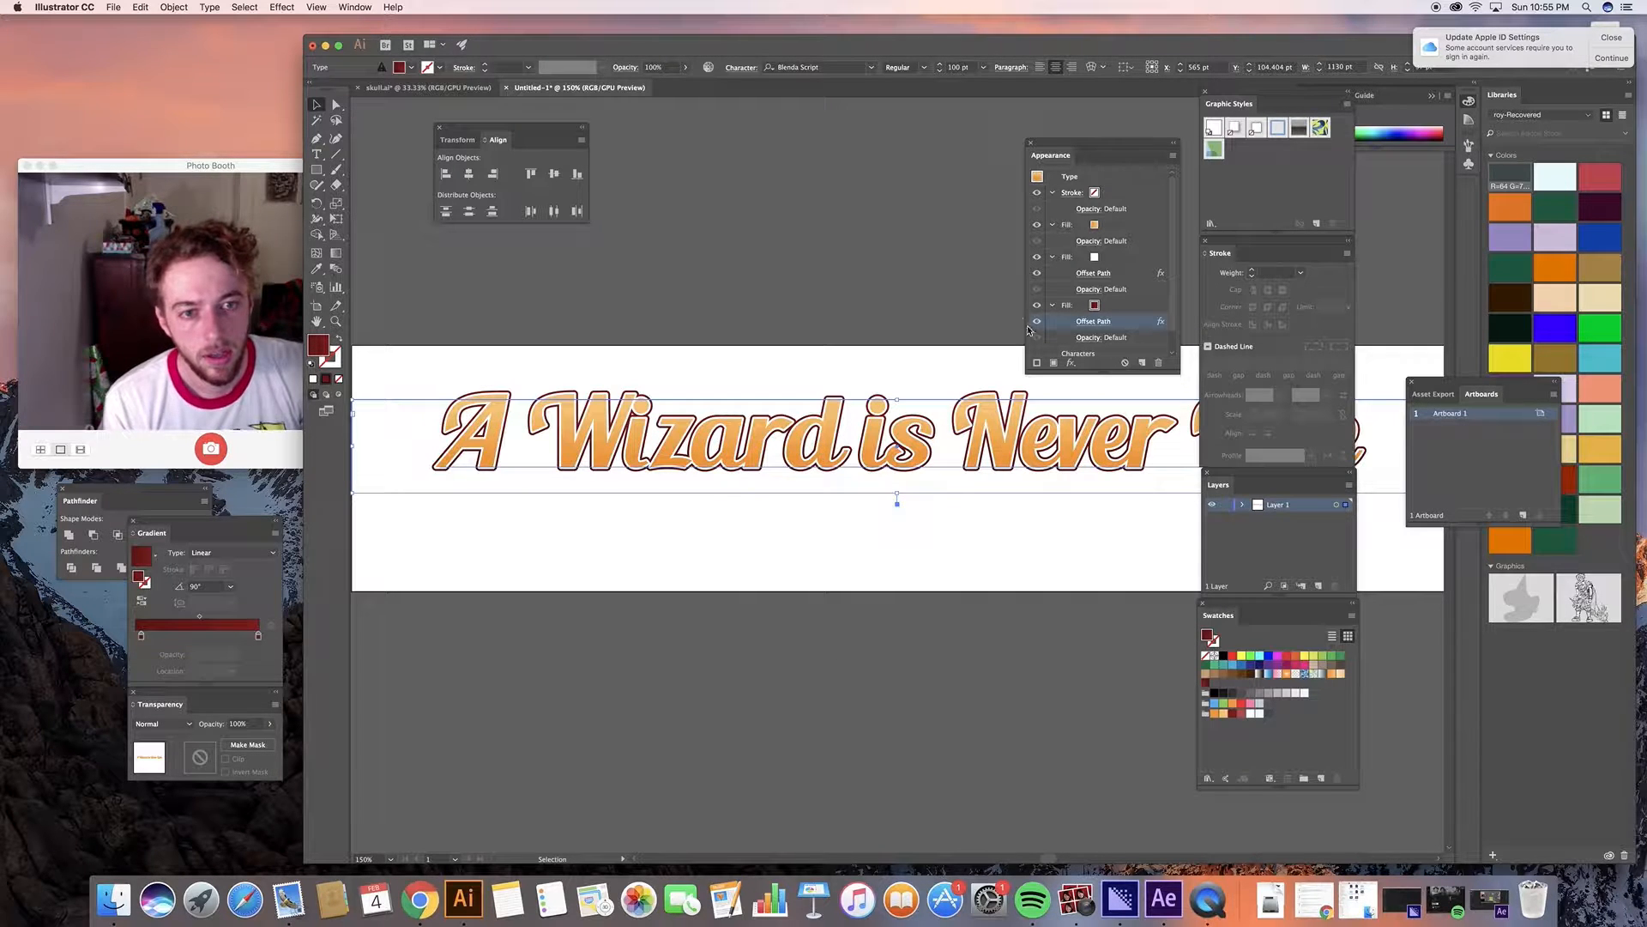
Add a Transform effect to the dark red fill with a -0.5 pt horizontal and 0.5 pt vertical move and 10 copies, previewed.
click(1110, 309)
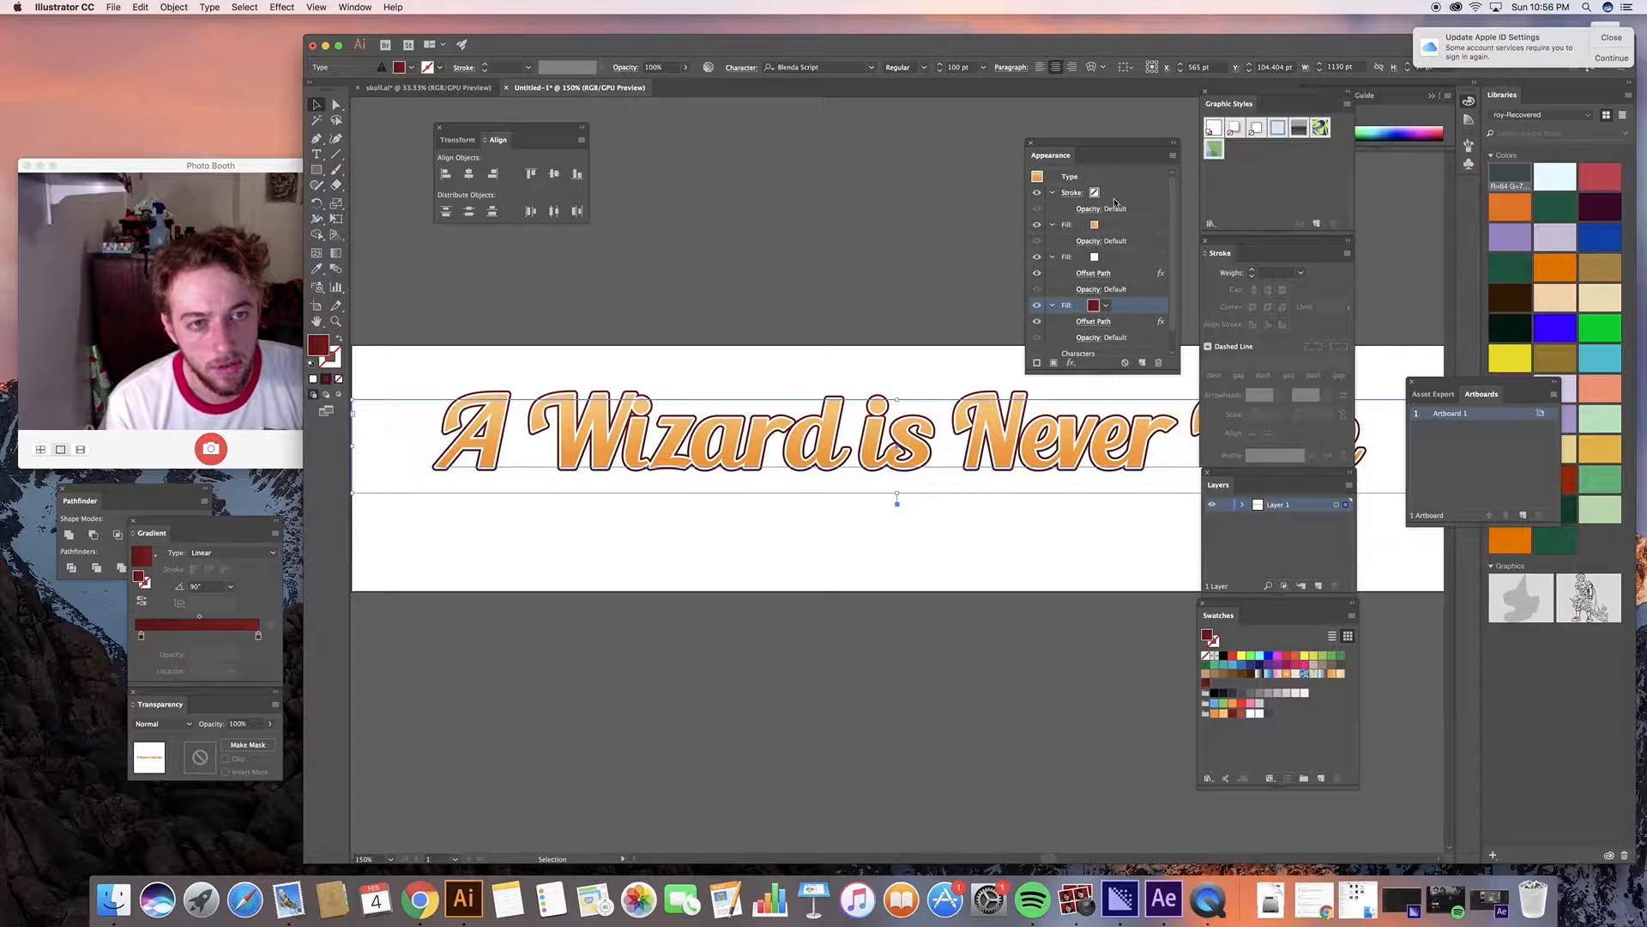
click(1070, 363)
mouse_move(1096, 427)
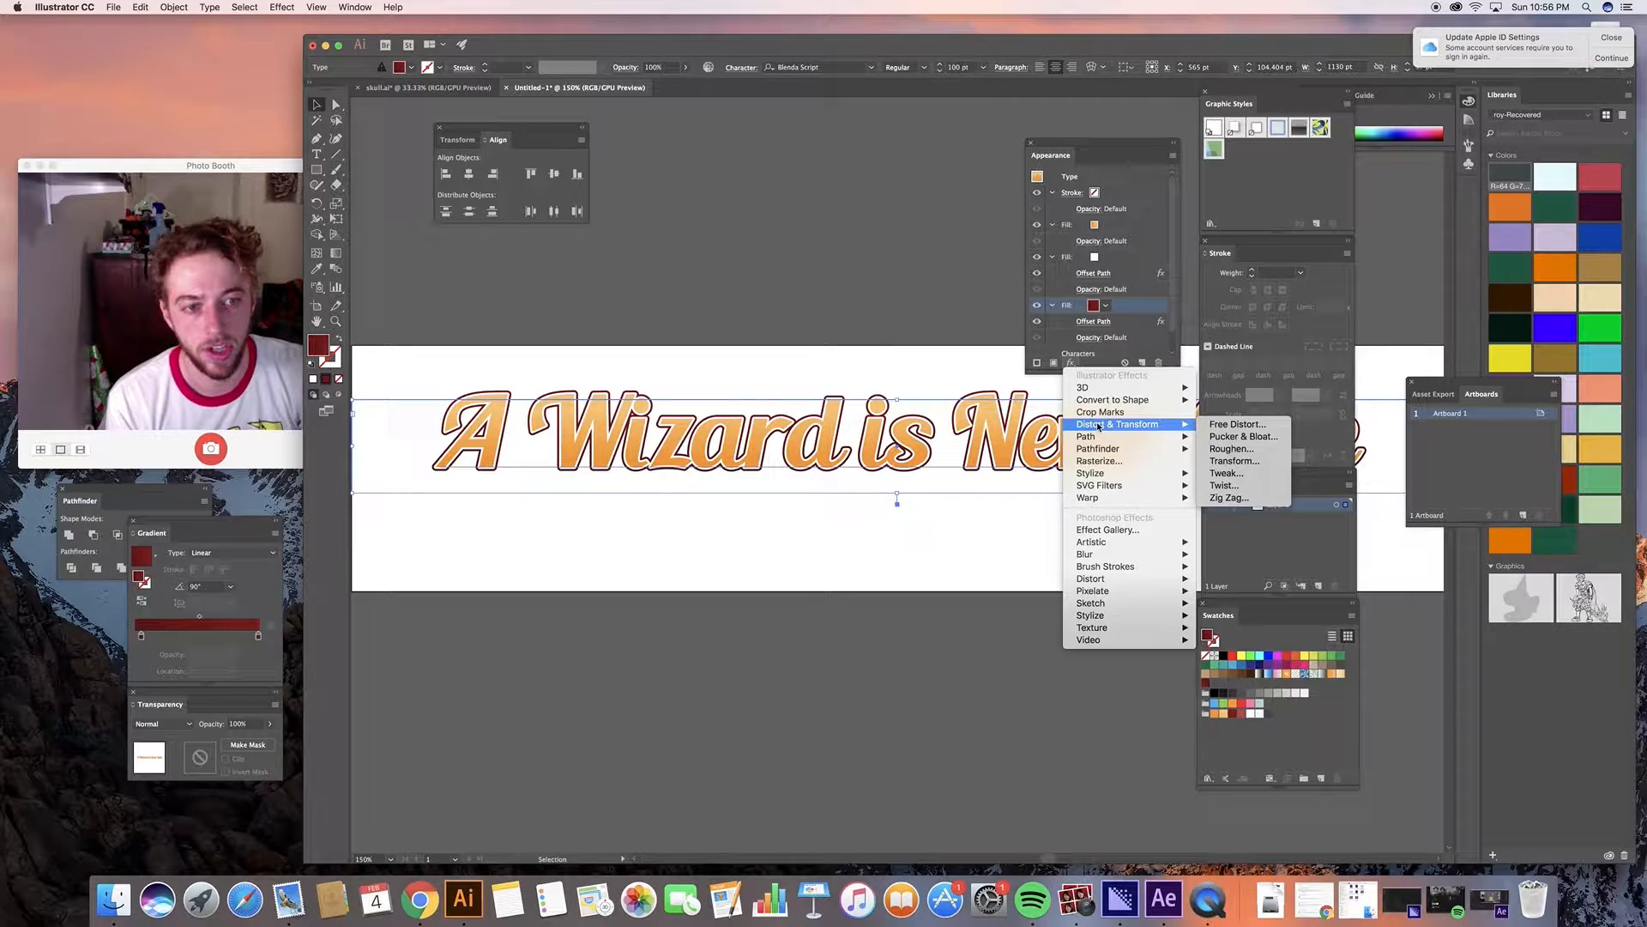
click(1235, 461)
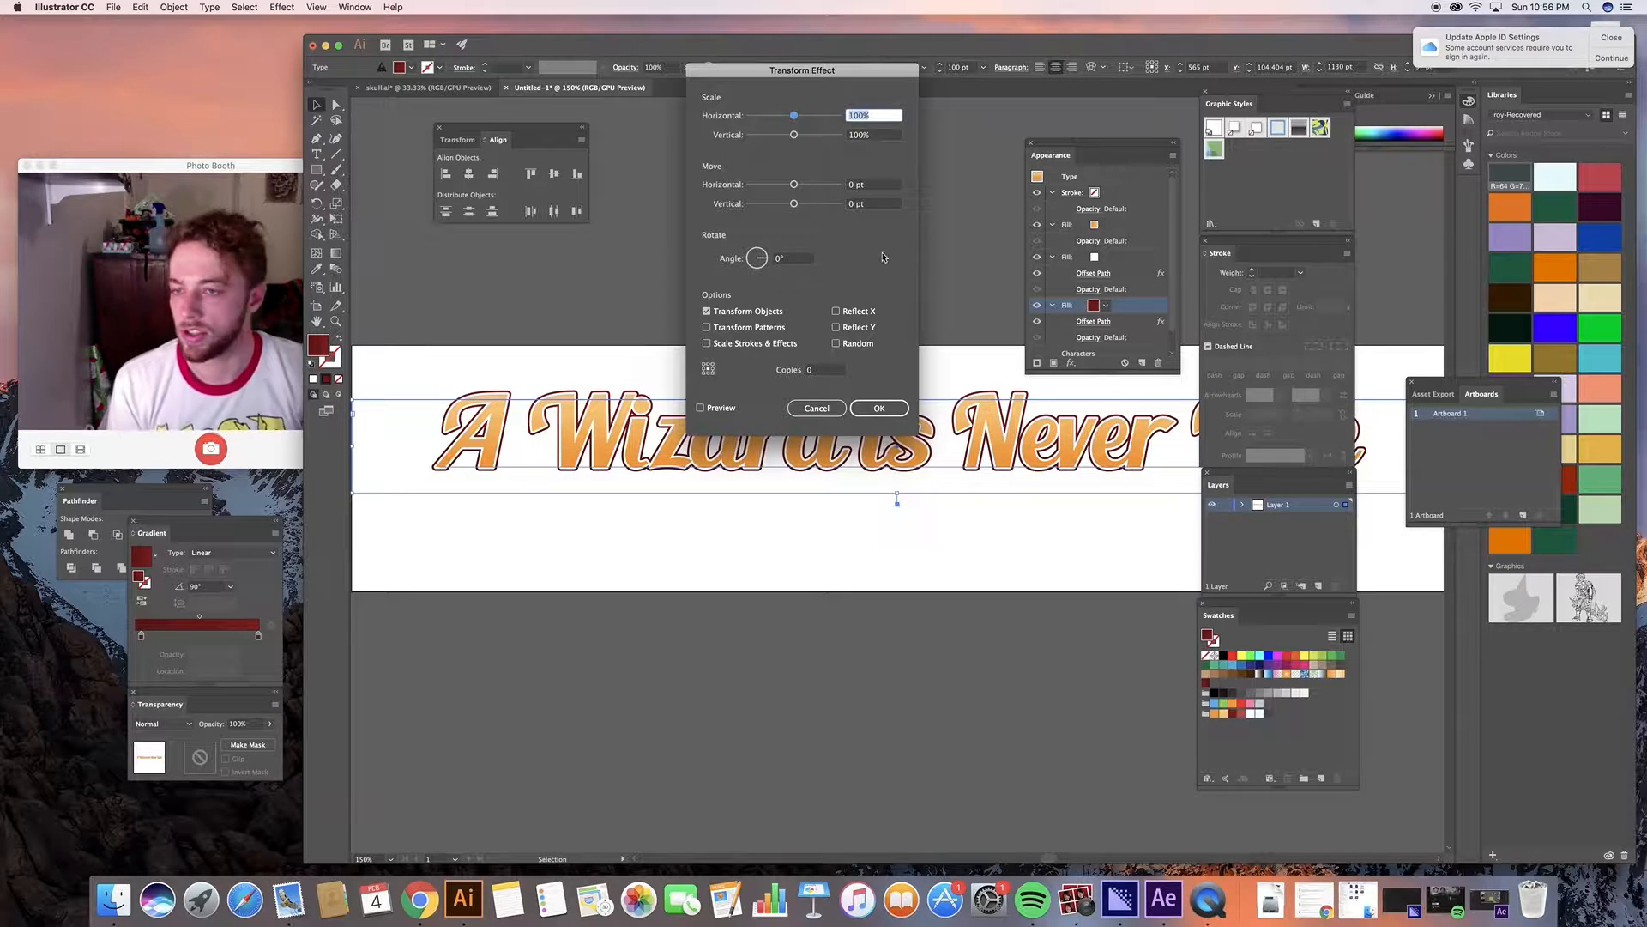
click(875, 183)
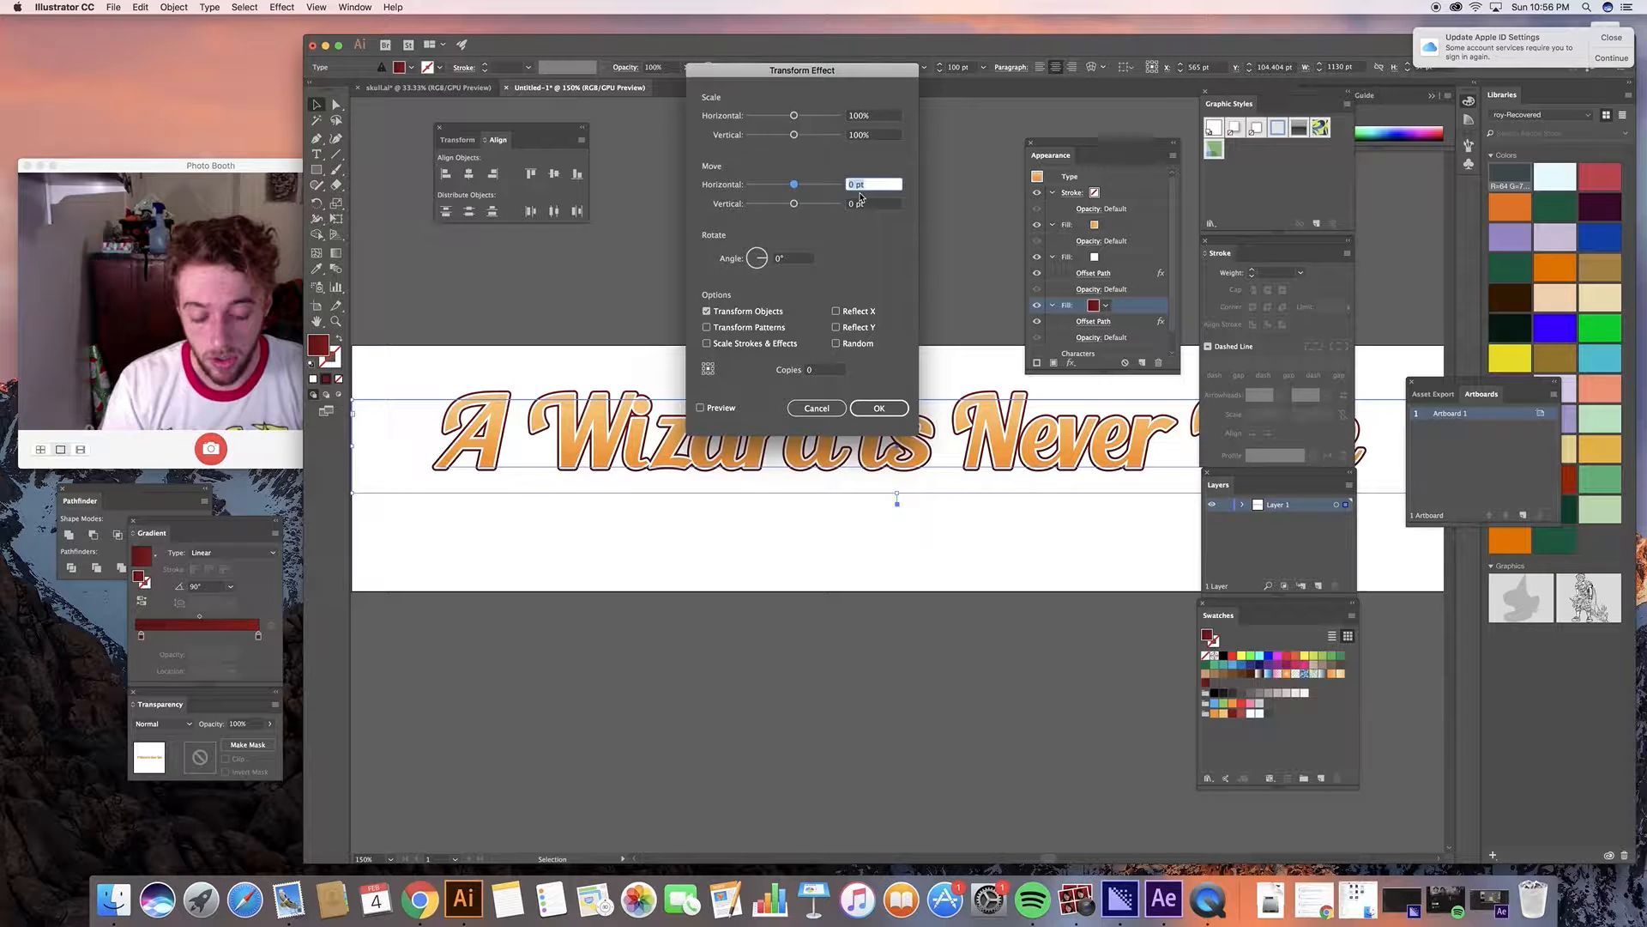
text(-)
text(0.5)
key(Tab)
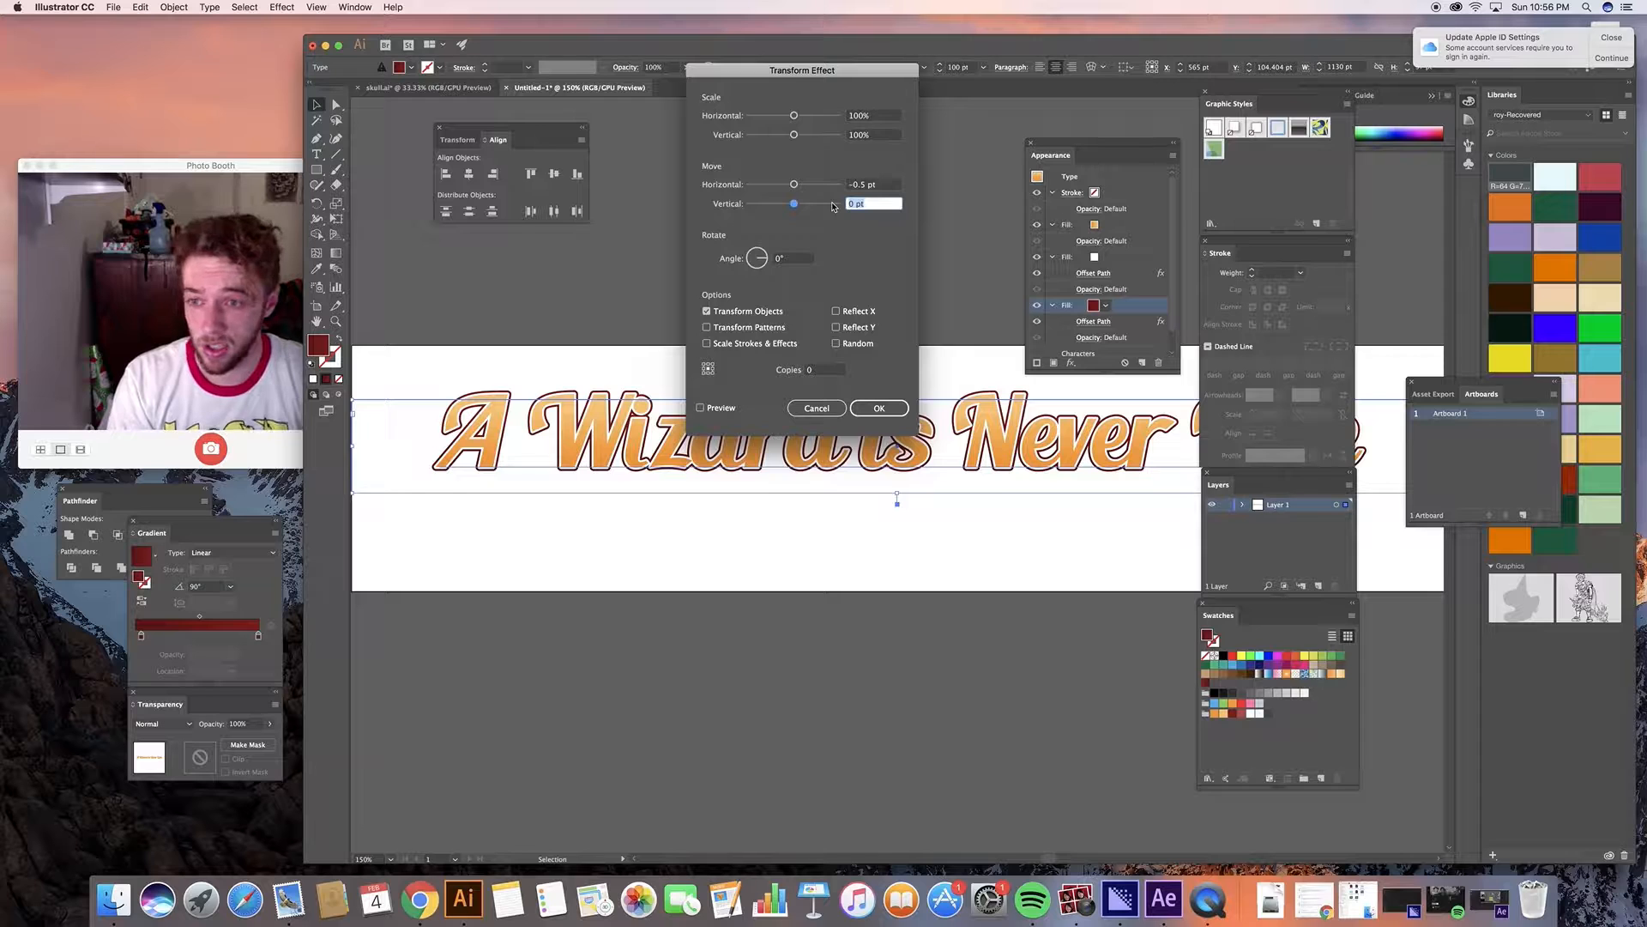
text(.5)
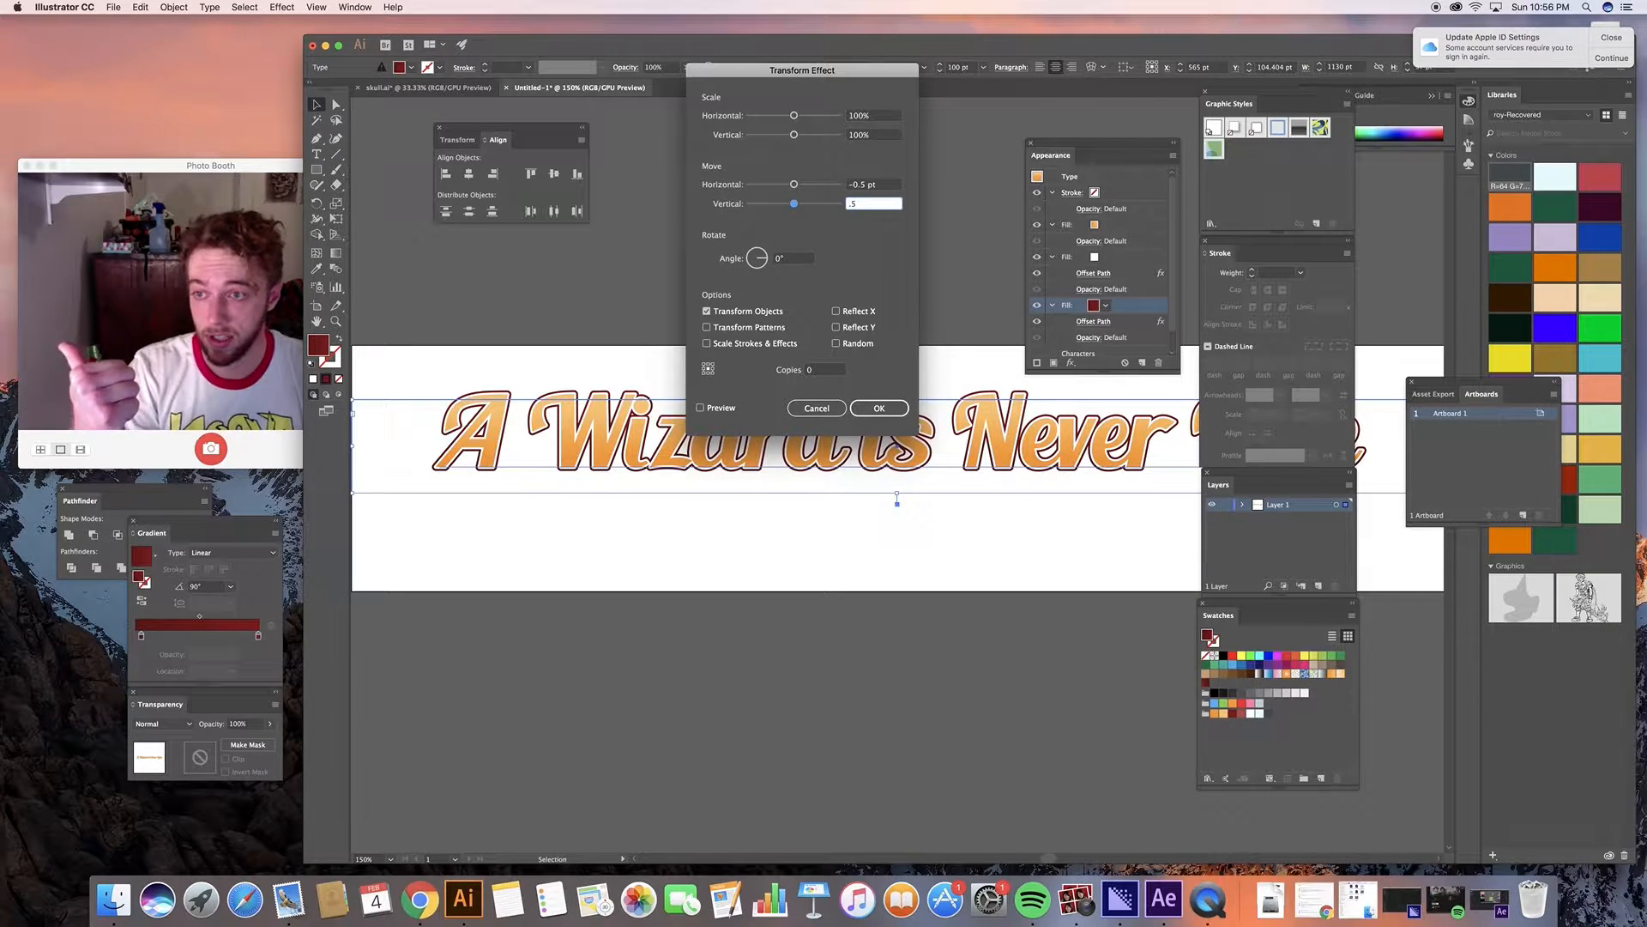
click(819, 370)
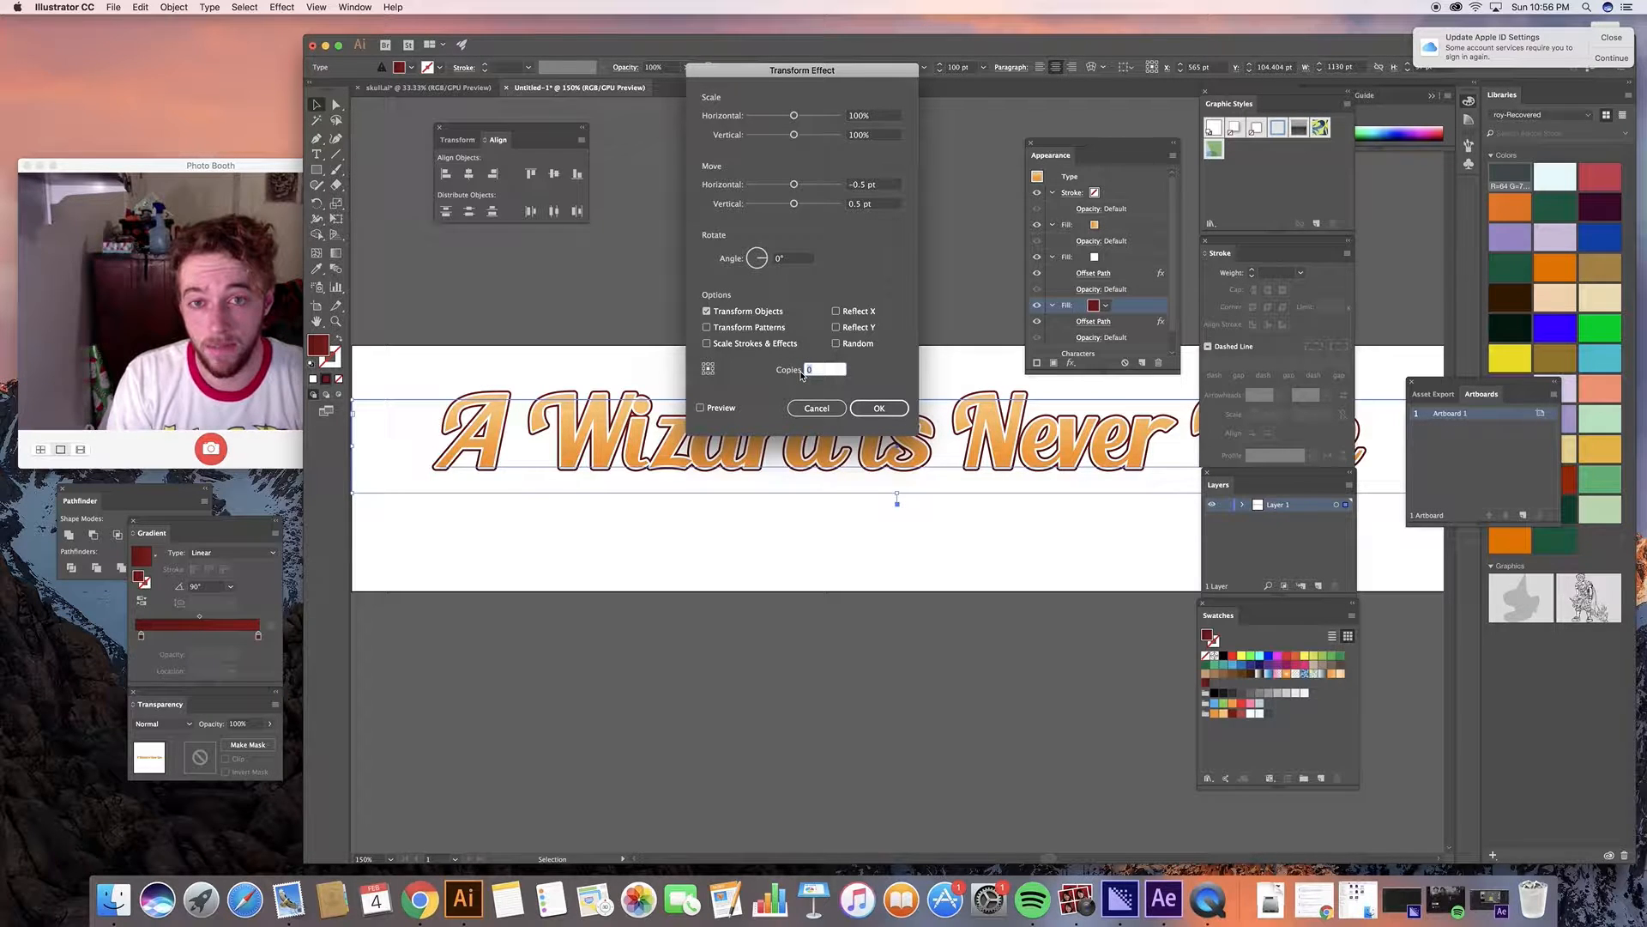
text(10)
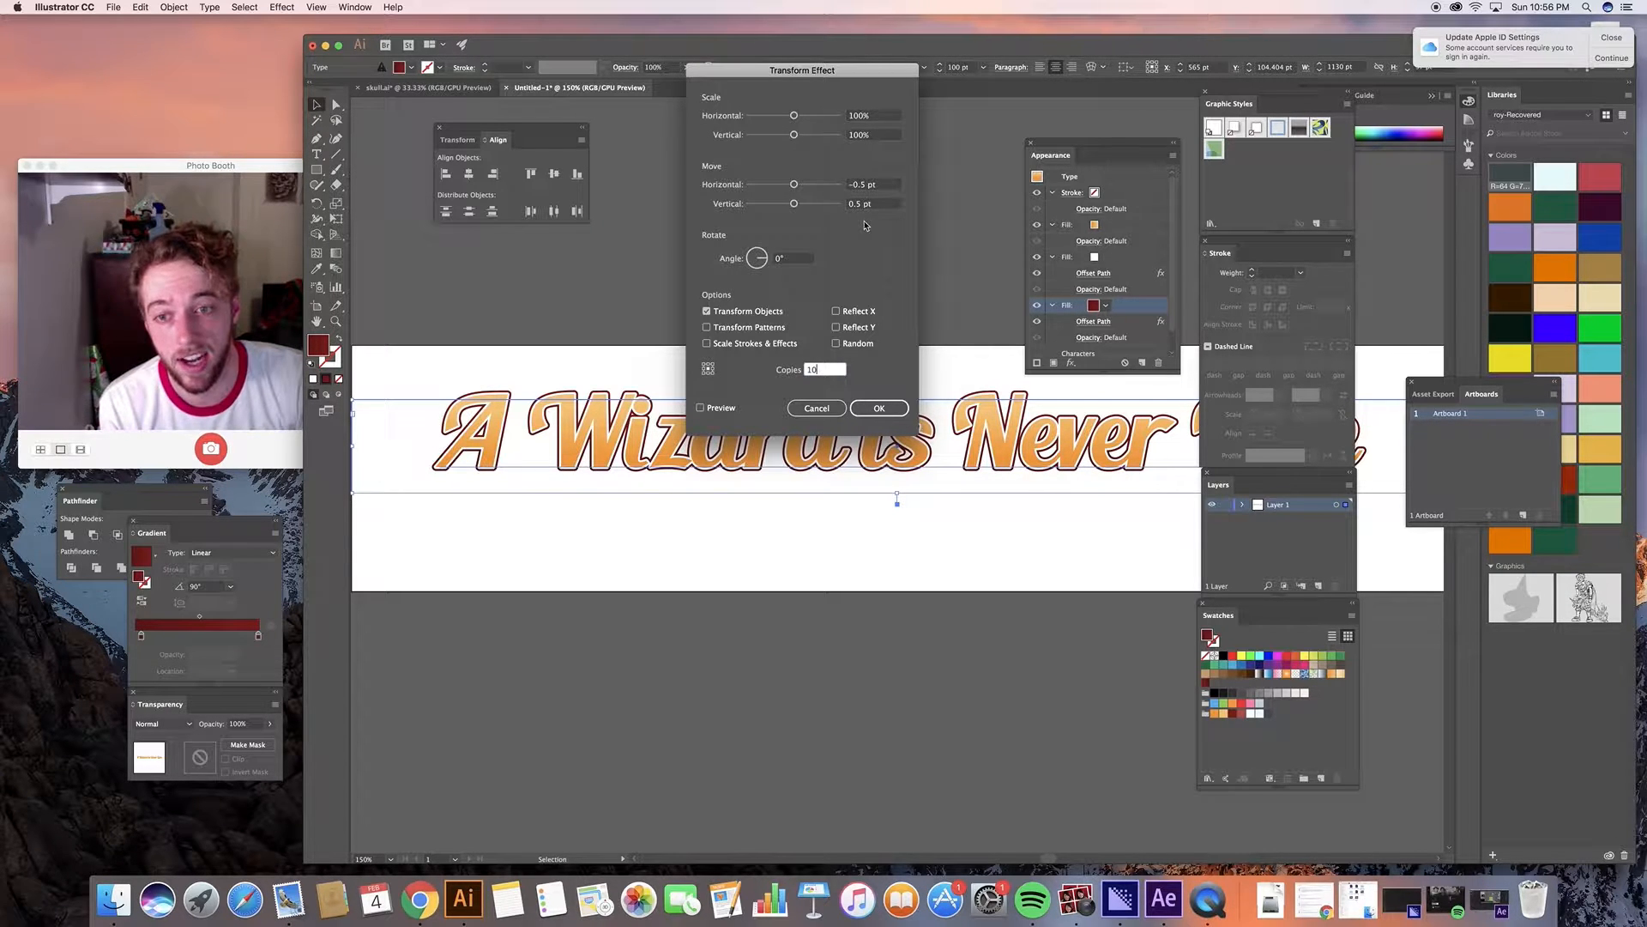
click(717, 411)
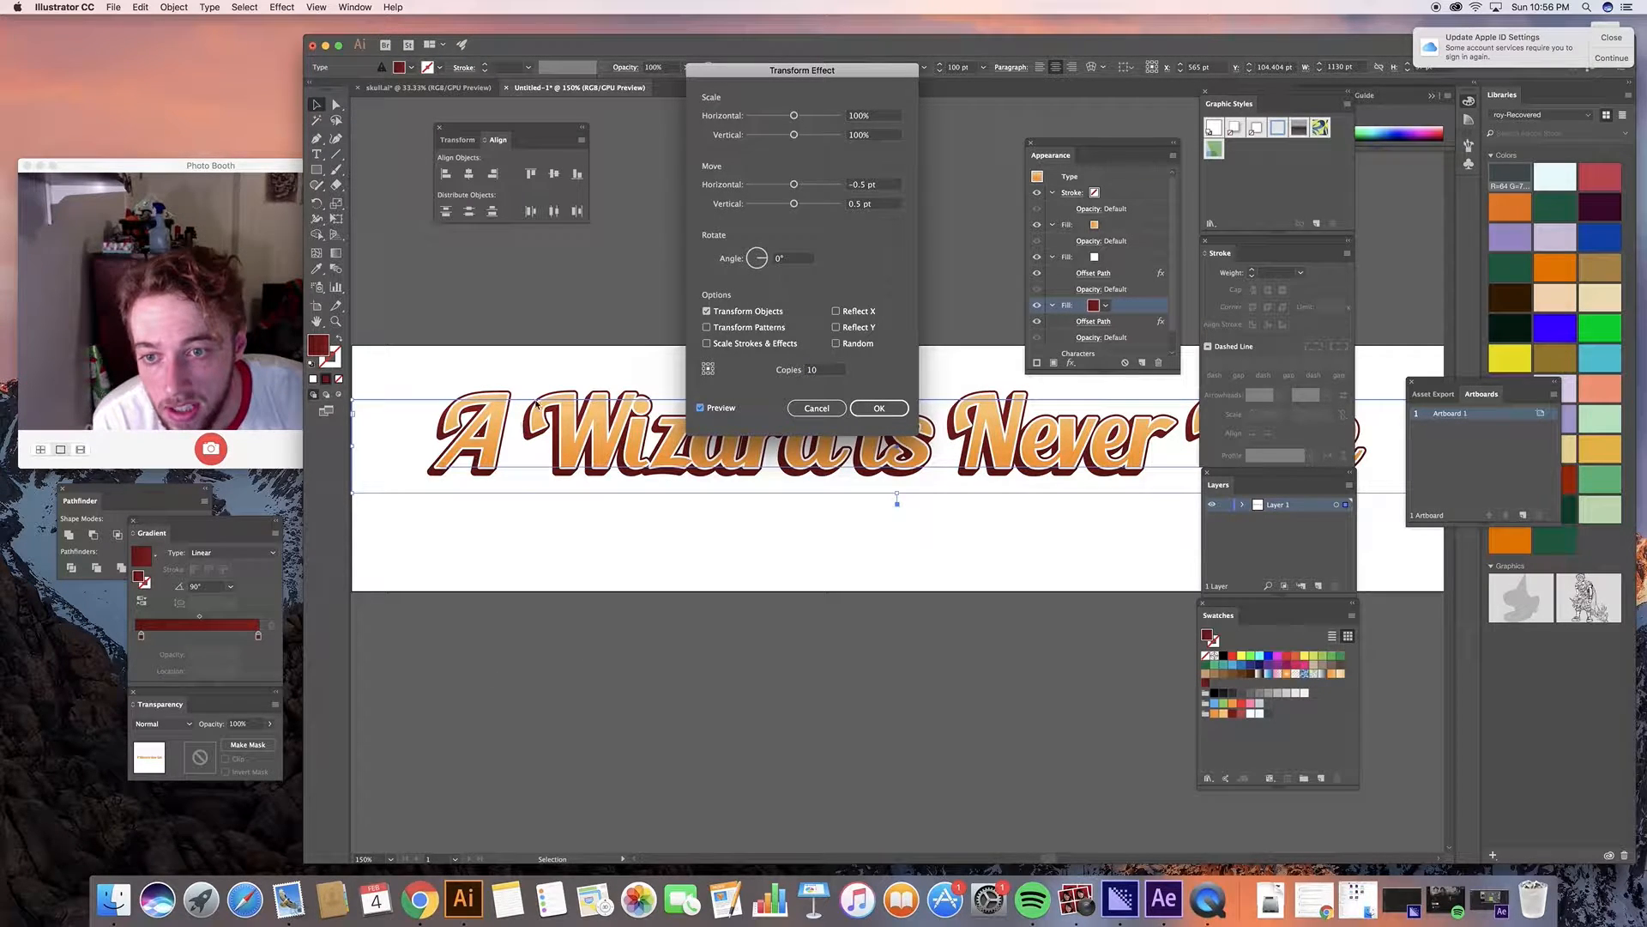
Try a horizontal move of 5 pt in the dark red fill's Transform effect.
click(854, 186)
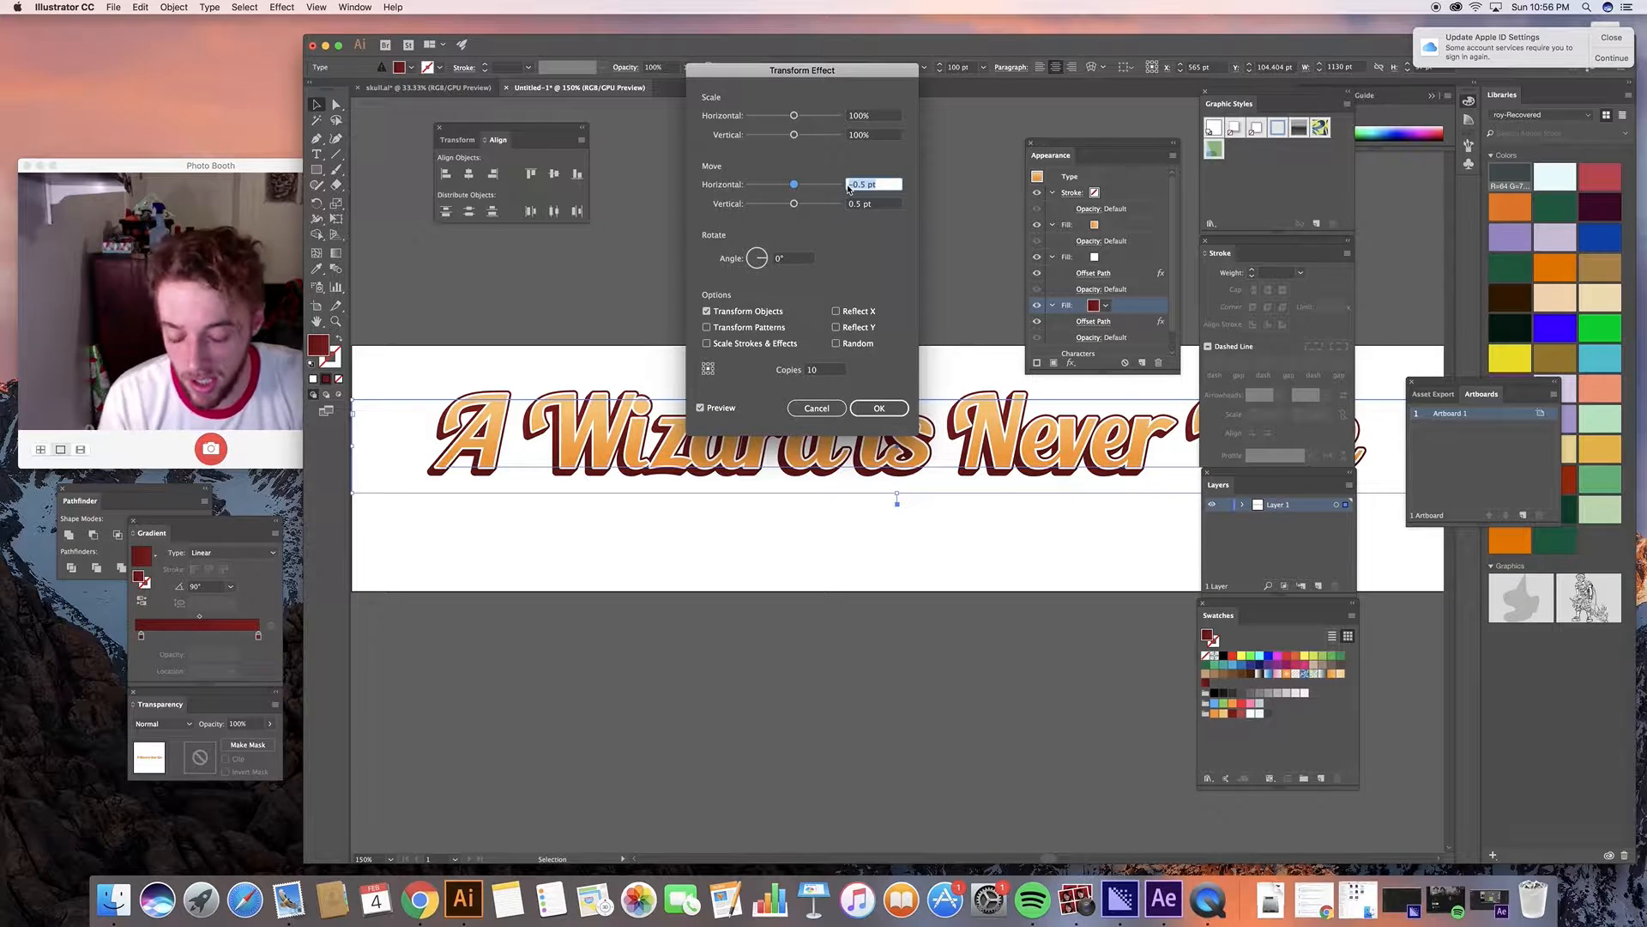
text(5)
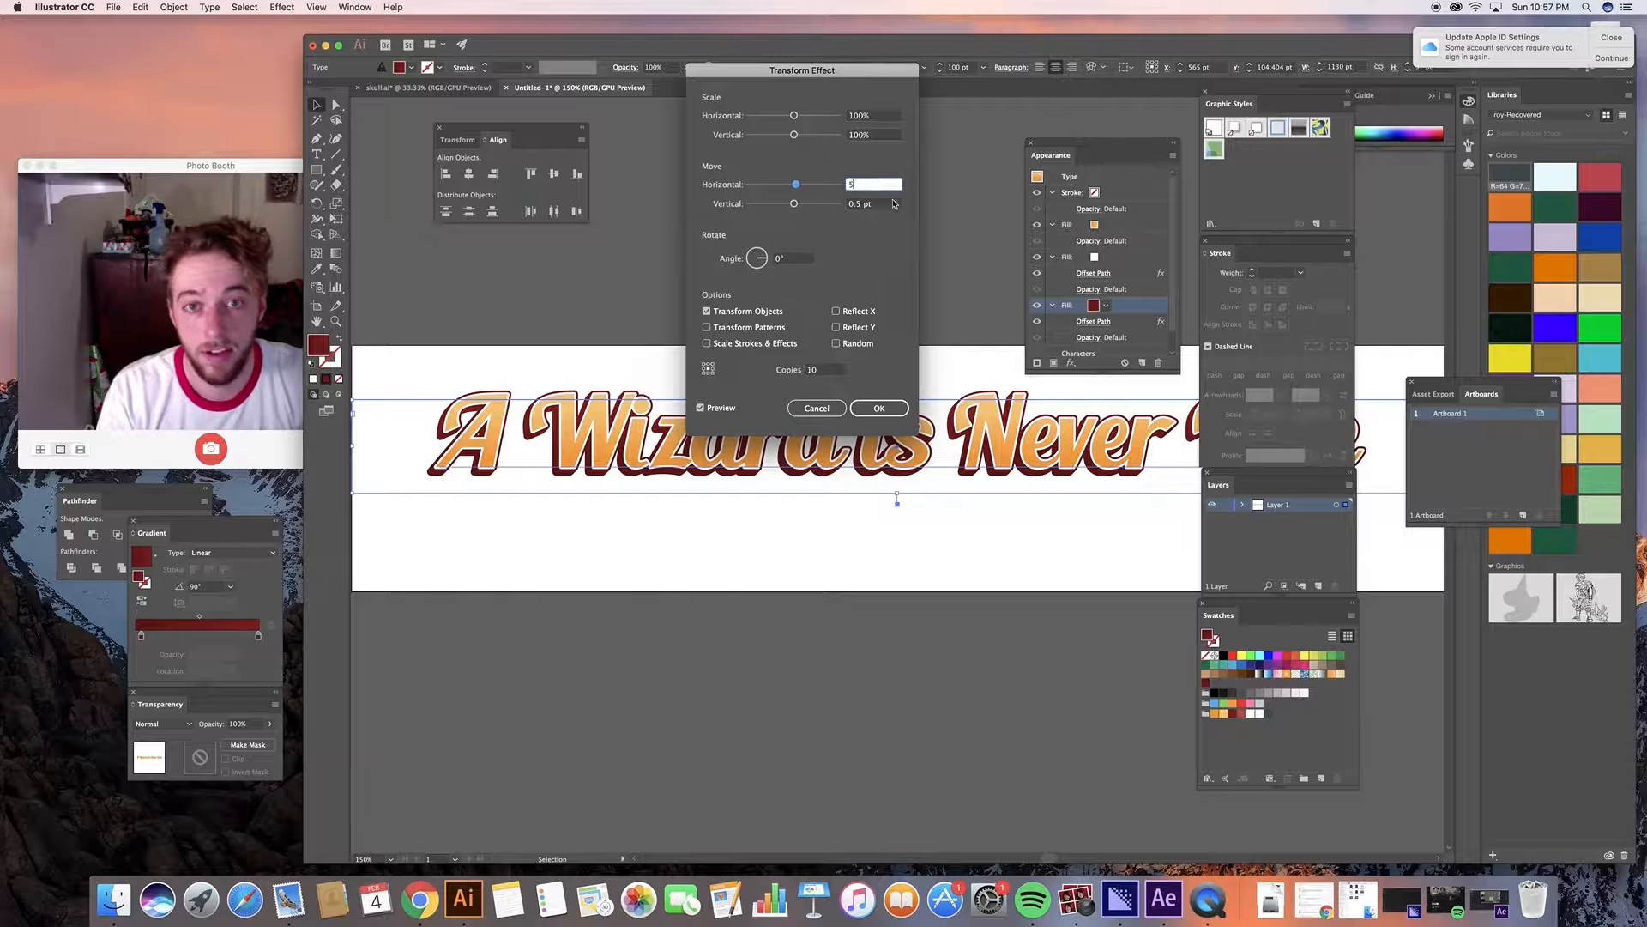
click(824, 370)
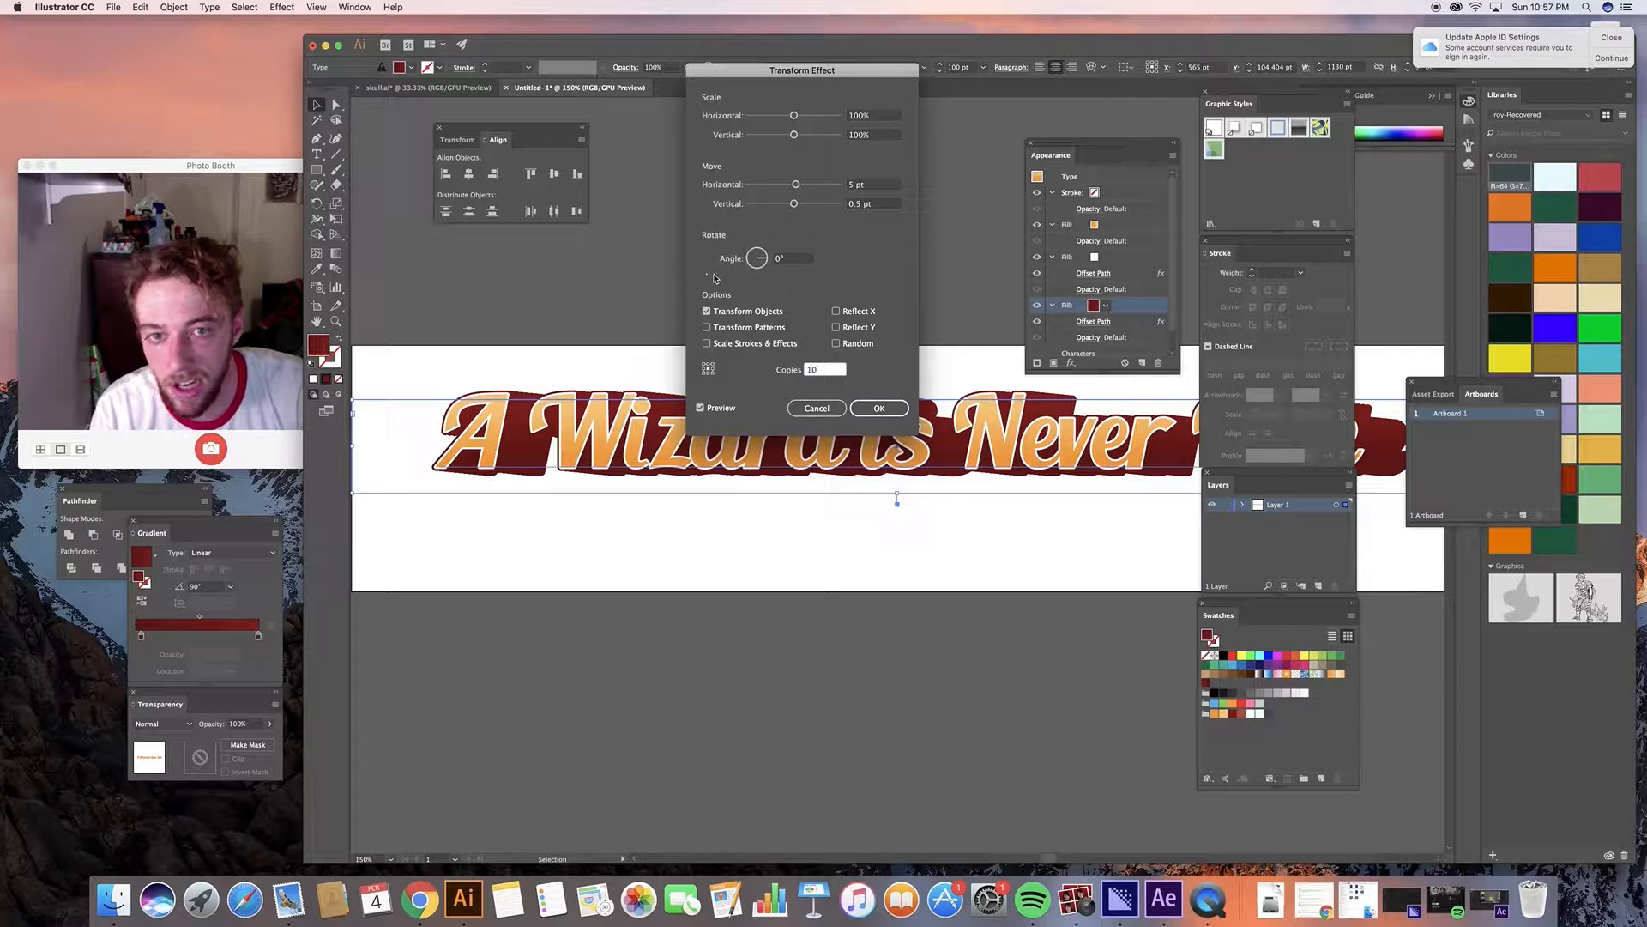
Set the Transform effect's horizontal move to -0.5 pt and apply the effect to the dark red fill.
click(873, 184)
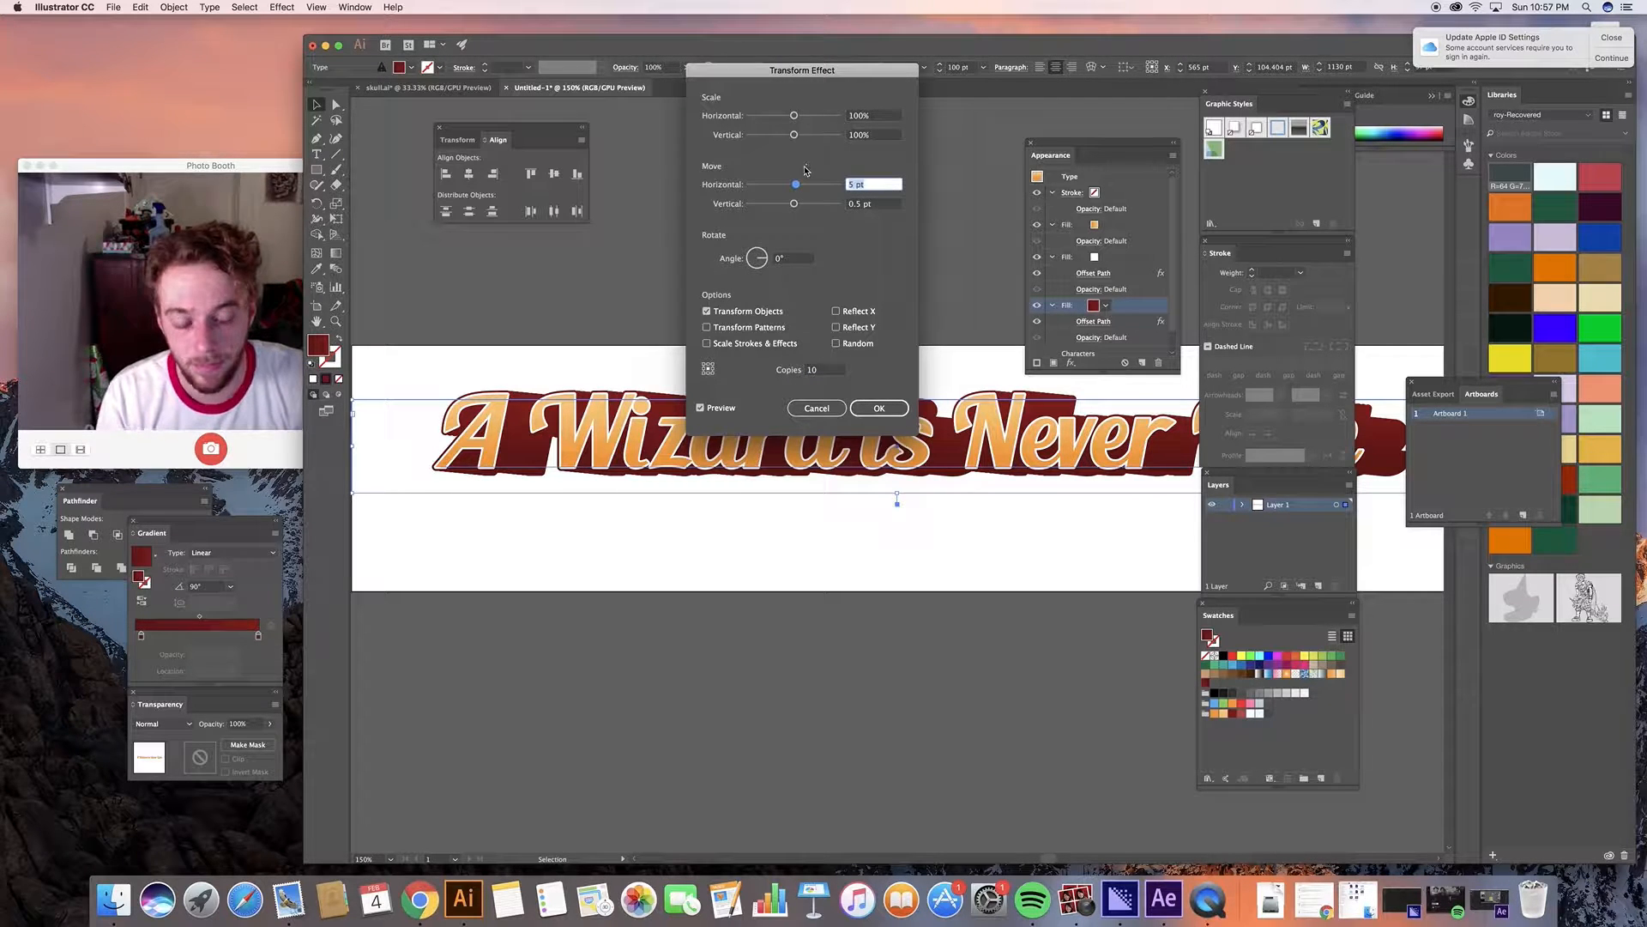
text(-0)
text(.5)
key(Tab)
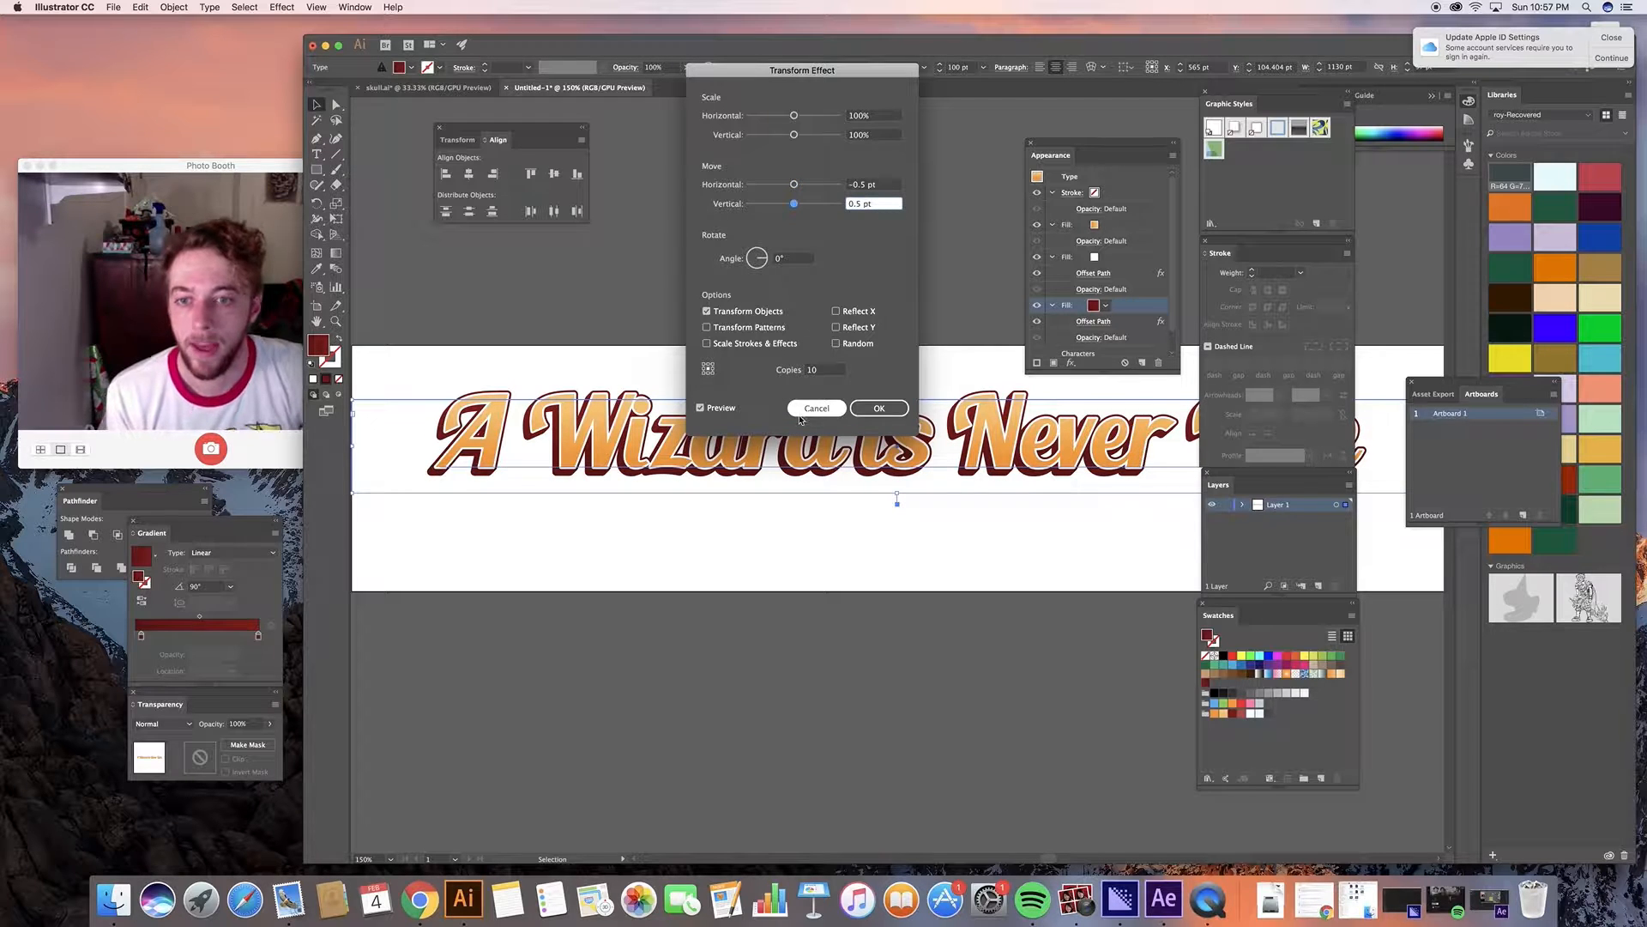
click(878, 410)
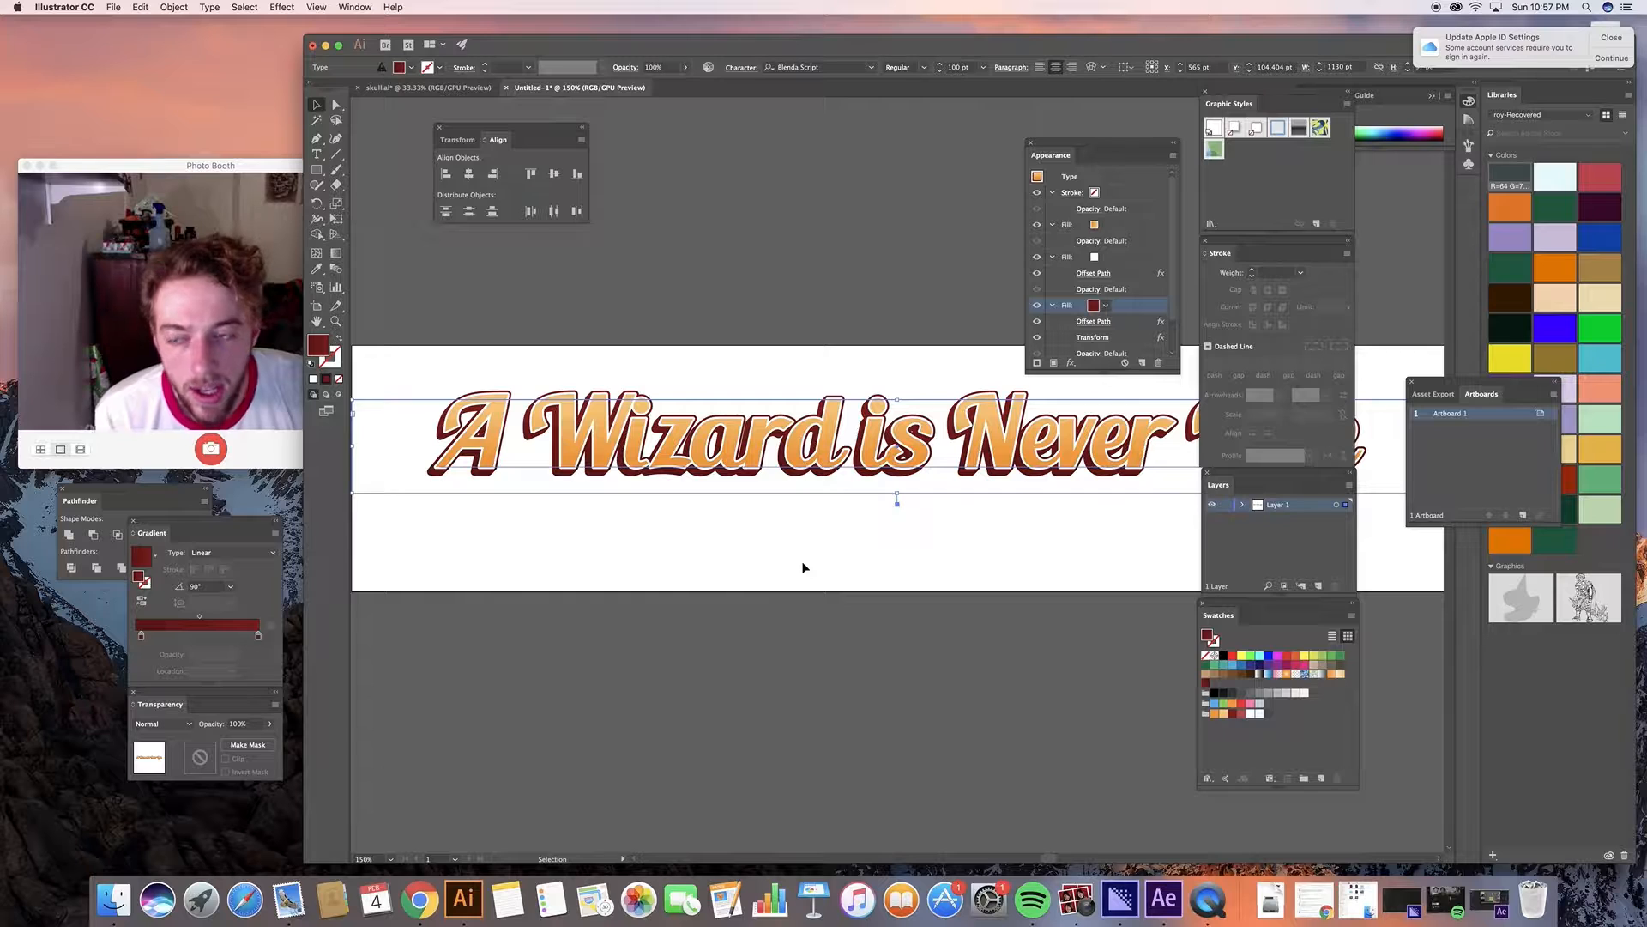
Duplicate the orange gradient fill, set the top copy to the pale orange gradient swatch, and reverse that gradient.
click(1083, 225)
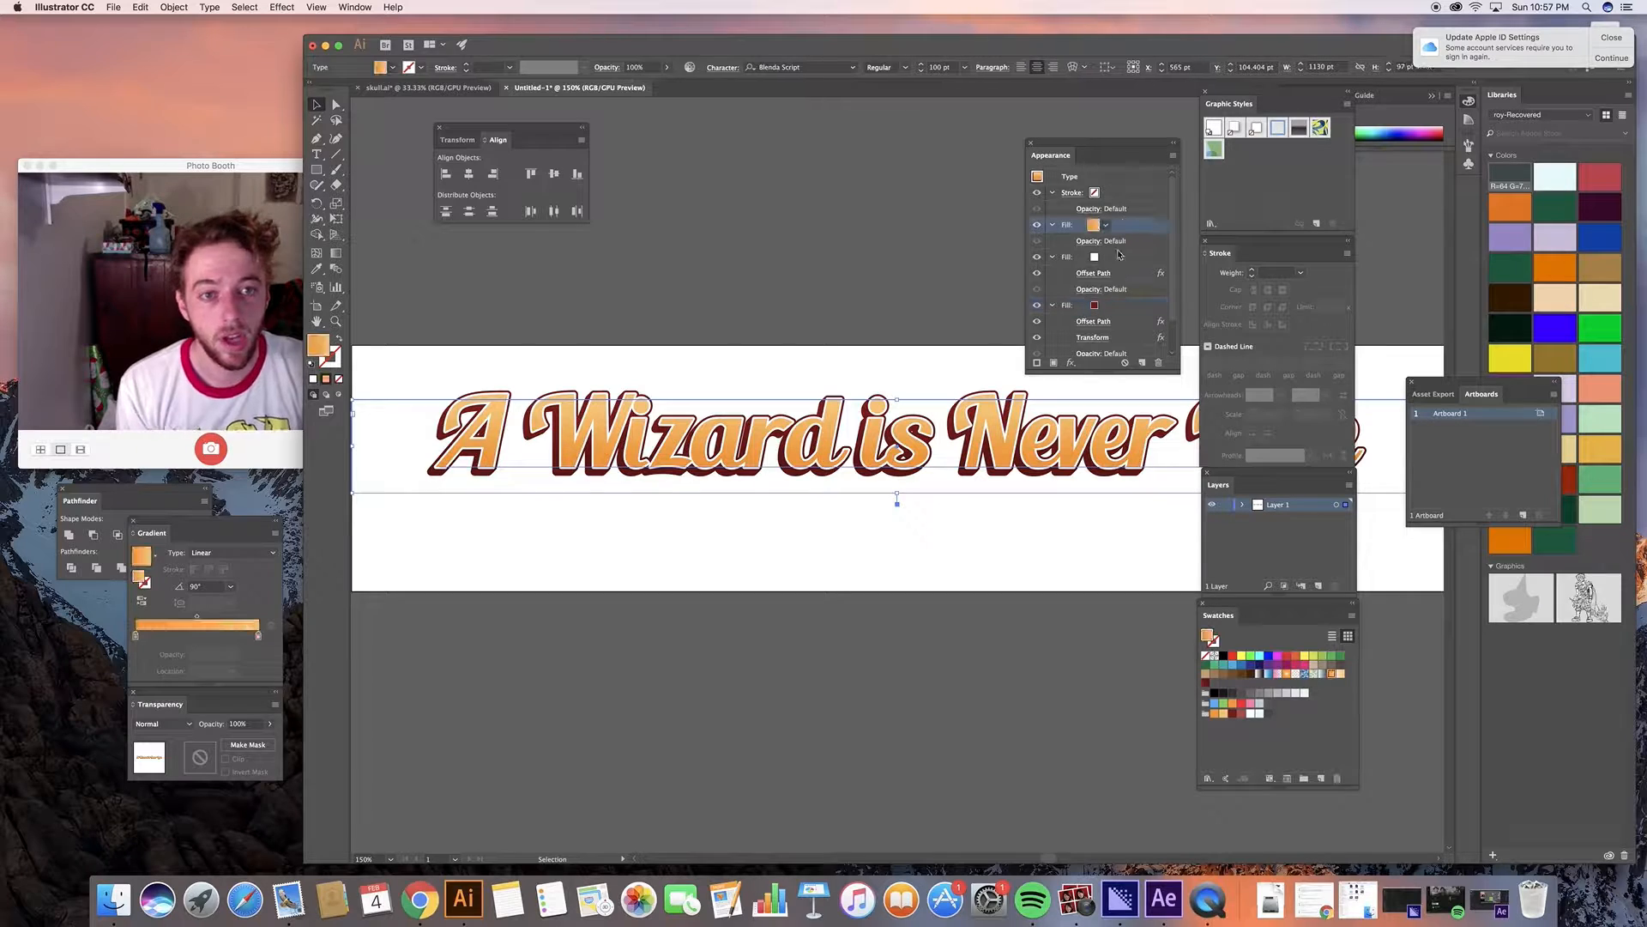
click(1142, 363)
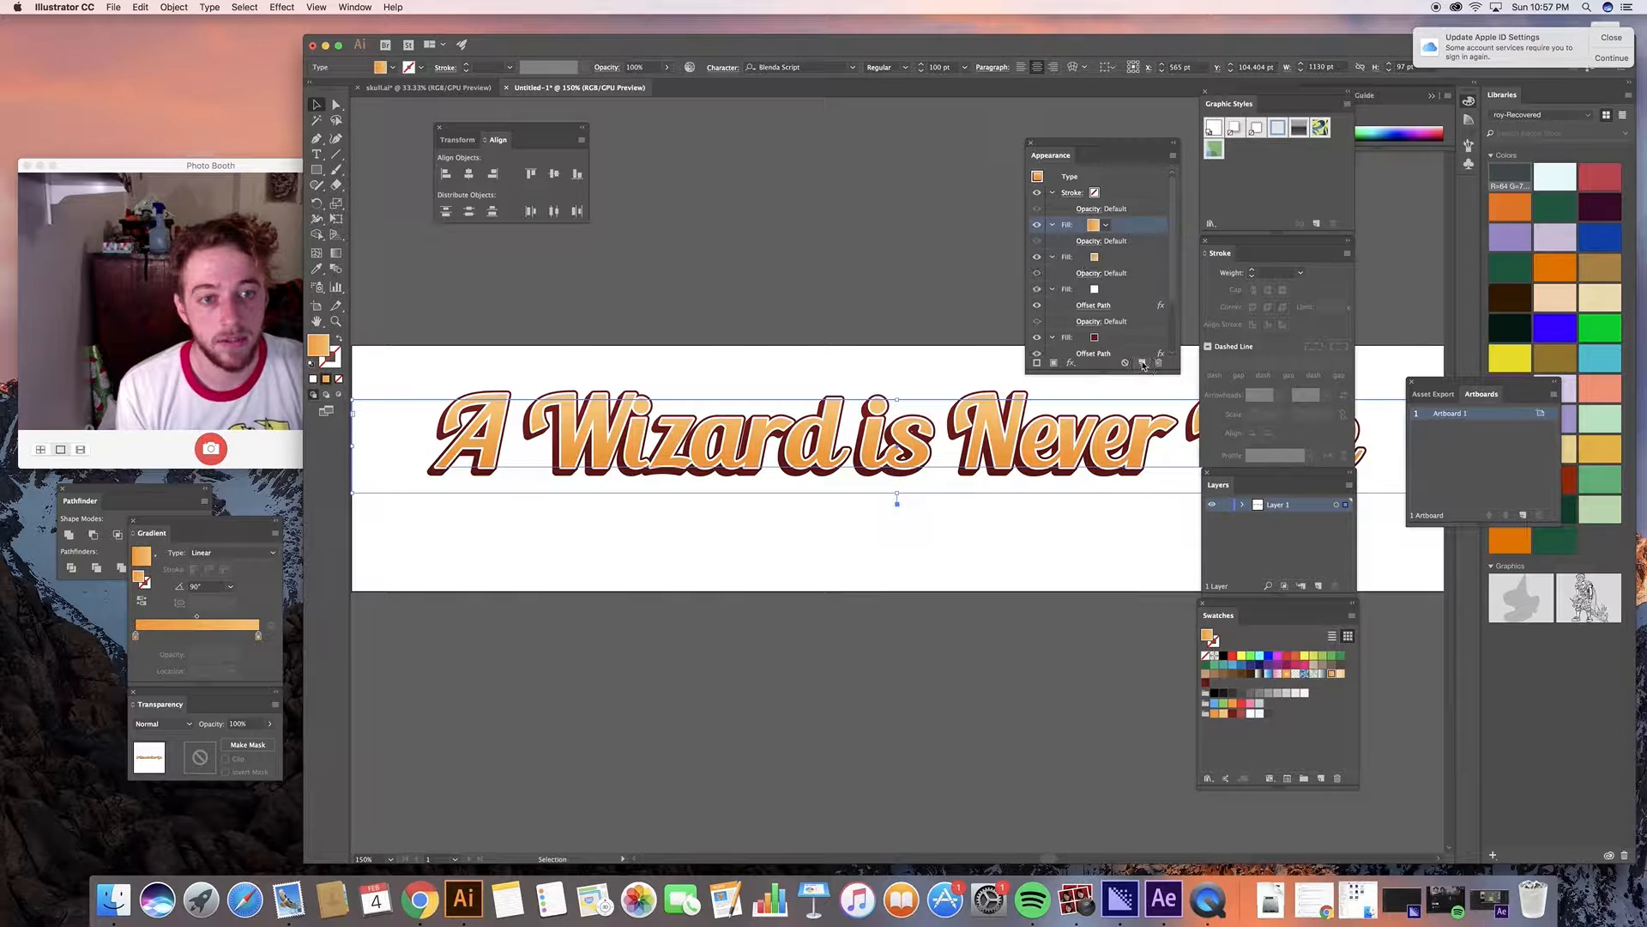
click(1114, 261)
click(1100, 226)
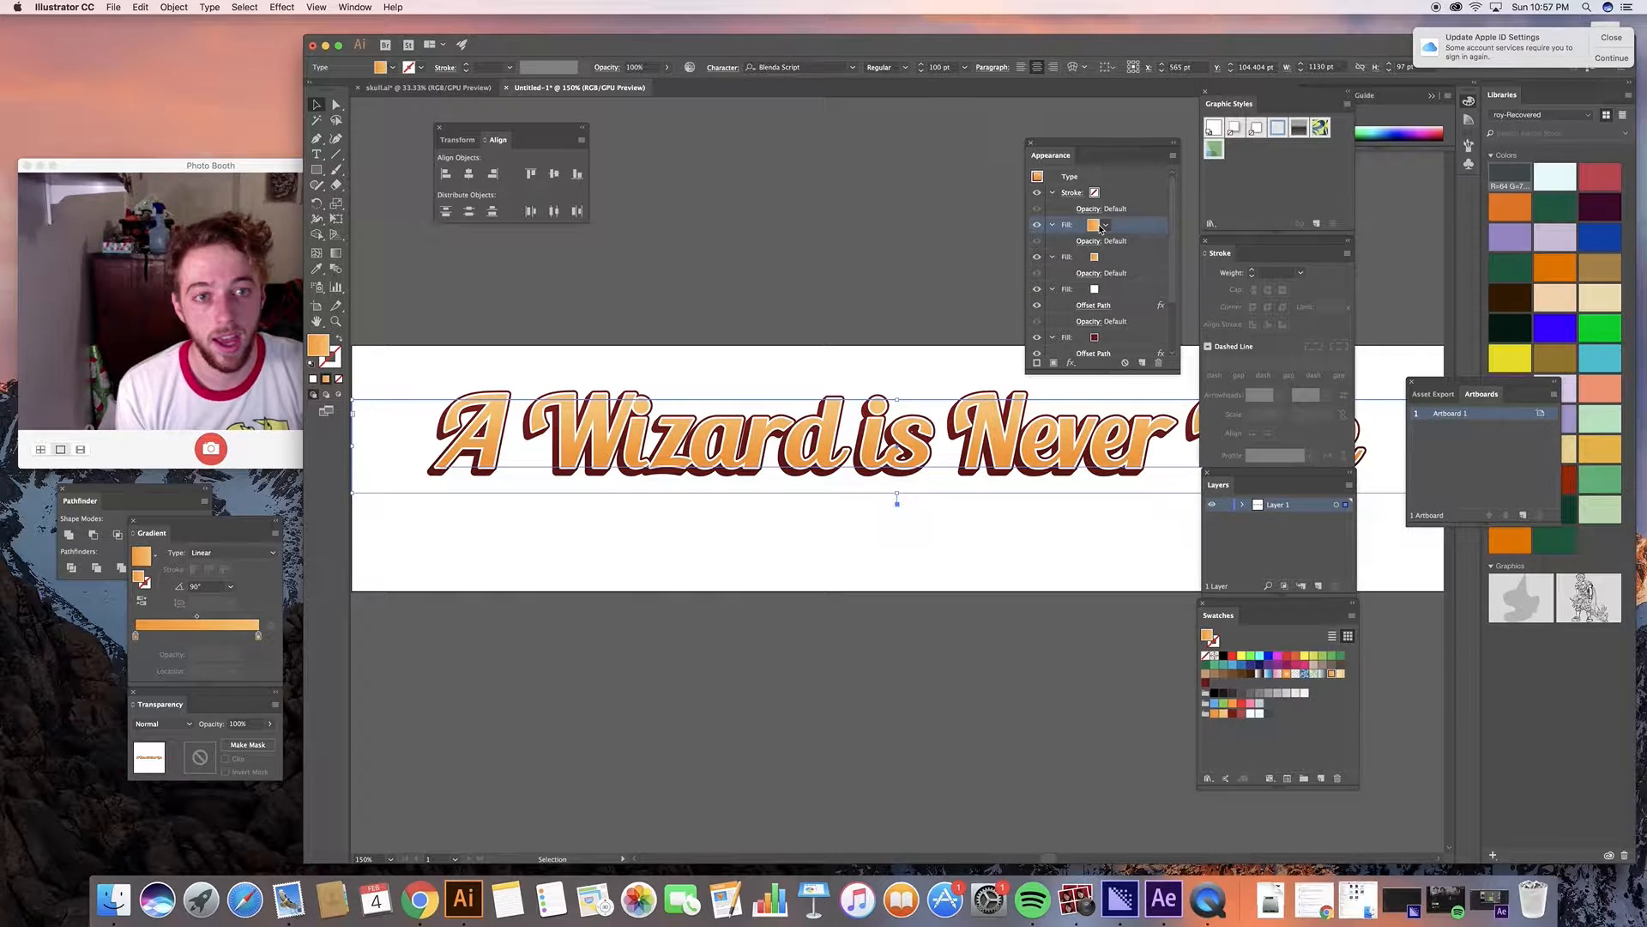
click(1106, 225)
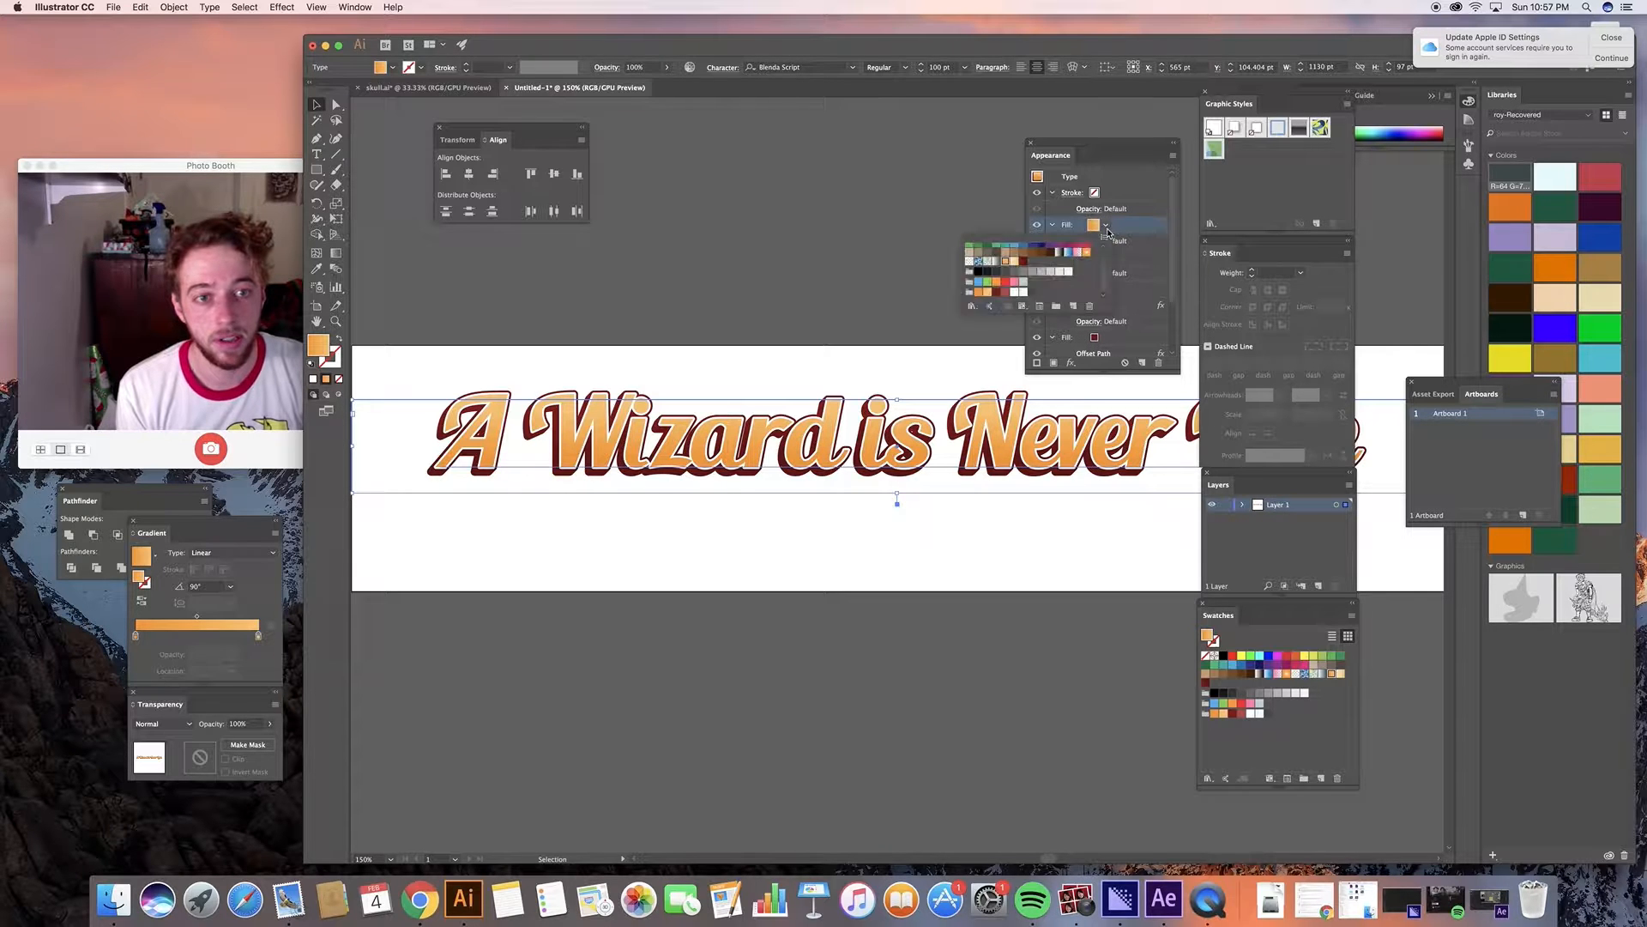
click(1014, 260)
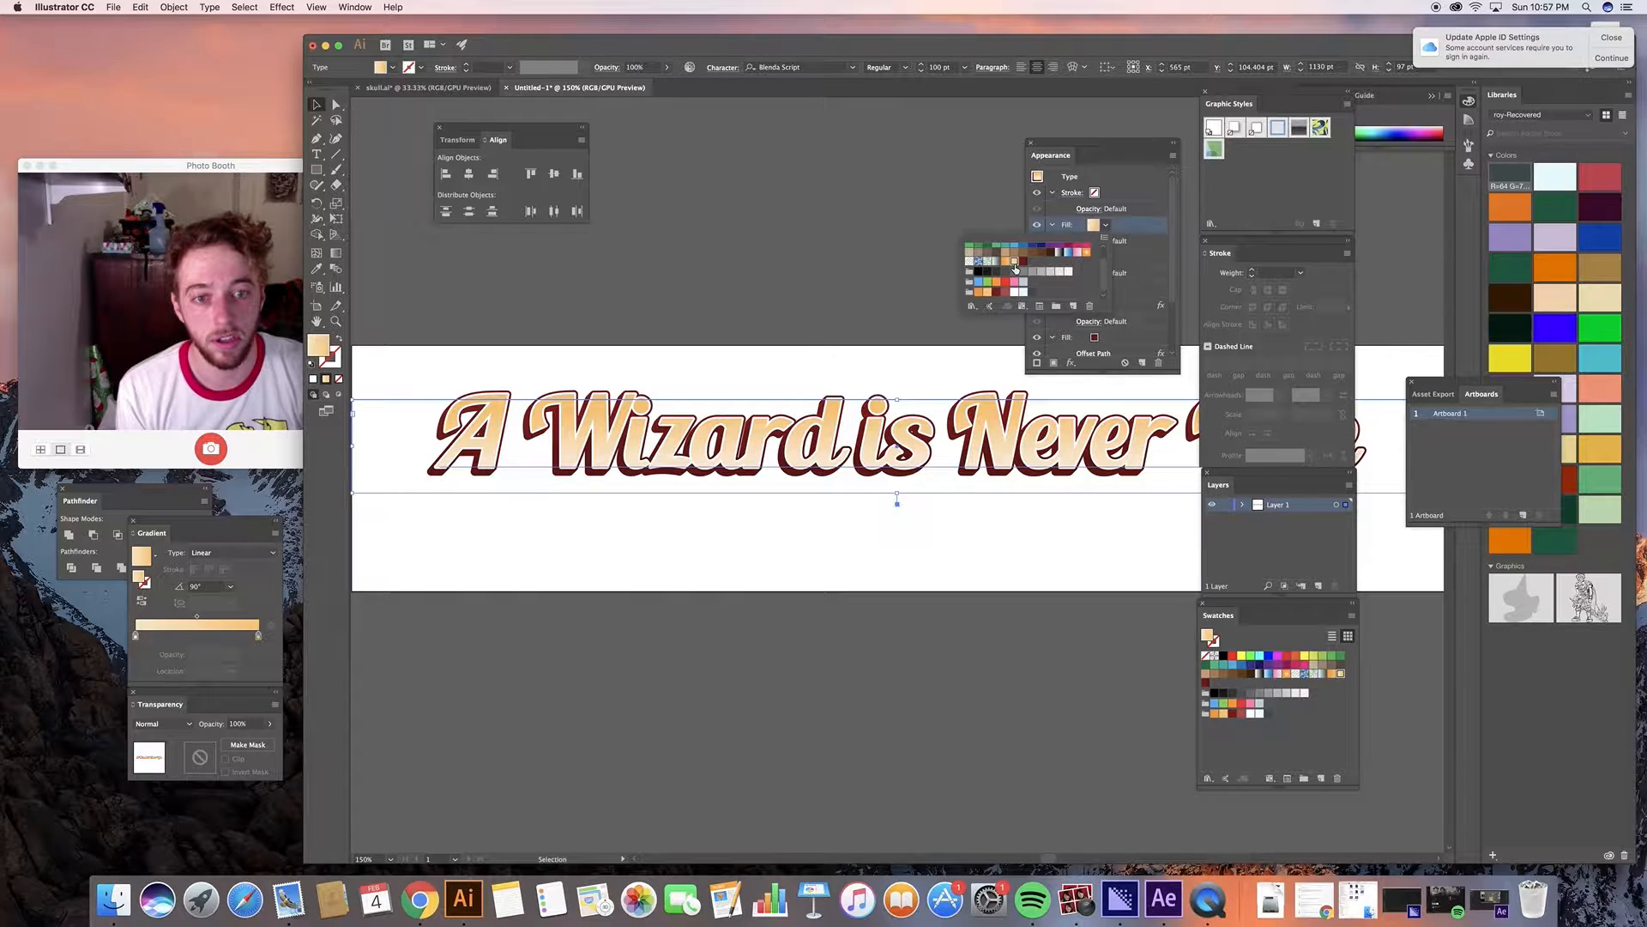
click(144, 602)
click(146, 605)
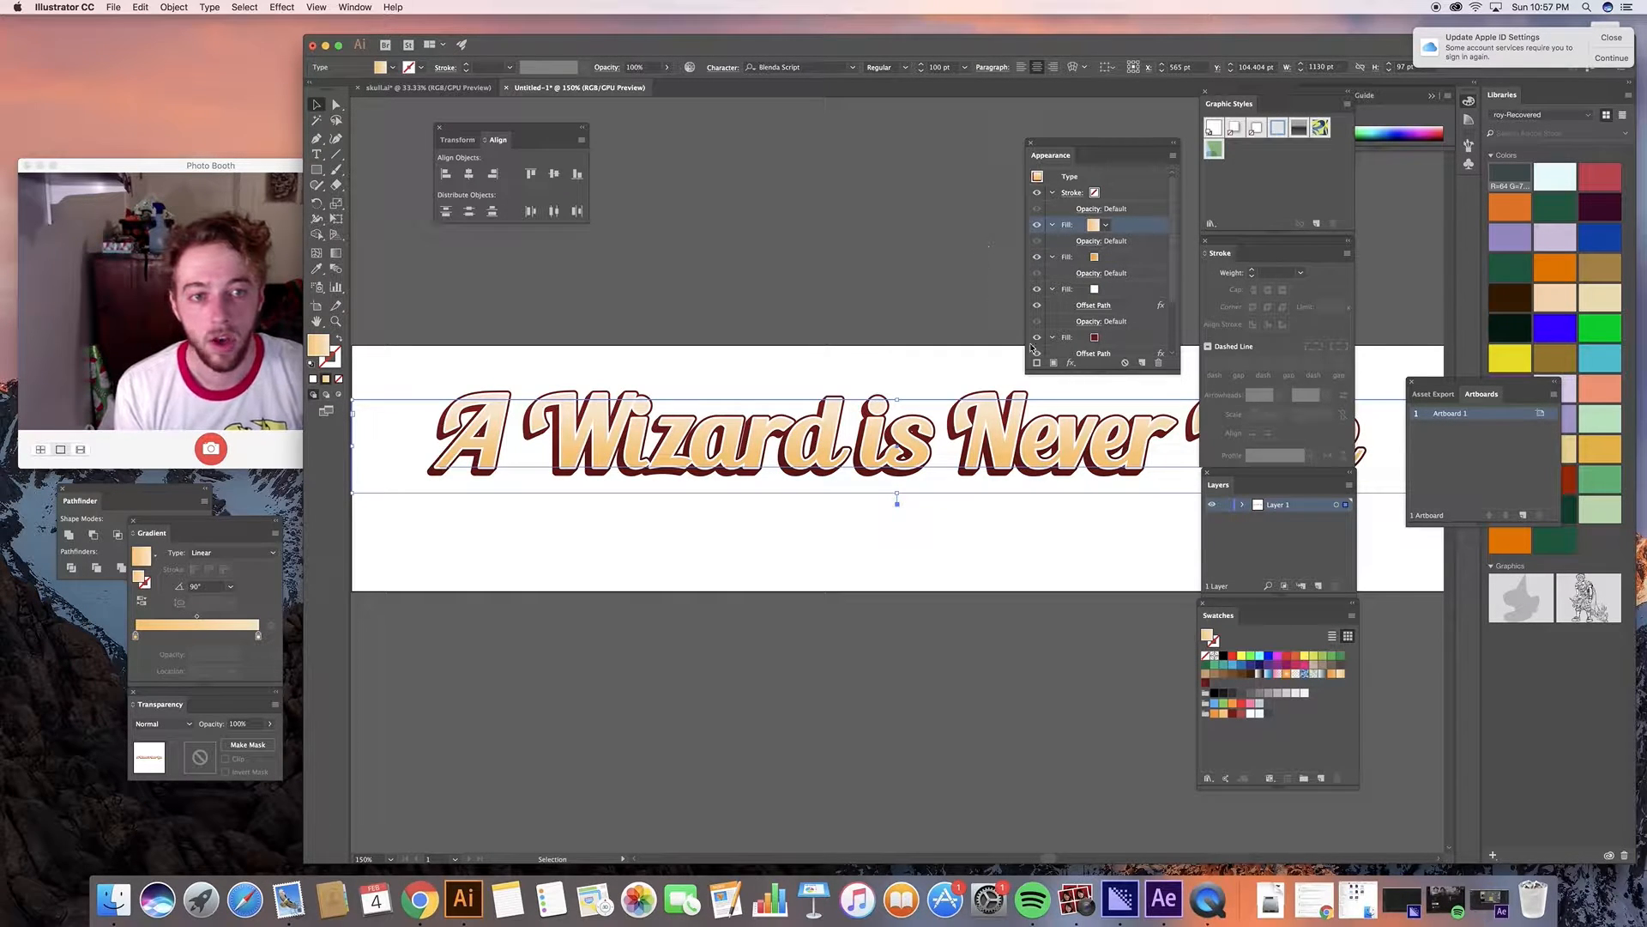
Add a previewed Offset Path effect of -4 pt with round joins to the pale orange gradient fill.
click(1073, 363)
mouse_move(1108, 438)
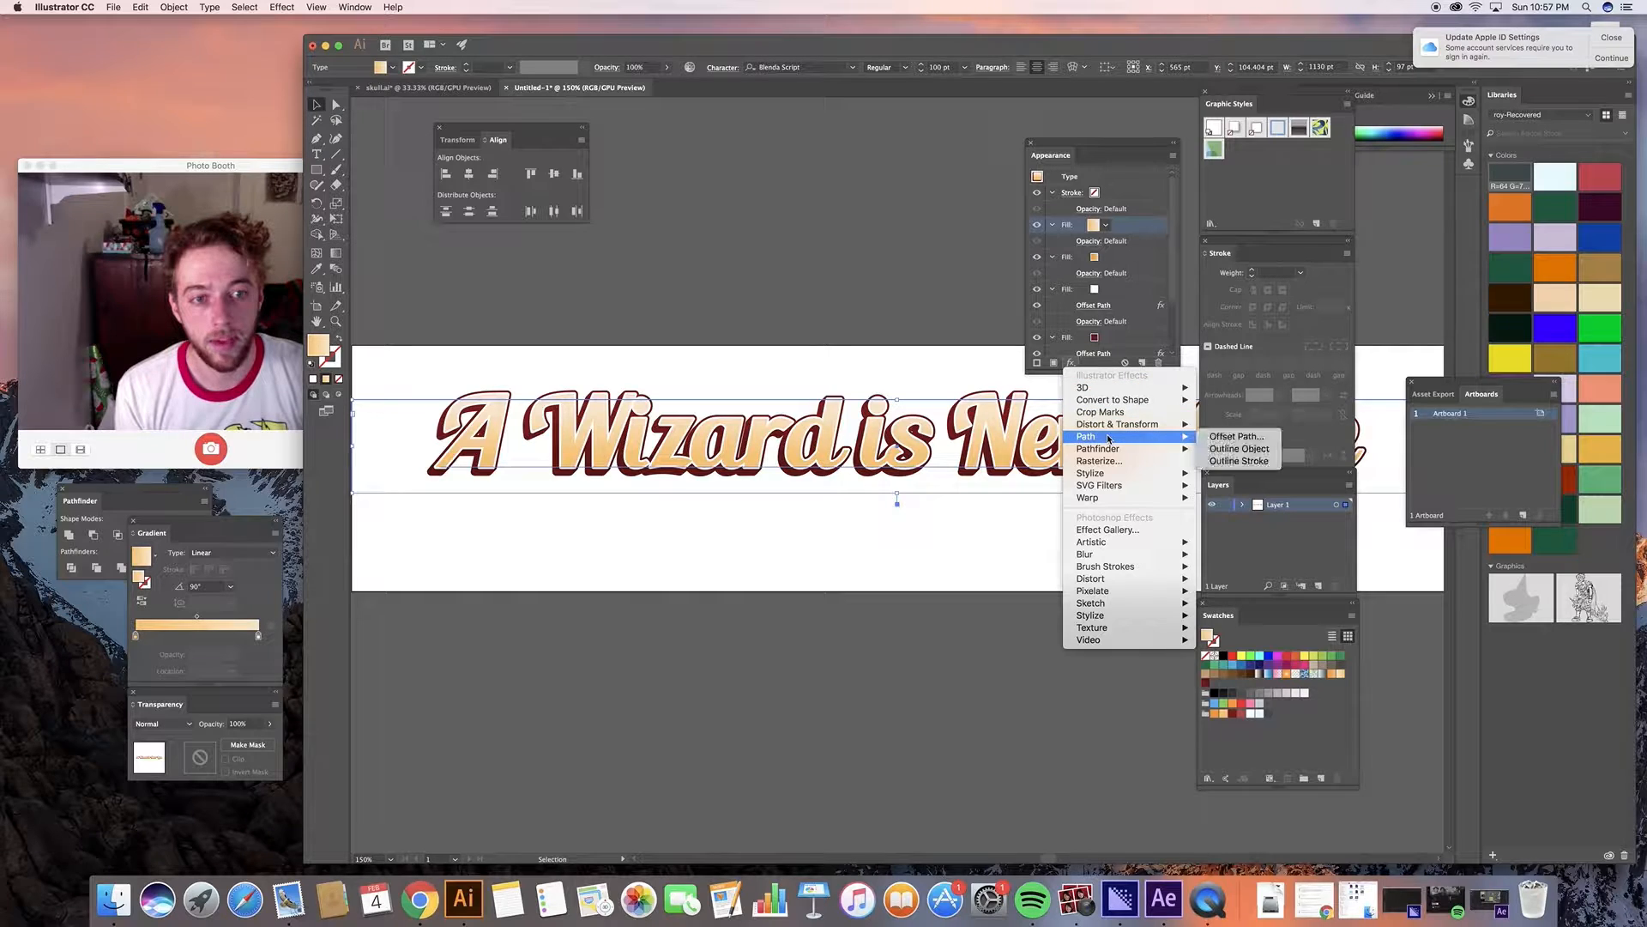
click(1249, 438)
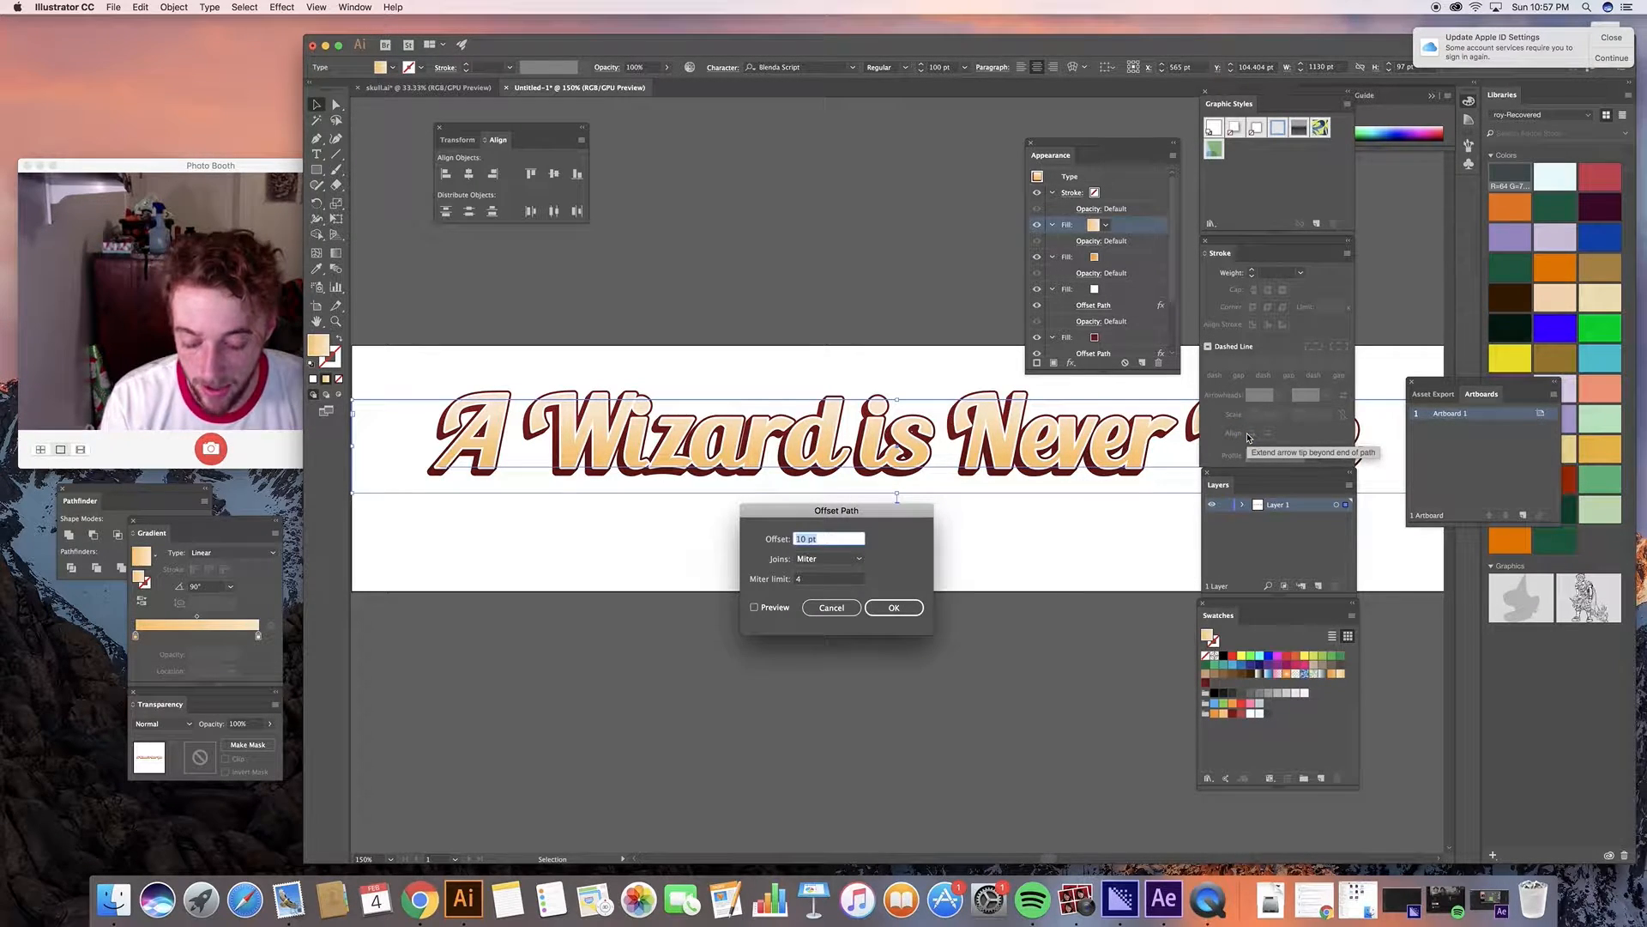
text(-4)
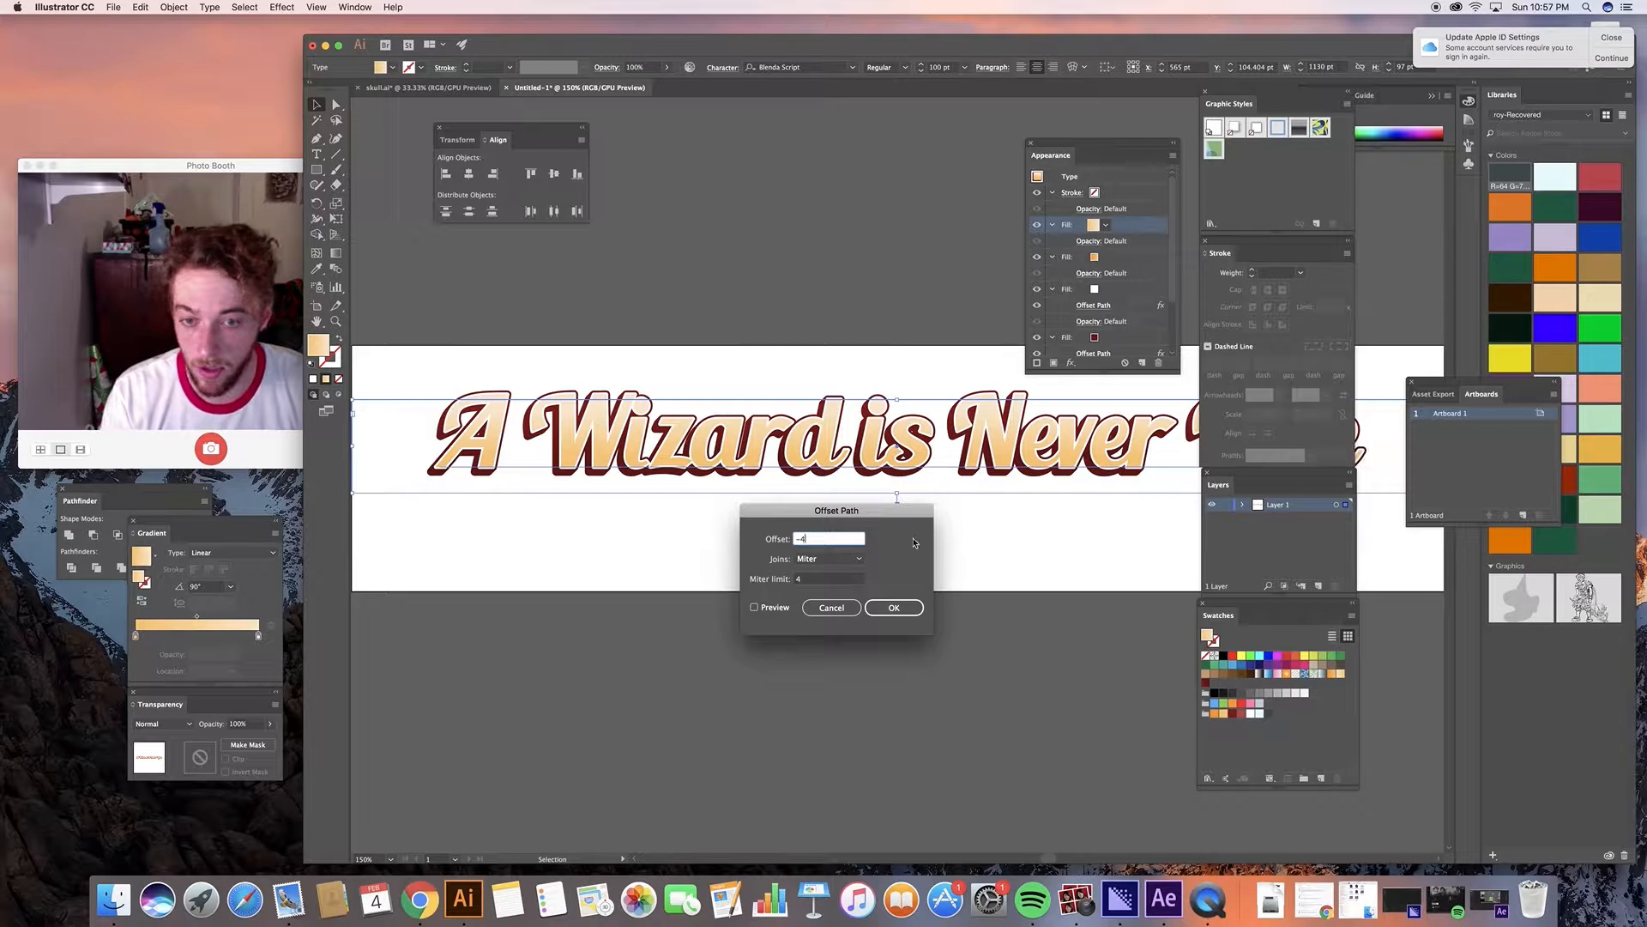
click(754, 607)
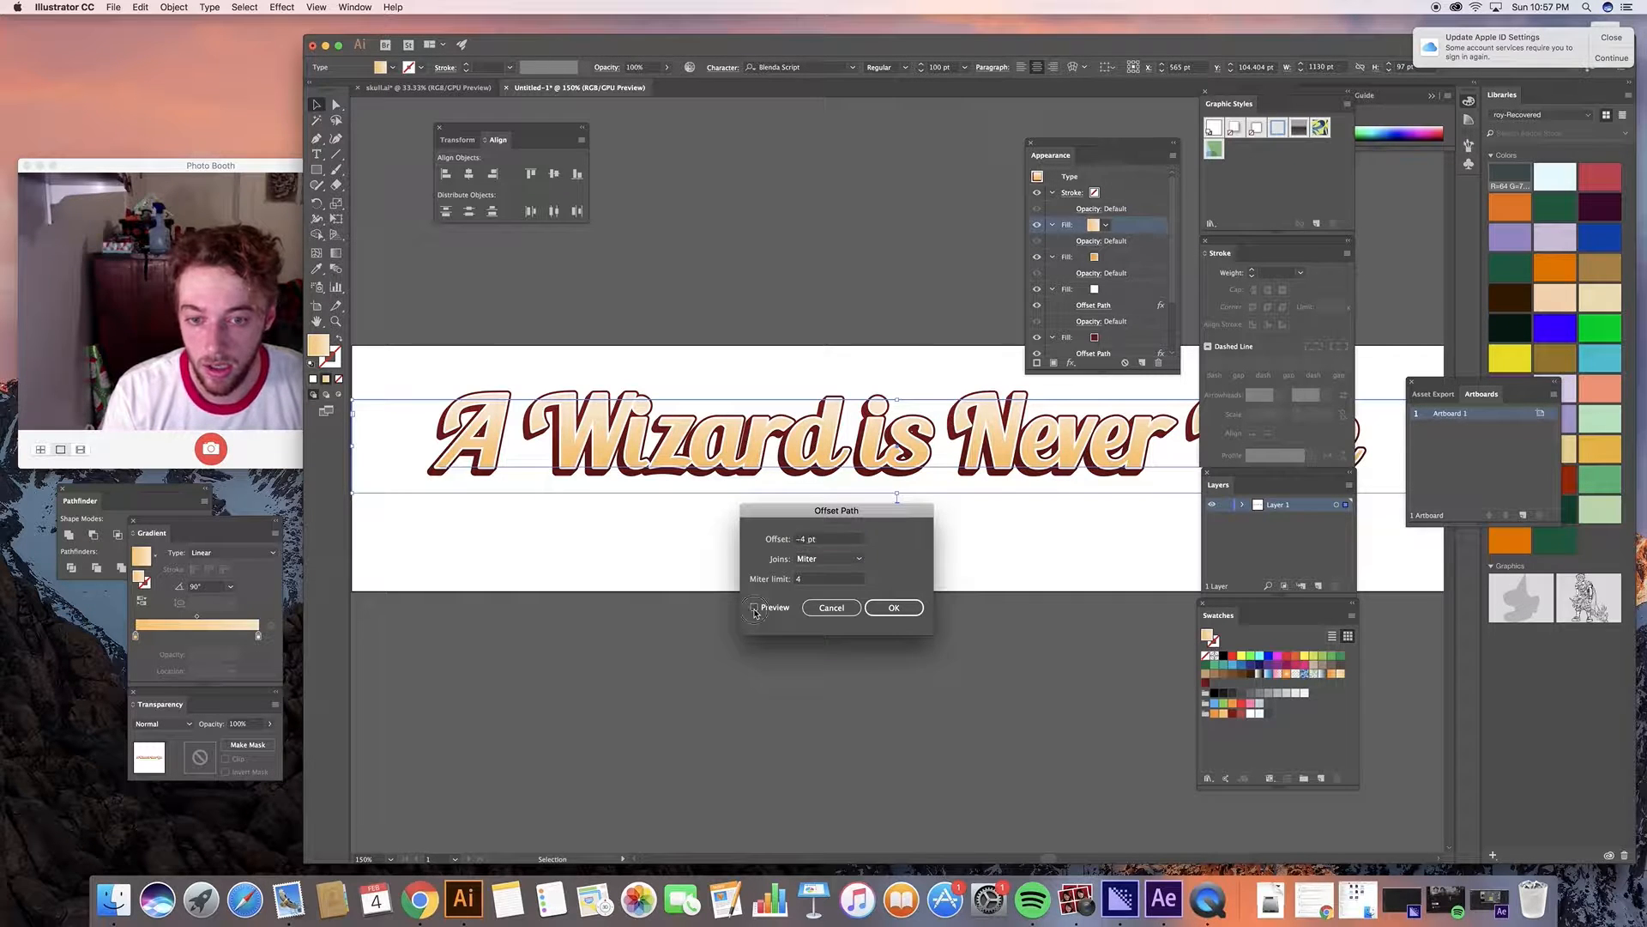
click(838, 564)
click(829, 594)
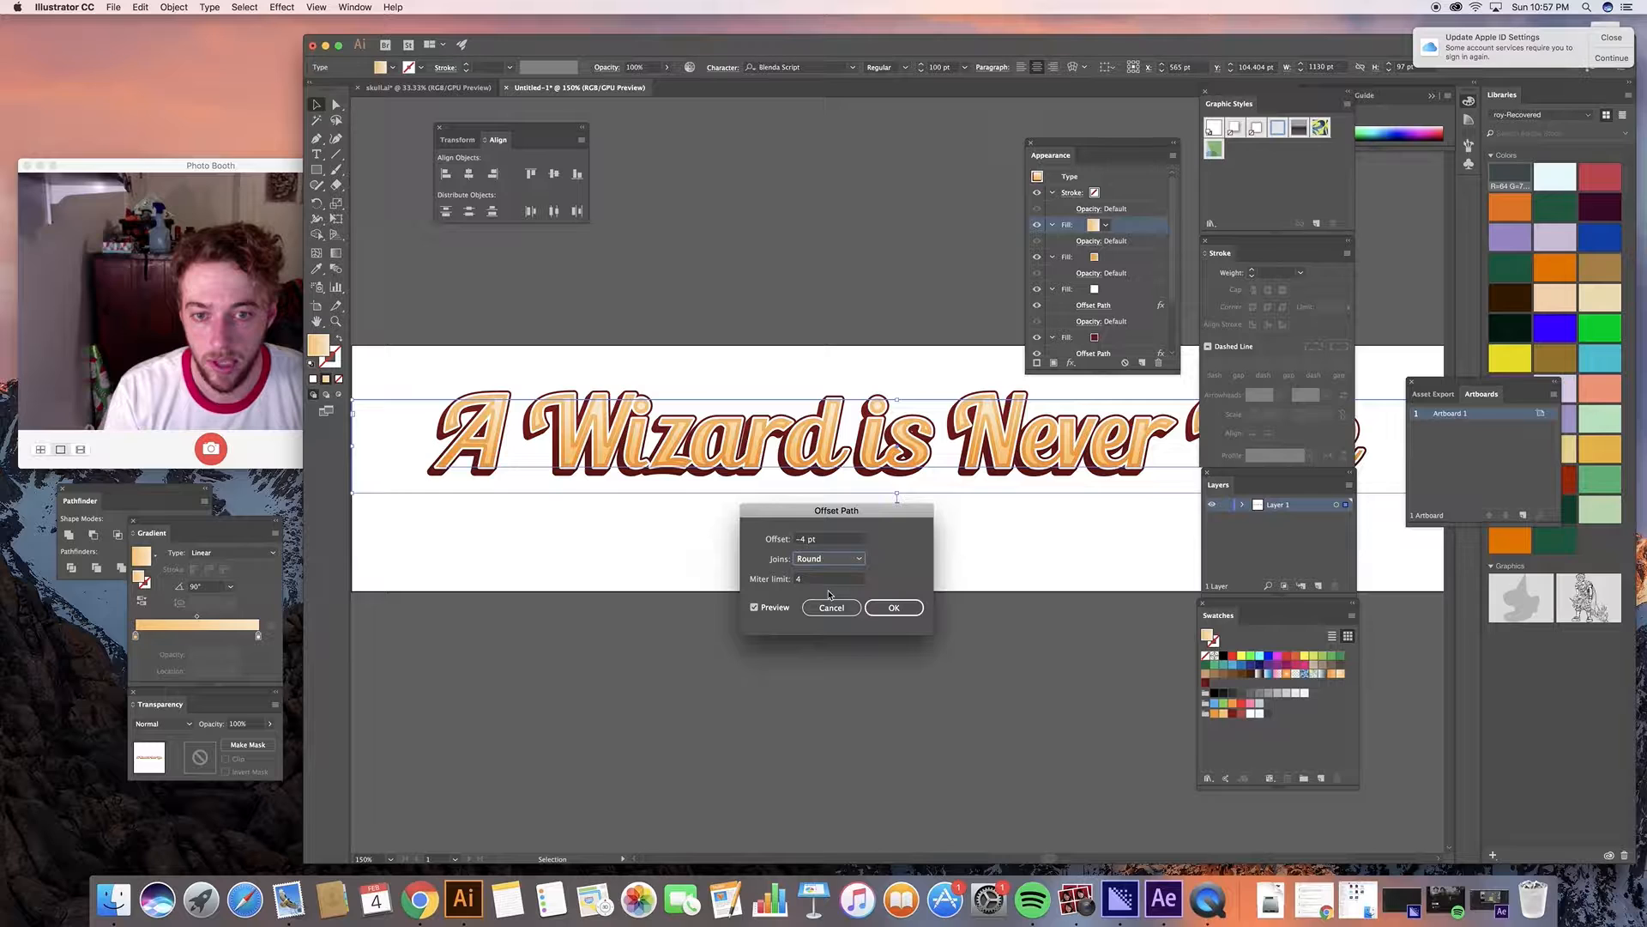
click(836, 565)
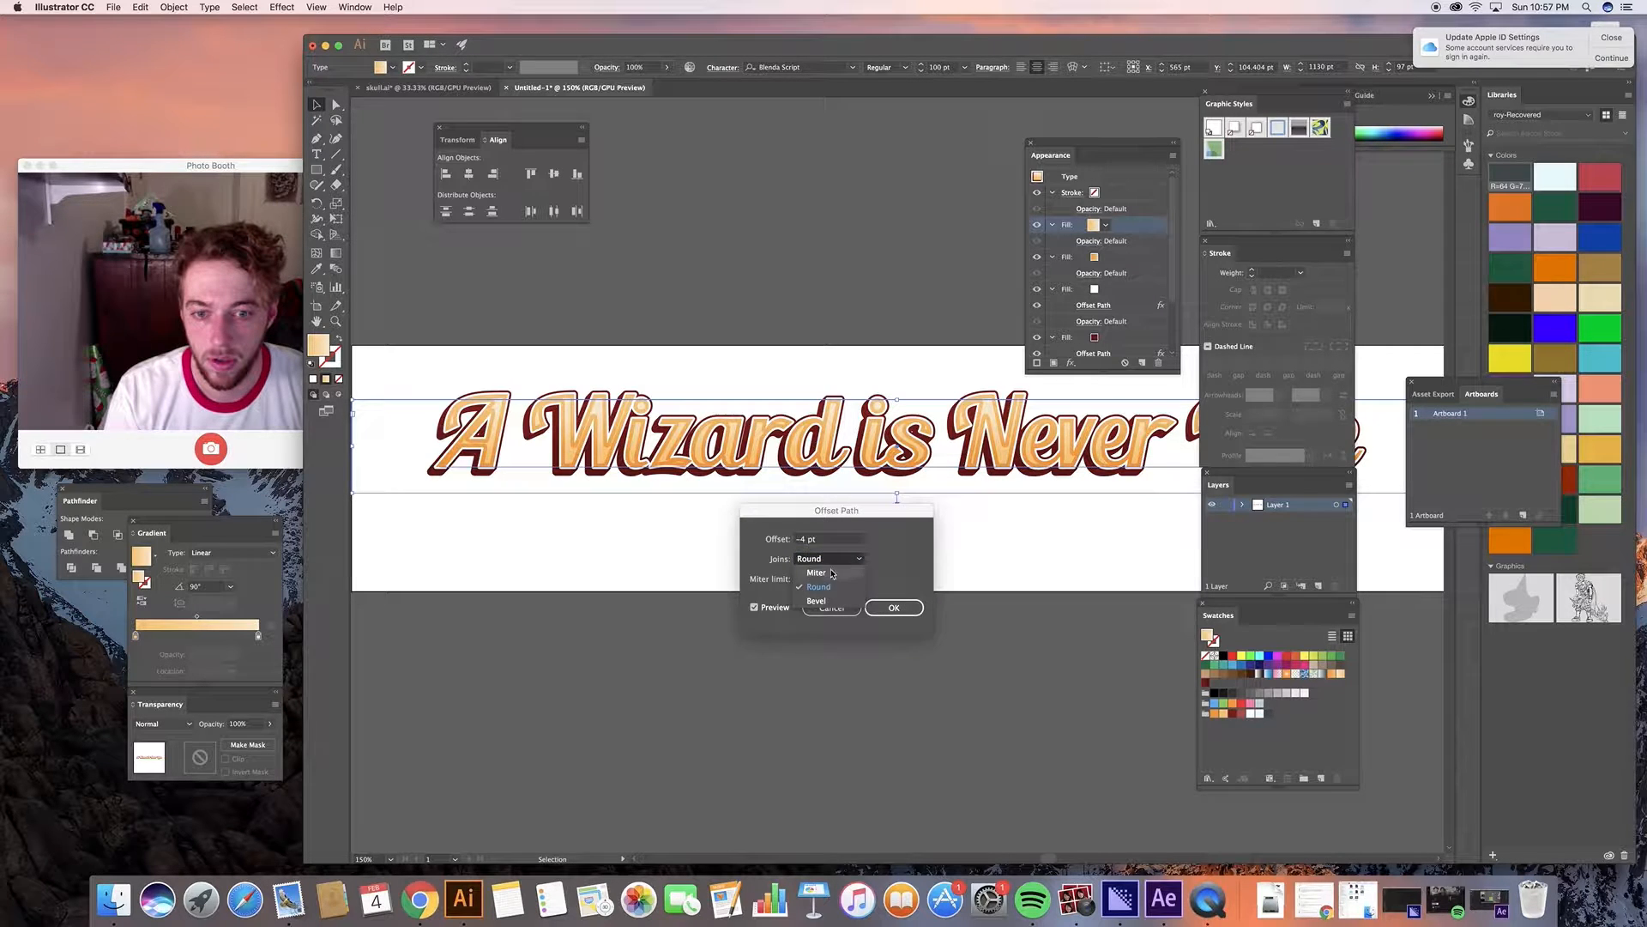
click(829, 577)
click(832, 564)
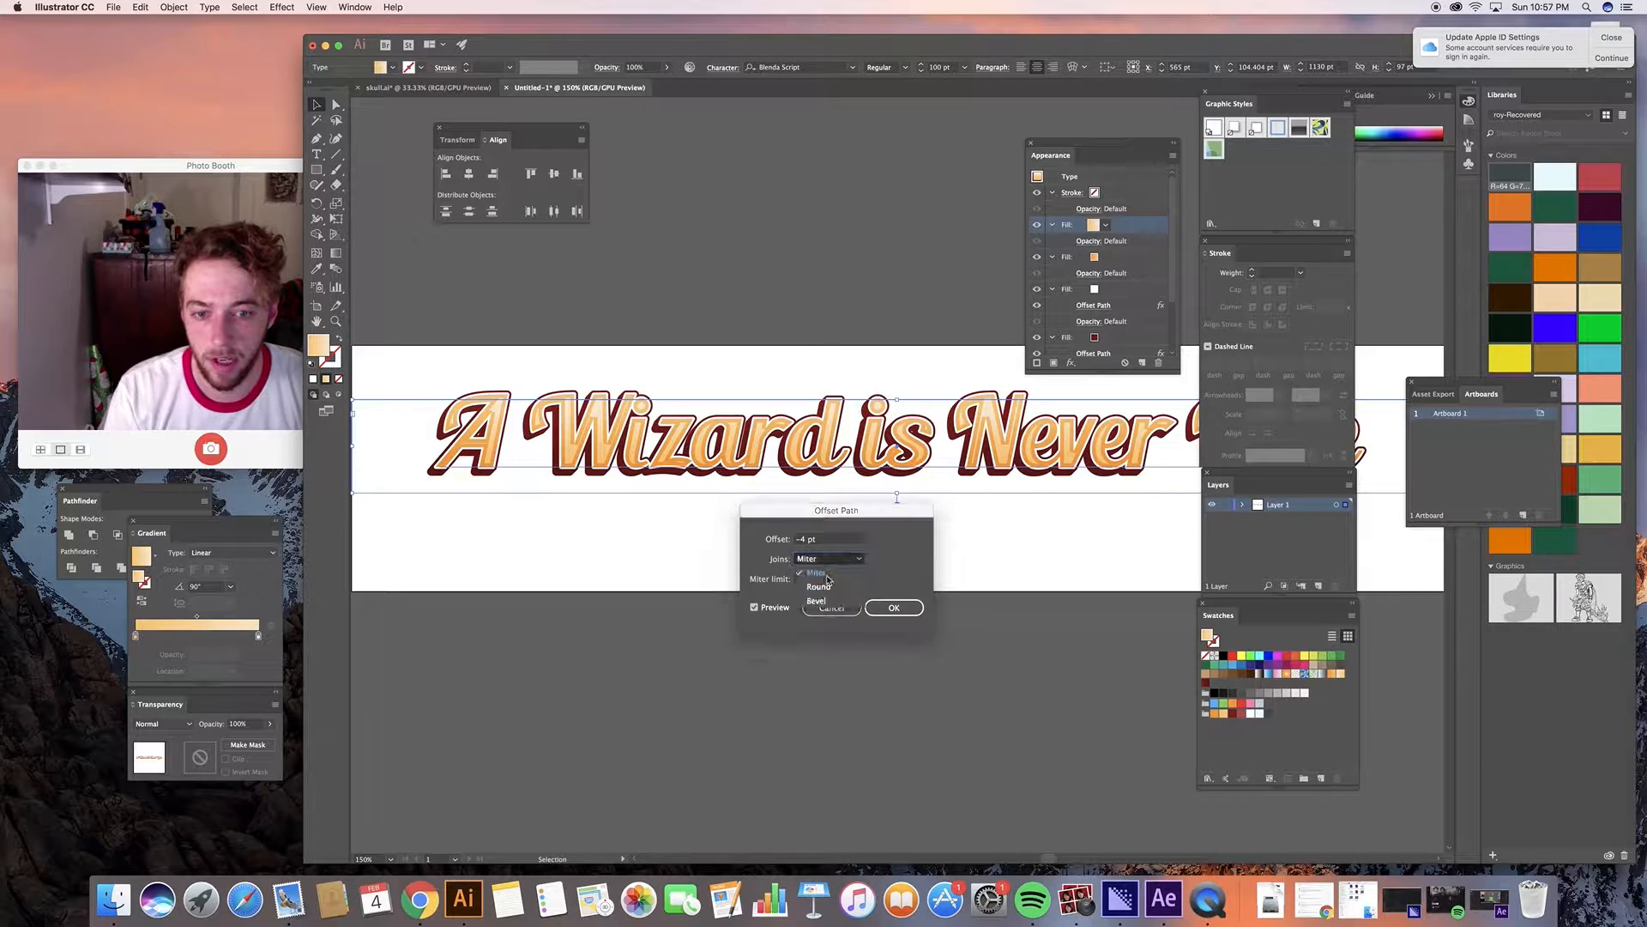
click(829, 594)
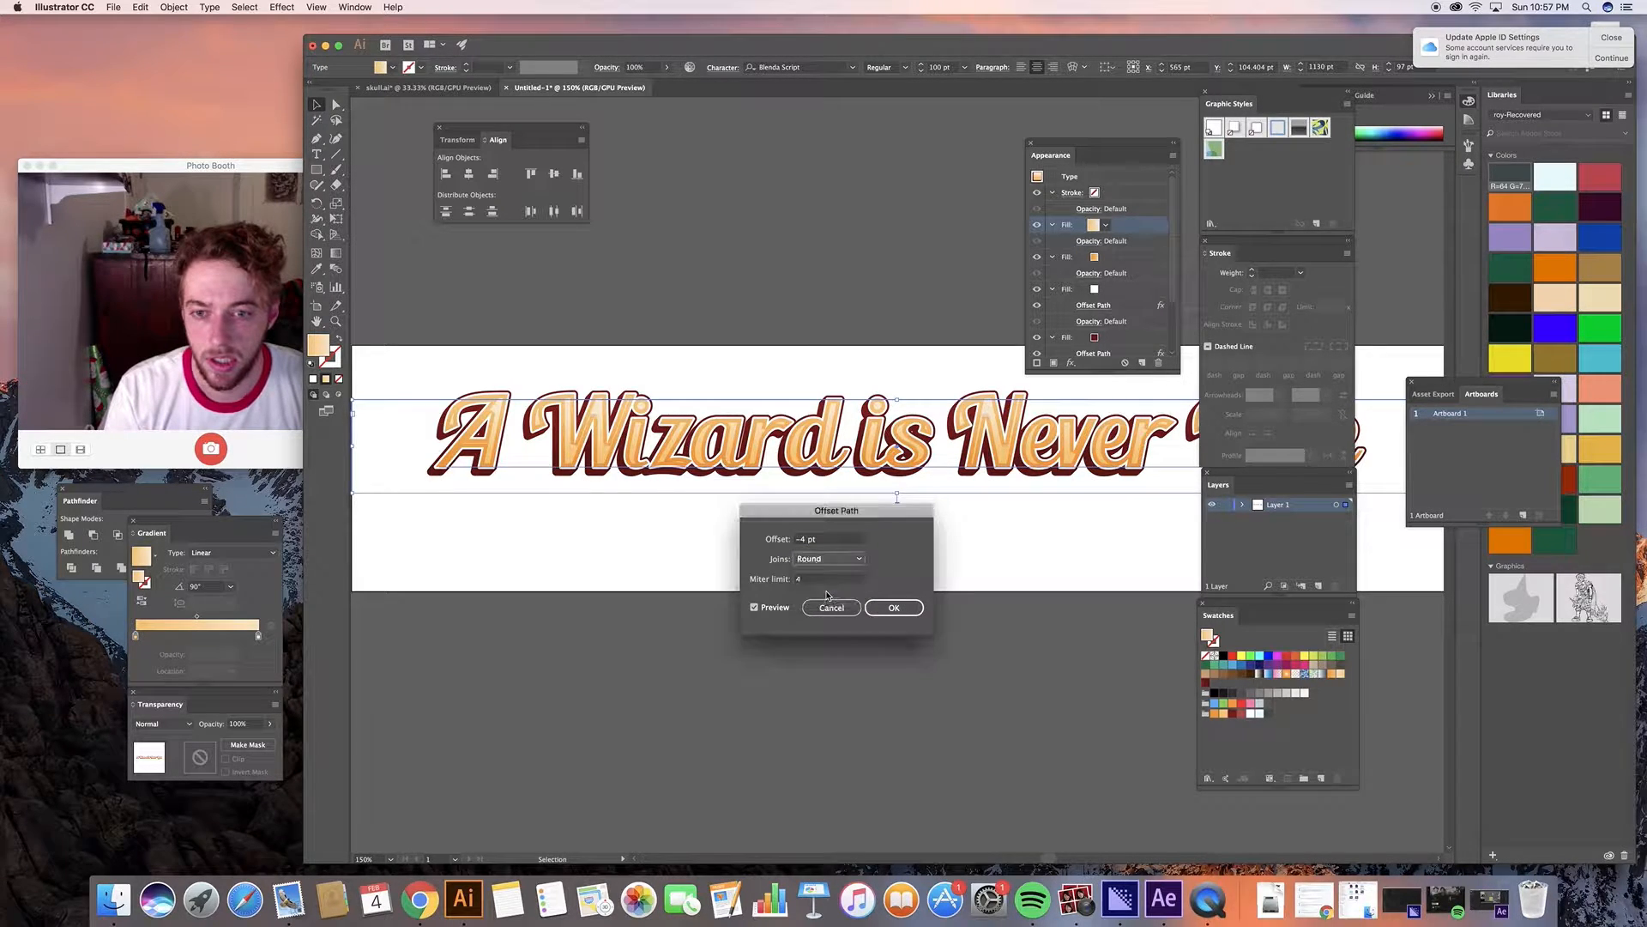
Set the pale fill's path offset to -5 pt and apply the effect.
click(803, 539)
text(-5)
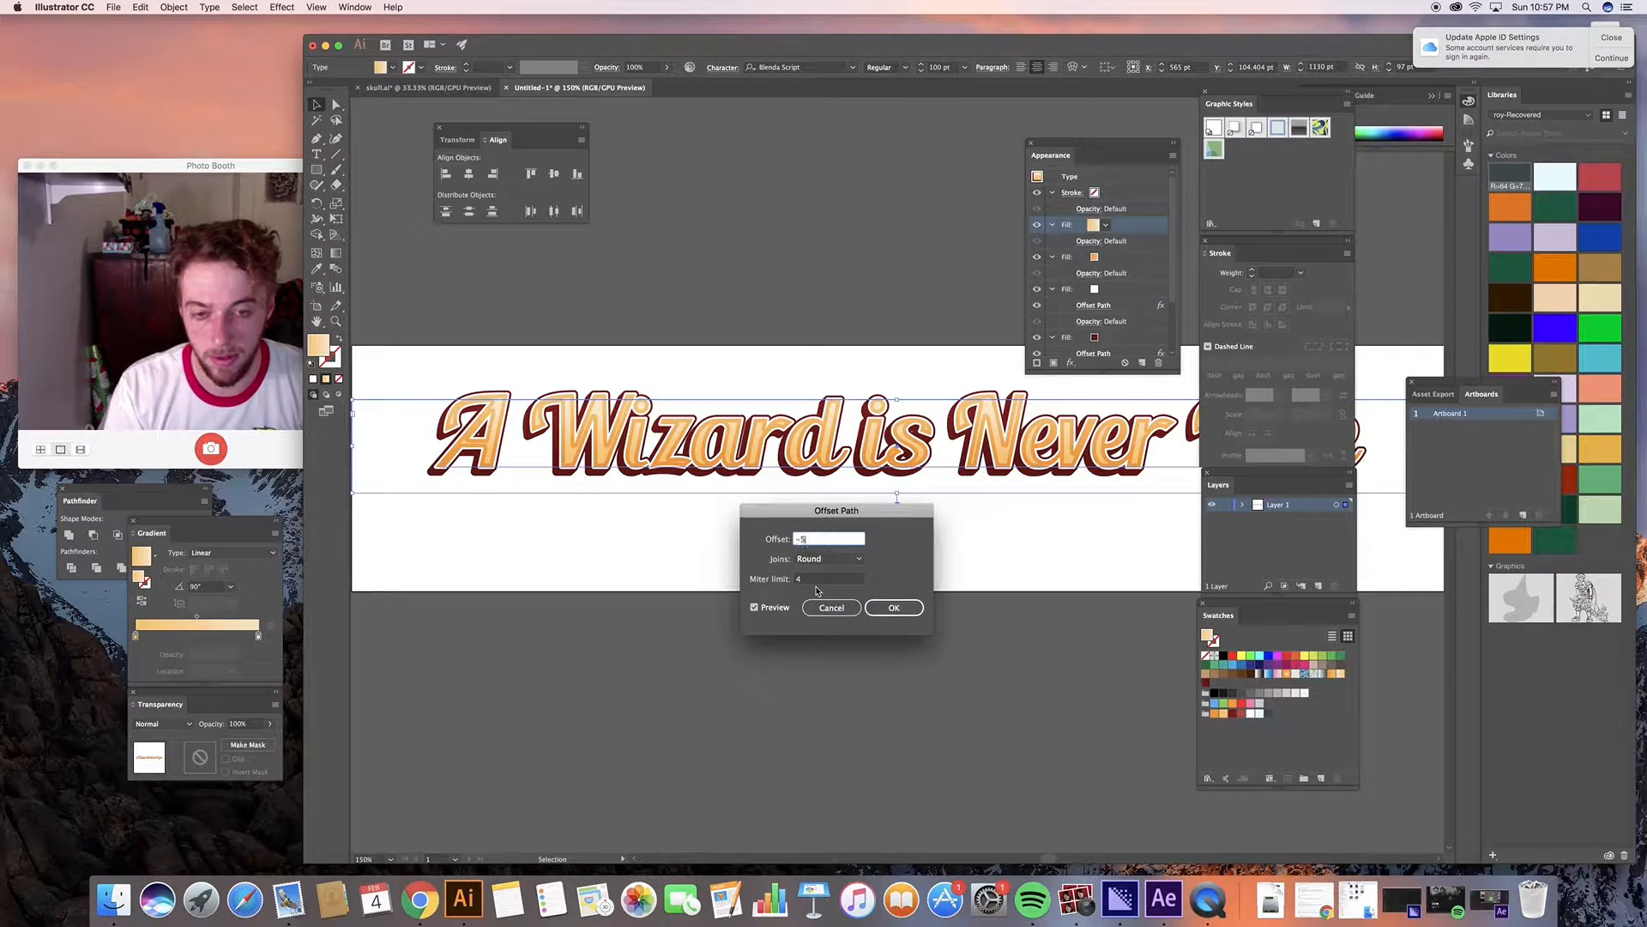
click(815, 579)
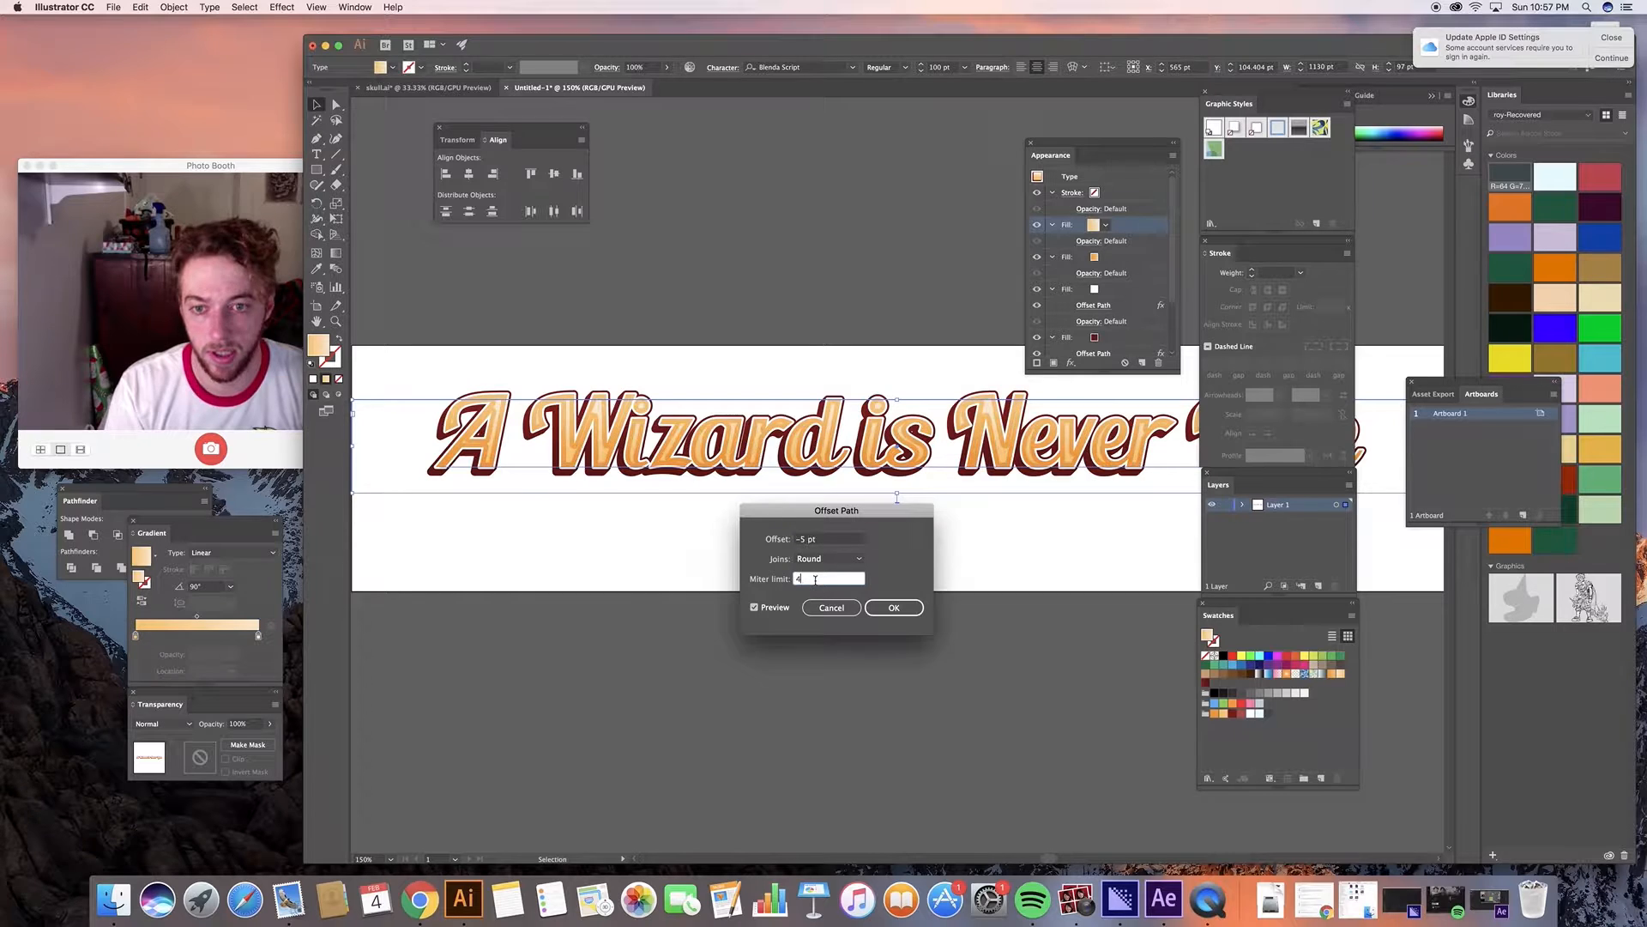
click(892, 608)
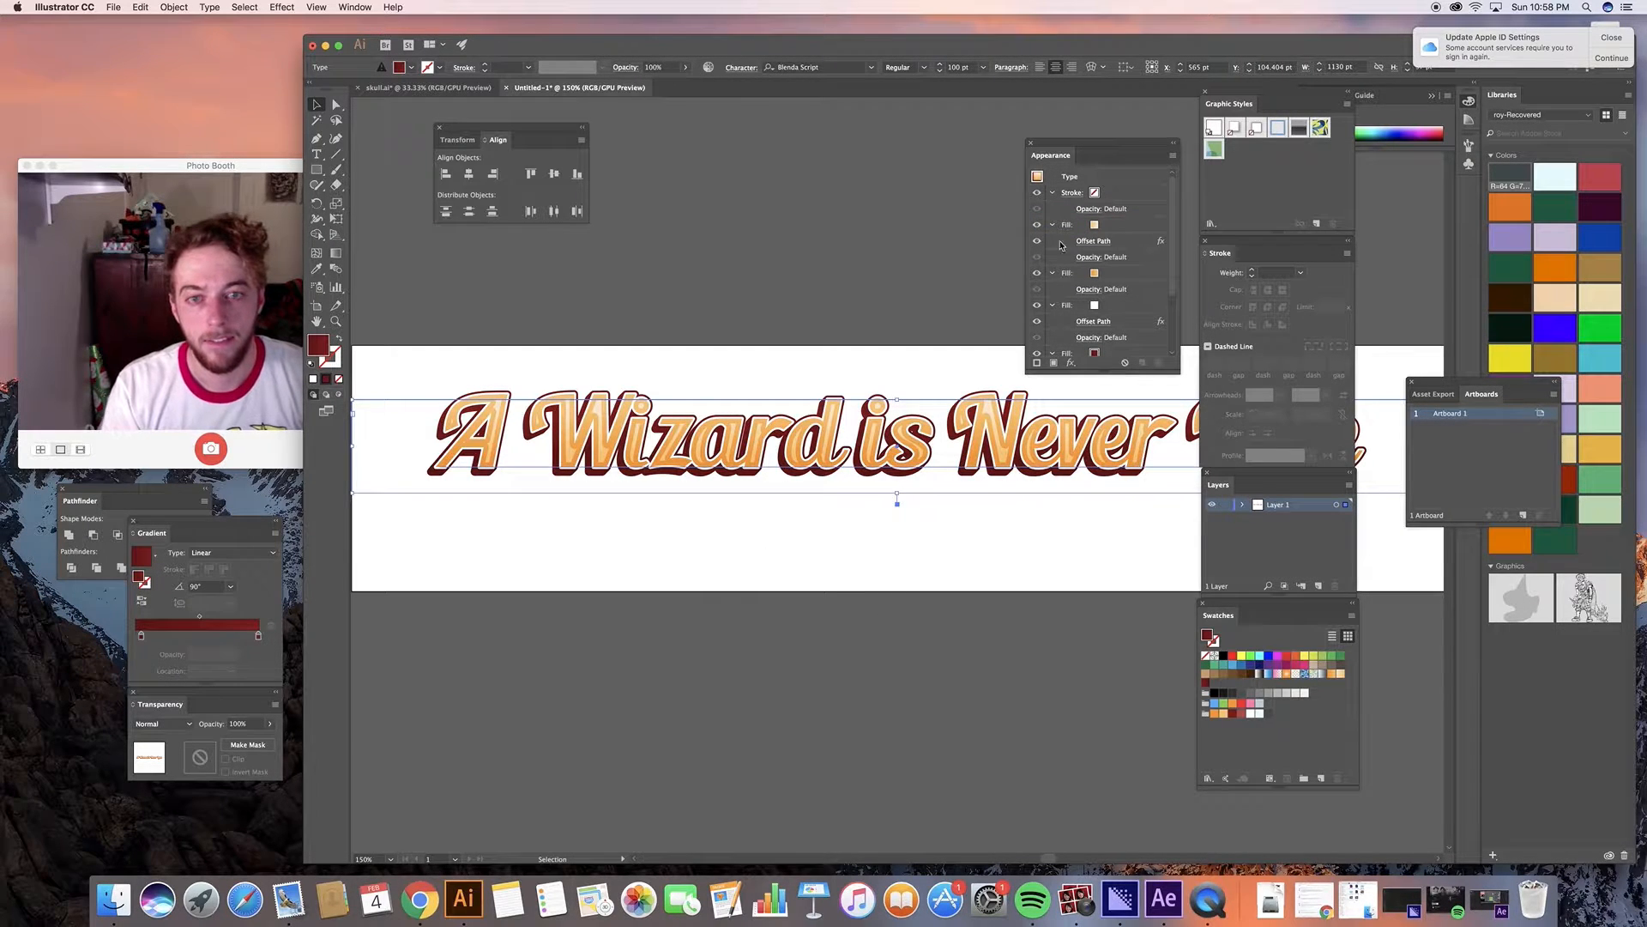
Add a Transform effect to the pale orange gradient fill with a 2 pt horizontal and -2 pt vertical move, previewed.
click(1126, 229)
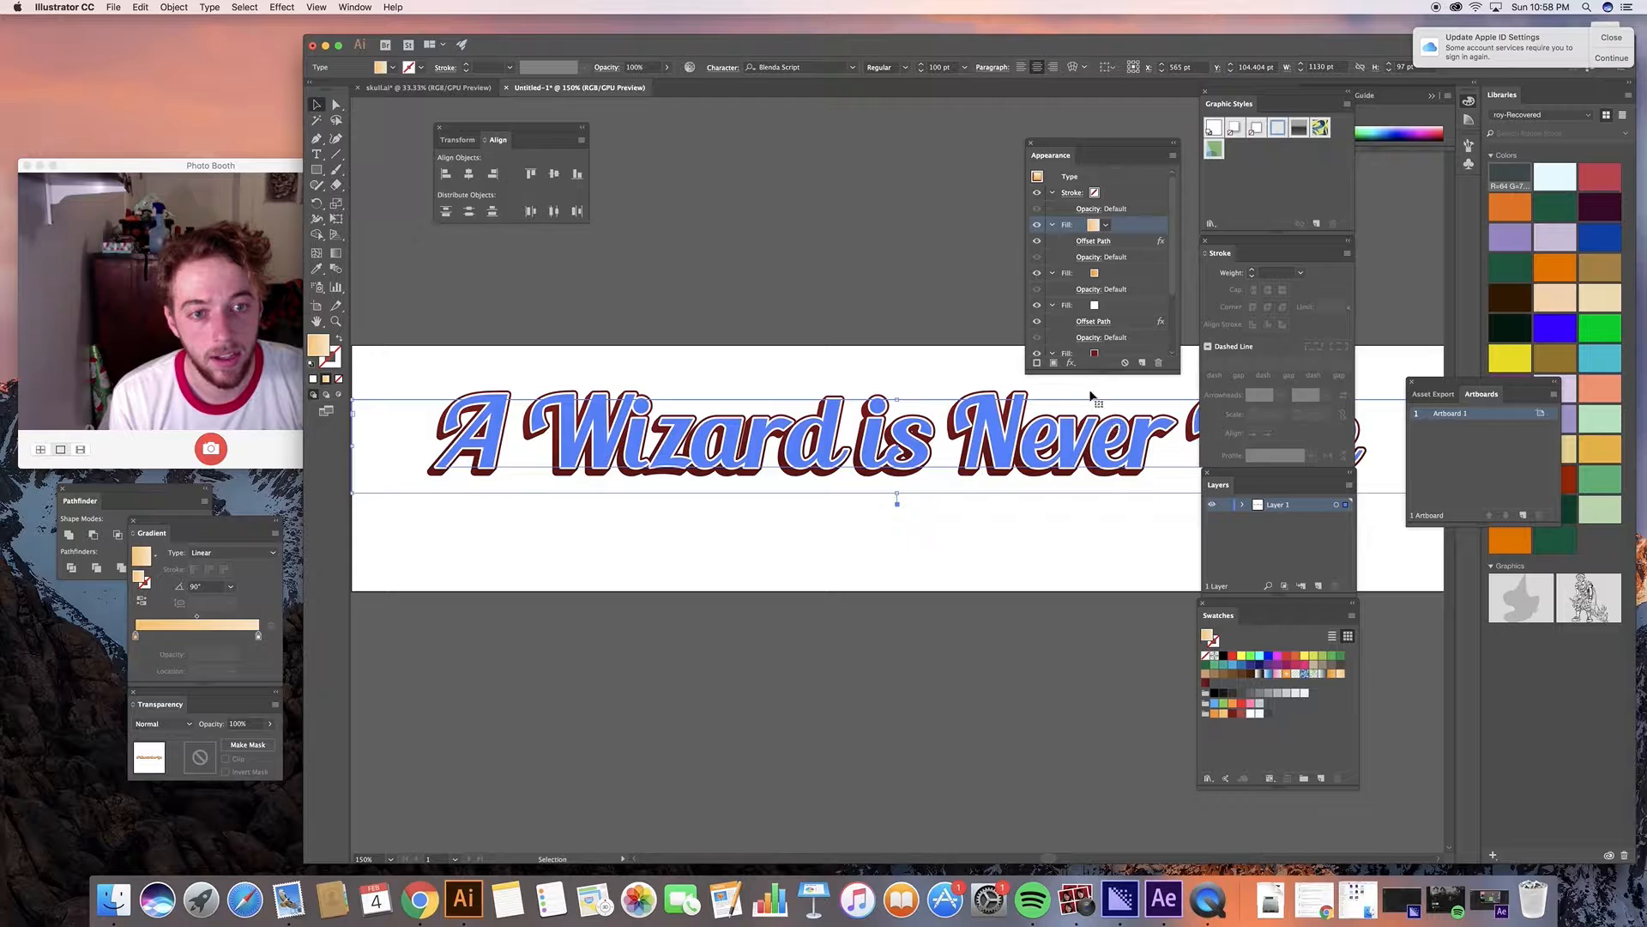
click(1070, 363)
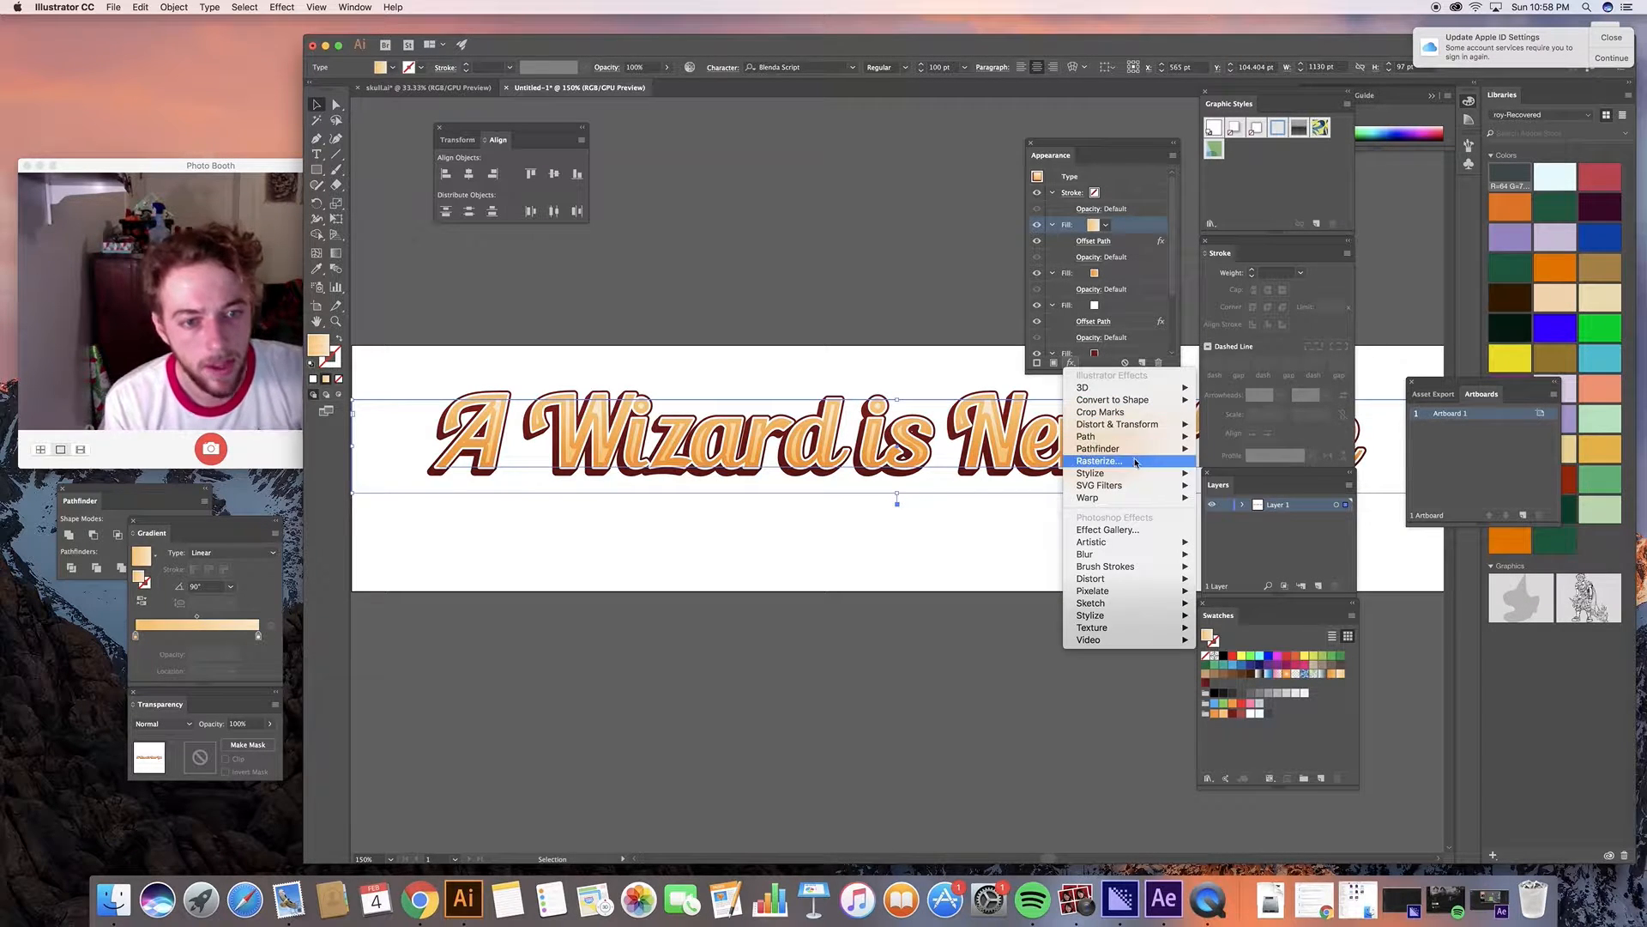
mouse_move(1176, 424)
click(1226, 462)
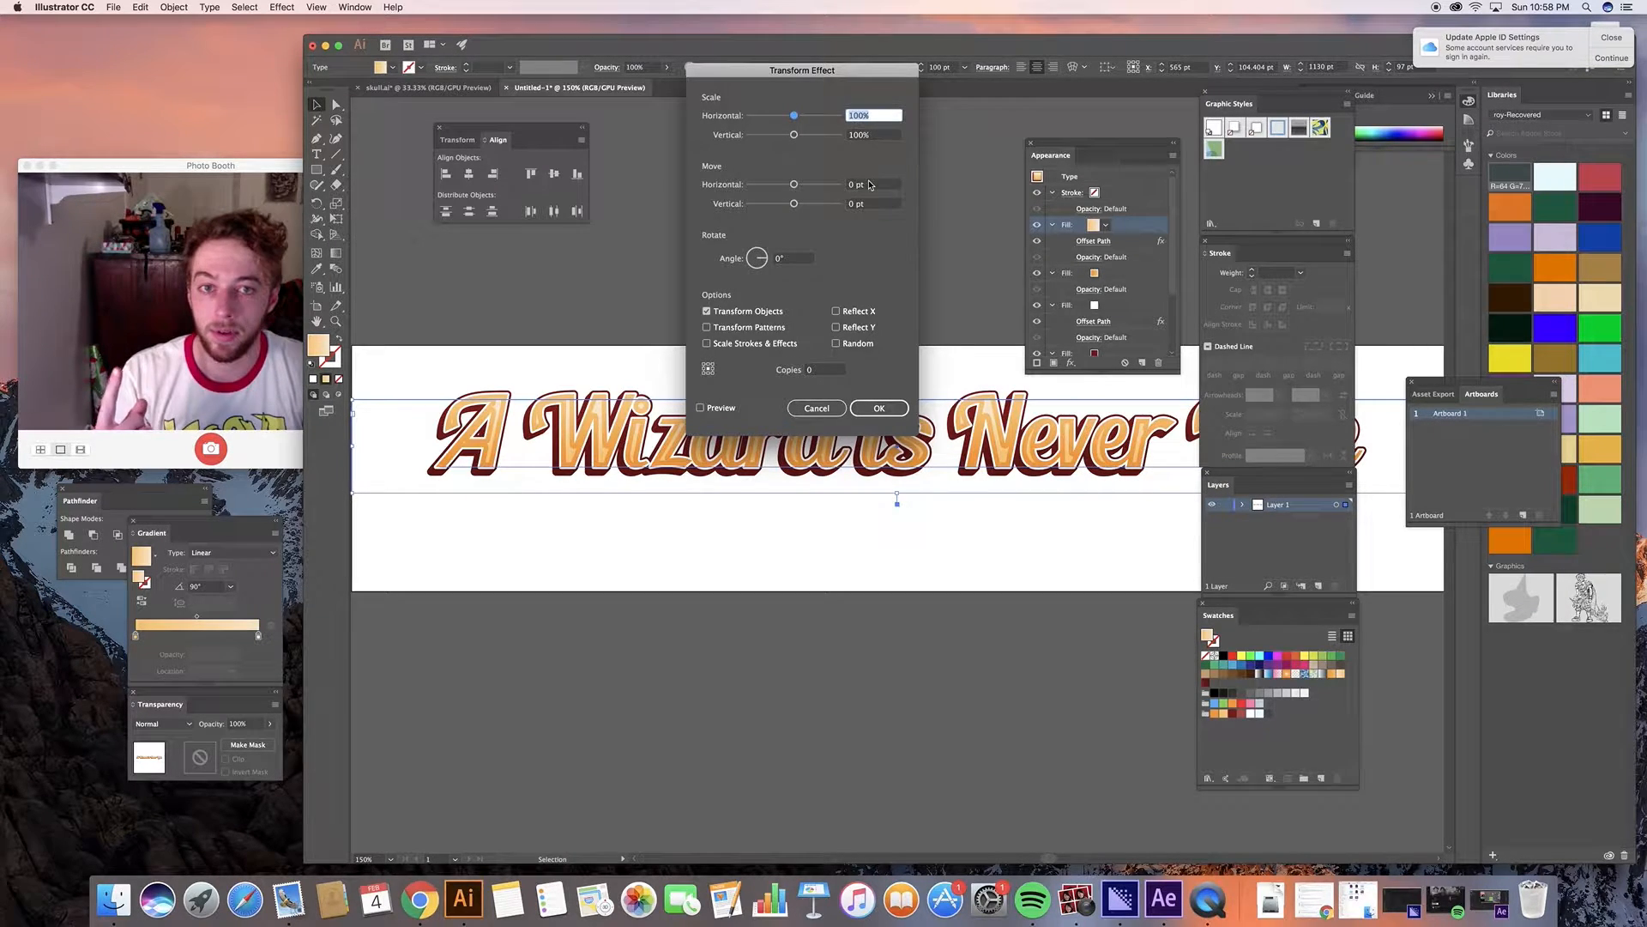
drag(857, 184, 822, 184)
text(2)
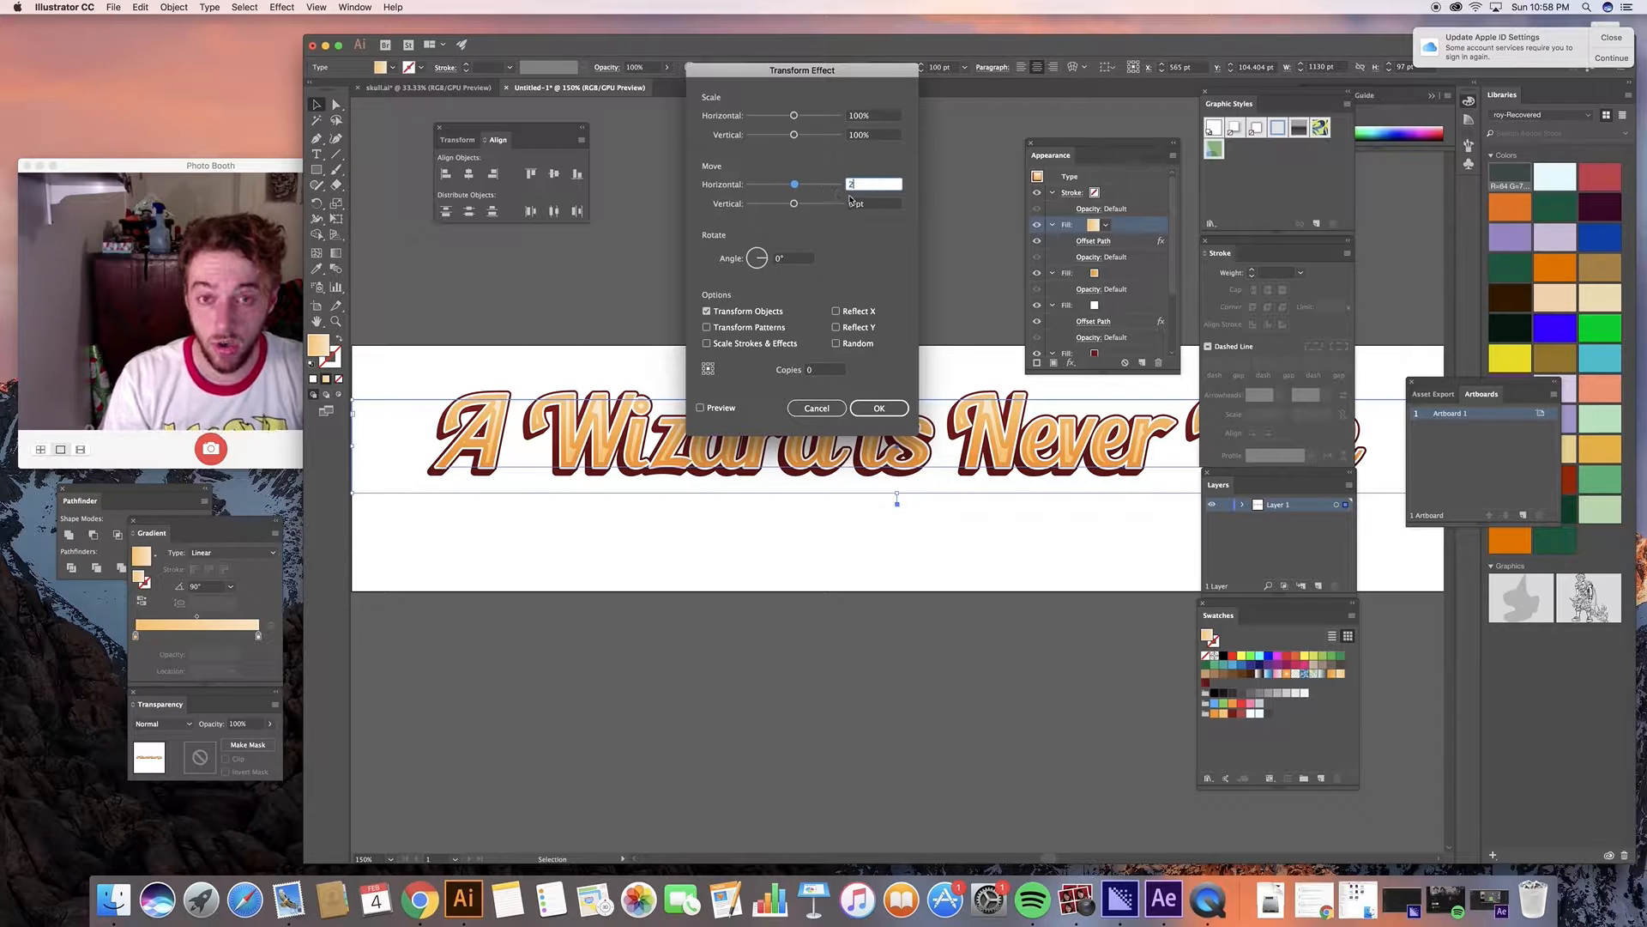
key(Tab)
text(-2)
click(701, 409)
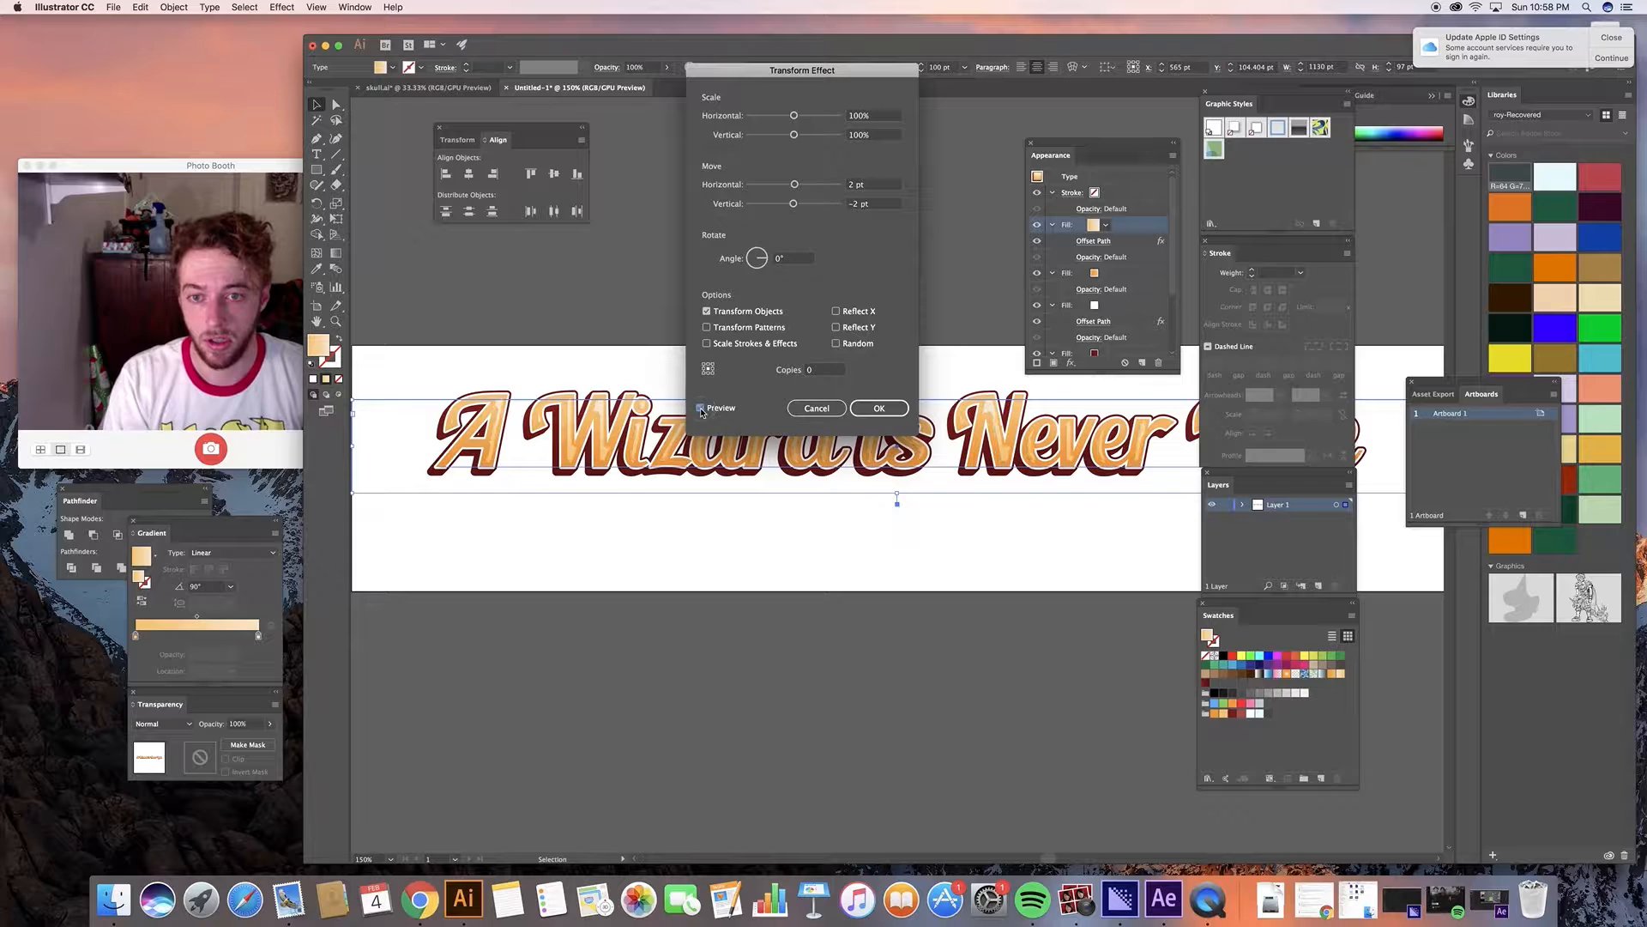
Set the Transform effect's horizontal move to -2 pt.
click(853, 185)
text(-)
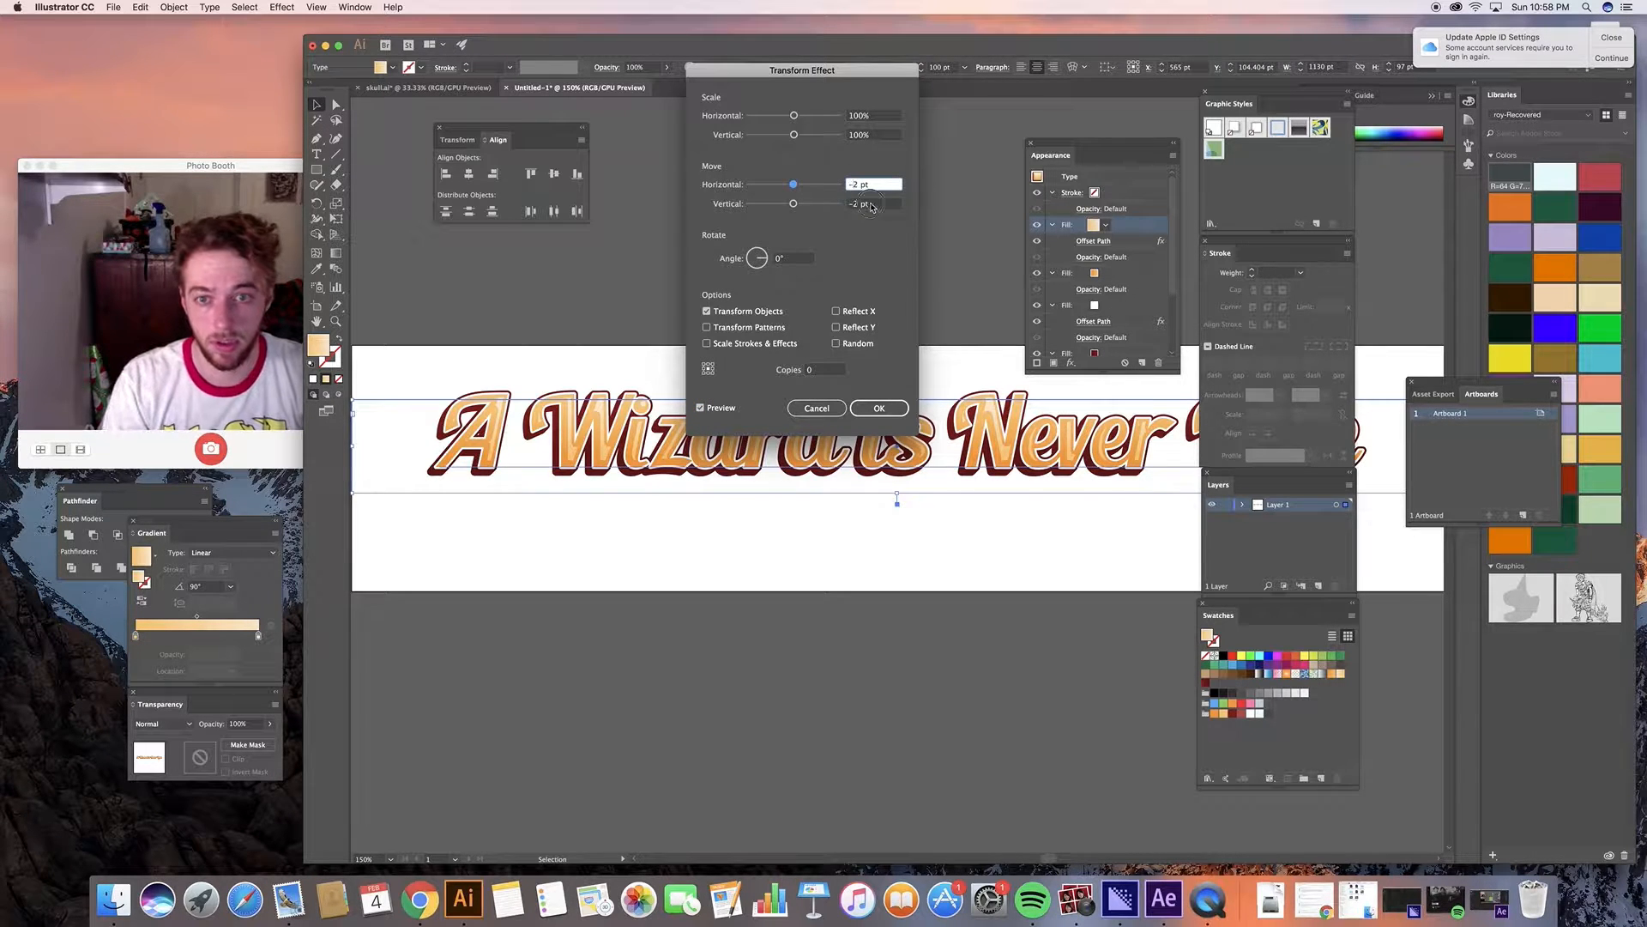
click(868, 204)
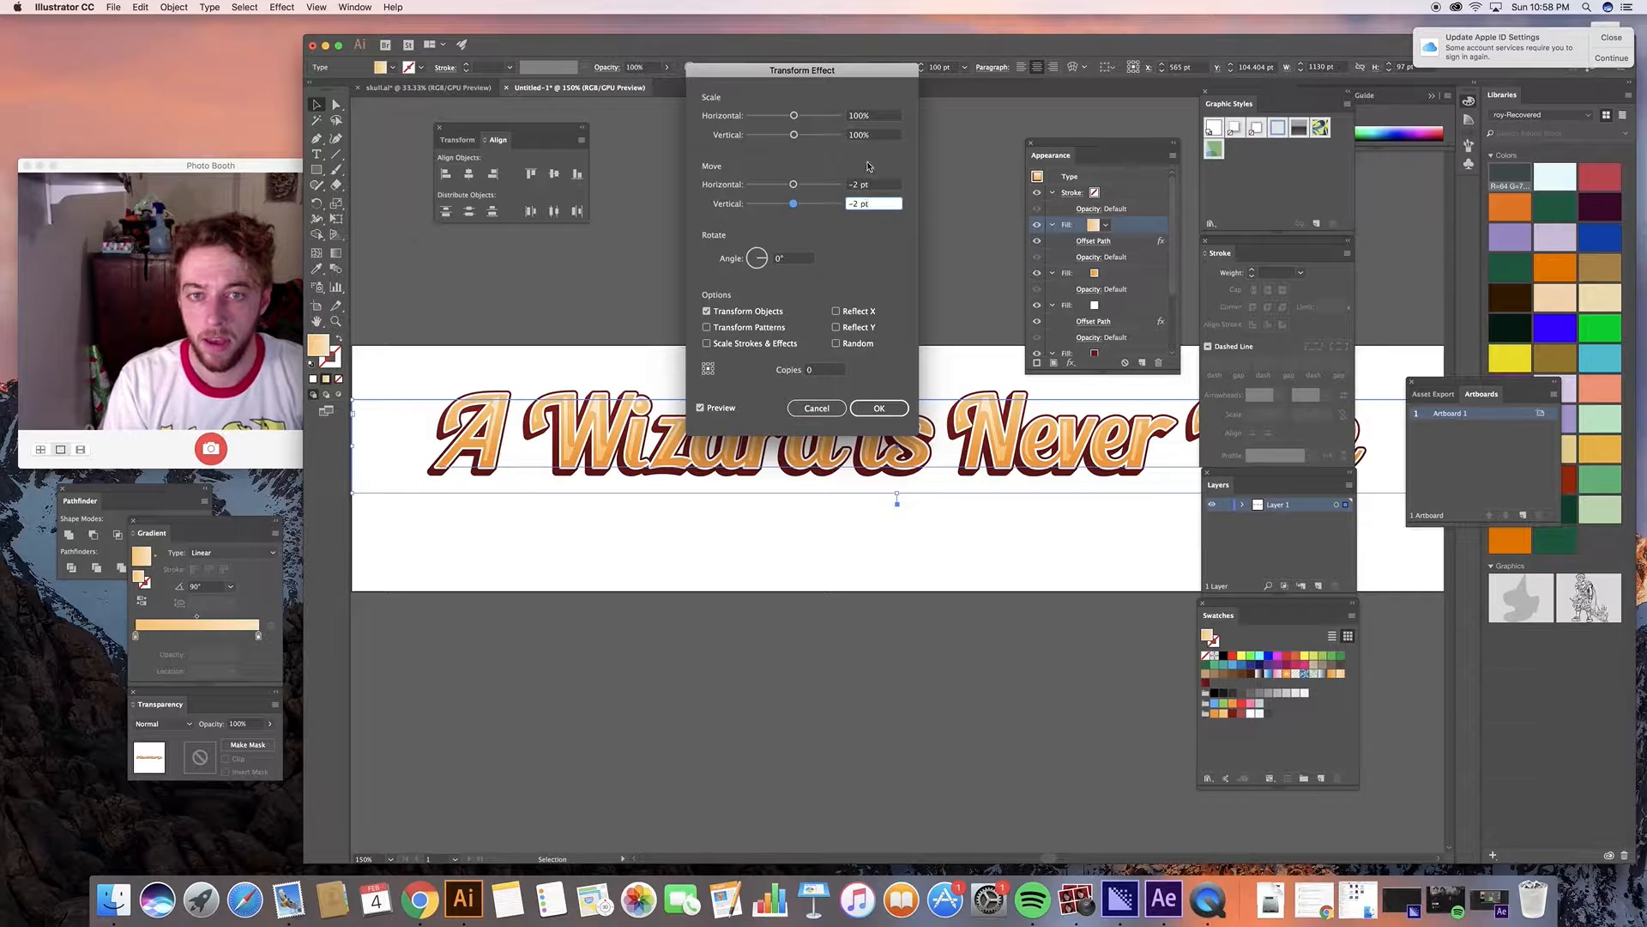
Set both the horizontal and vertical moves to -3 pt and apply the Transform effect to the pale fill.
click(855, 186)
text(3)
click(852, 205)
text(3)
click(873, 185)
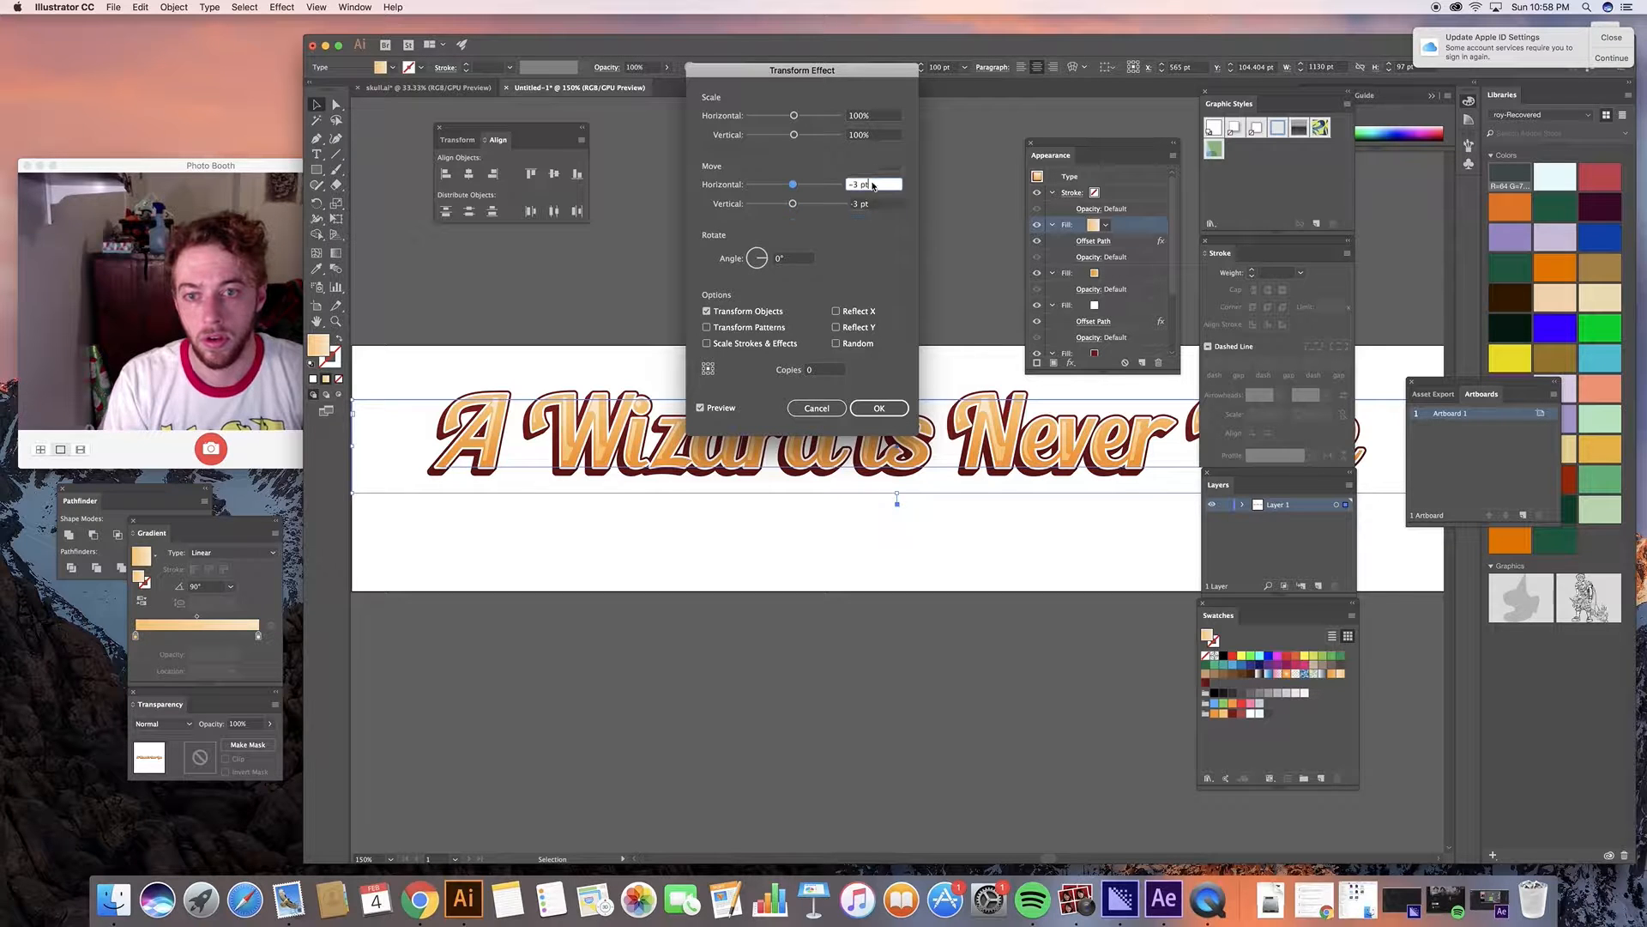
click(884, 408)
Deselect the text and examine the whole lettering at 100% zoom.
click(1021, 593)
scroll(1002, 588, up, 1)
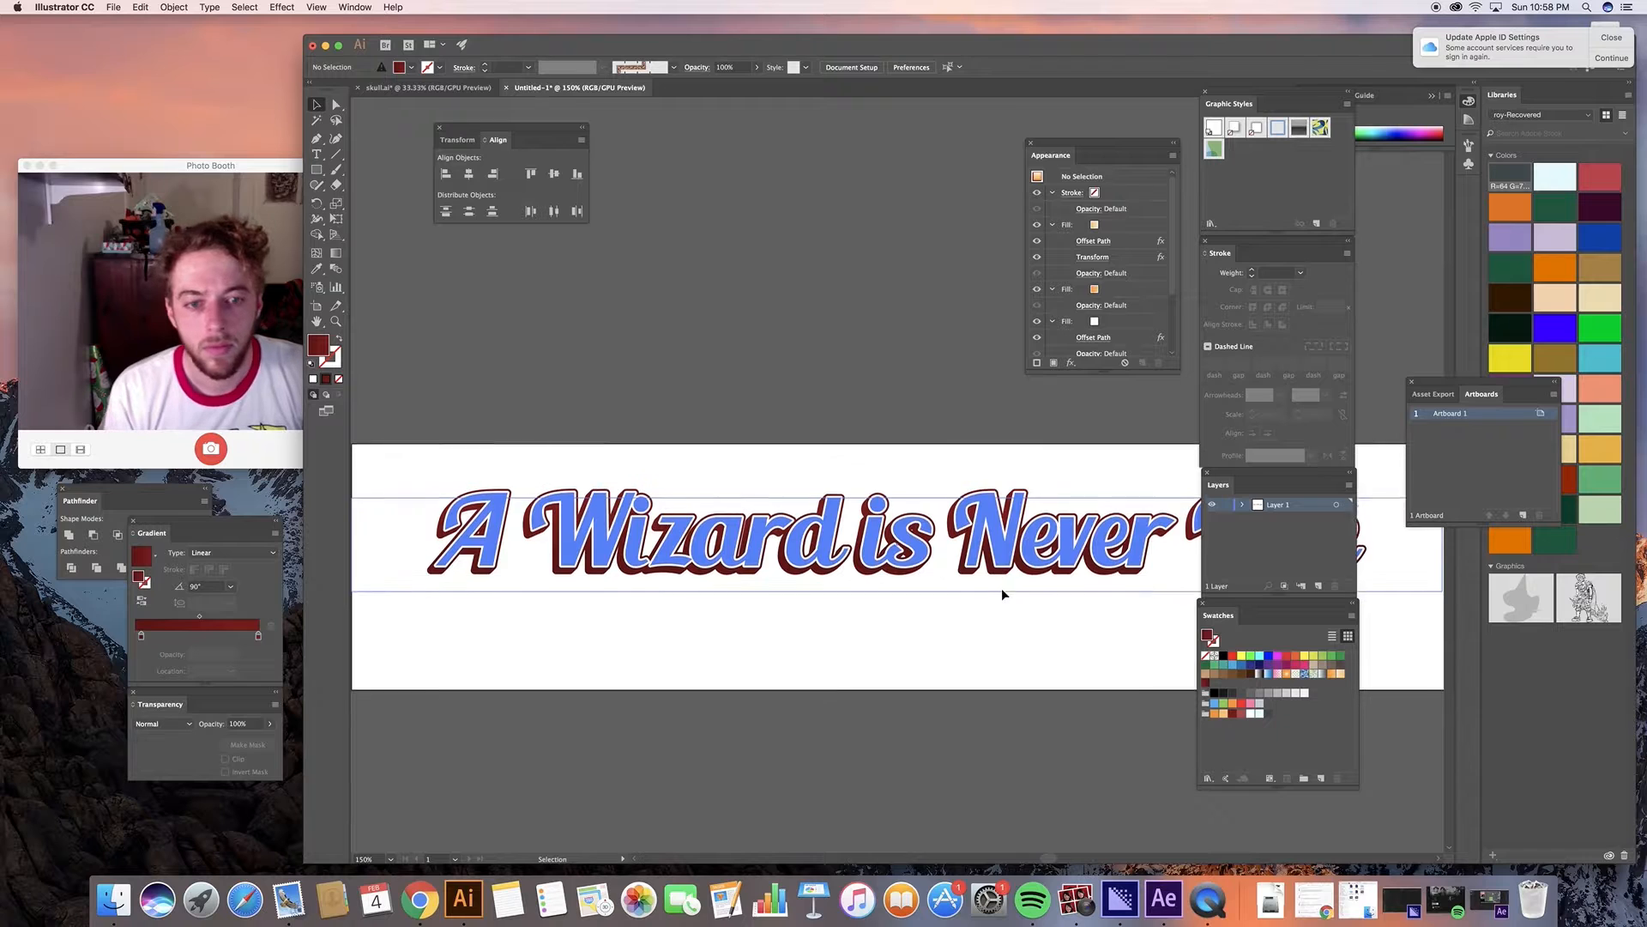
click(916, 489)
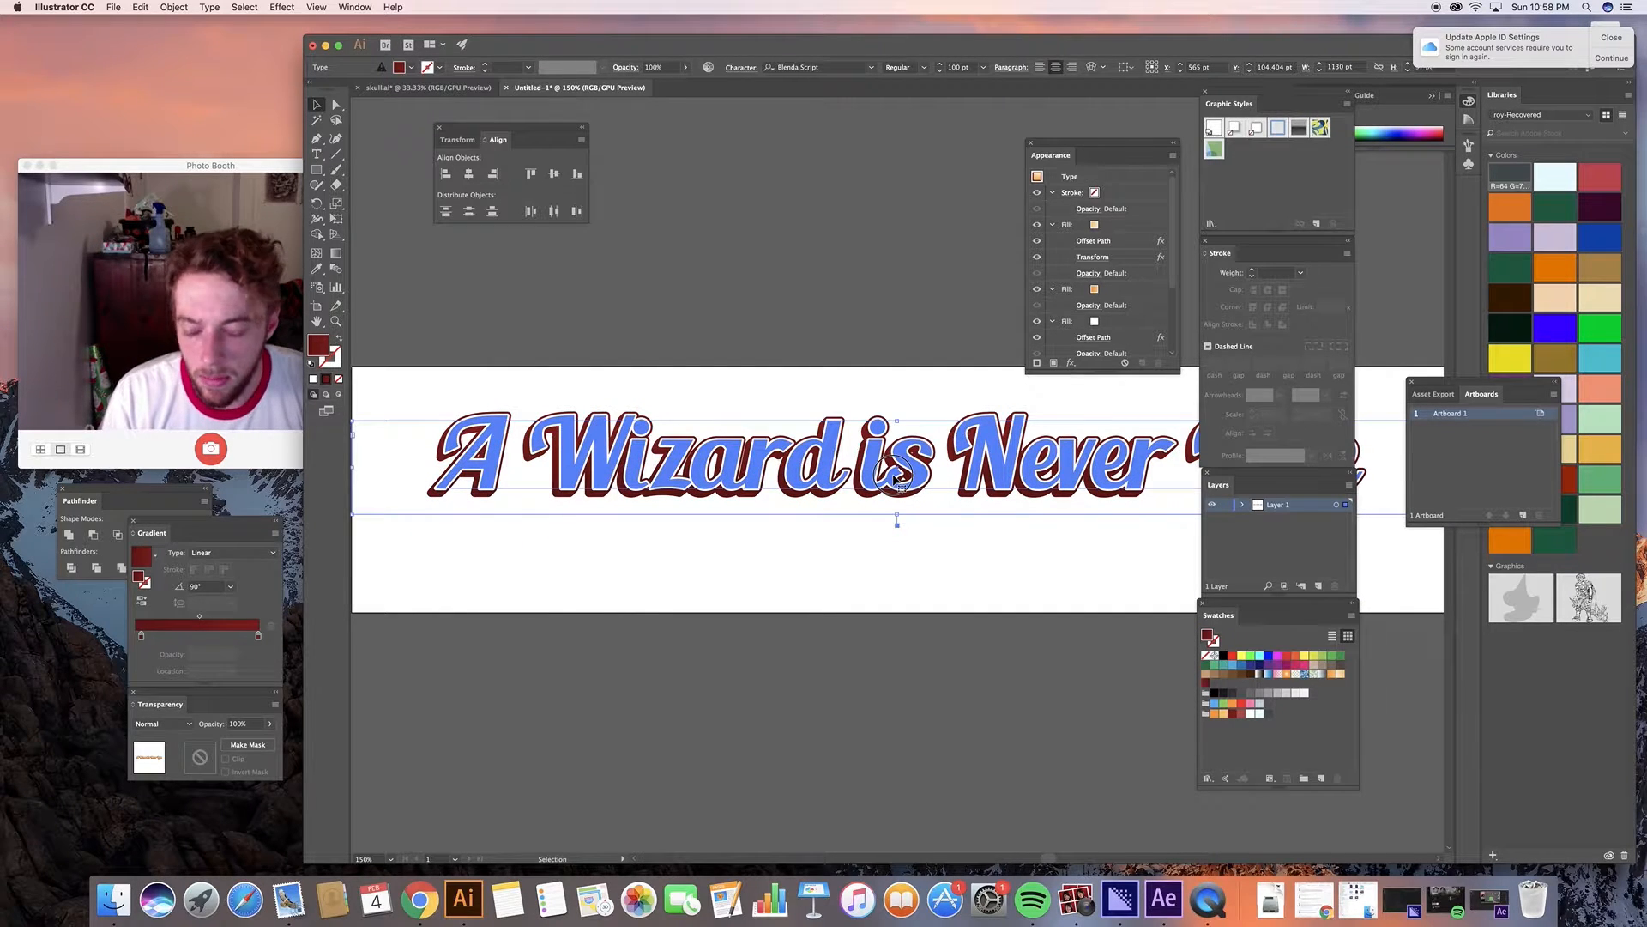
scroll(857, 413, up, 2)
click(844, 401)
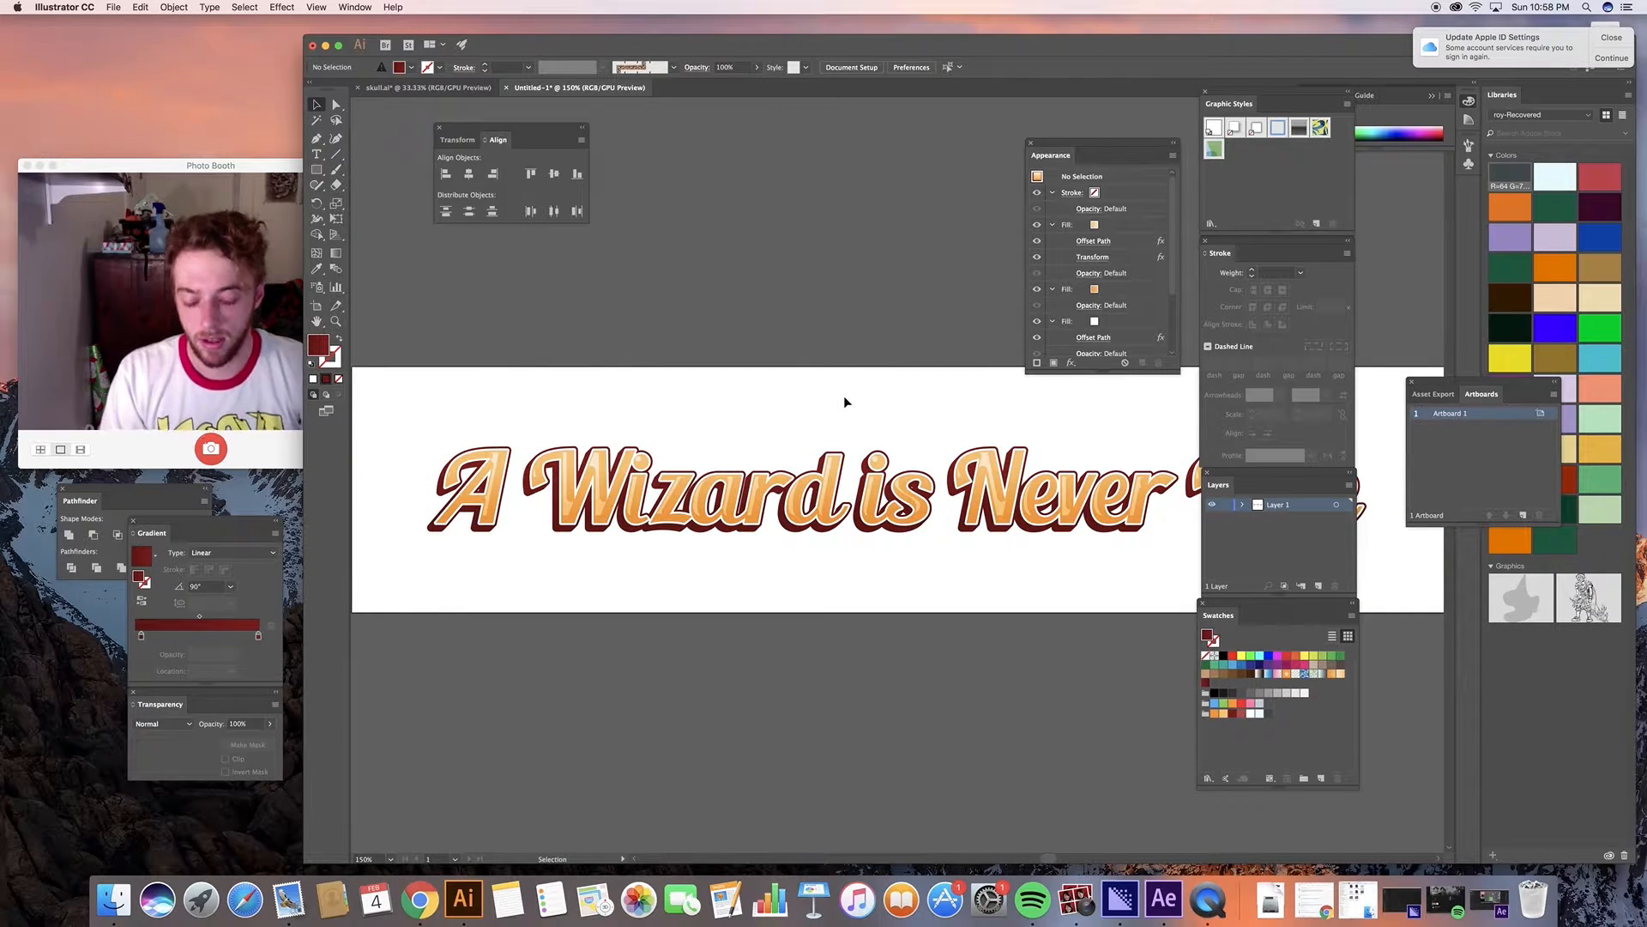
key(super+minus)
key(v)
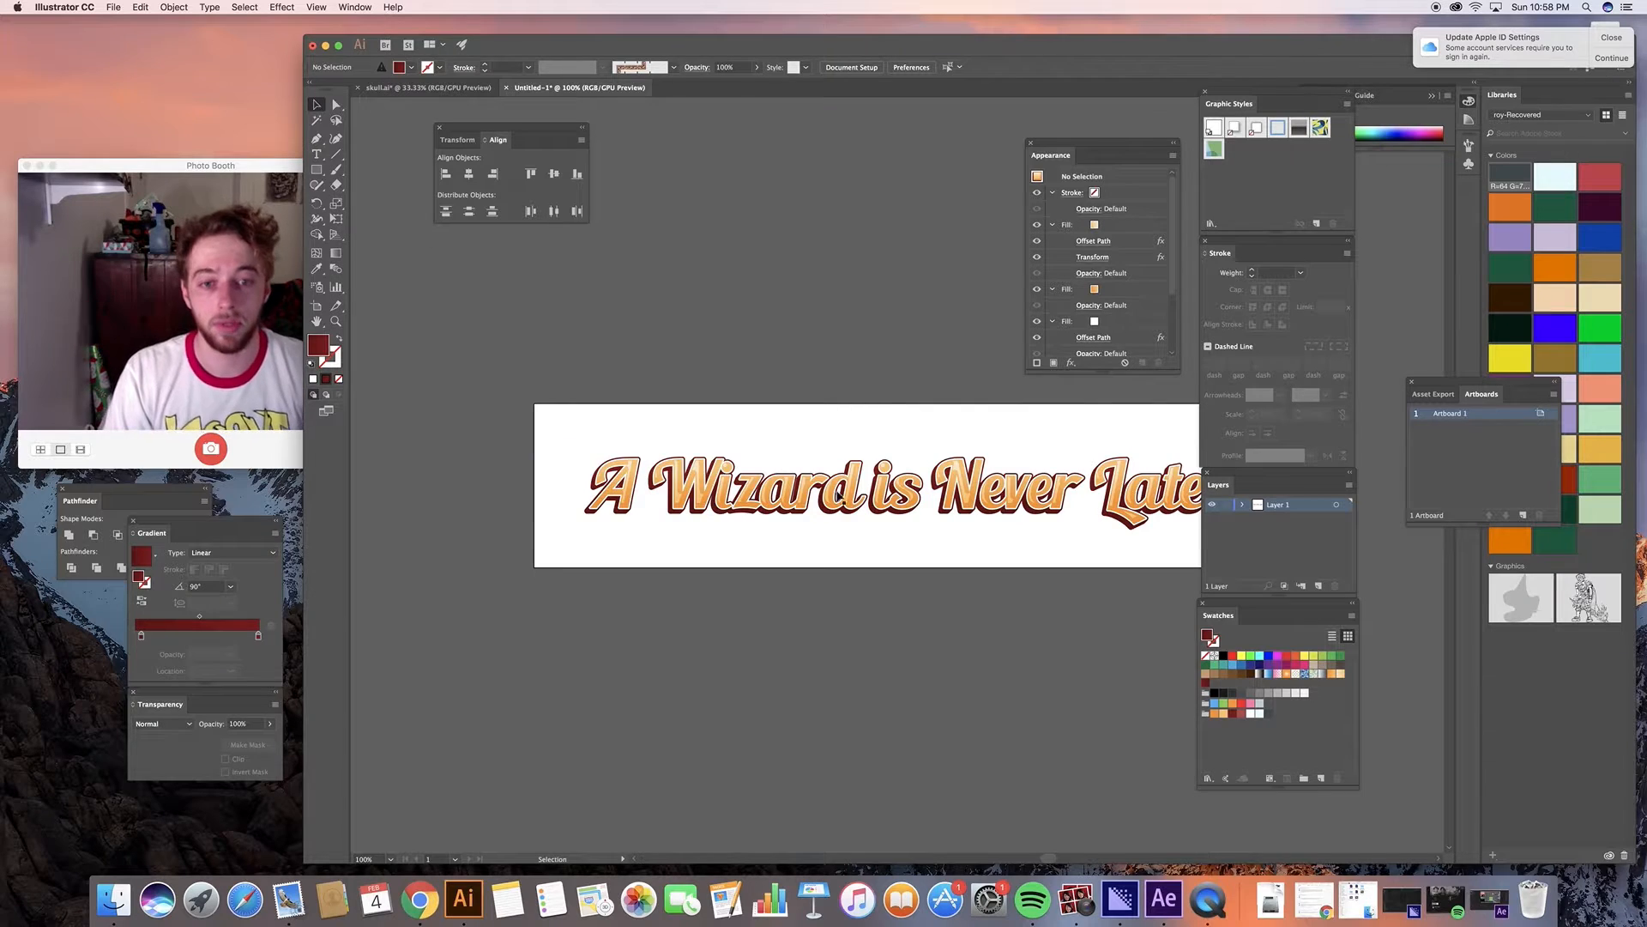
scroll(843, 508, right, 3)
Select the text, duplicate its orange gradient fill, and place the copy below the dark red fill.
click(837, 515)
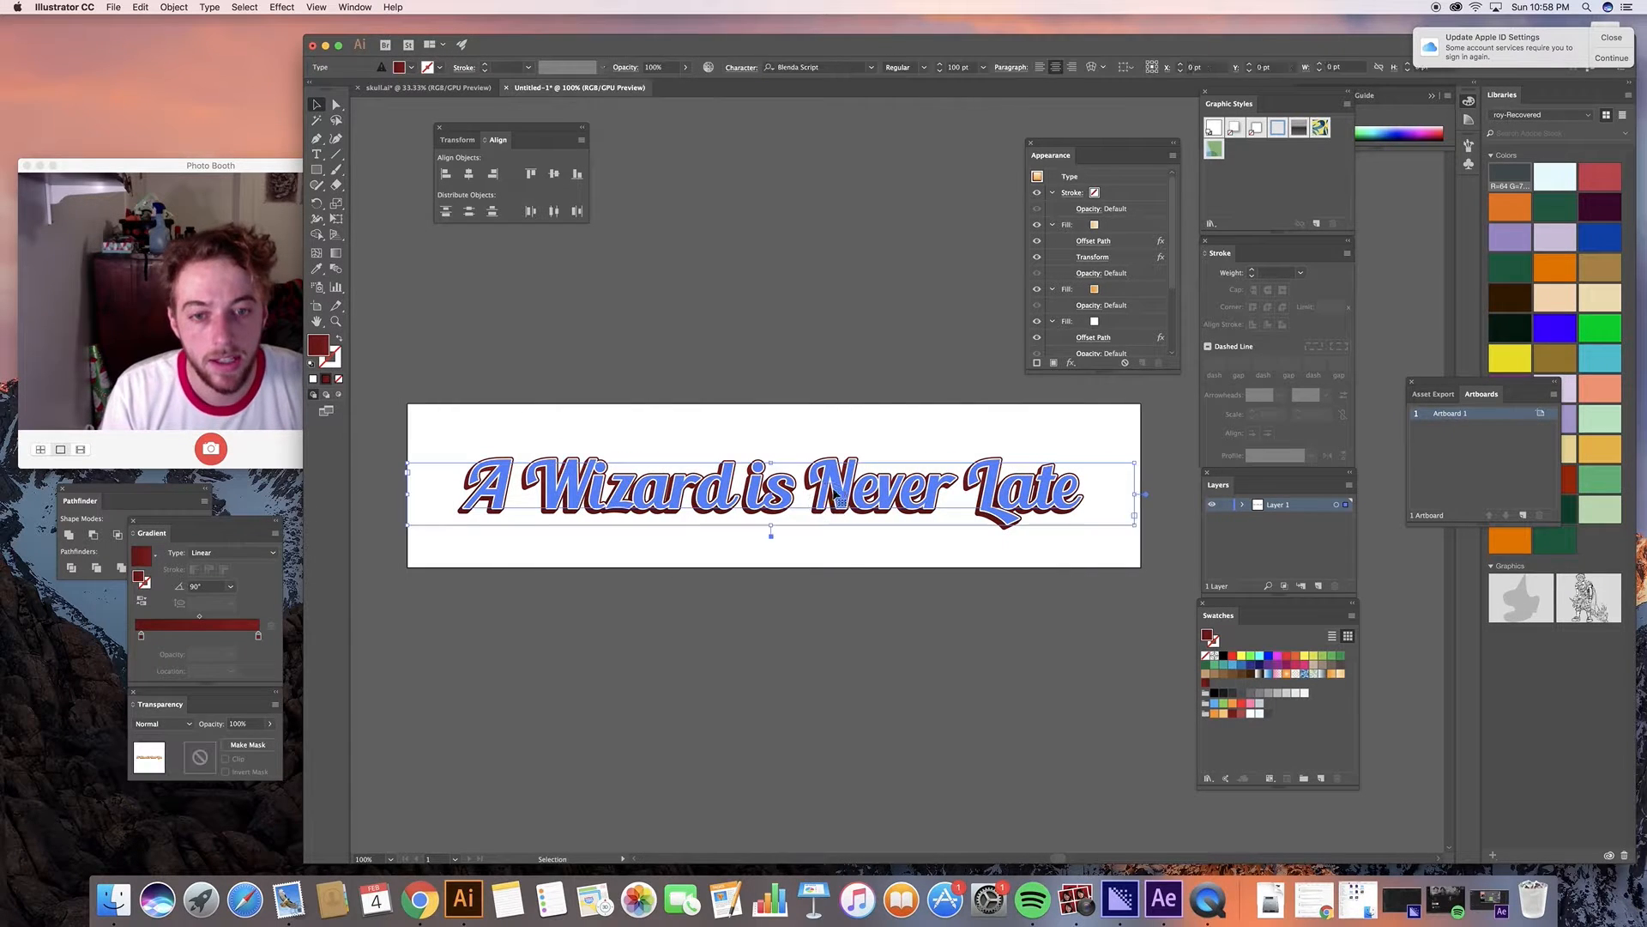
scroll(1108, 309, down, 4)
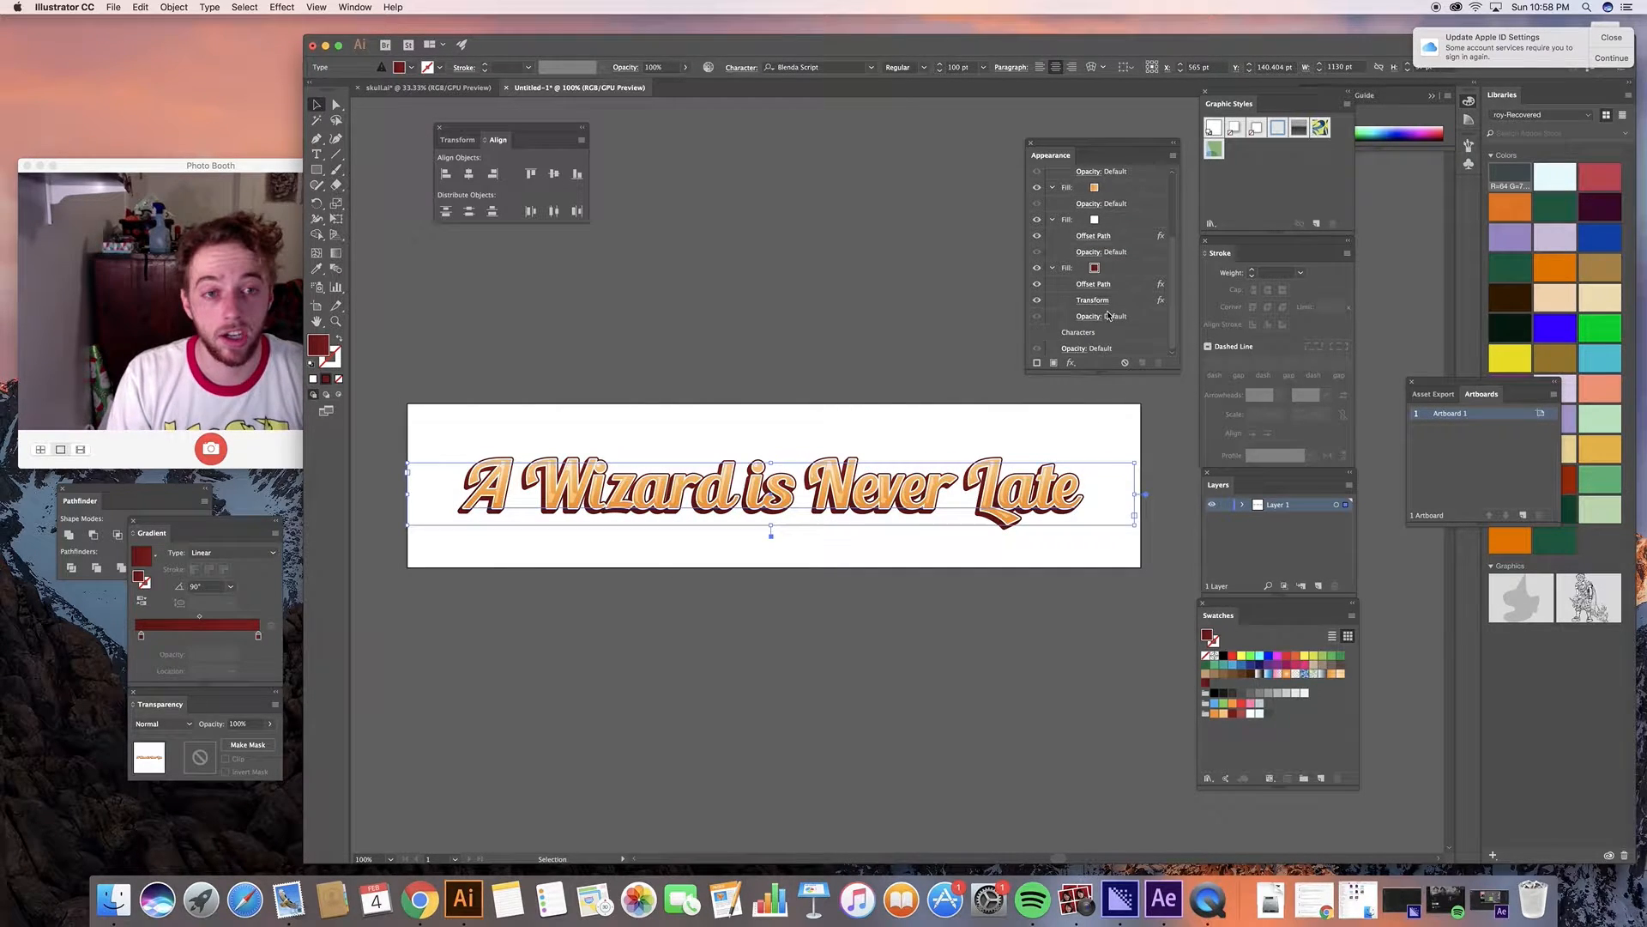
click(1115, 268)
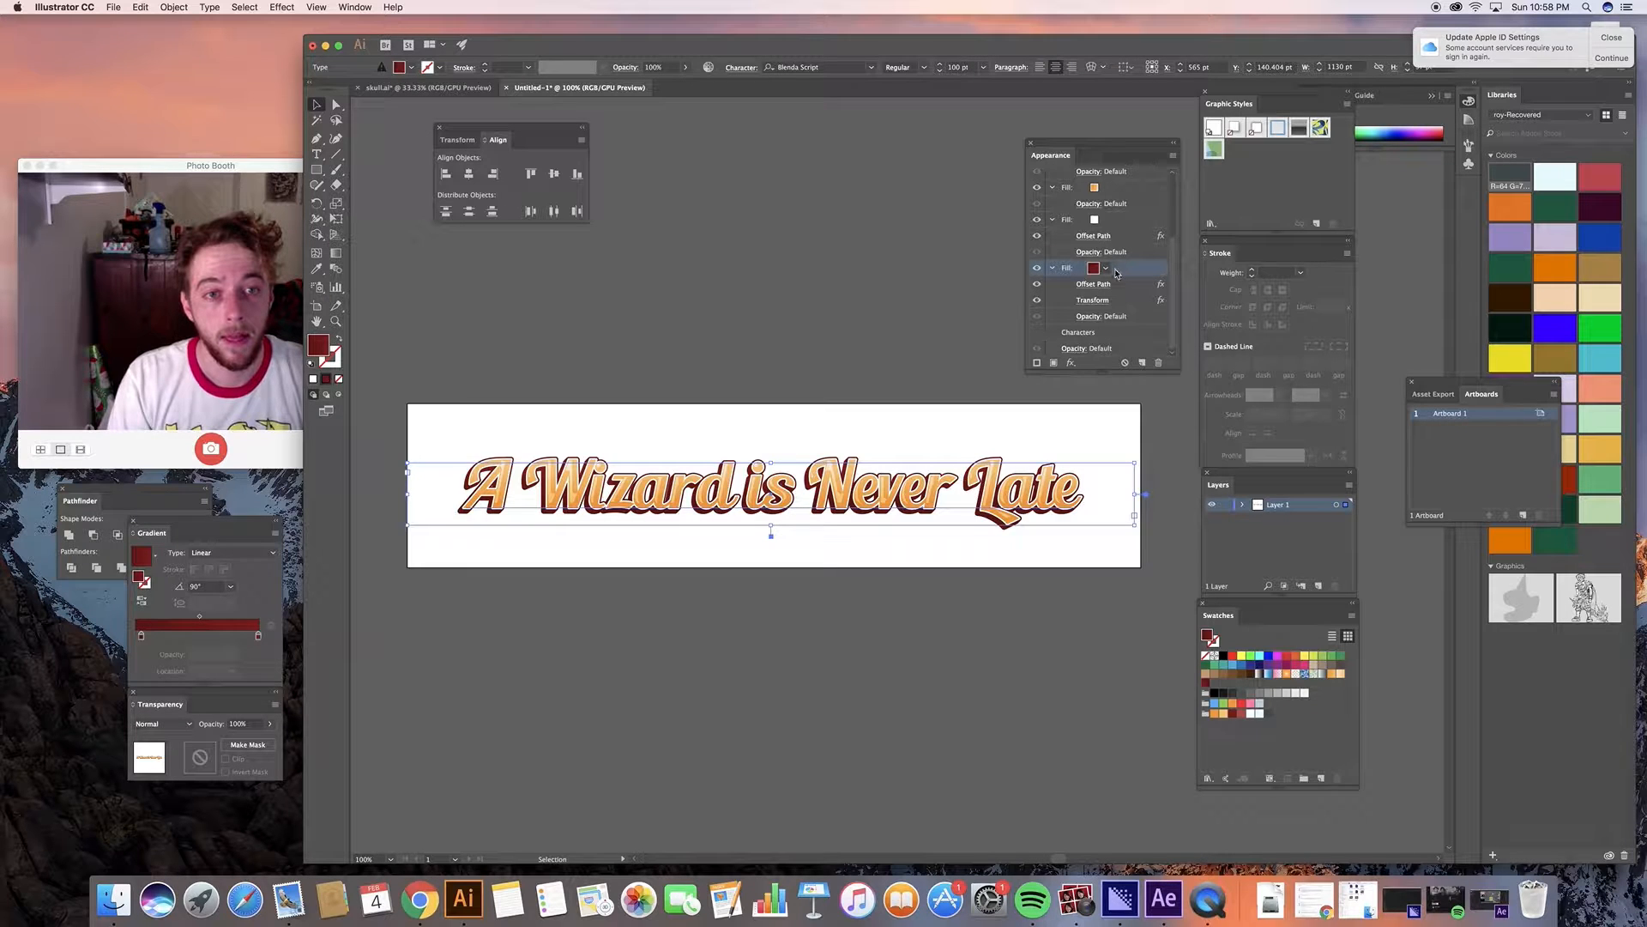
scroll(1118, 273, up, 4)
click(1116, 291)
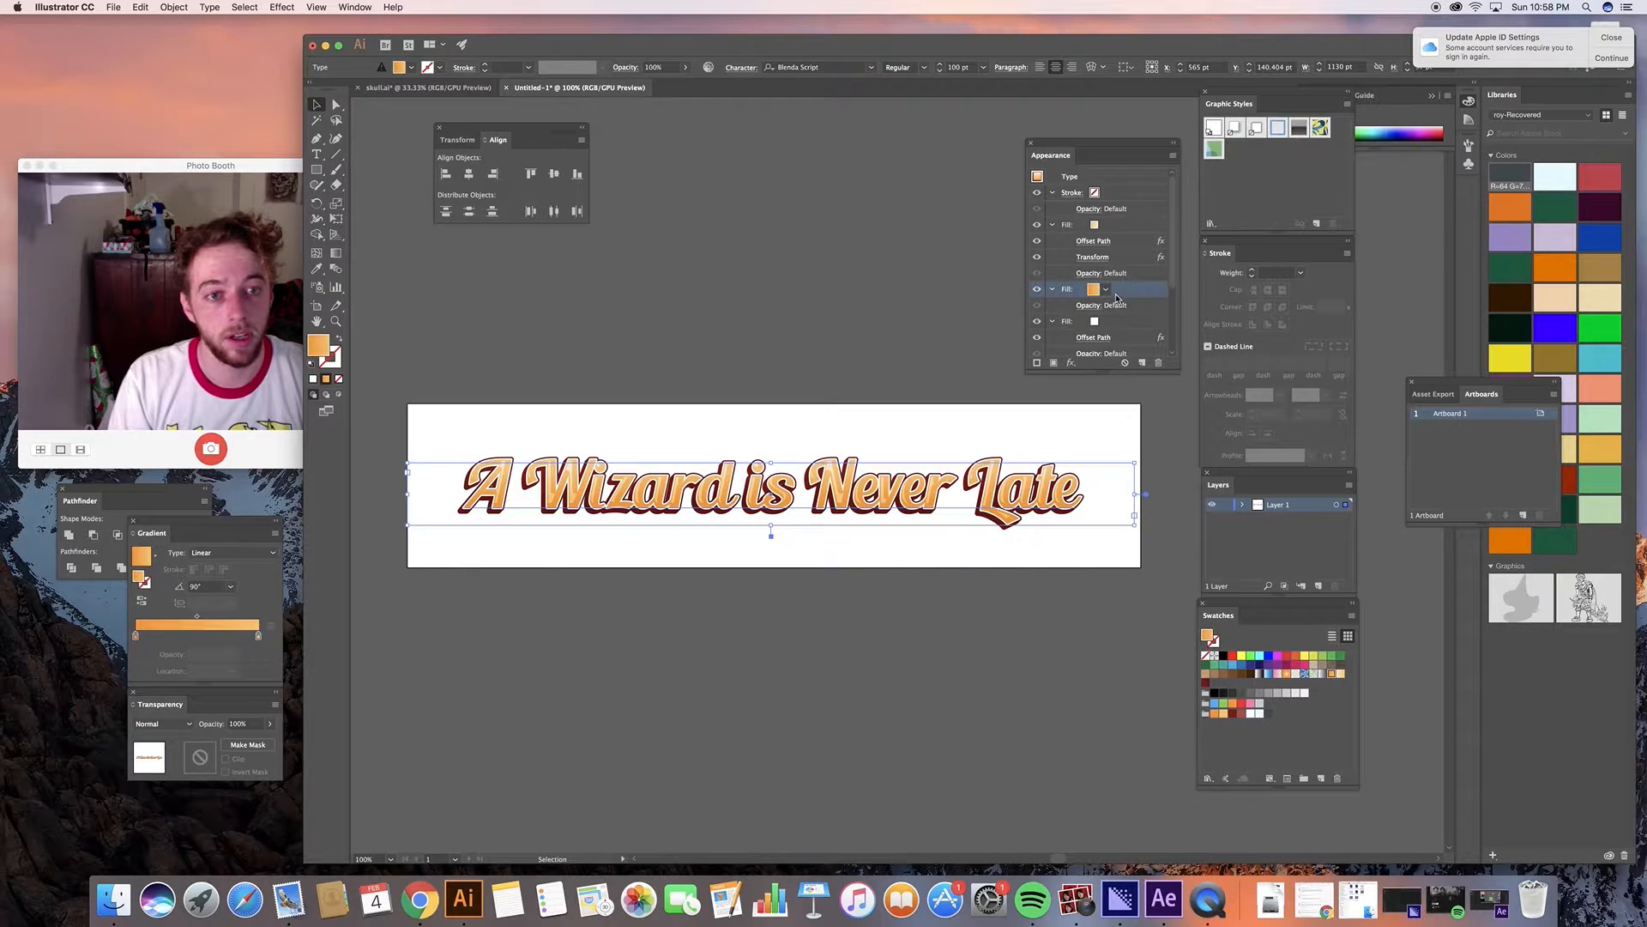
scroll(1115, 269, down, 4)
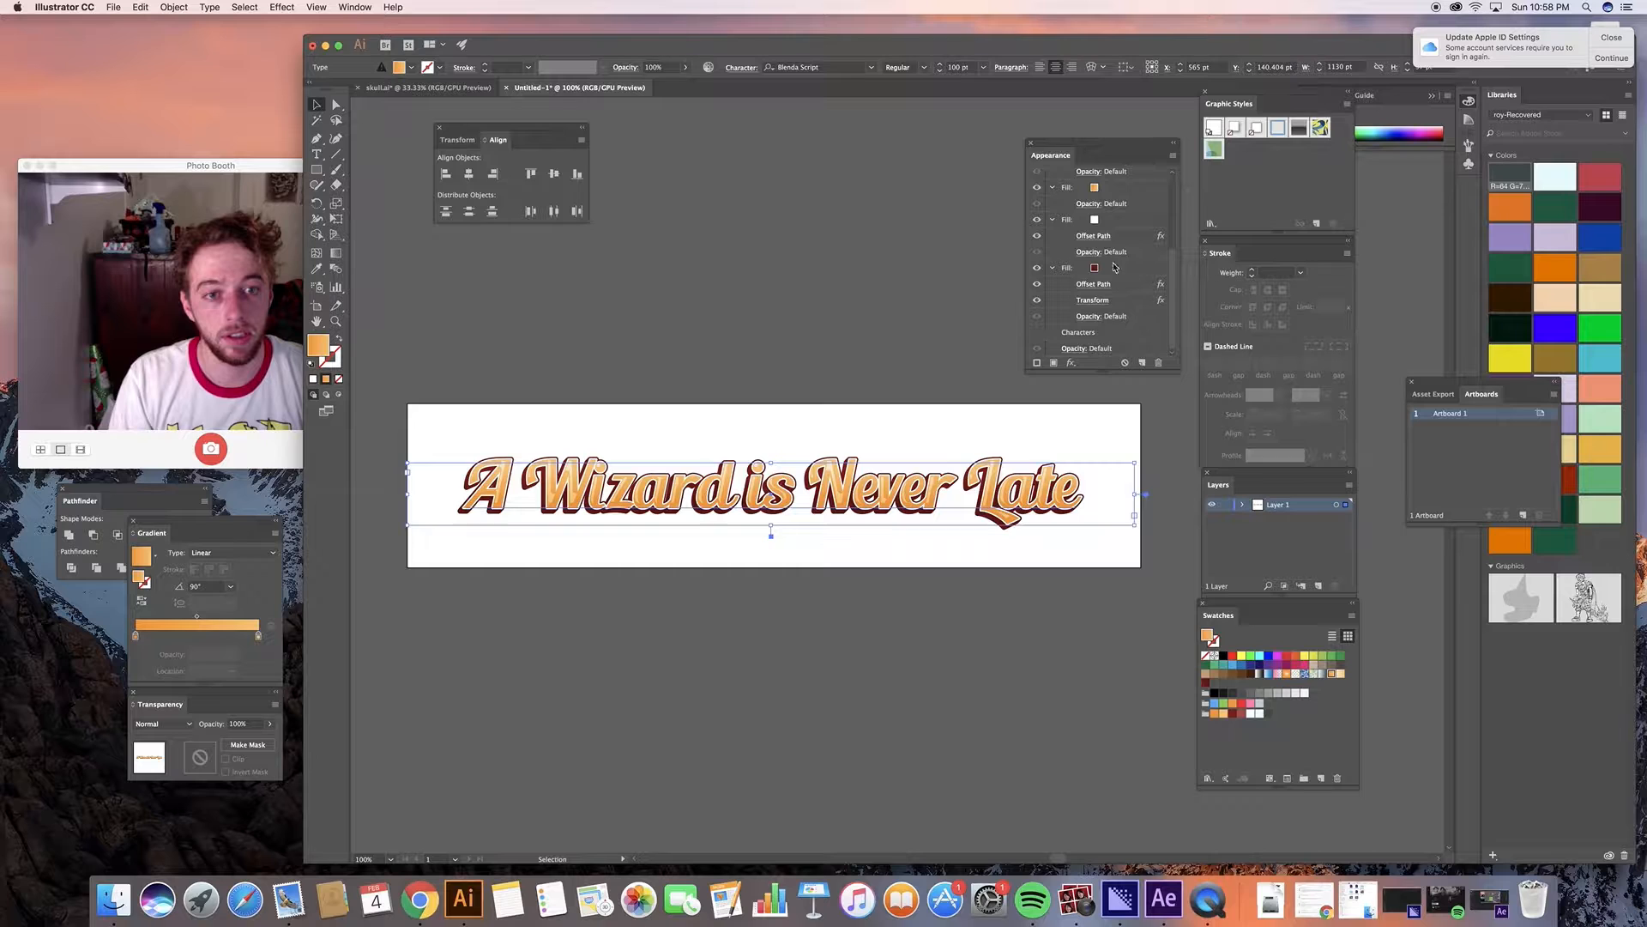
click(1109, 188)
drag(1105, 298, 1098, 326)
Set the bottommost fill to the light-to-dark blue gradient swatch.
click(1108, 303)
click(1105, 305)
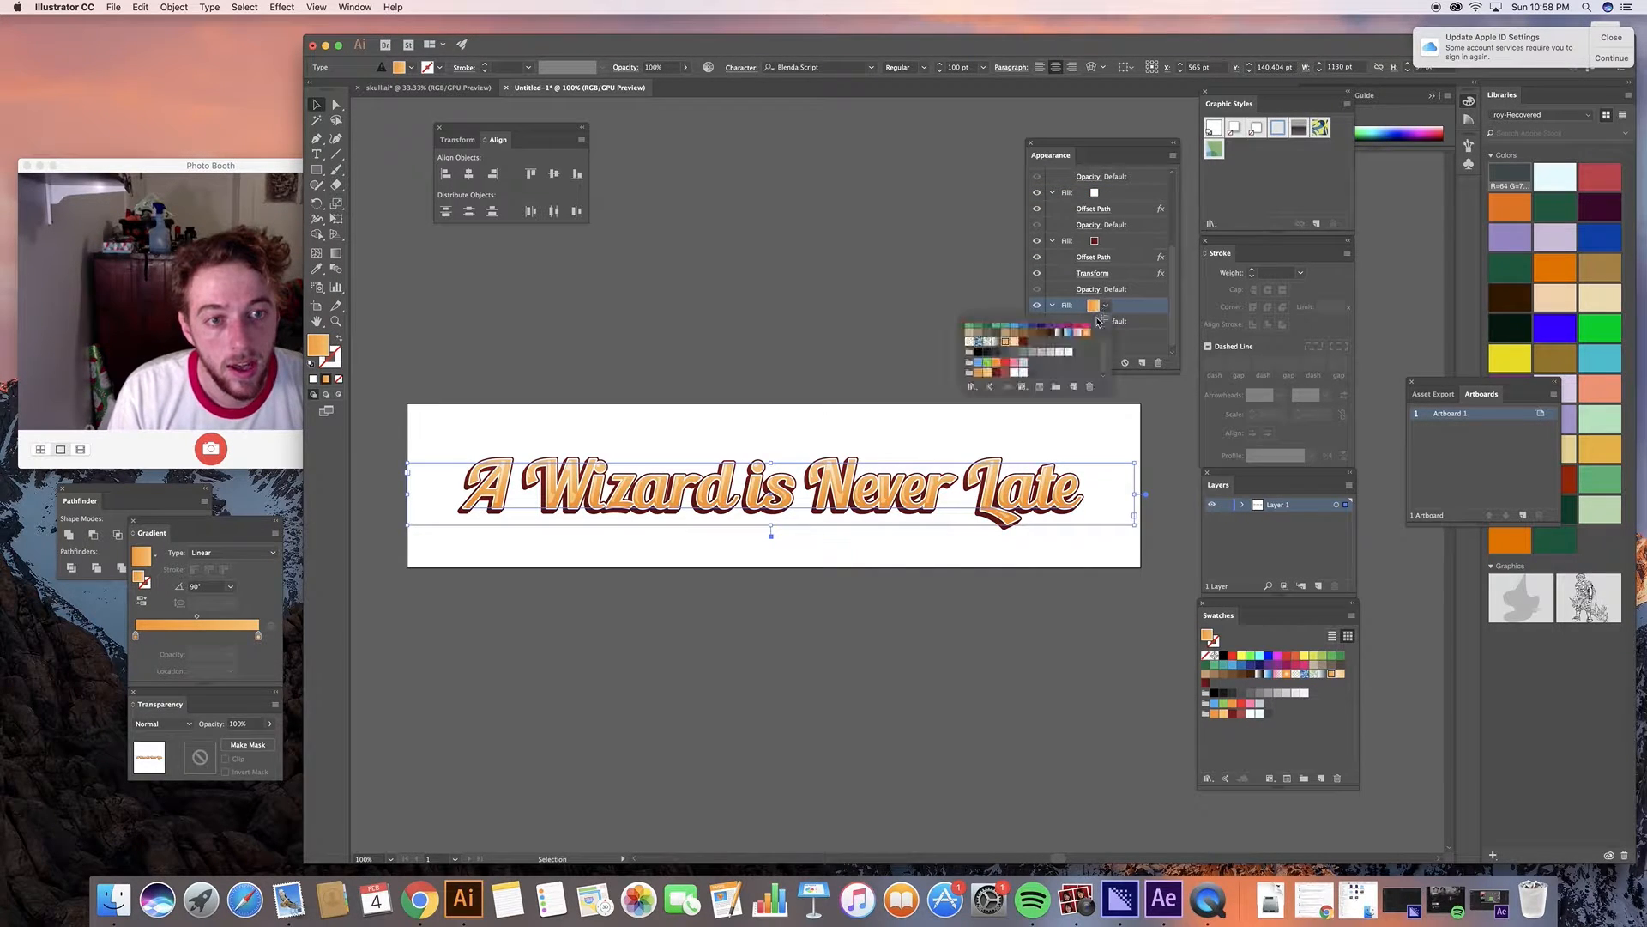
scroll(1036, 361, up, 3)
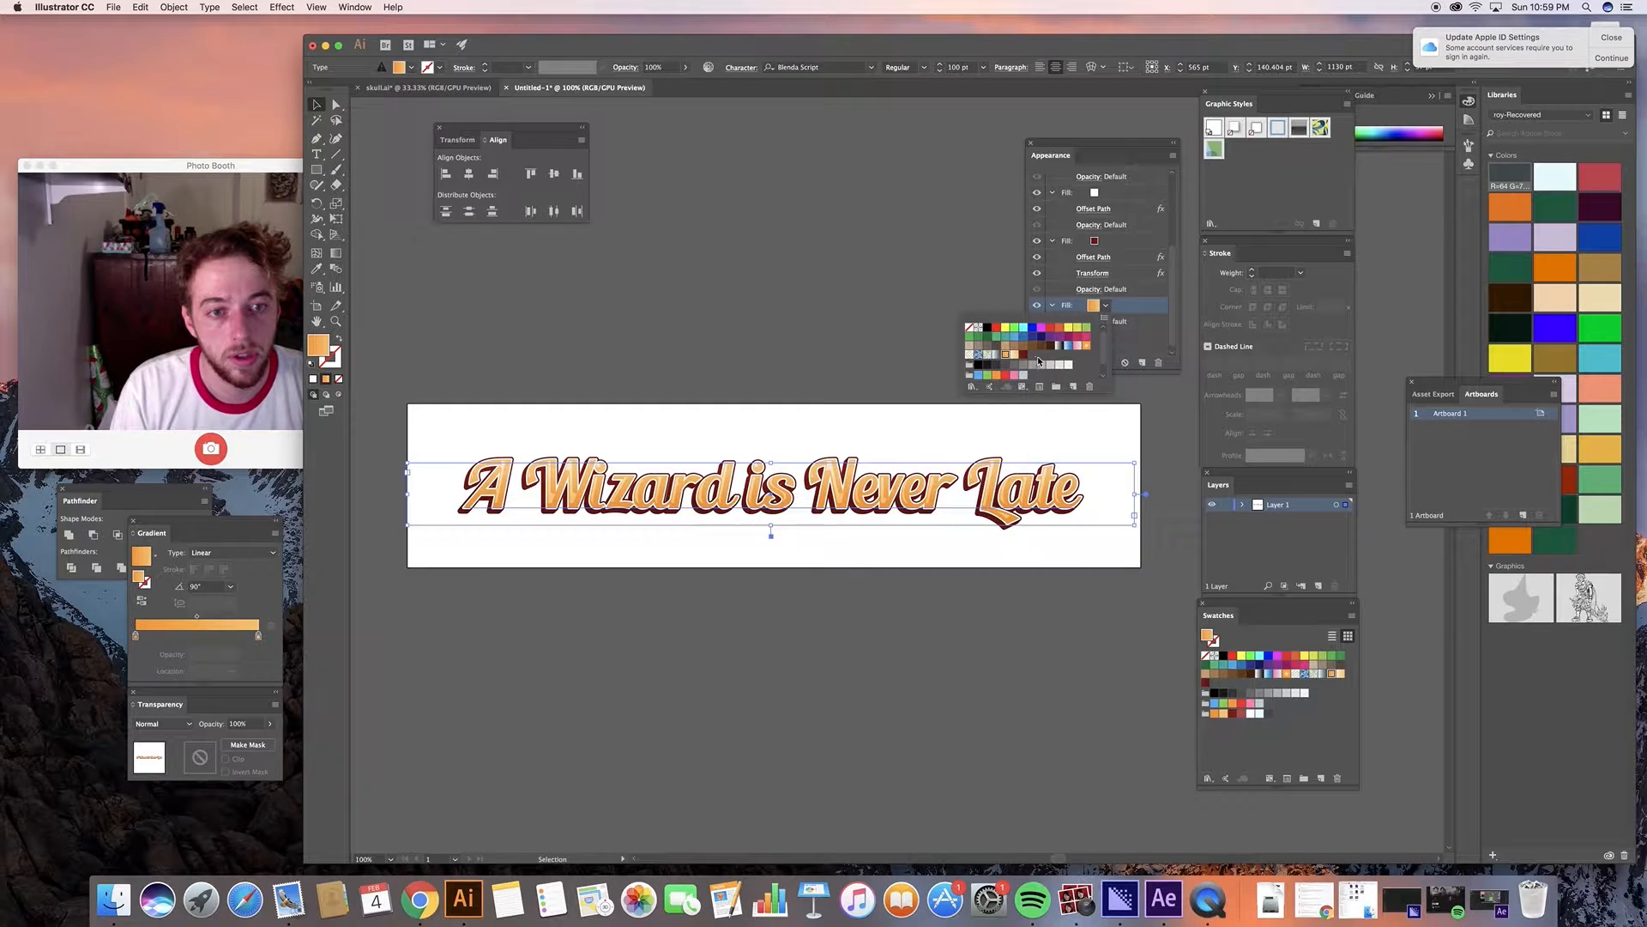
click(1069, 346)
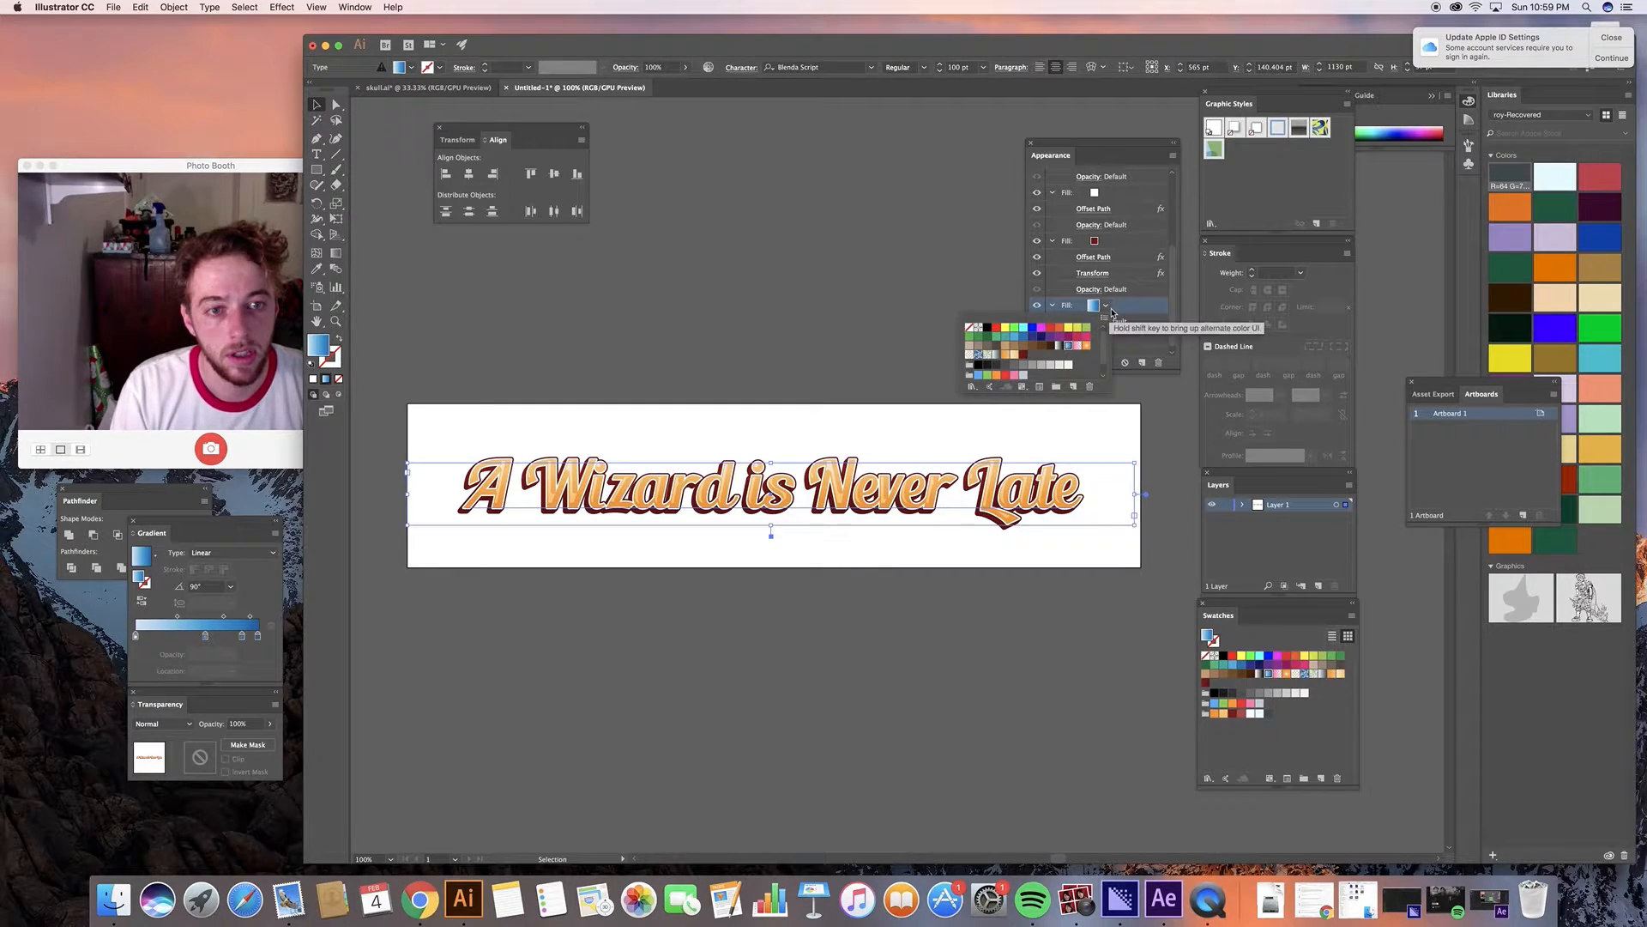
click(1118, 307)
click(1071, 362)
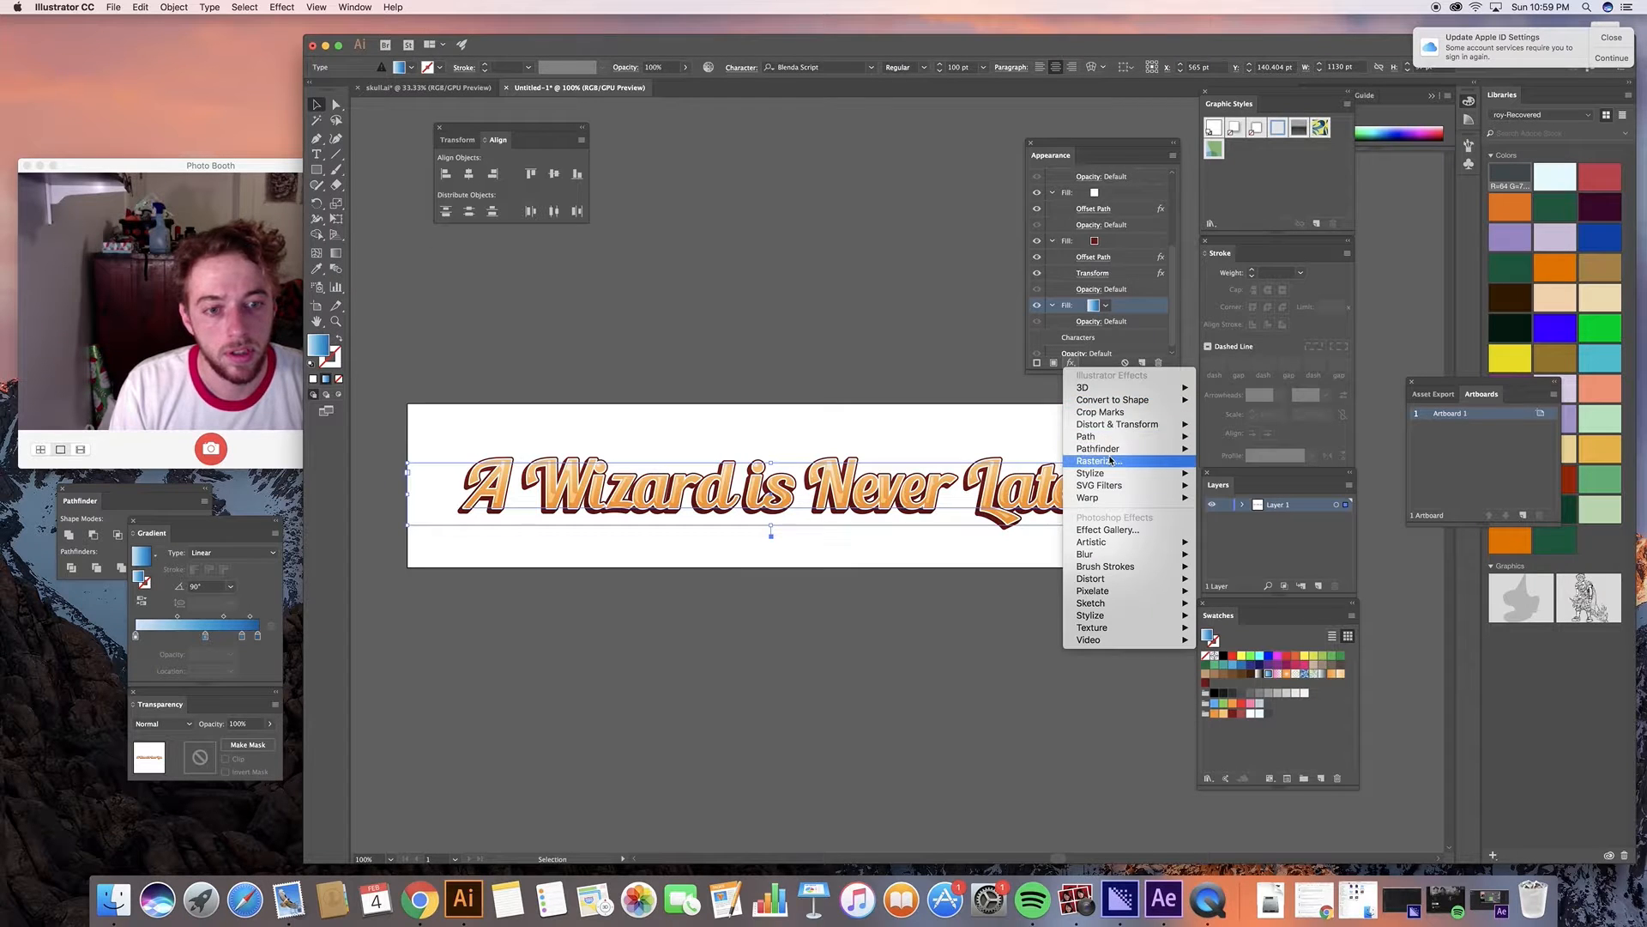
mouse_move(1112, 439)
click(1238, 447)
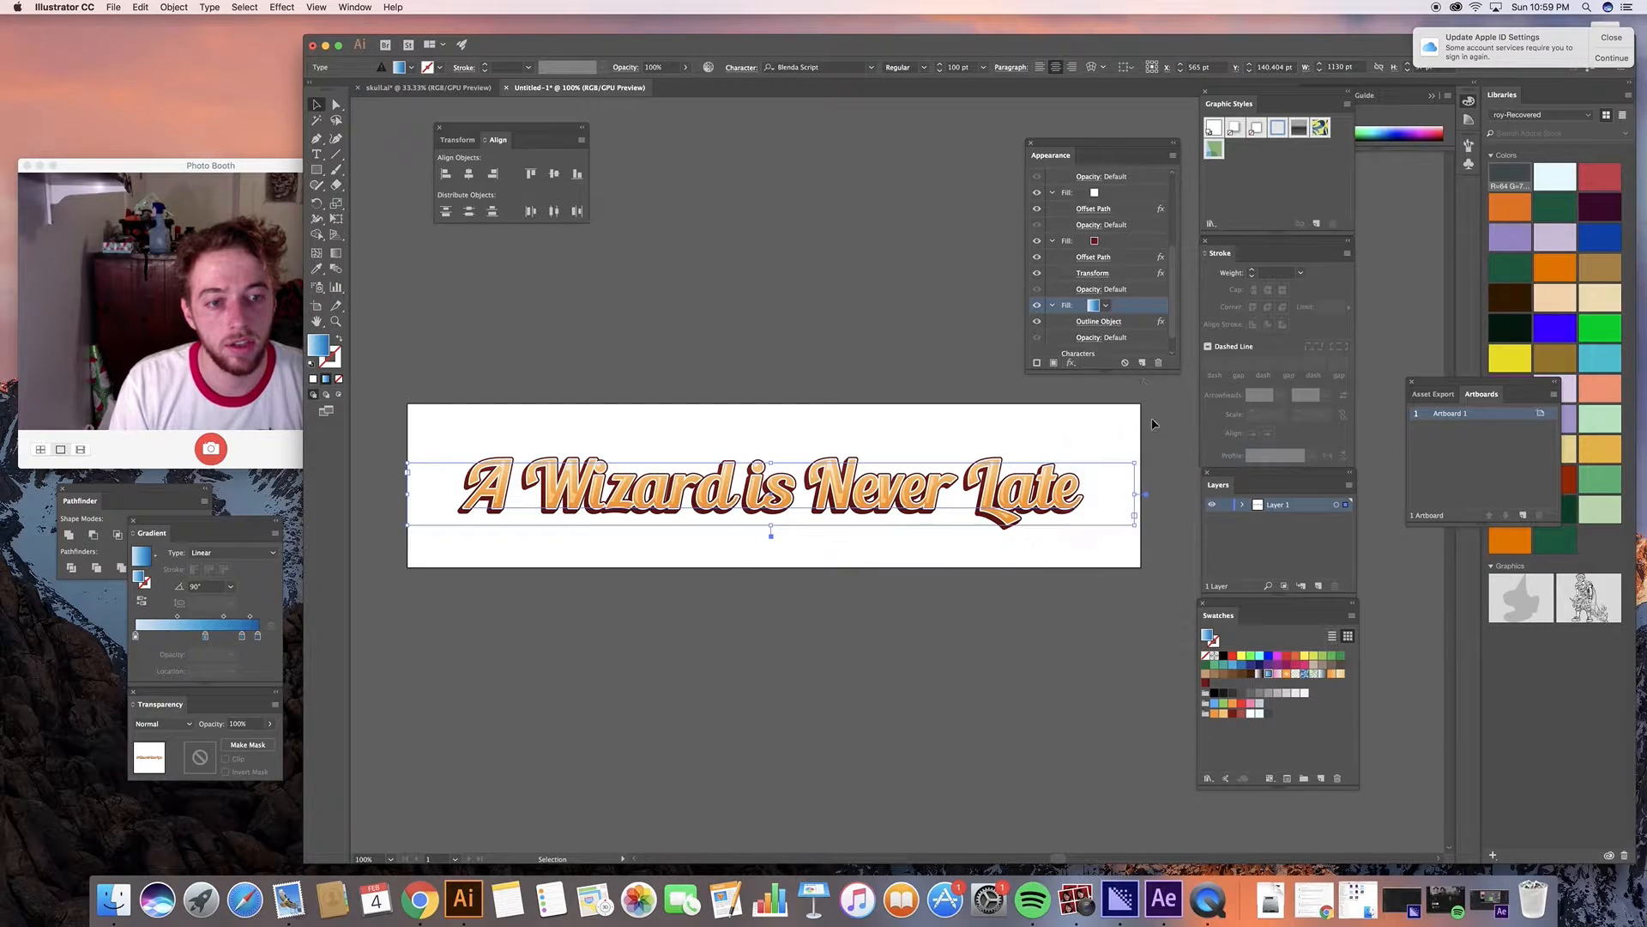
click(1158, 362)
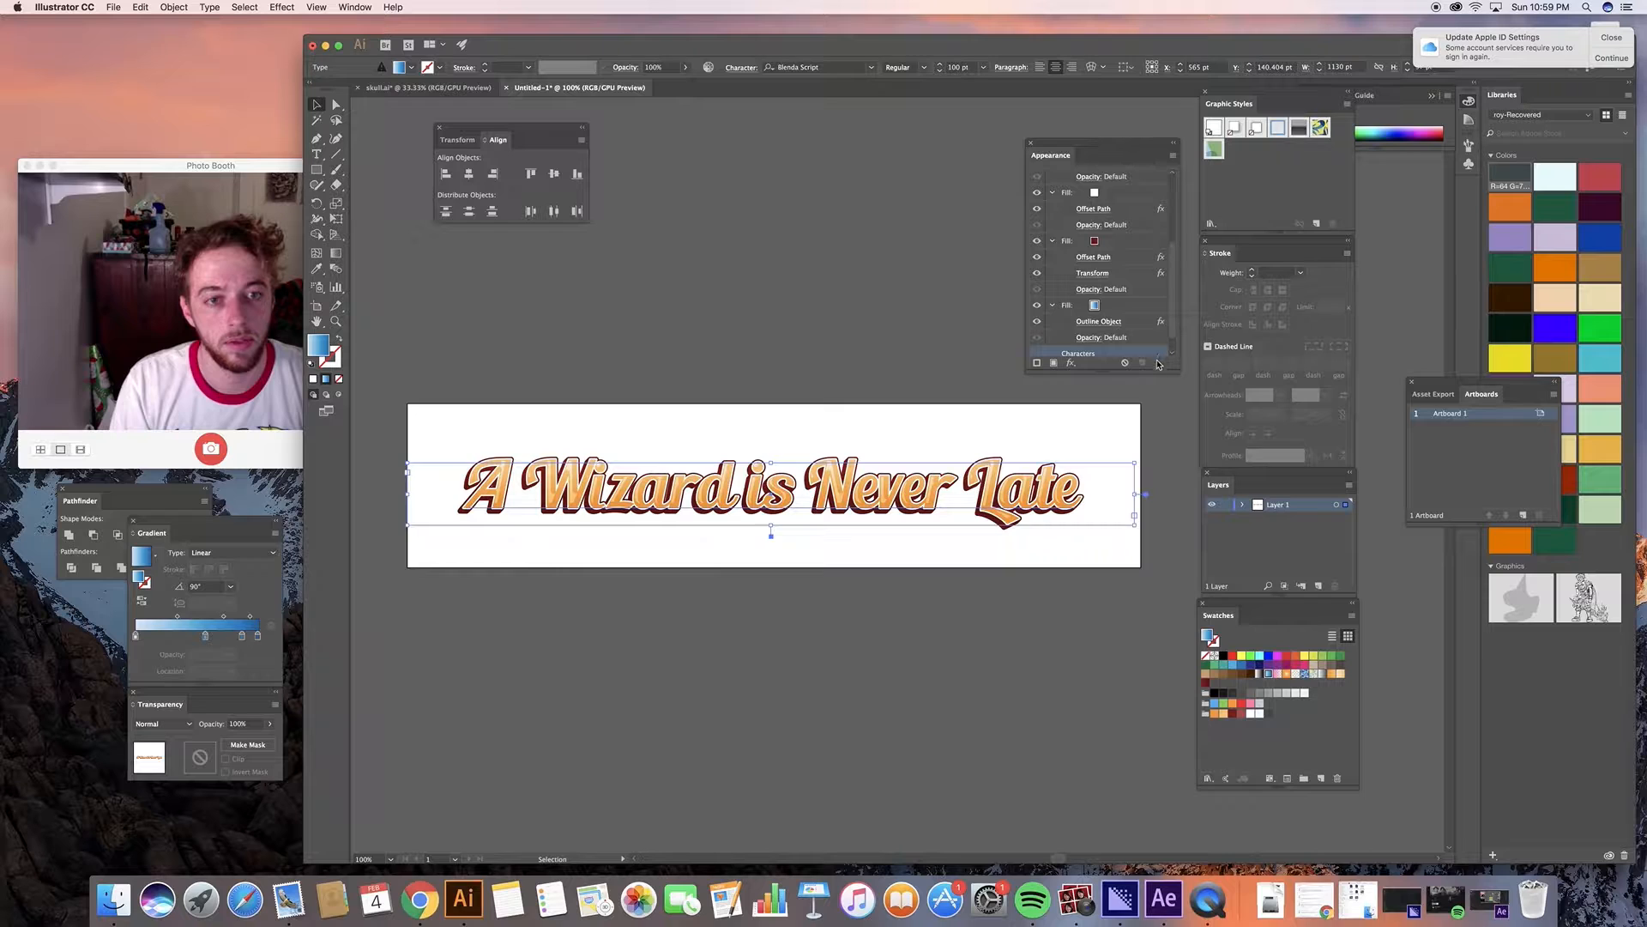
click(1118, 309)
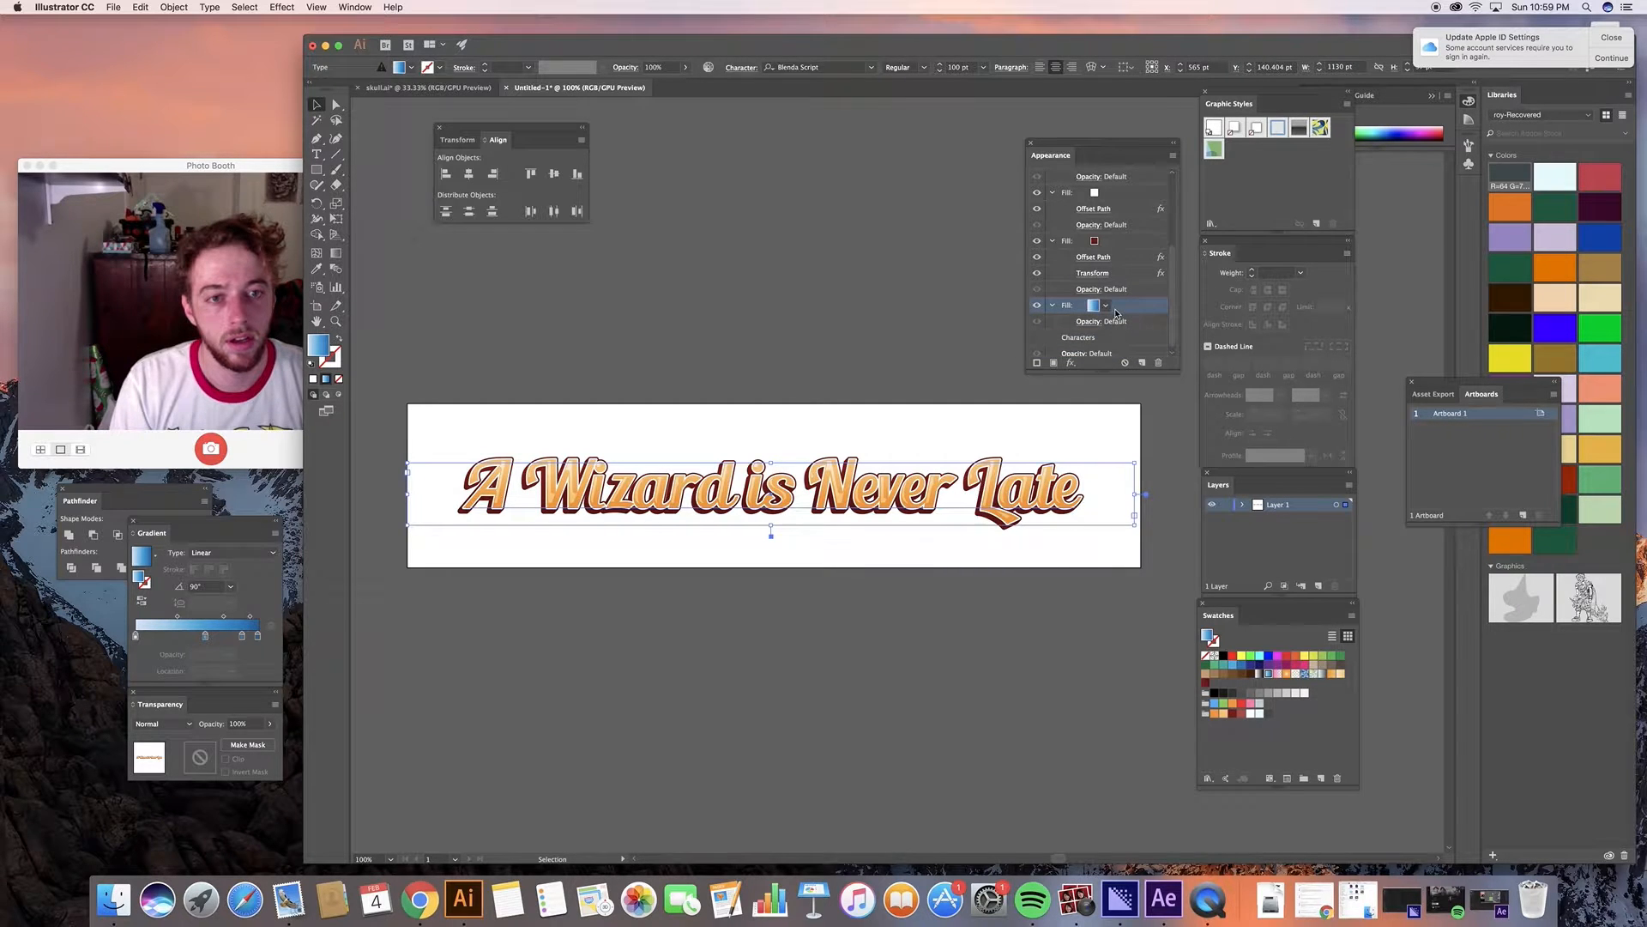
Add an Offset Path effect of 25 pt with round joins to the blue gradient fill.
click(1071, 363)
mouse_move(1109, 427)
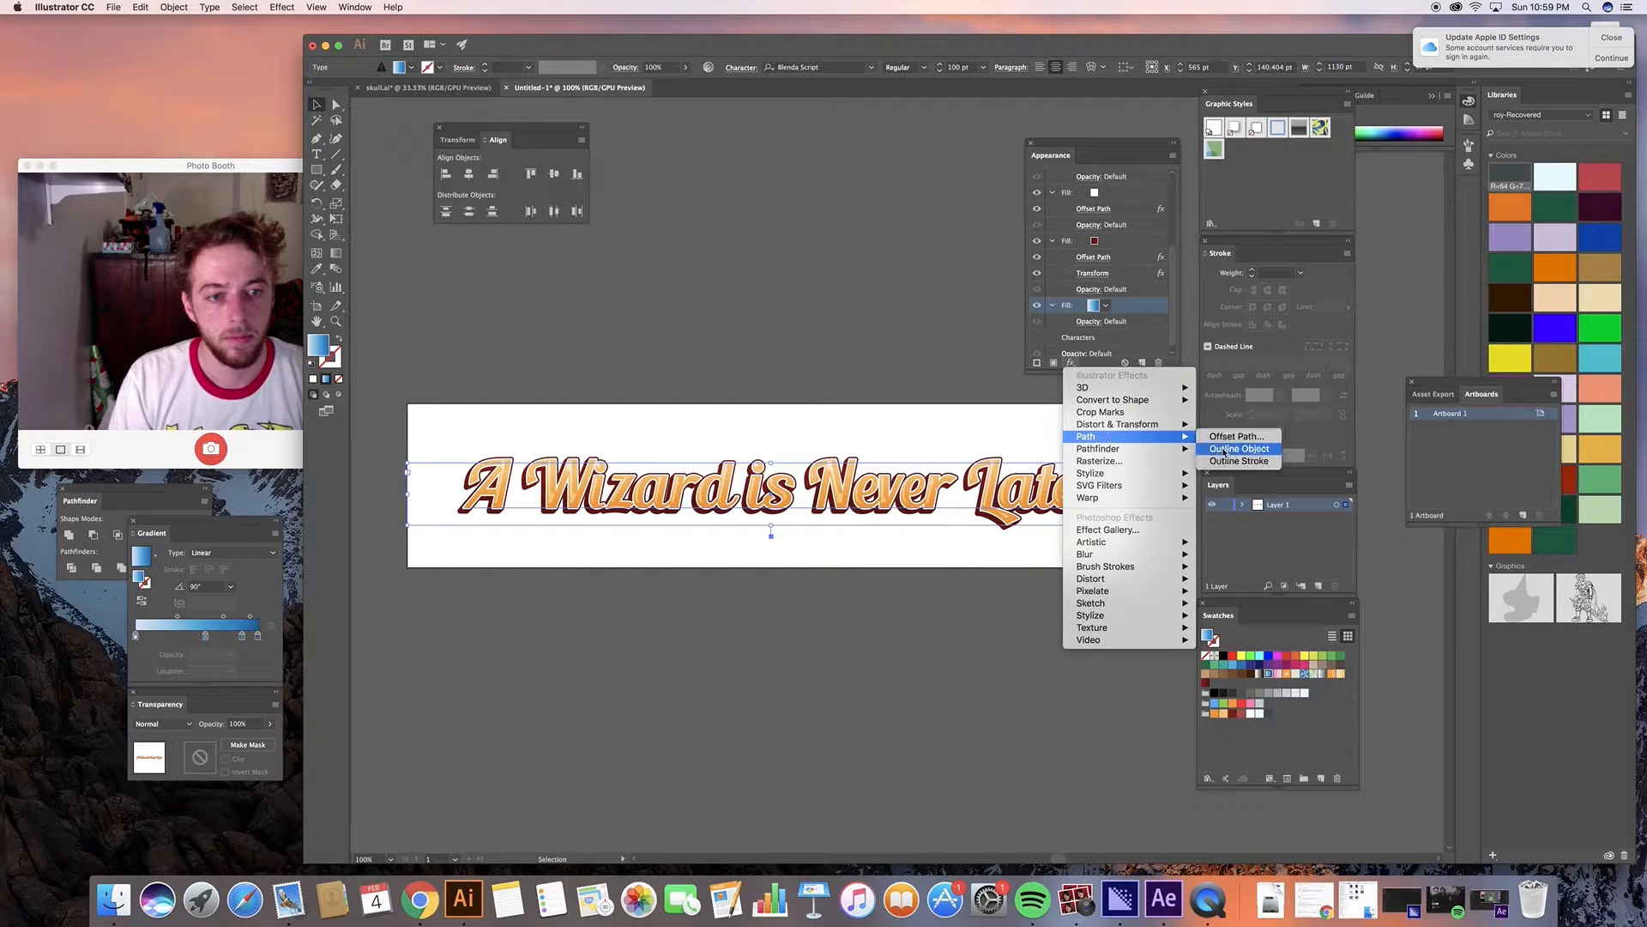
click(1218, 436)
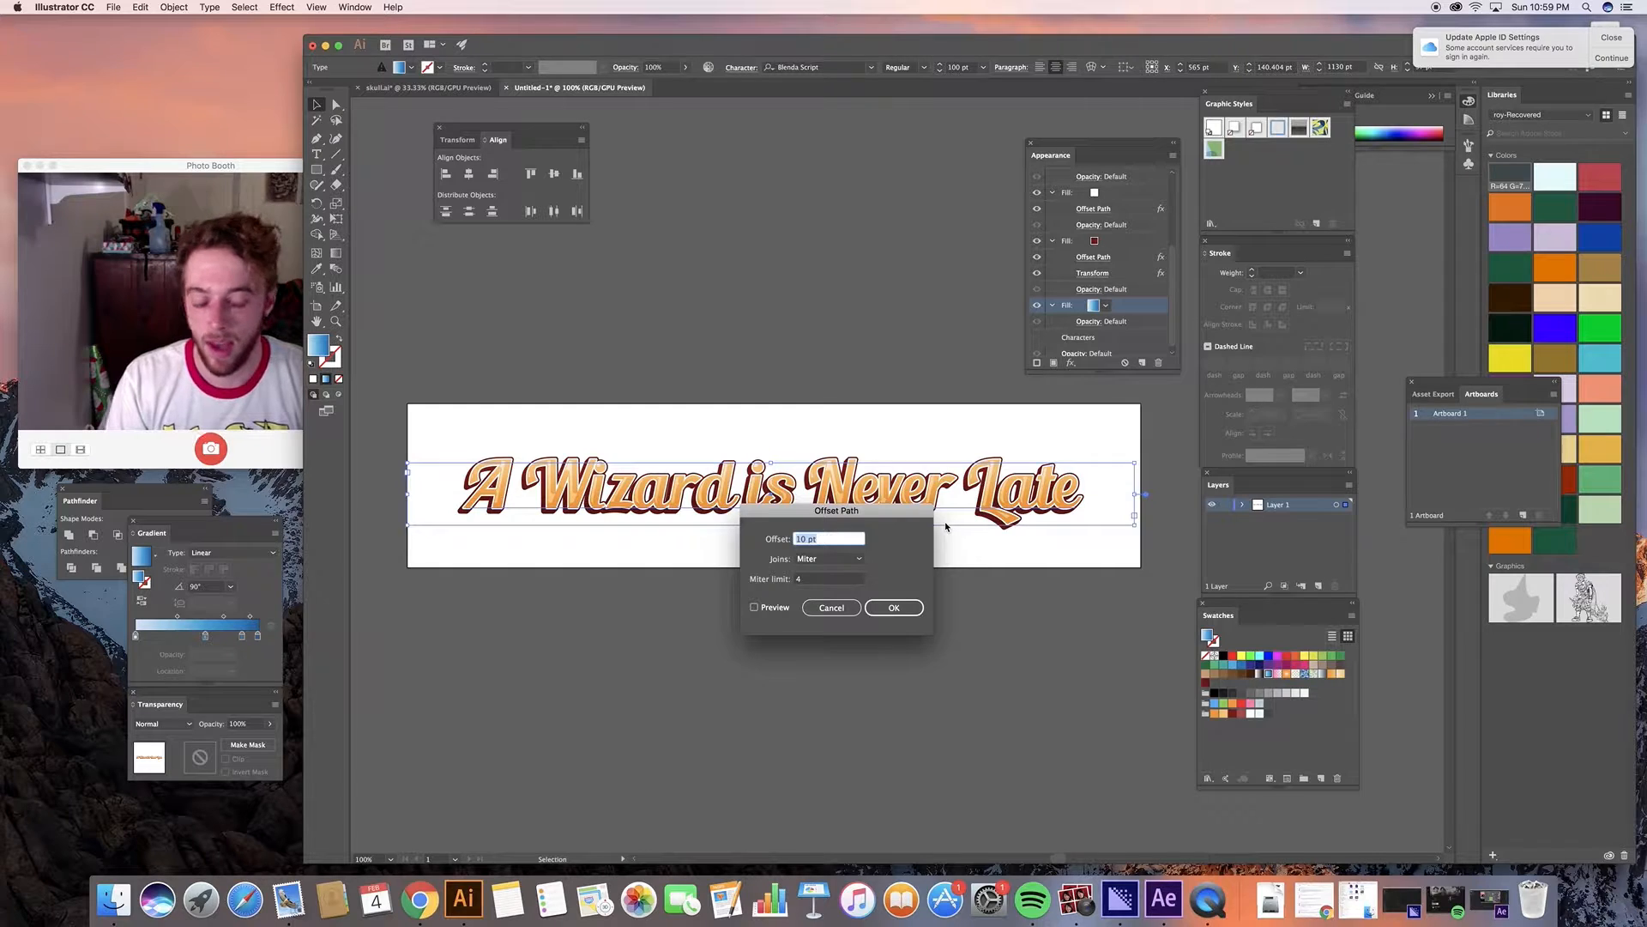
text(25)
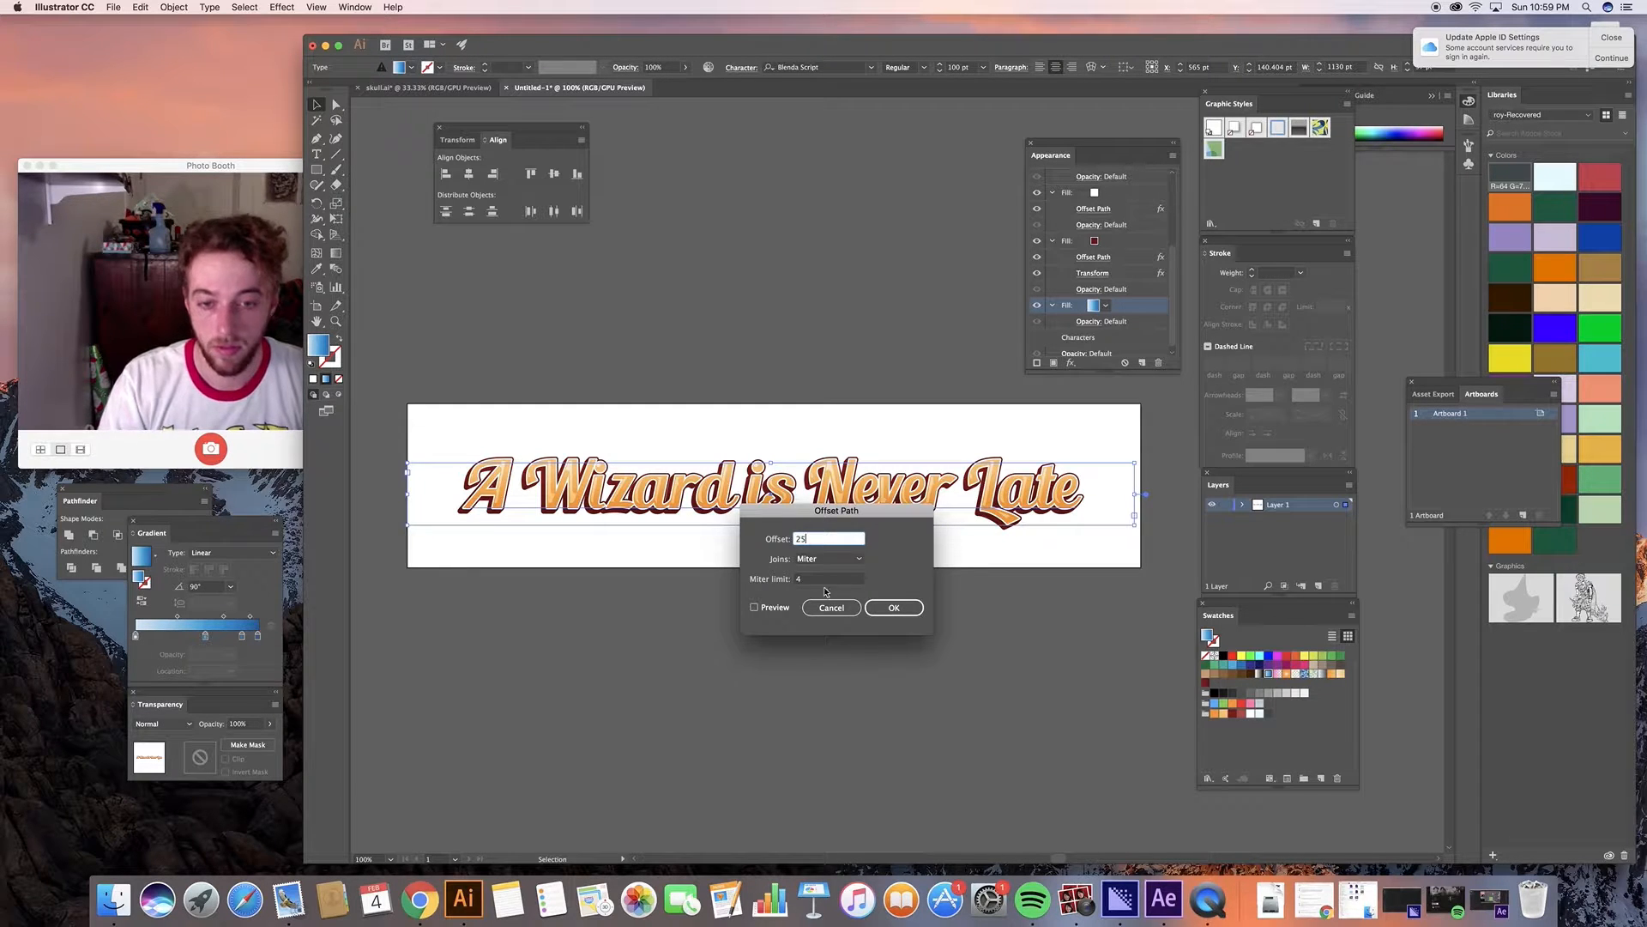
click(755, 608)
click(829, 559)
click(815, 574)
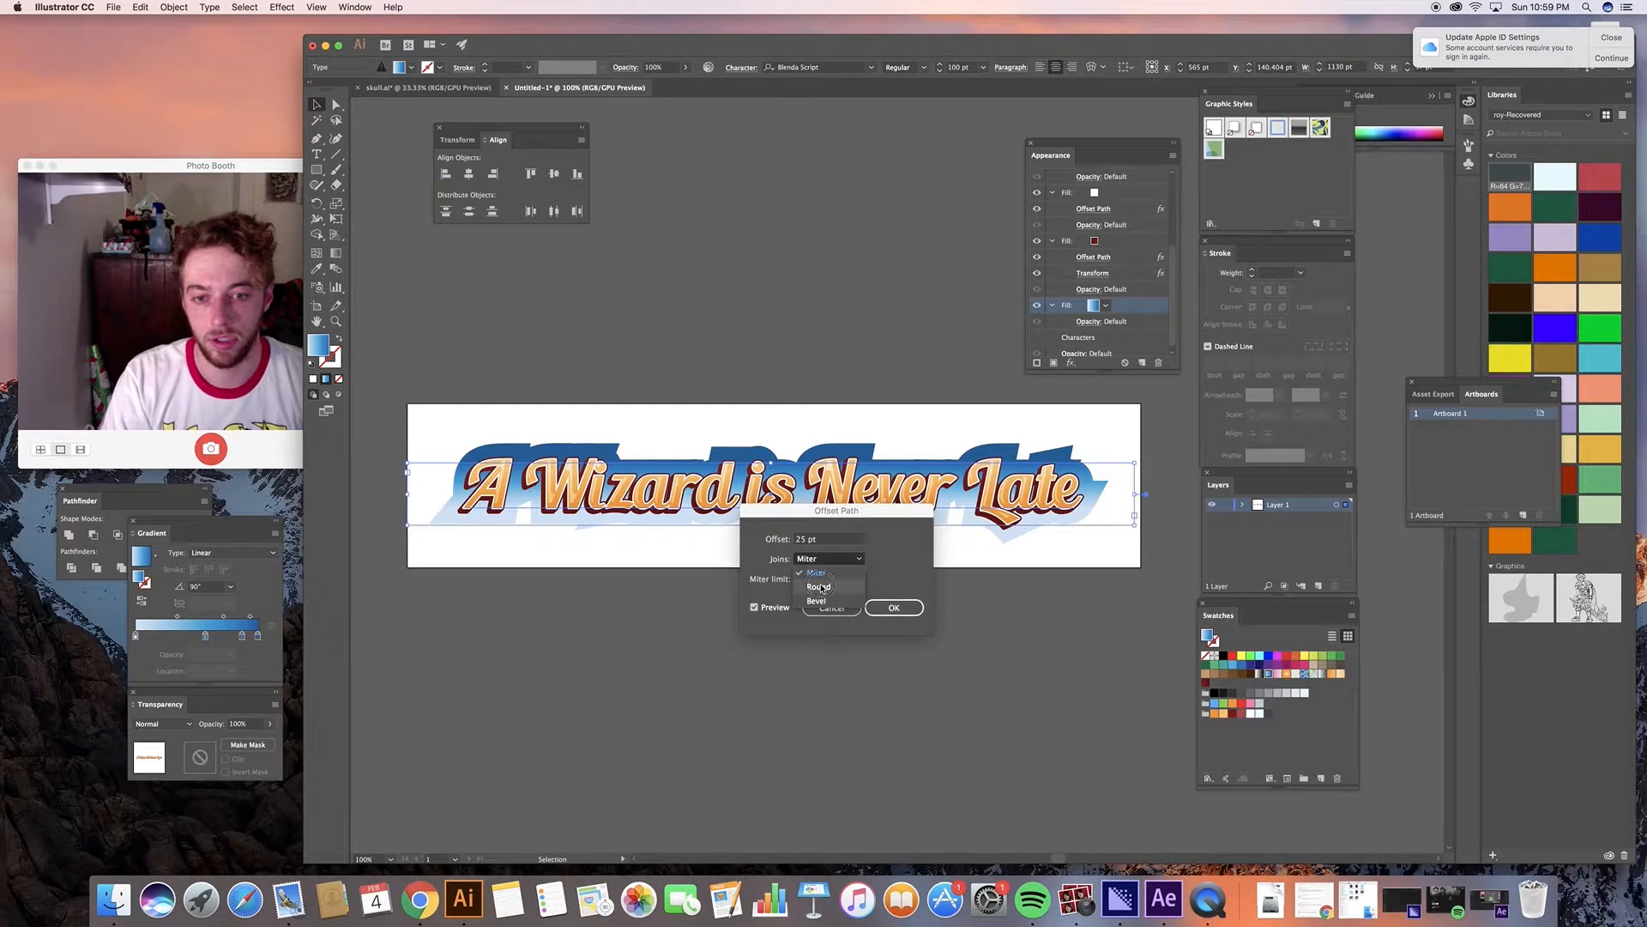
click(894, 607)
Reverse the blue gradient, delete its two darkest stops, and move the remaining mid-blue stop to location 0%.
click(142, 601)
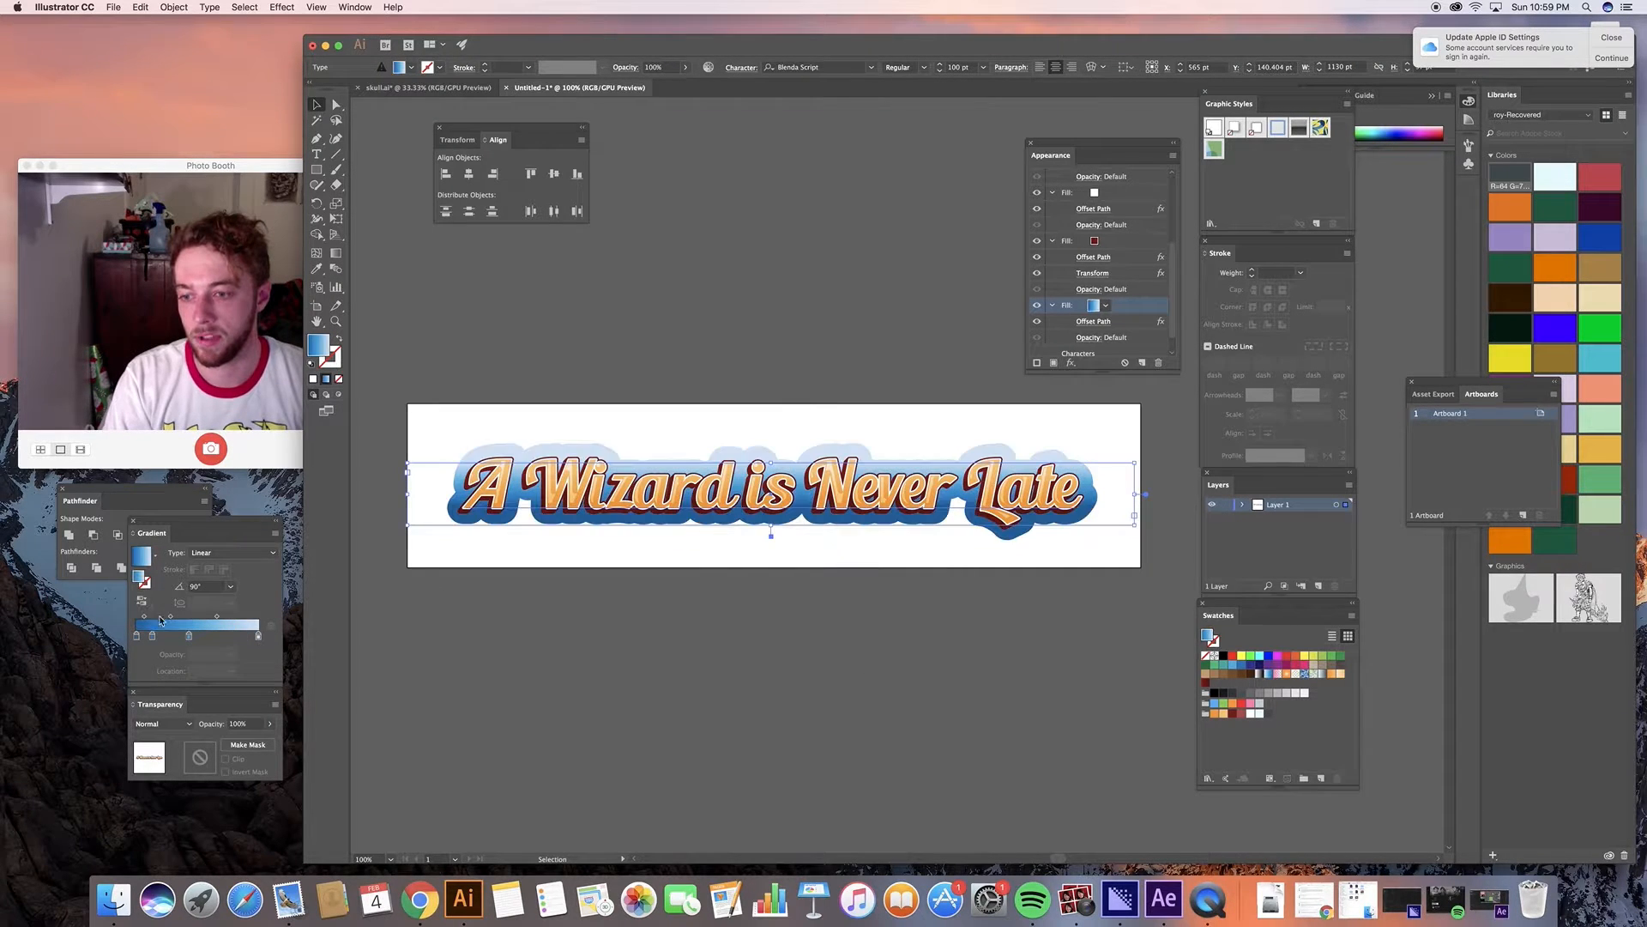
click(137, 637)
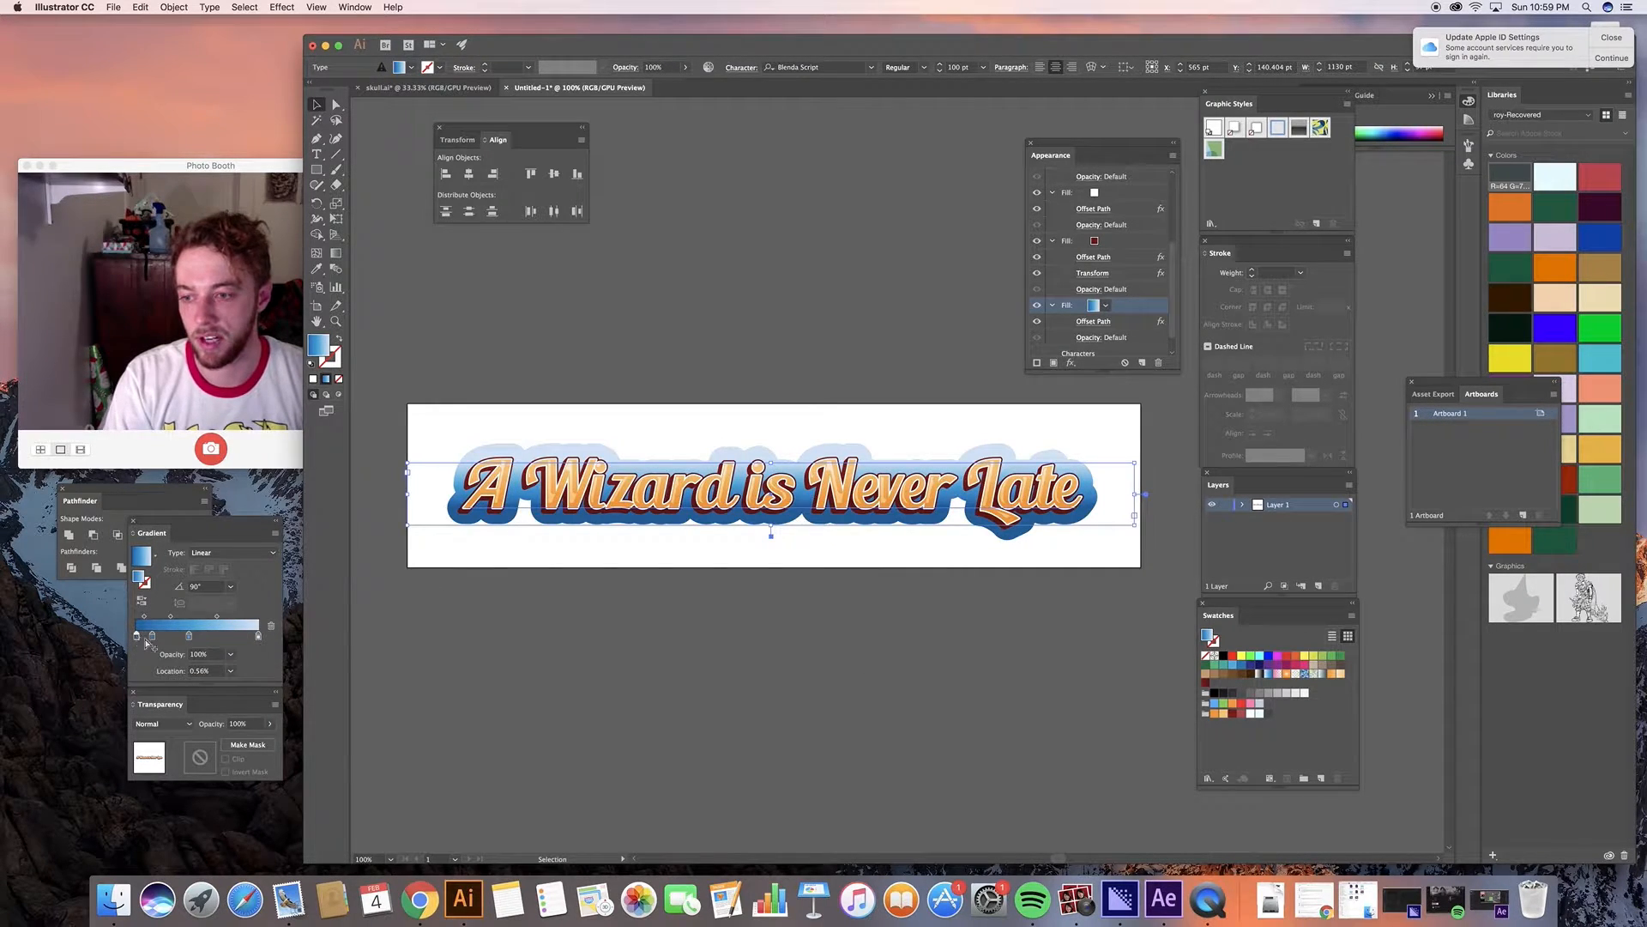
click(271, 626)
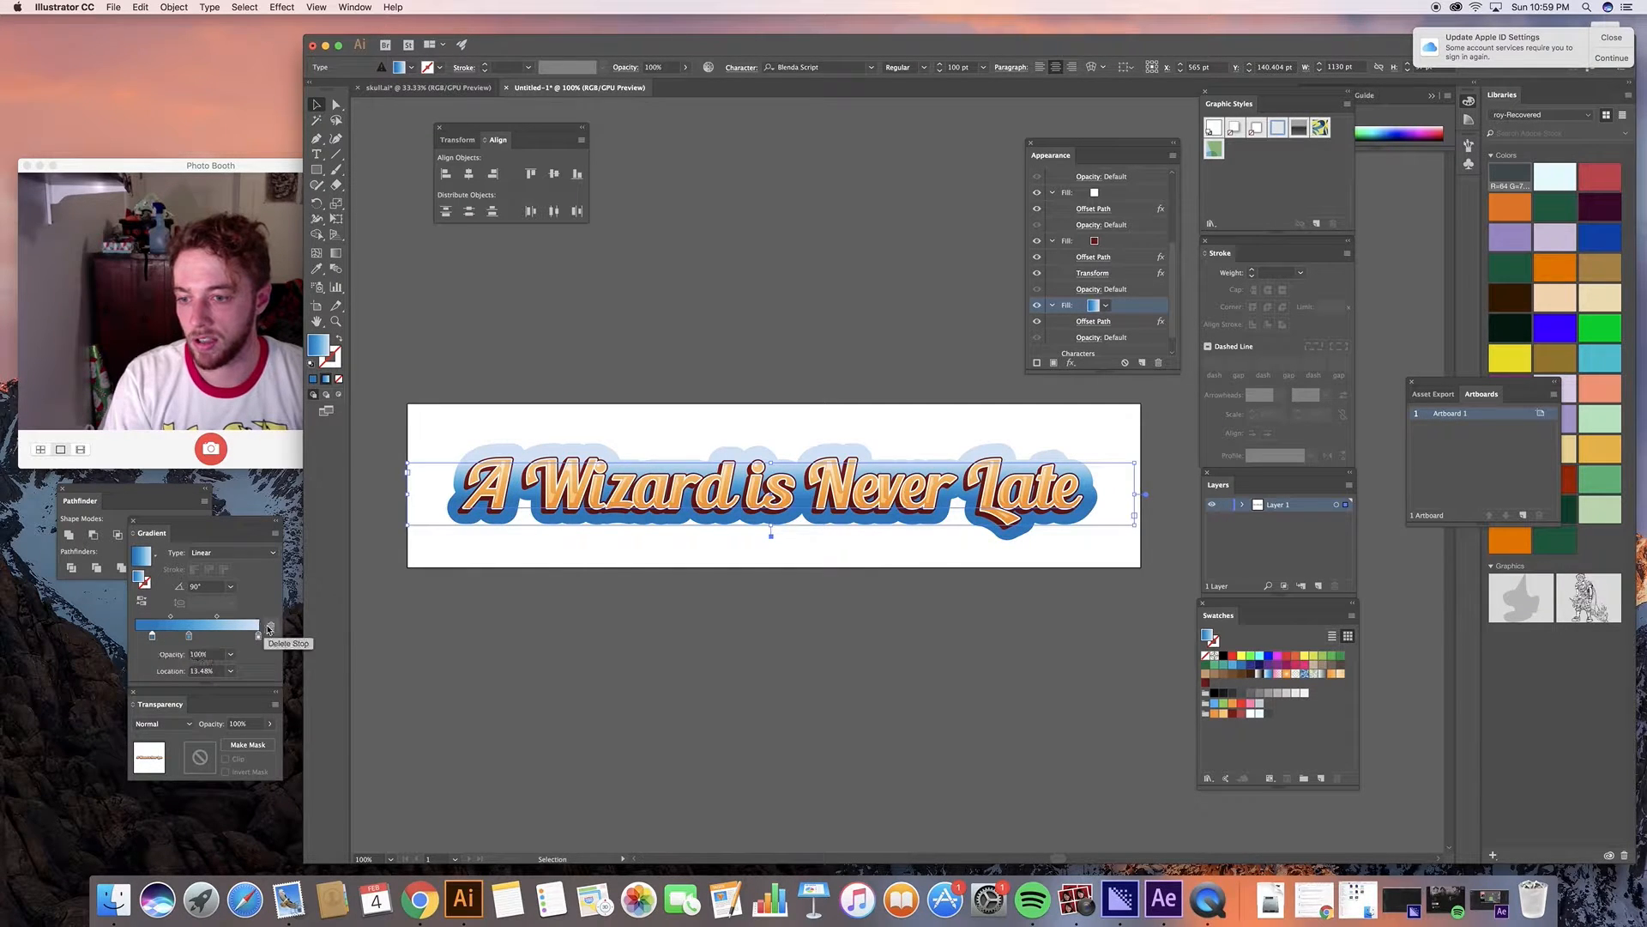
click(268, 631)
drag(189, 636, 124, 636)
click(633, 654)
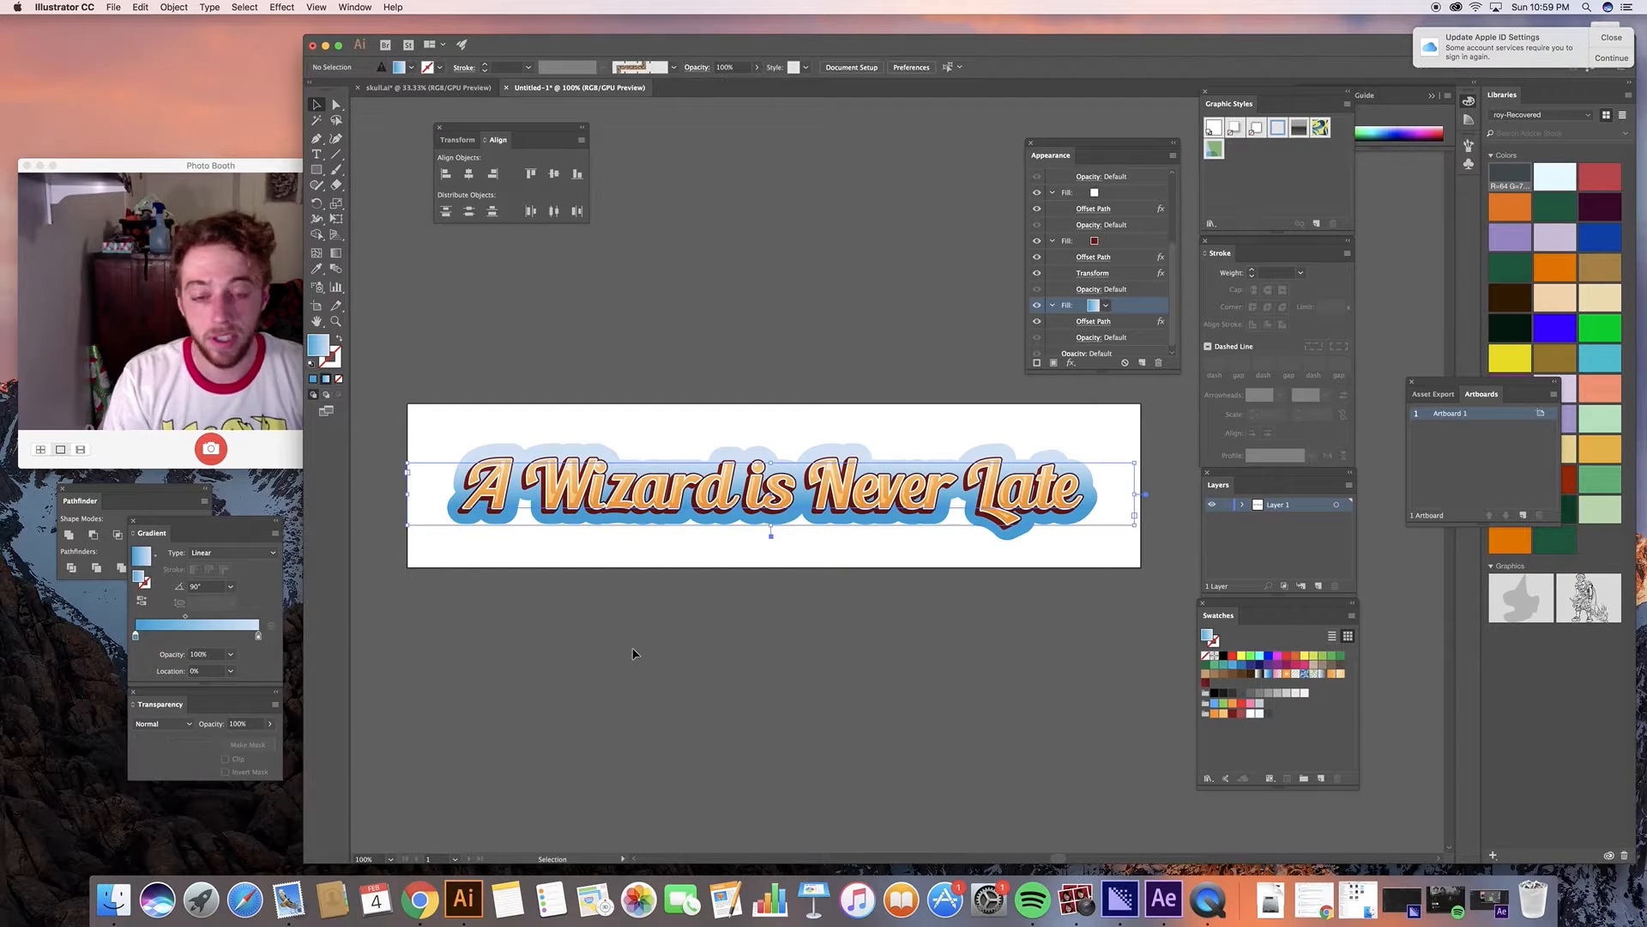
Add a Multiply drop shadow to the blue fill with 75% opacity, -2 pt X offset, 2 pt Y offset and 2 pt blur.
click(841, 486)
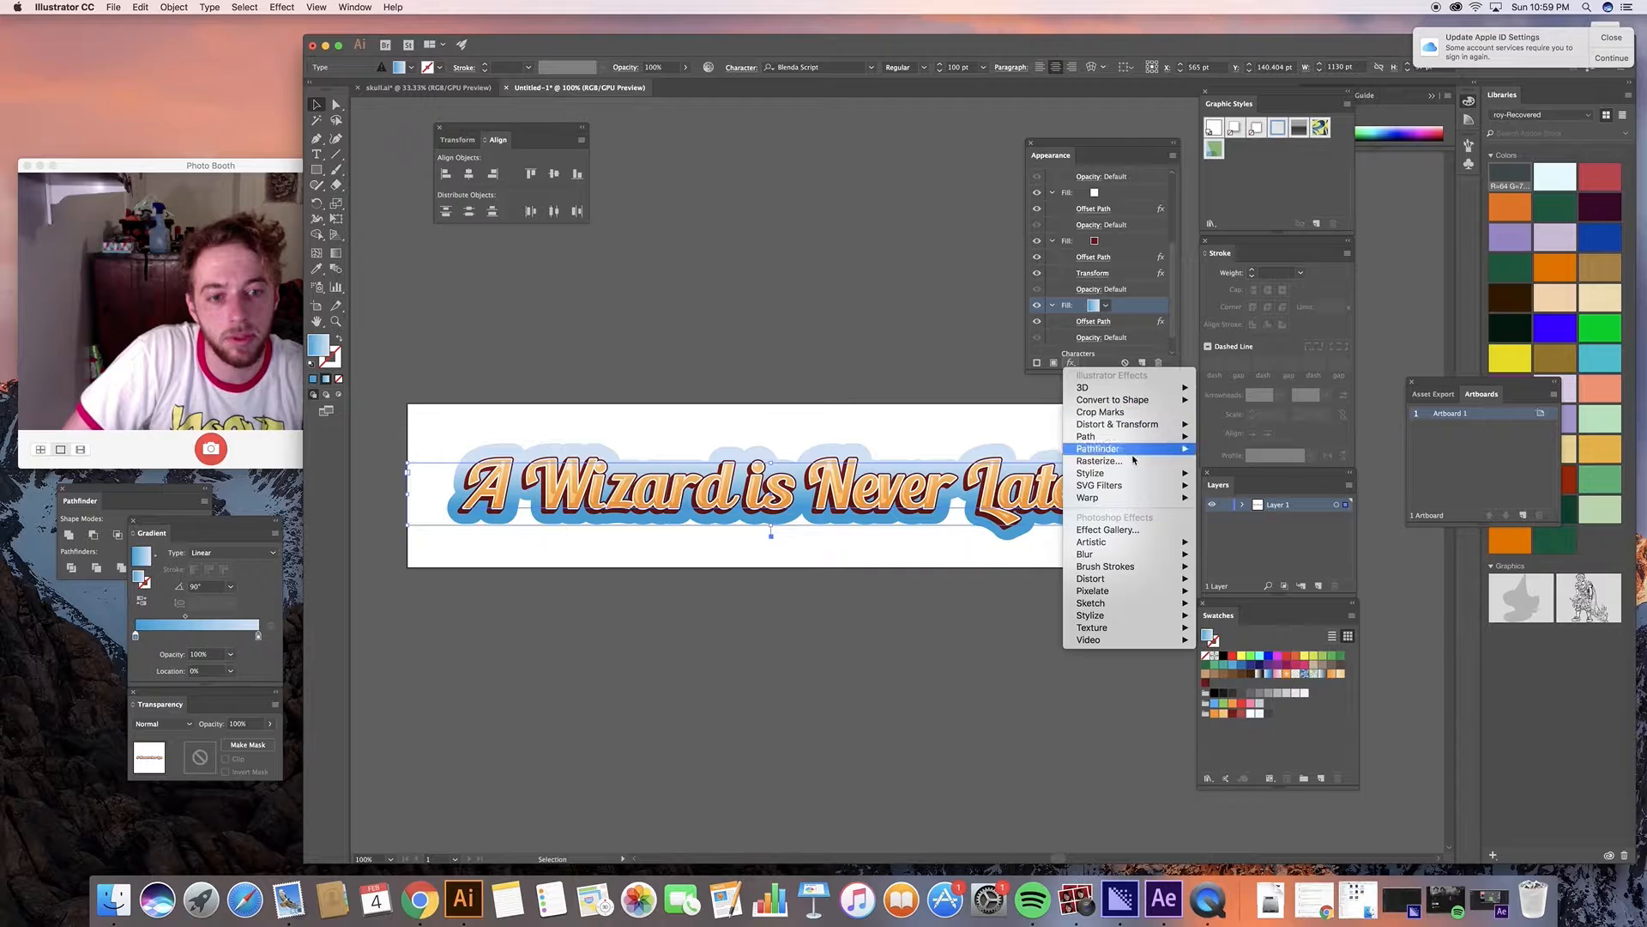
mouse_move(1136, 474)
click(1240, 473)
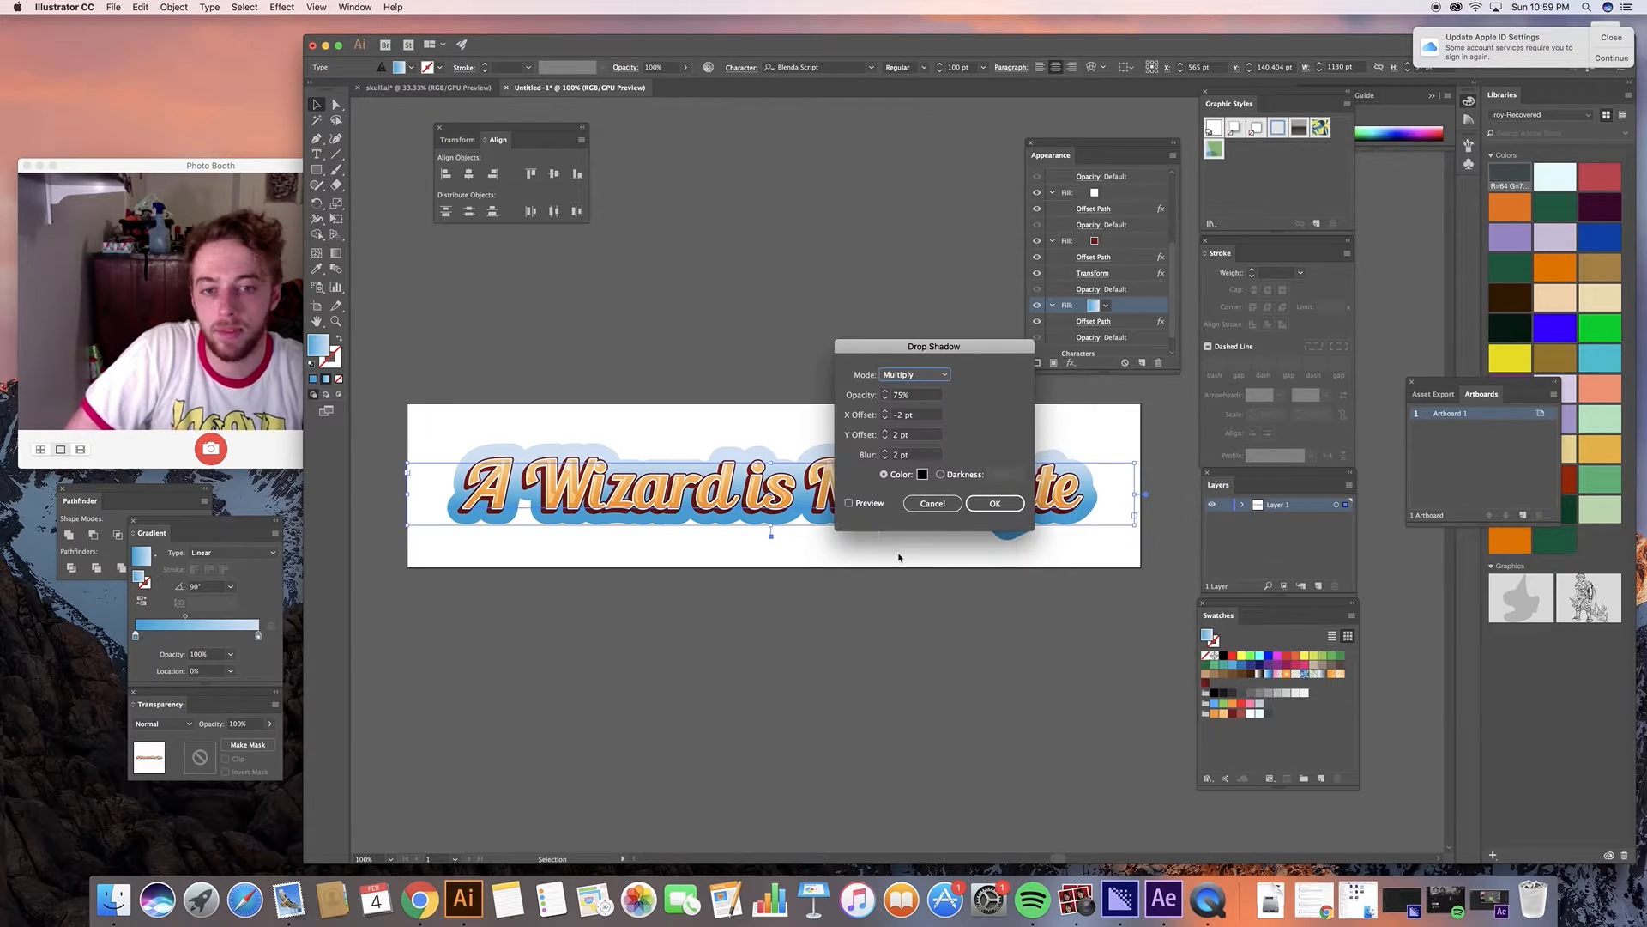
click(997, 504)
click(916, 568)
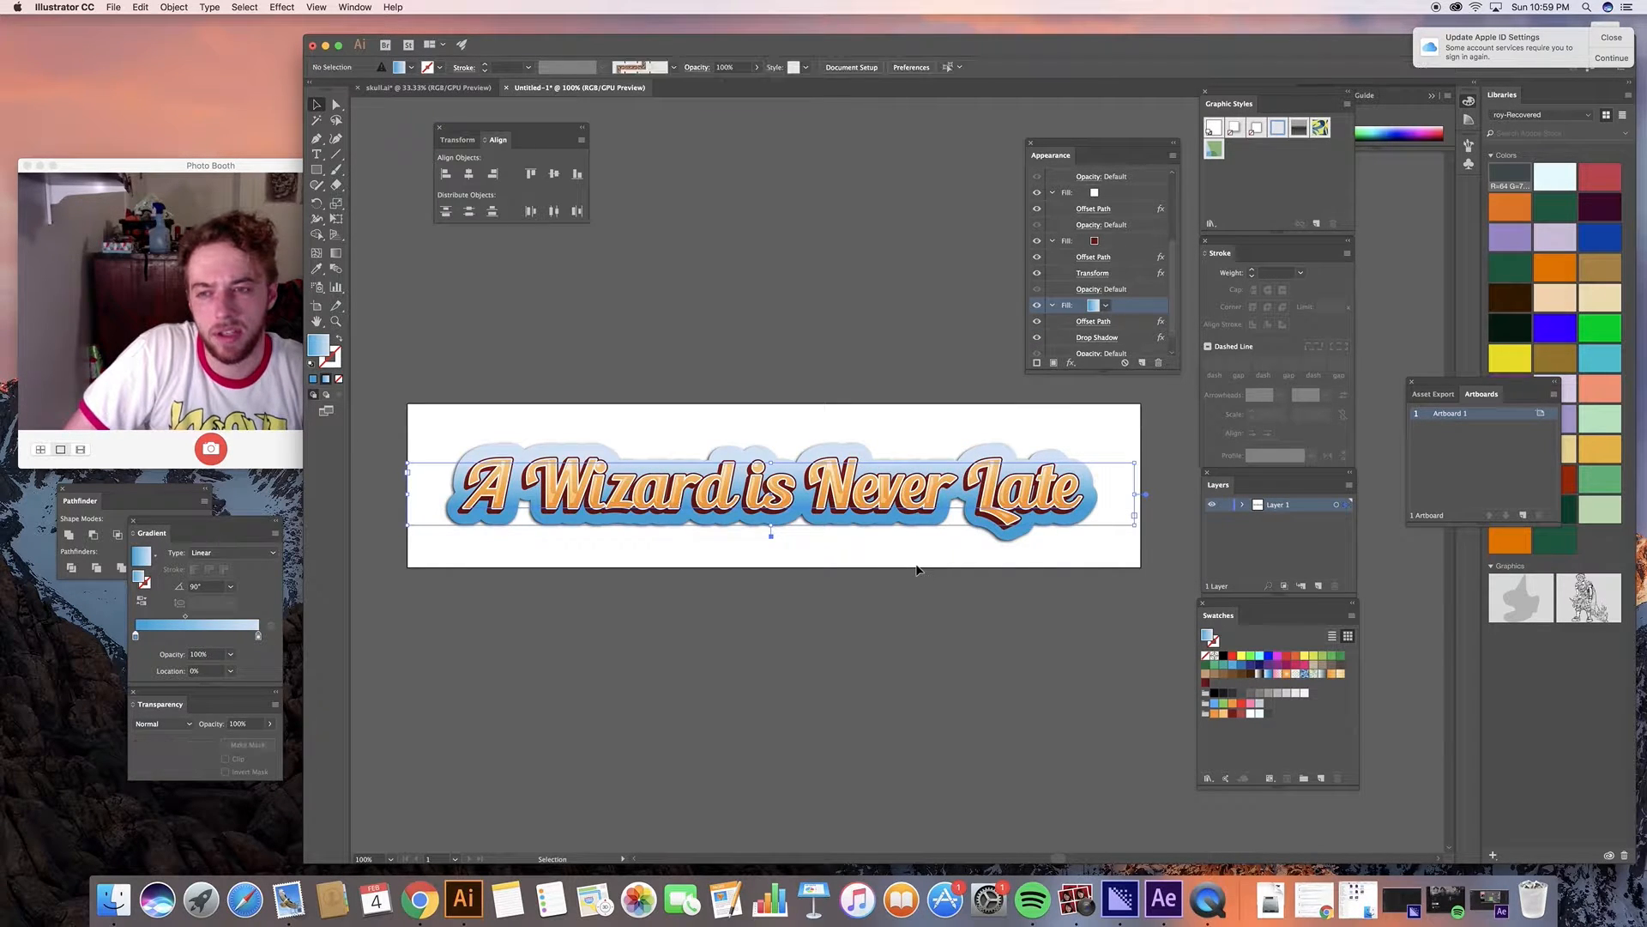
Add a Multiply drop shadow to the dark red fill with 75% opacity, -2 pt X offset, 2 pt Y offset and 2 pt blur.
click(850, 526)
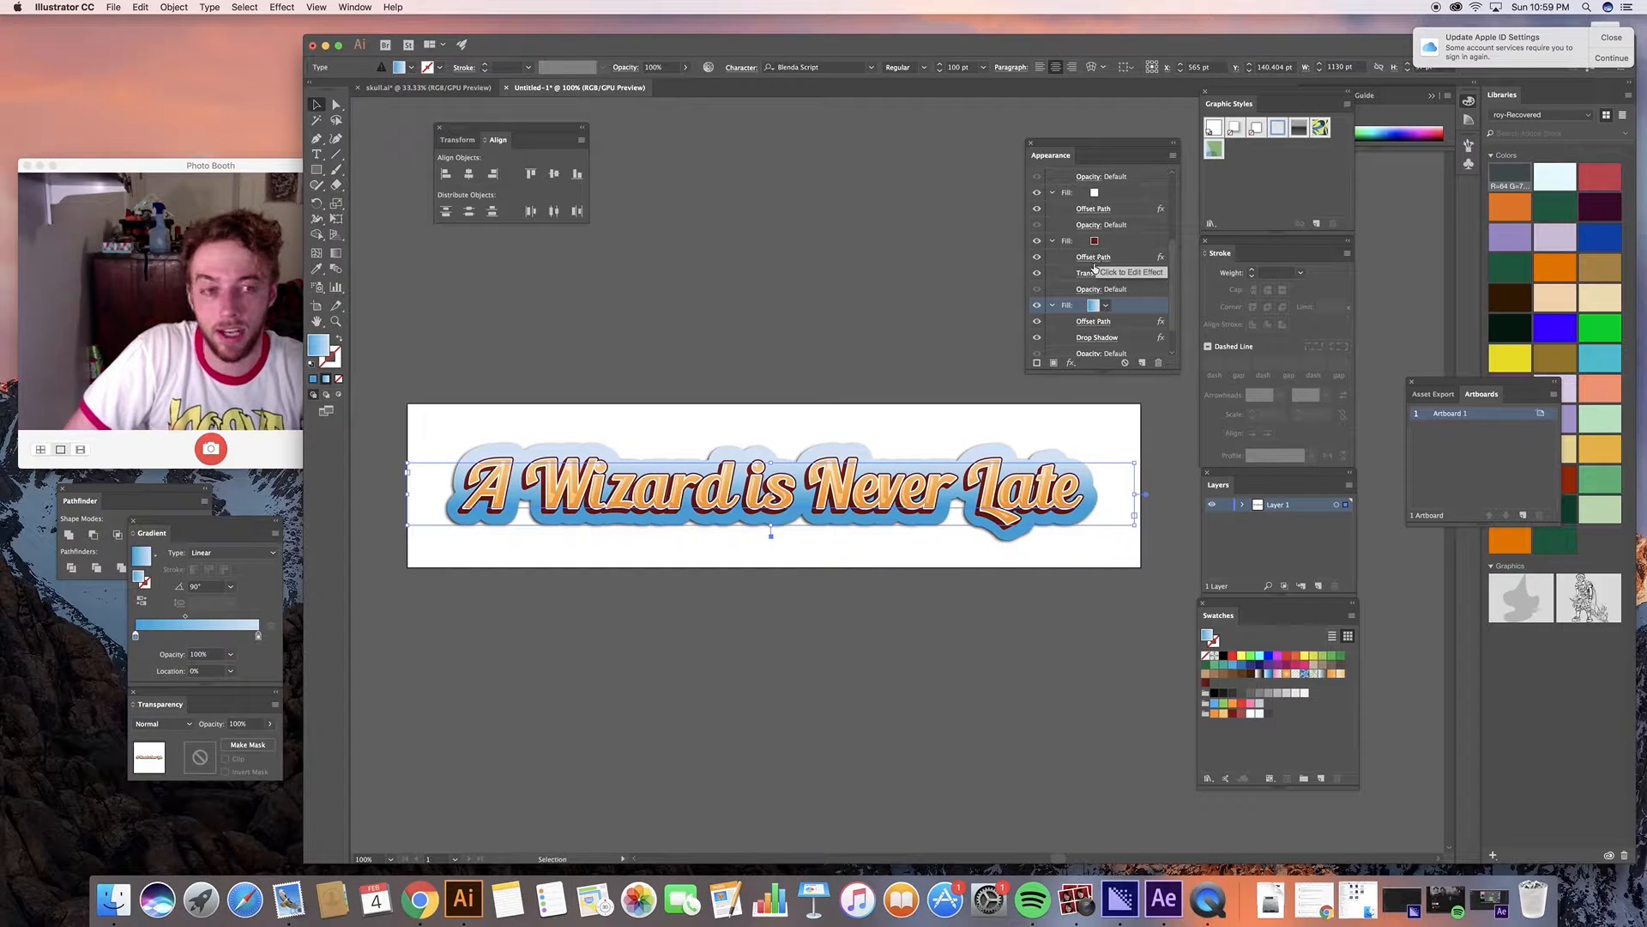
click(1119, 243)
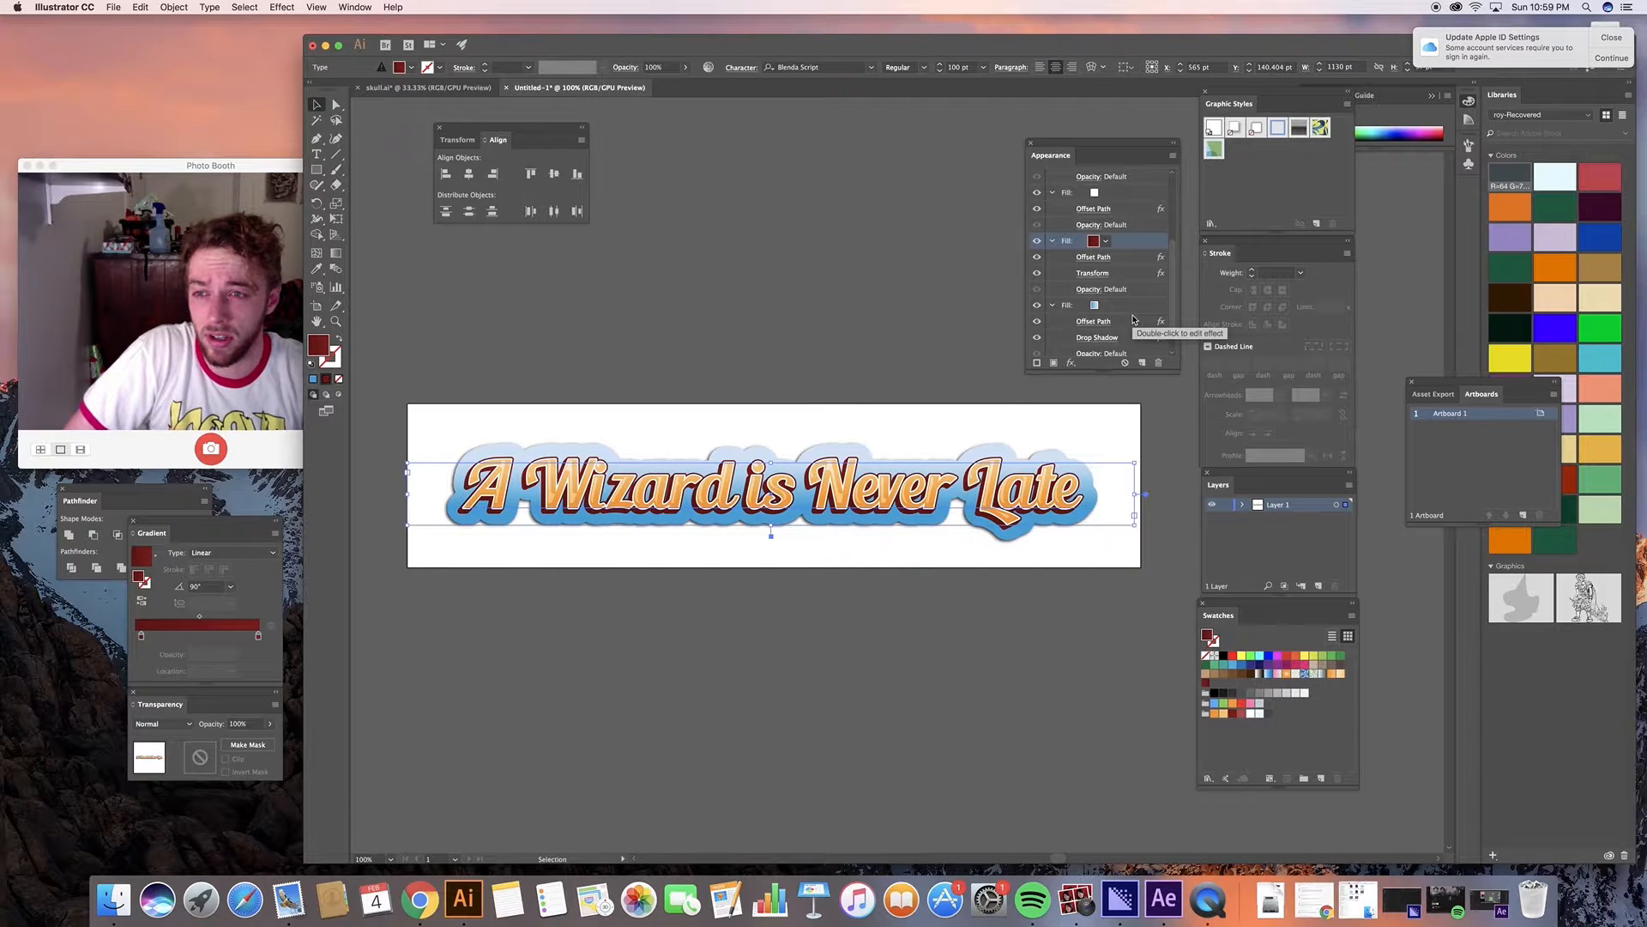
click(1130, 257)
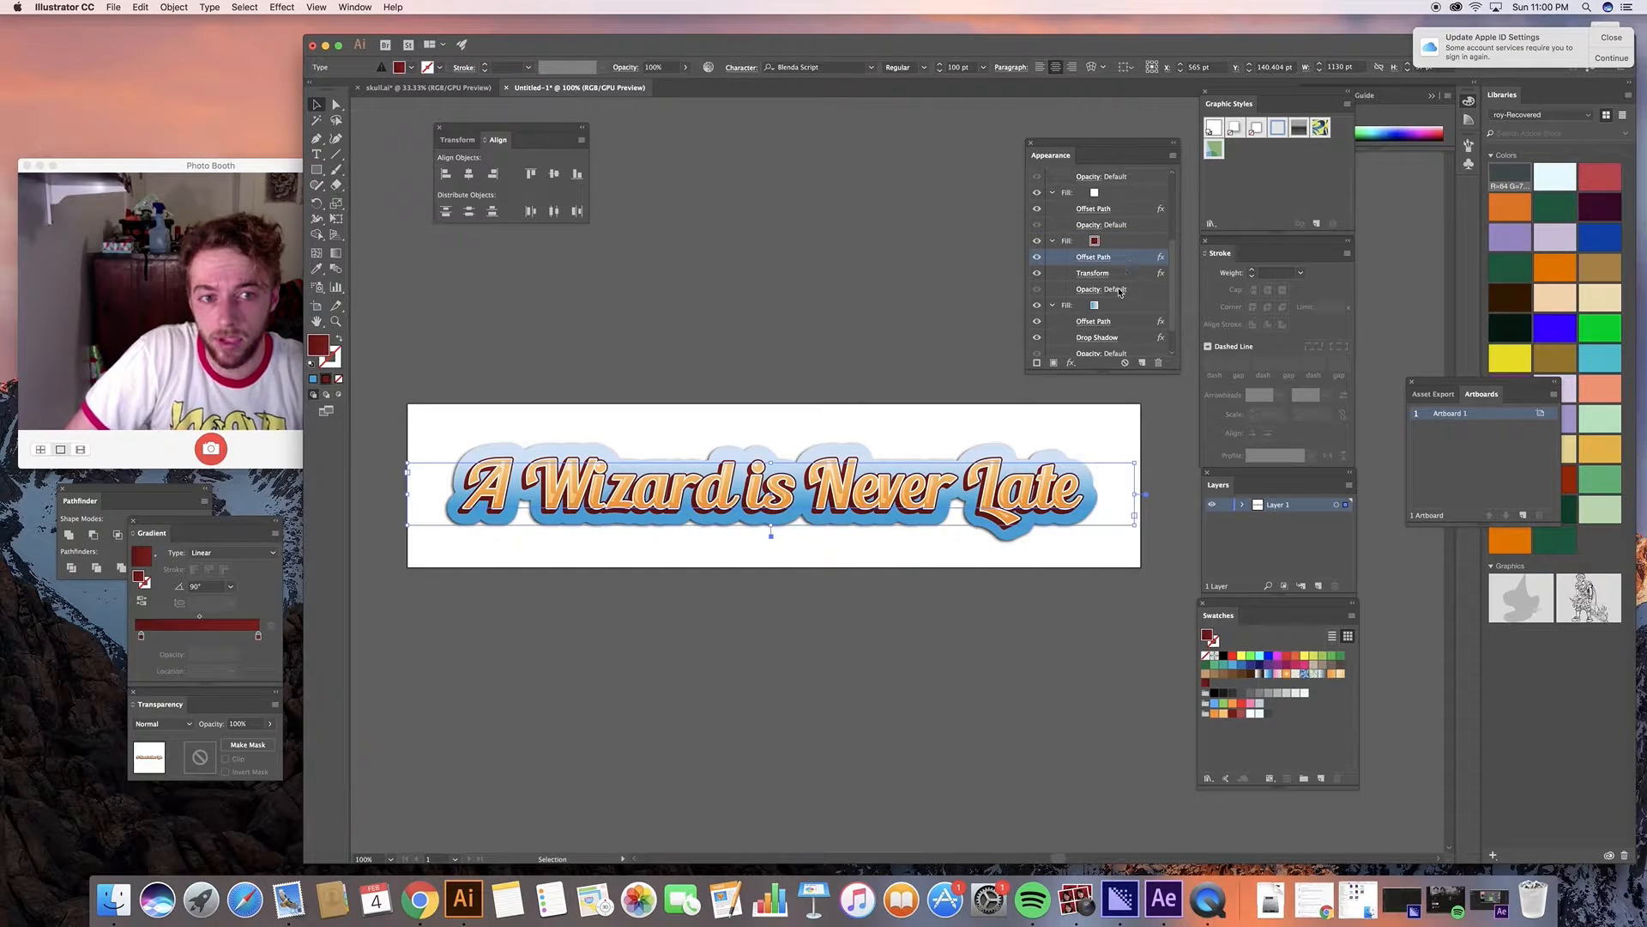
click(1119, 243)
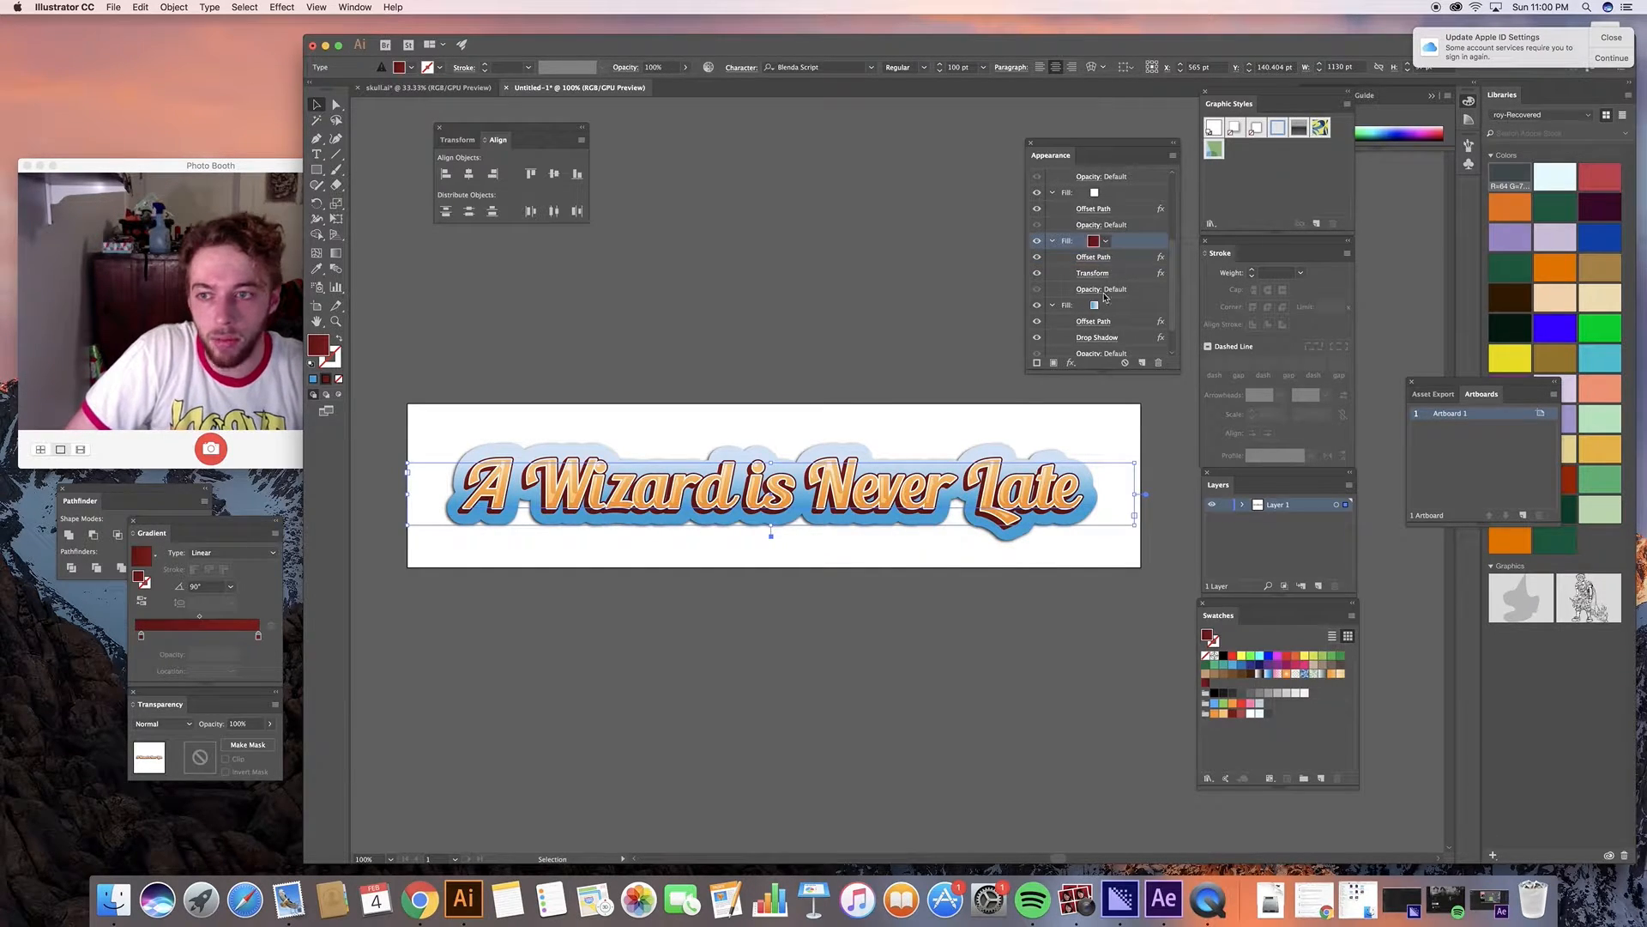
click(1072, 364)
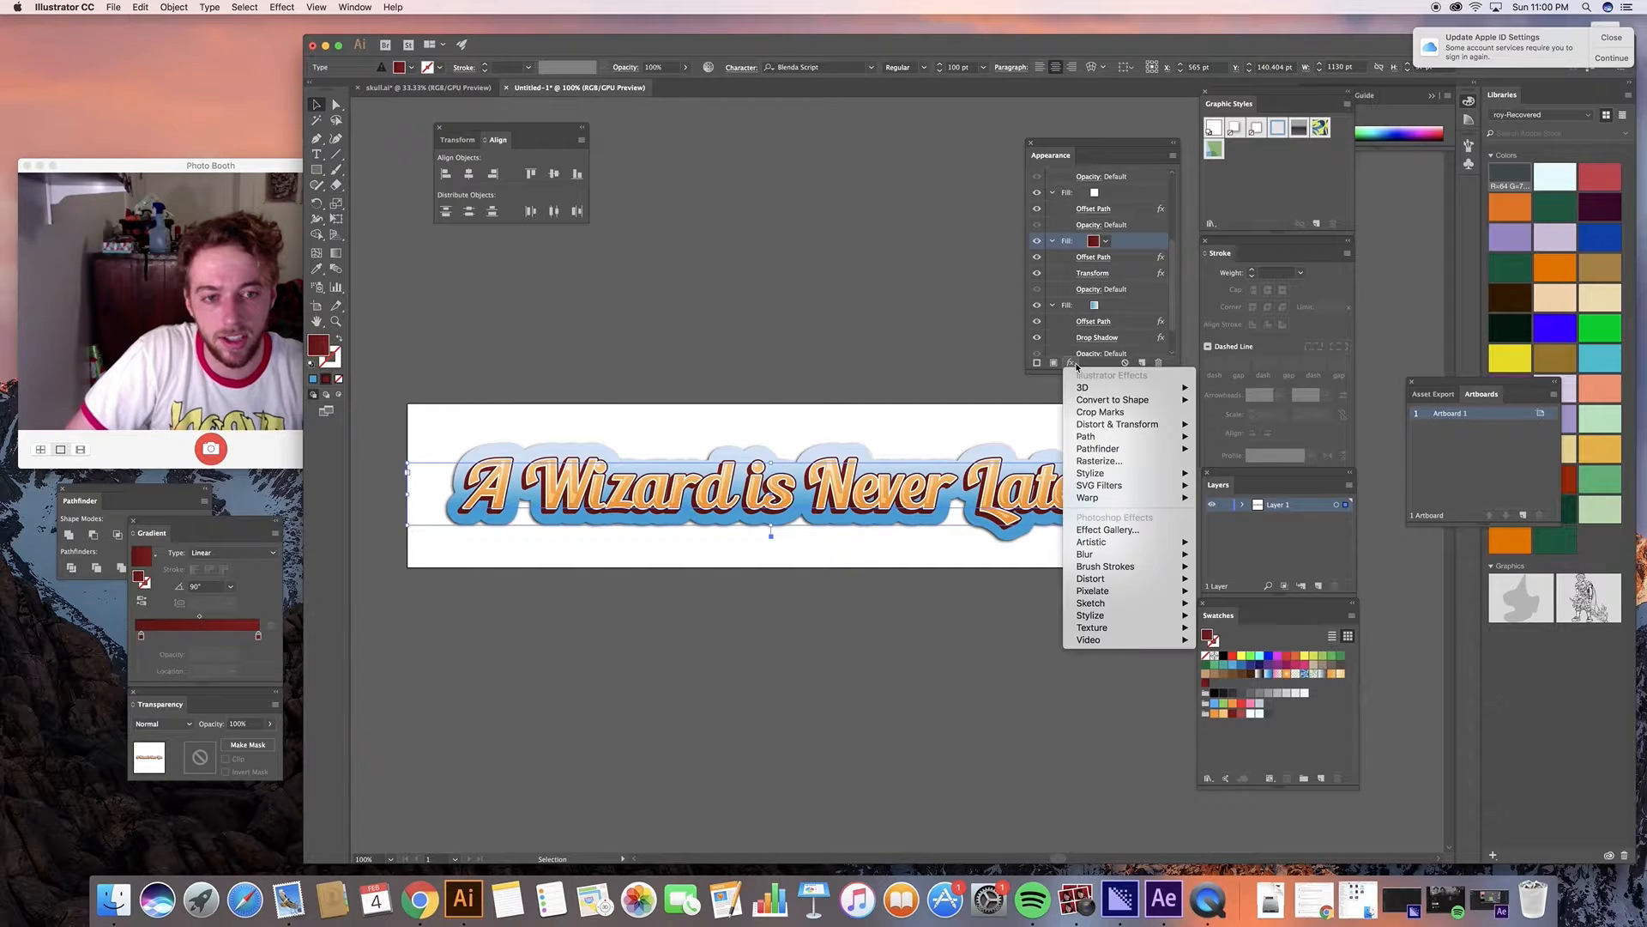
mouse_move(1103, 475)
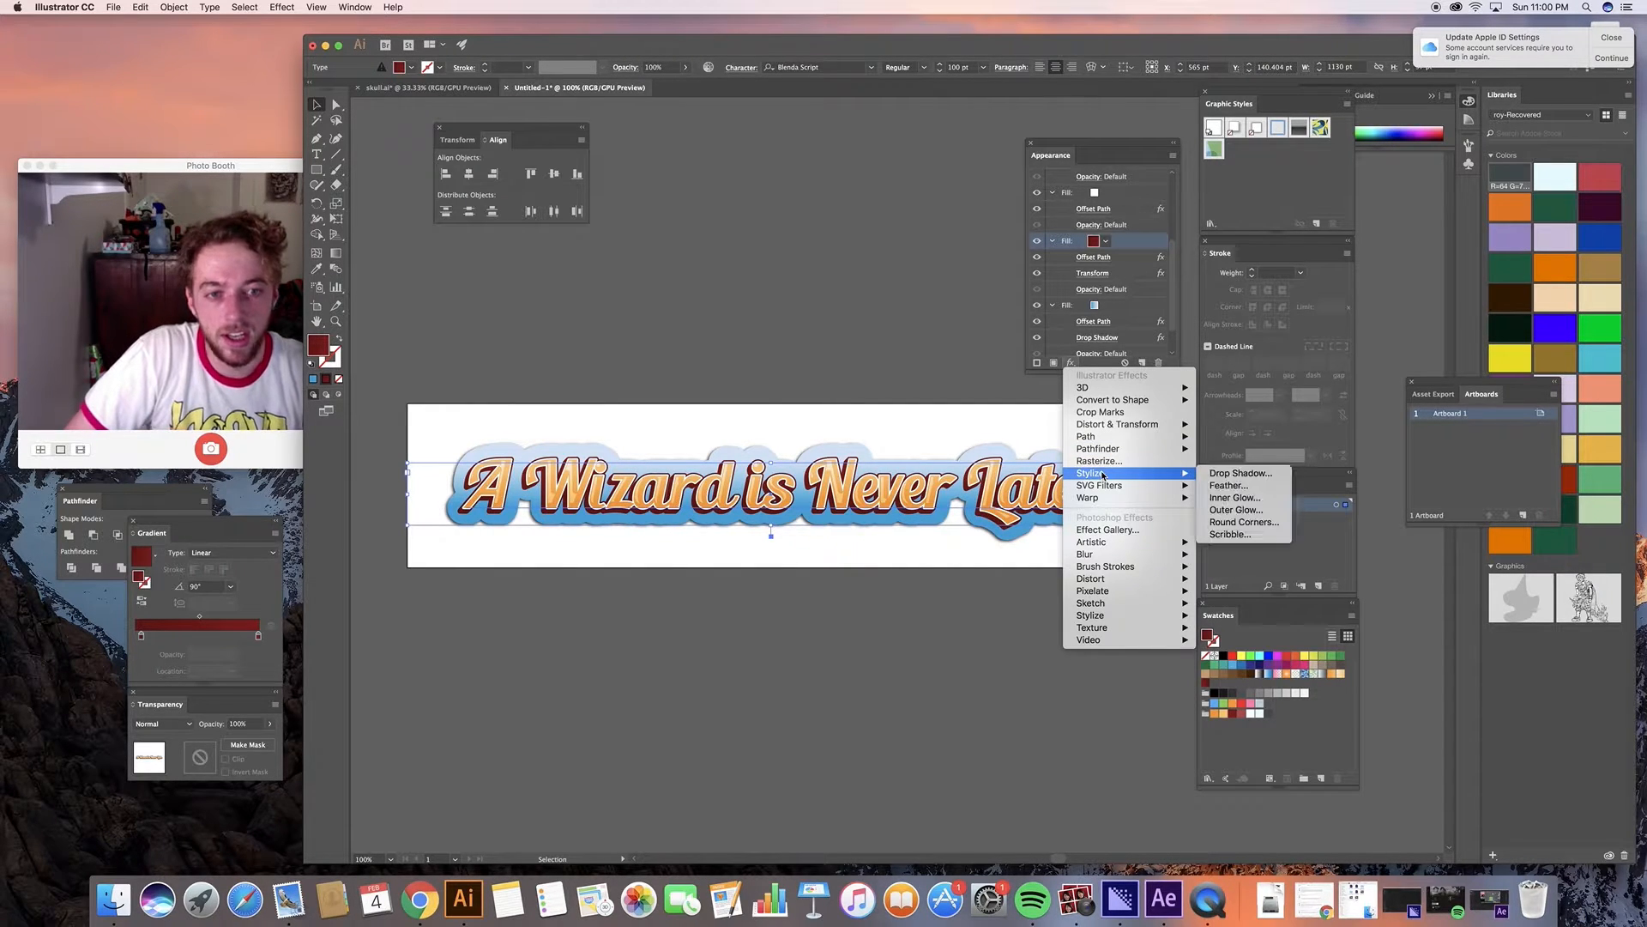
click(1216, 474)
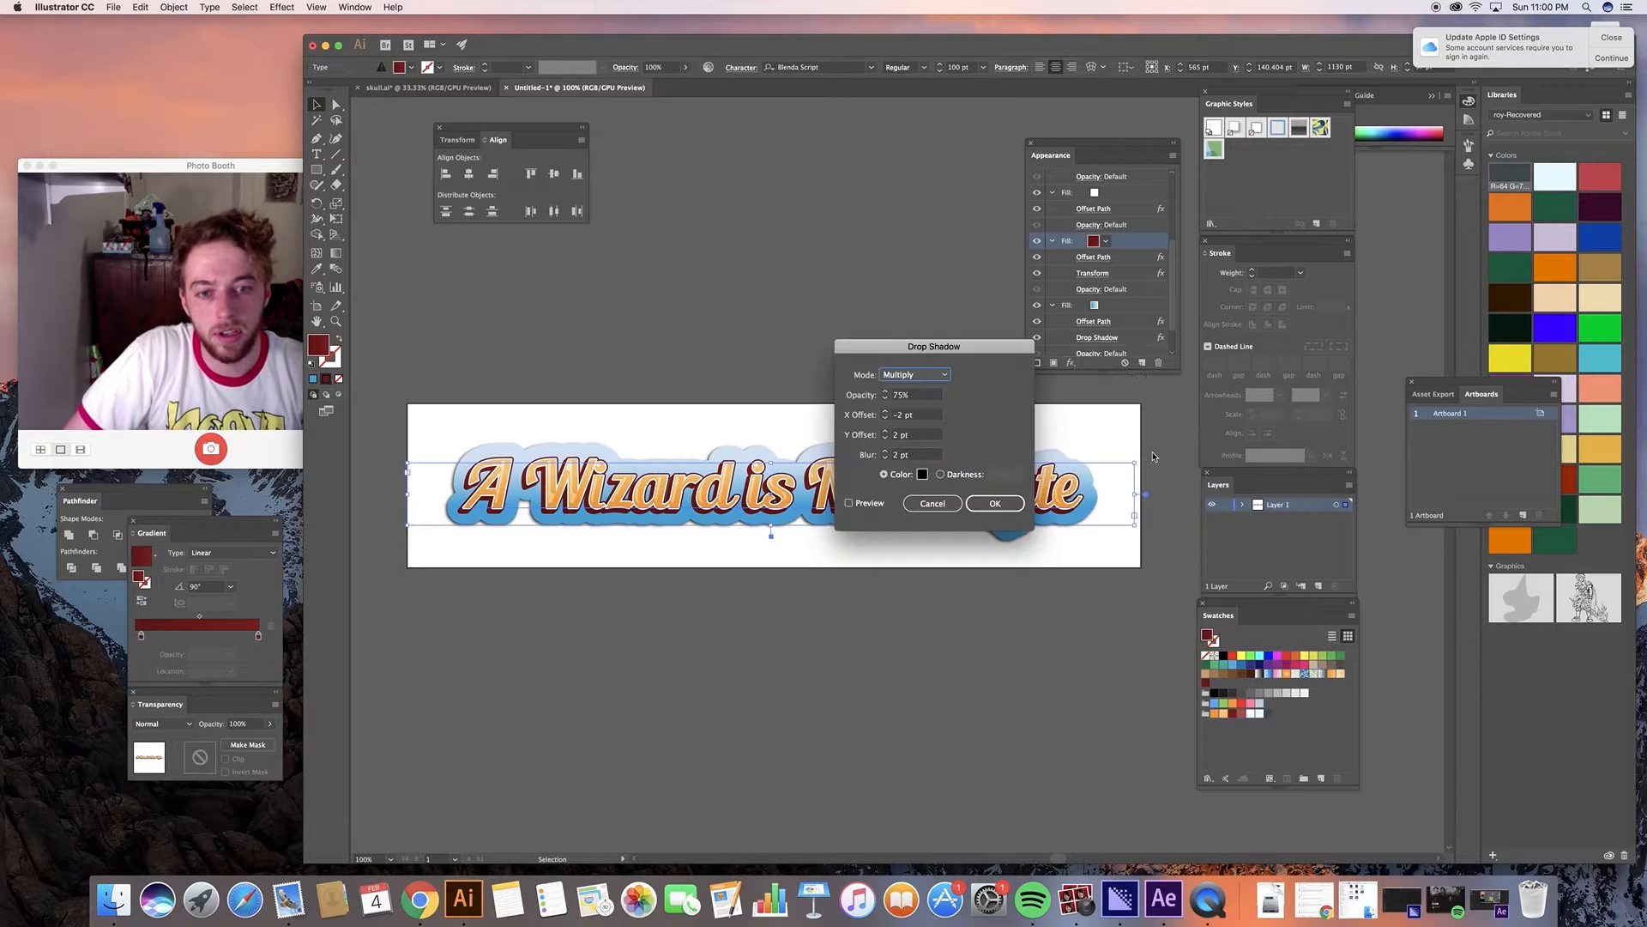
click(998, 501)
click(950, 615)
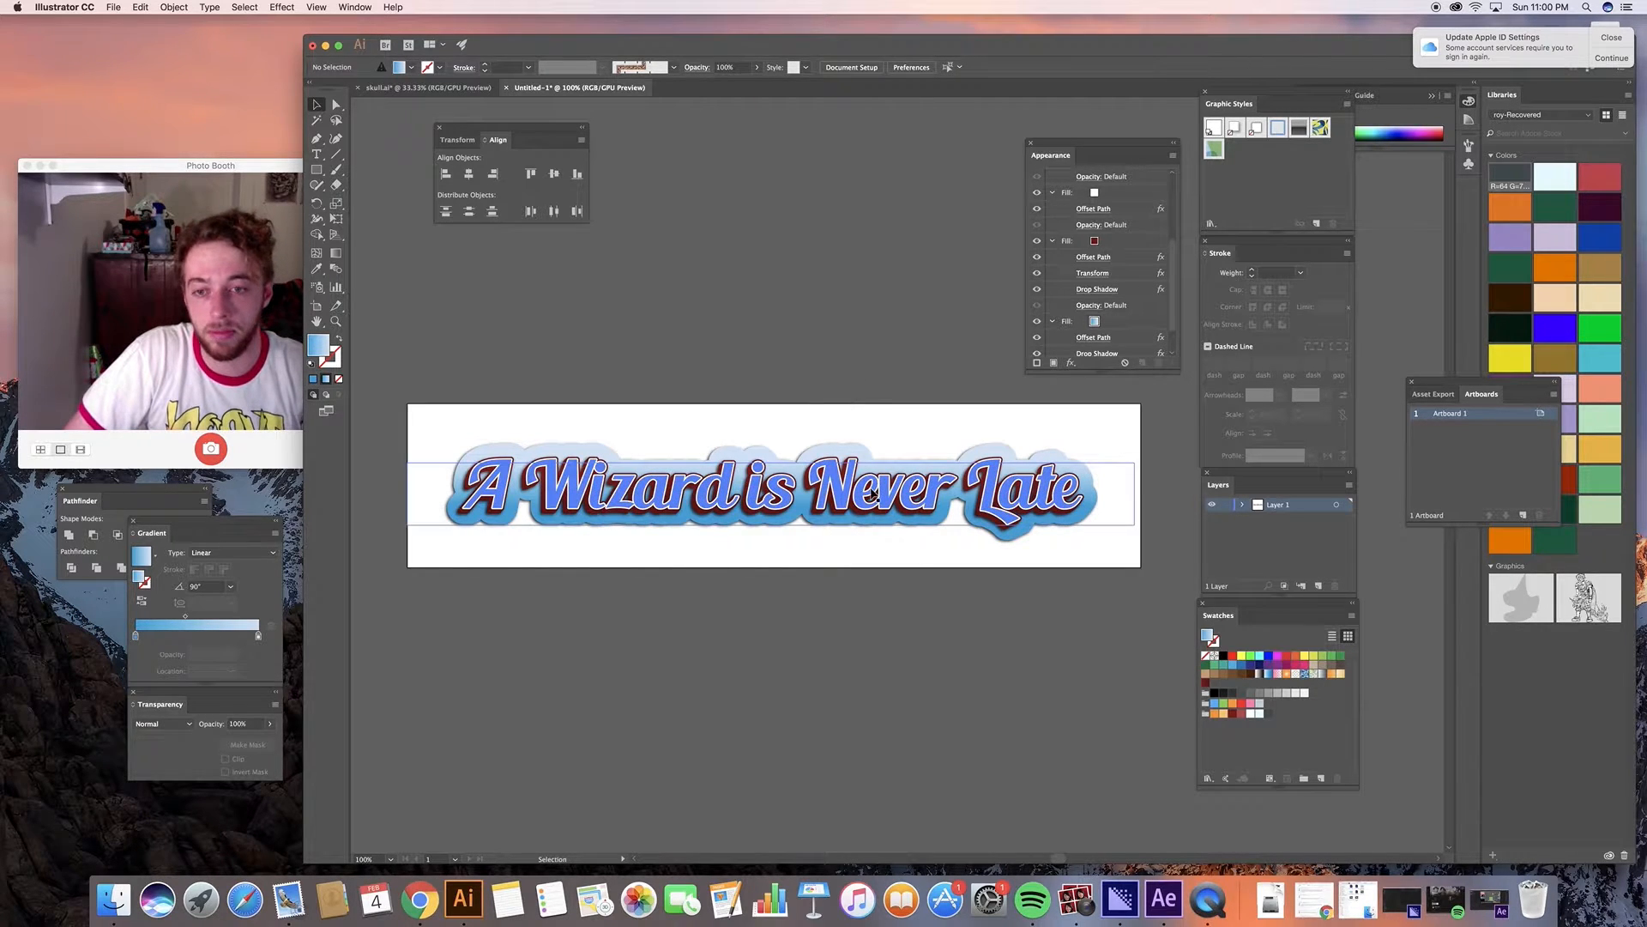
Save the lettering's complete appearance as a new graphic style and deselect the text.
click(875, 487)
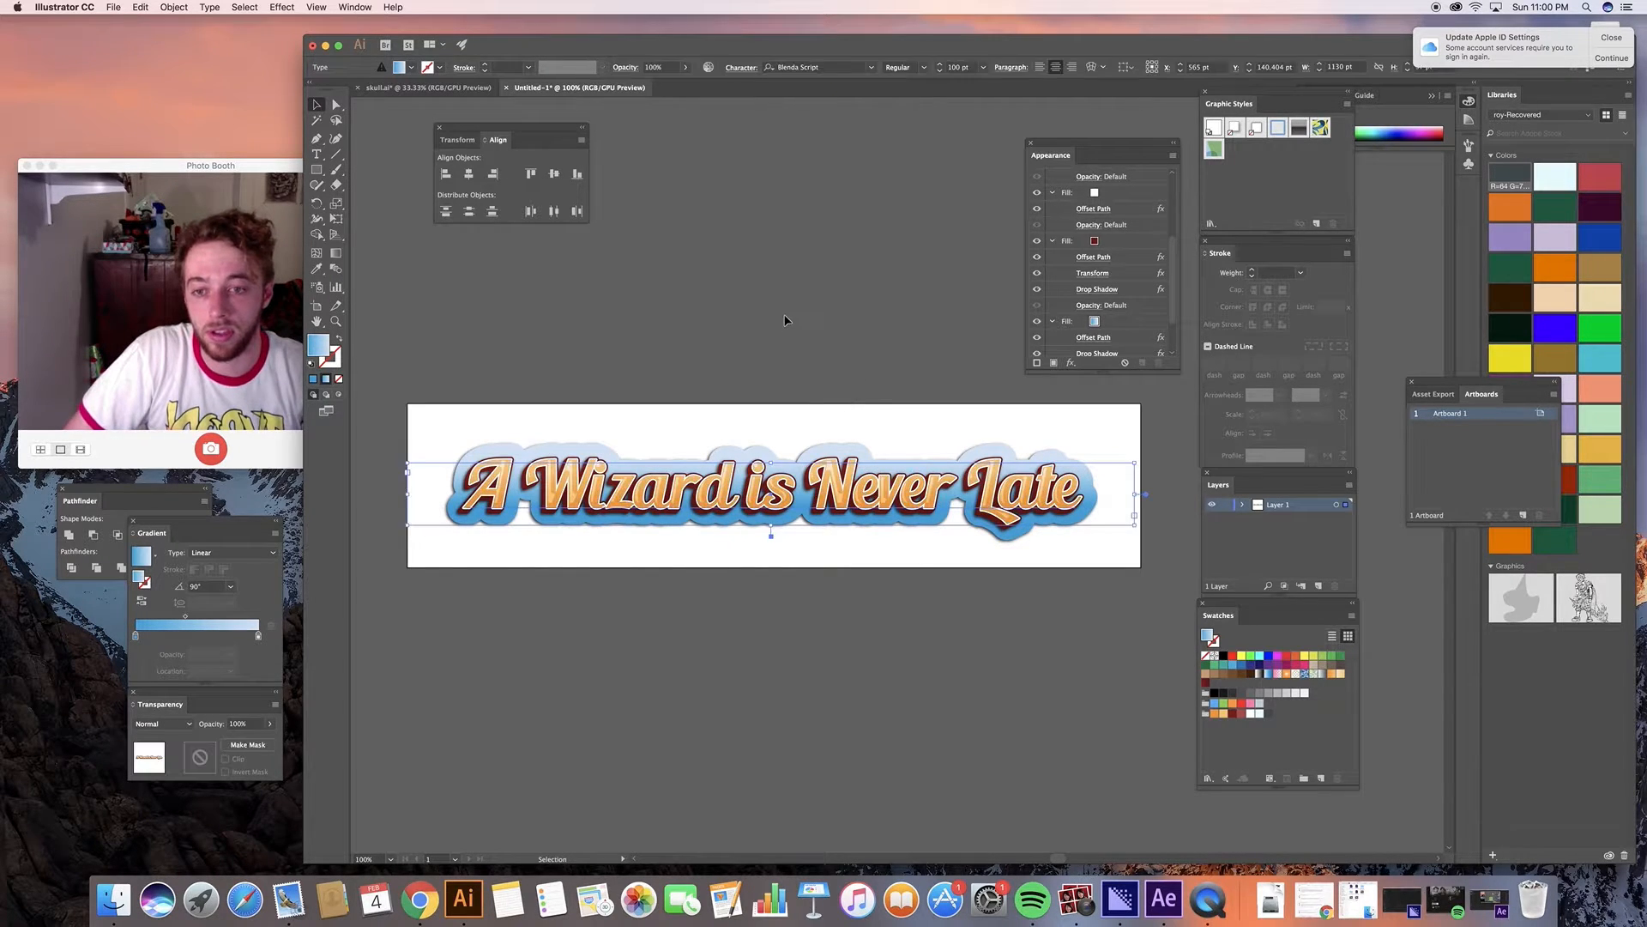
click(1318, 224)
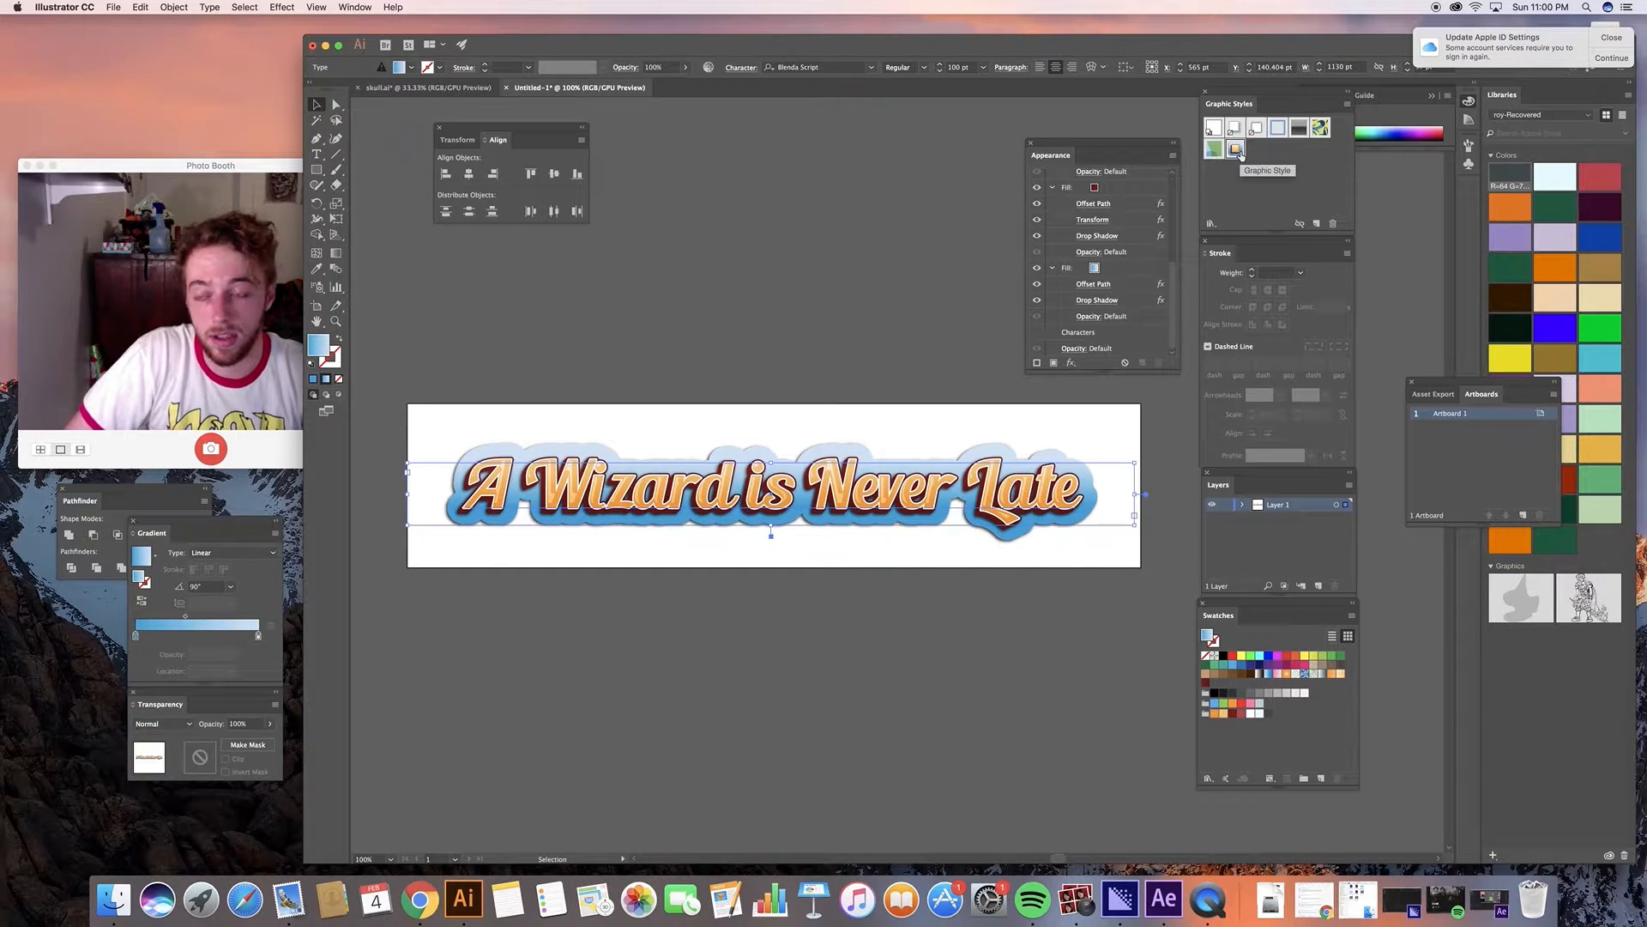
click(515, 257)
Draw a small rectangle above the artboard and apply the newly saved graphic style to it.
click(321, 174)
drag(623, 194, 708, 260)
click(320, 106)
click(1234, 149)
click(829, 222)
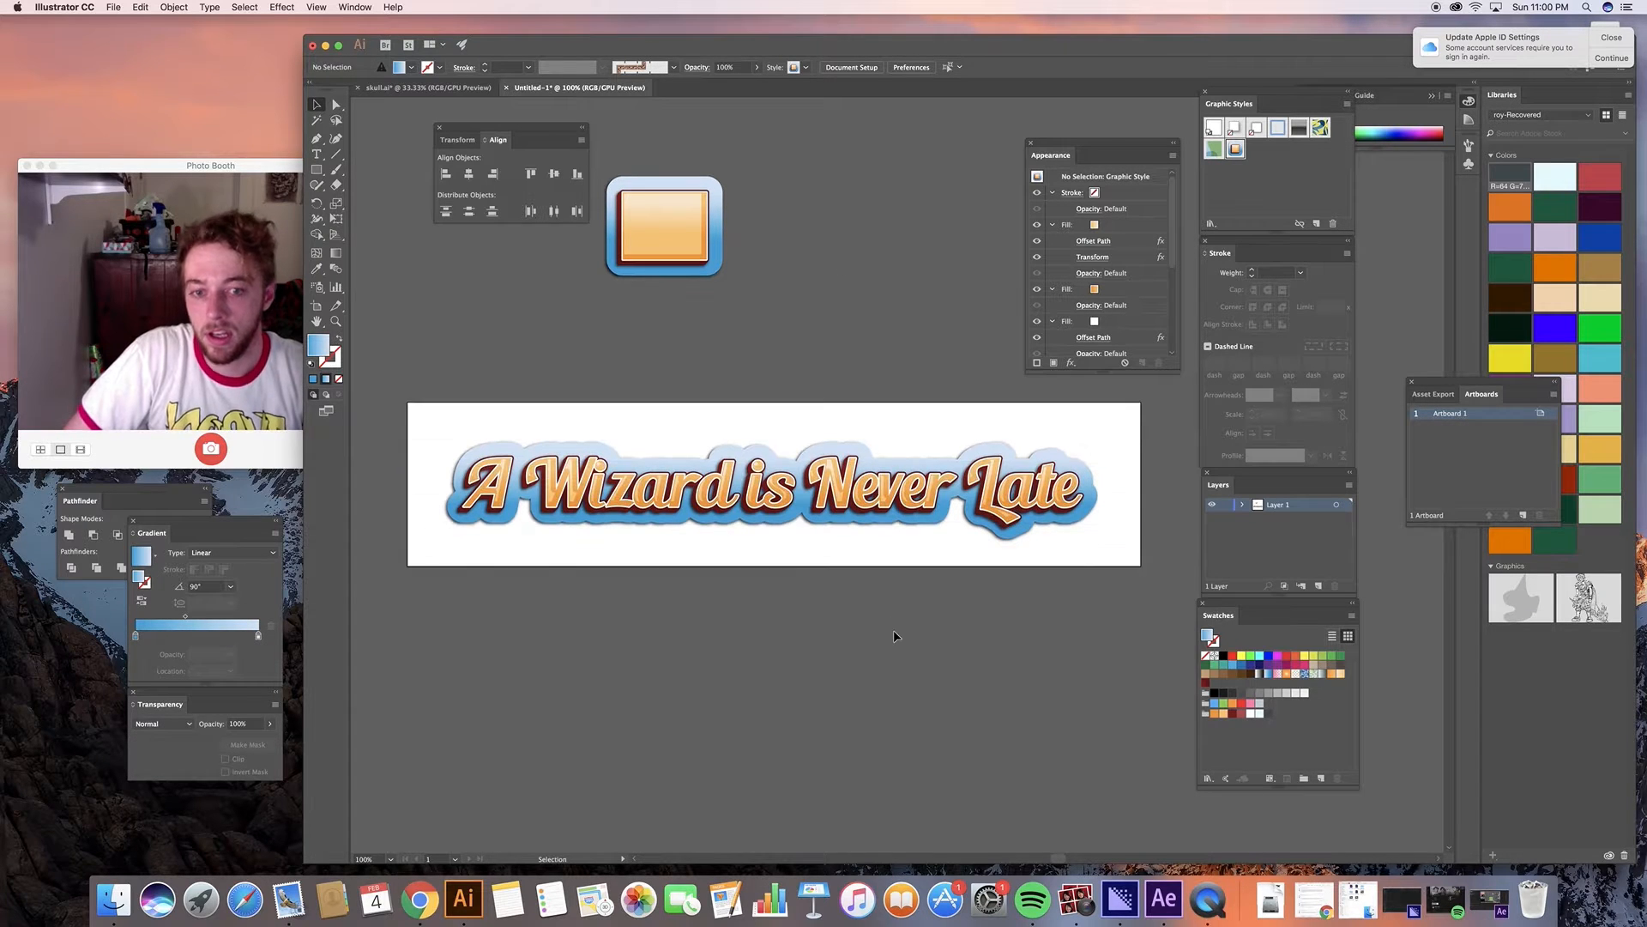
Examine the finished lettering effect at 150% zoom.
scroll(893, 635, down, 3)
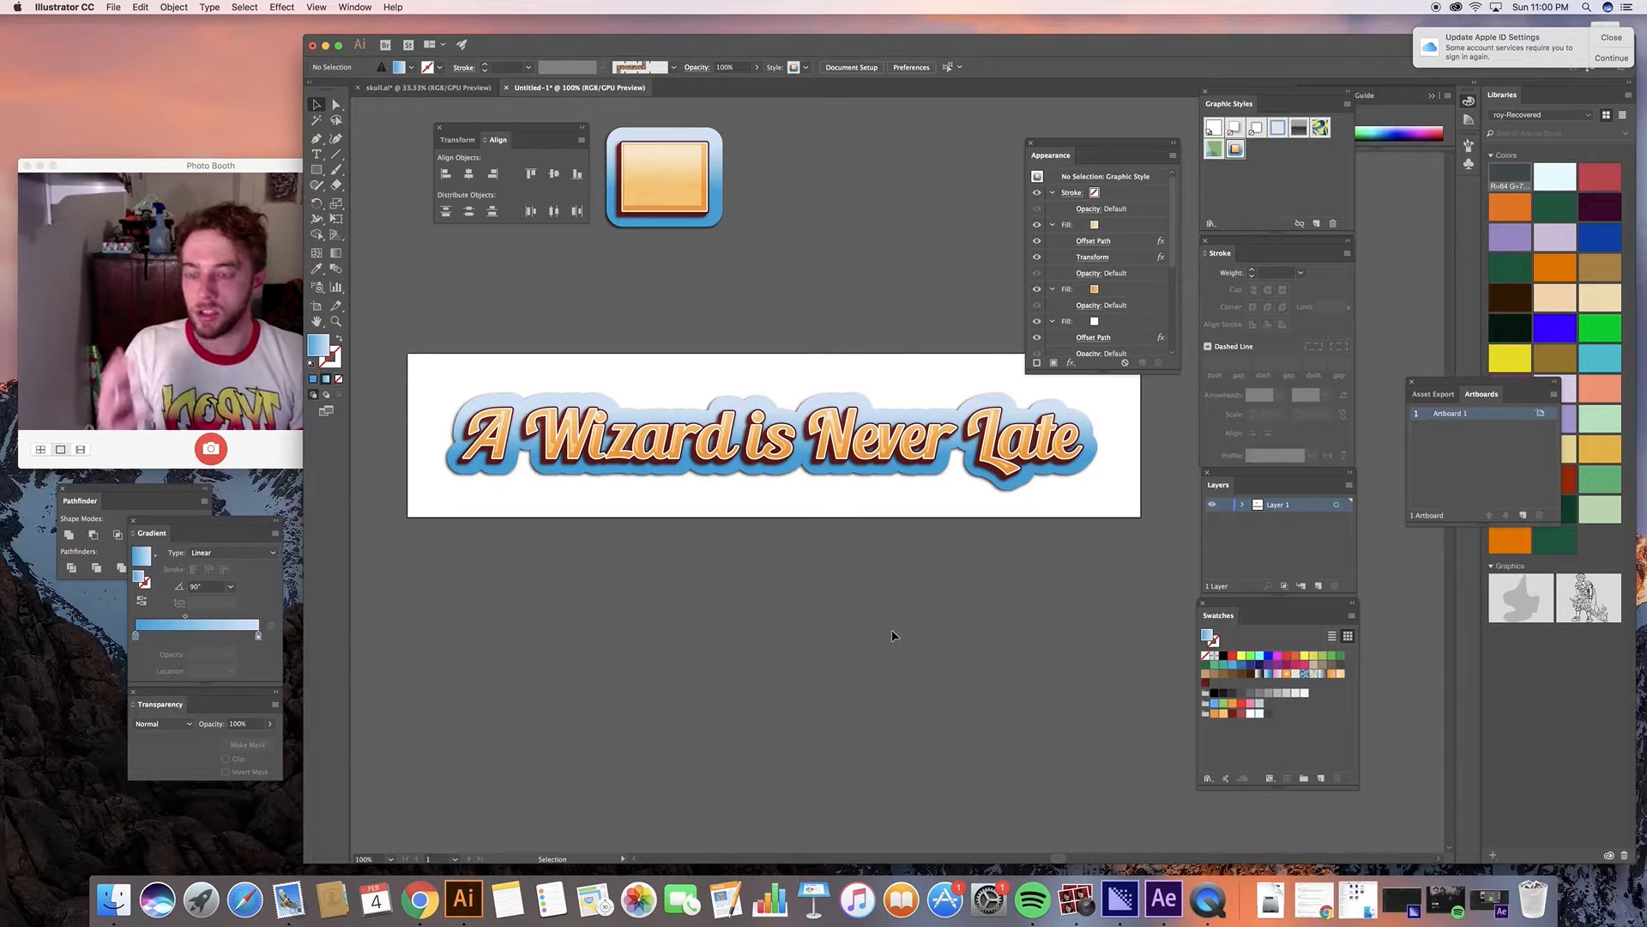
key(super+equal)
key(super+equal)
key(super+minus)
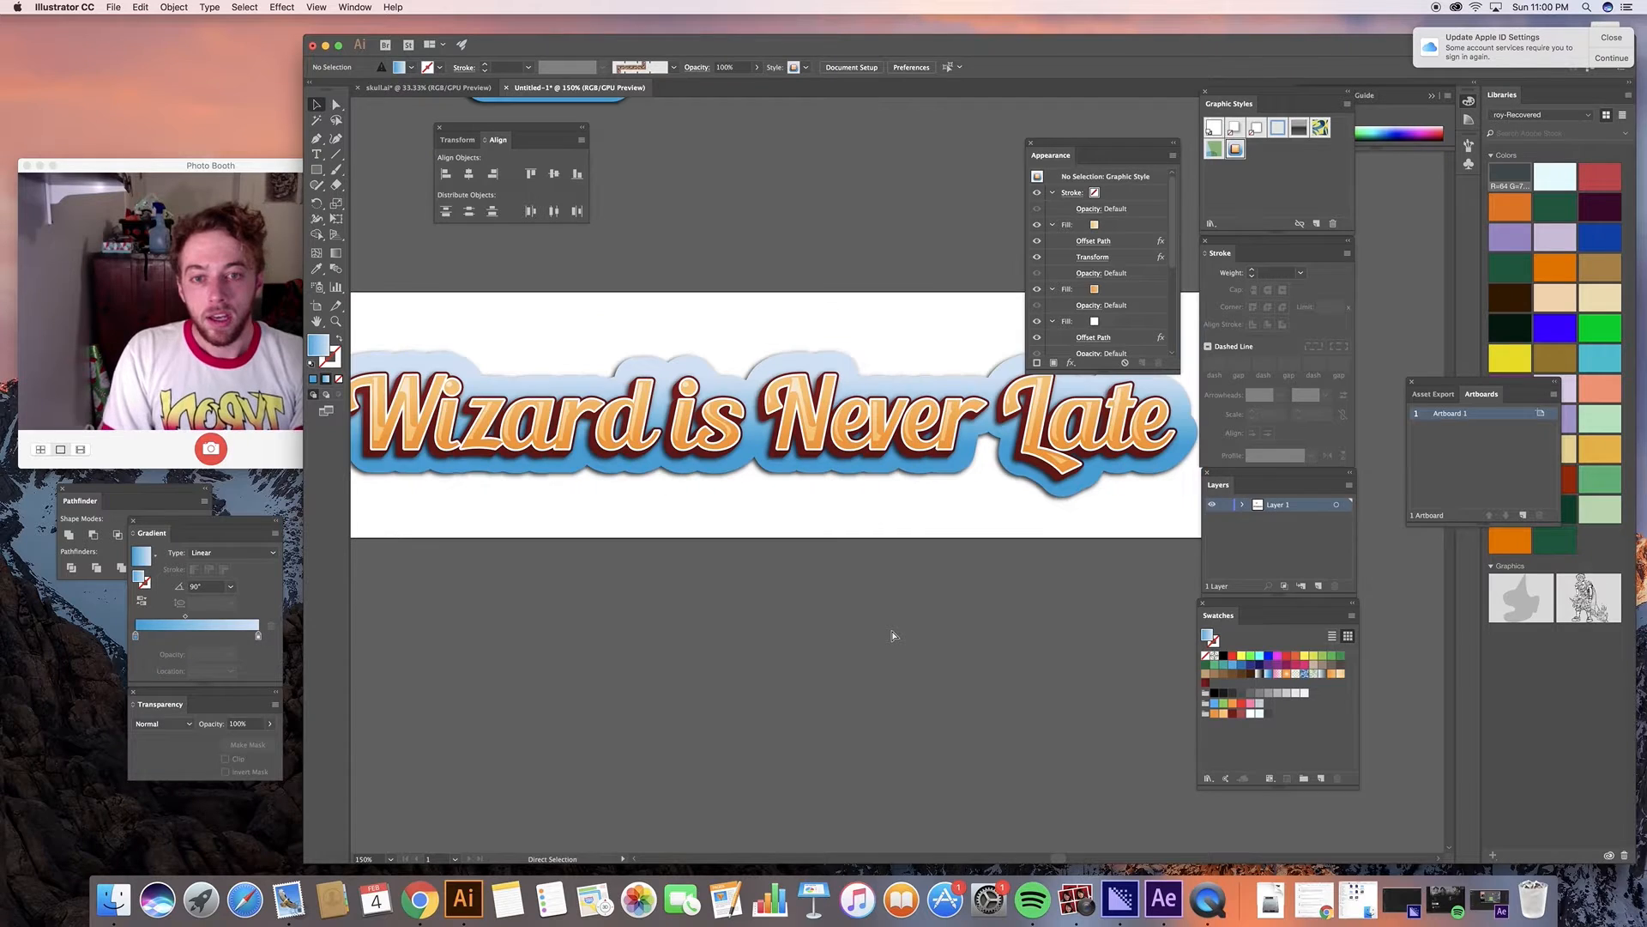
scroll(852, 603, left, 5)
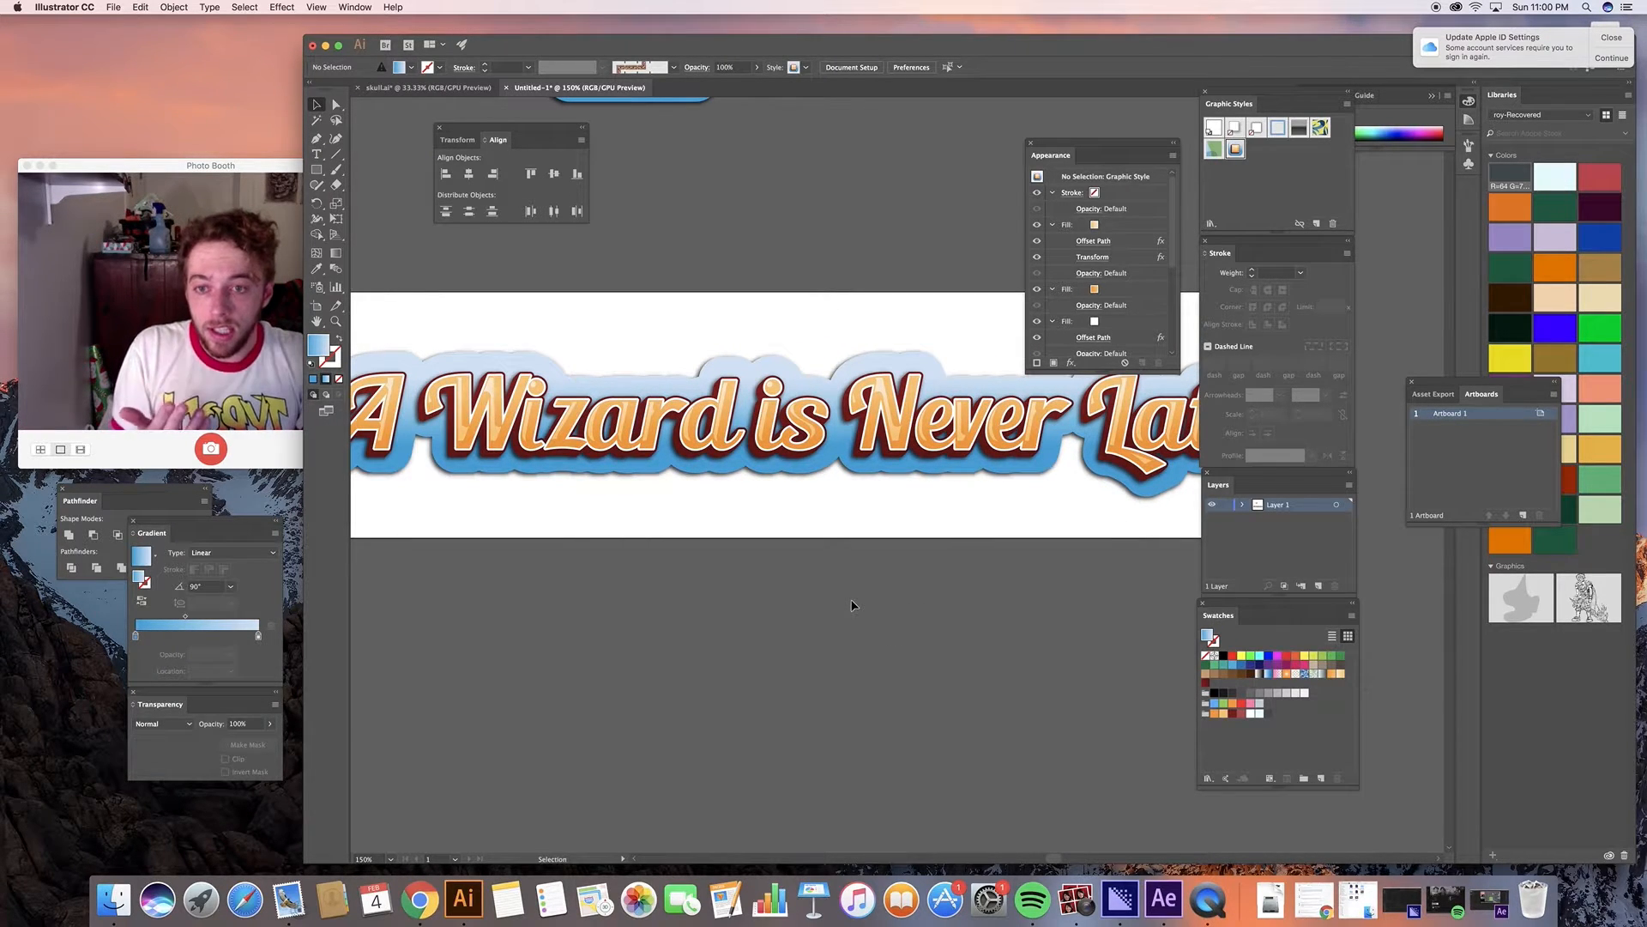
scroll(852, 605, left, 5)
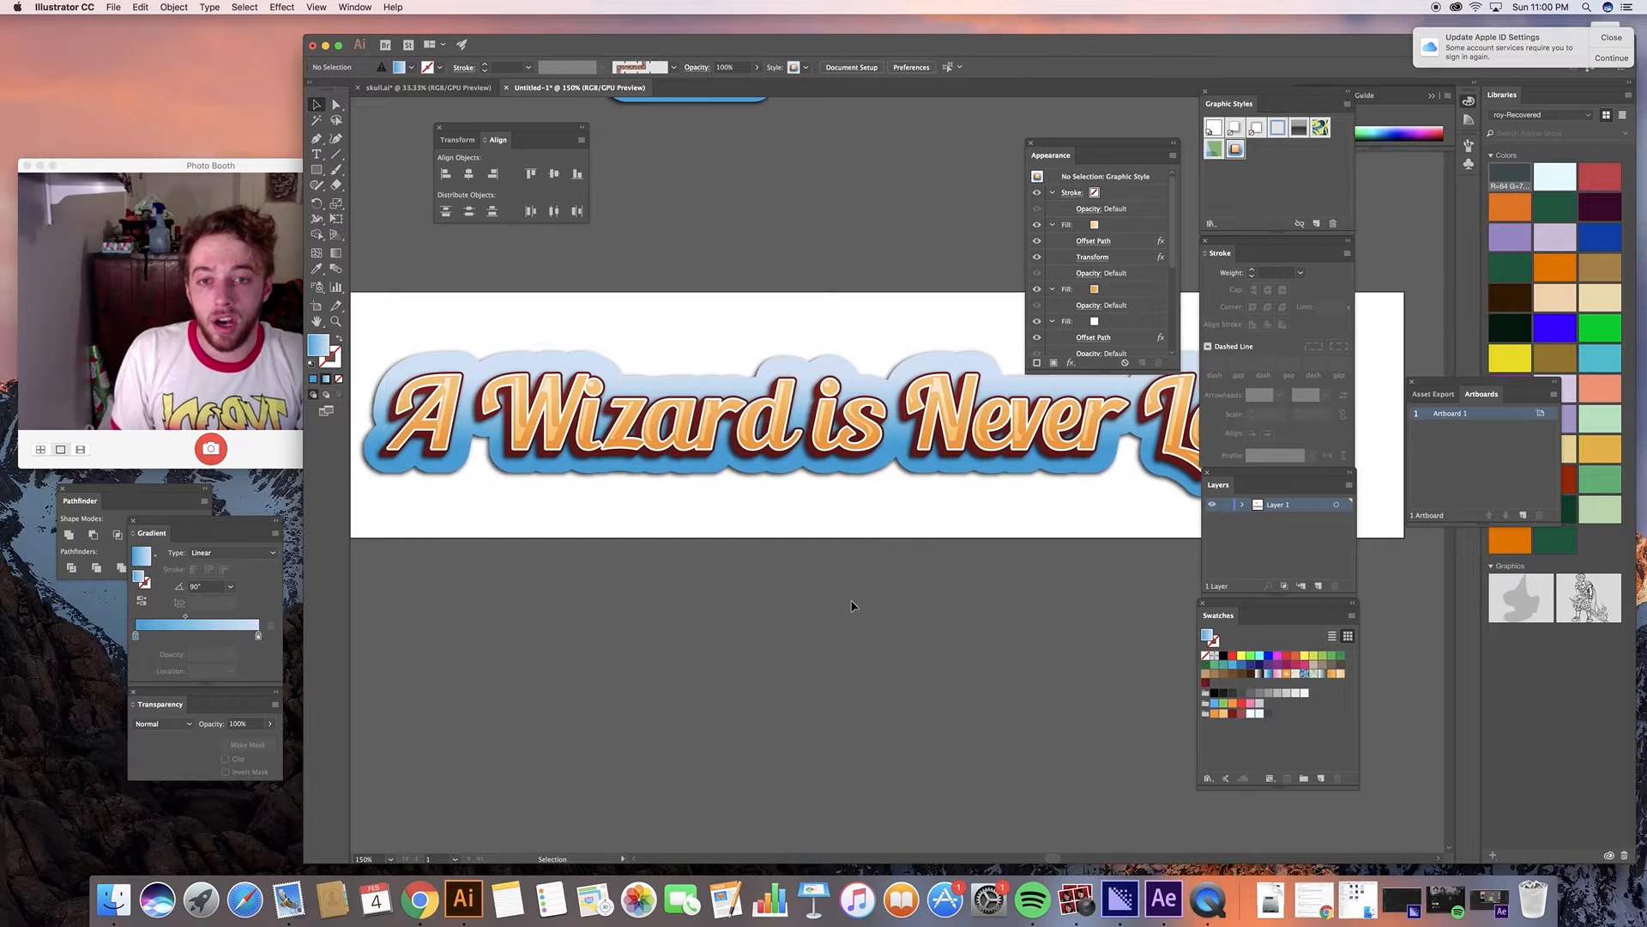
scroll(852, 610, up, 5)
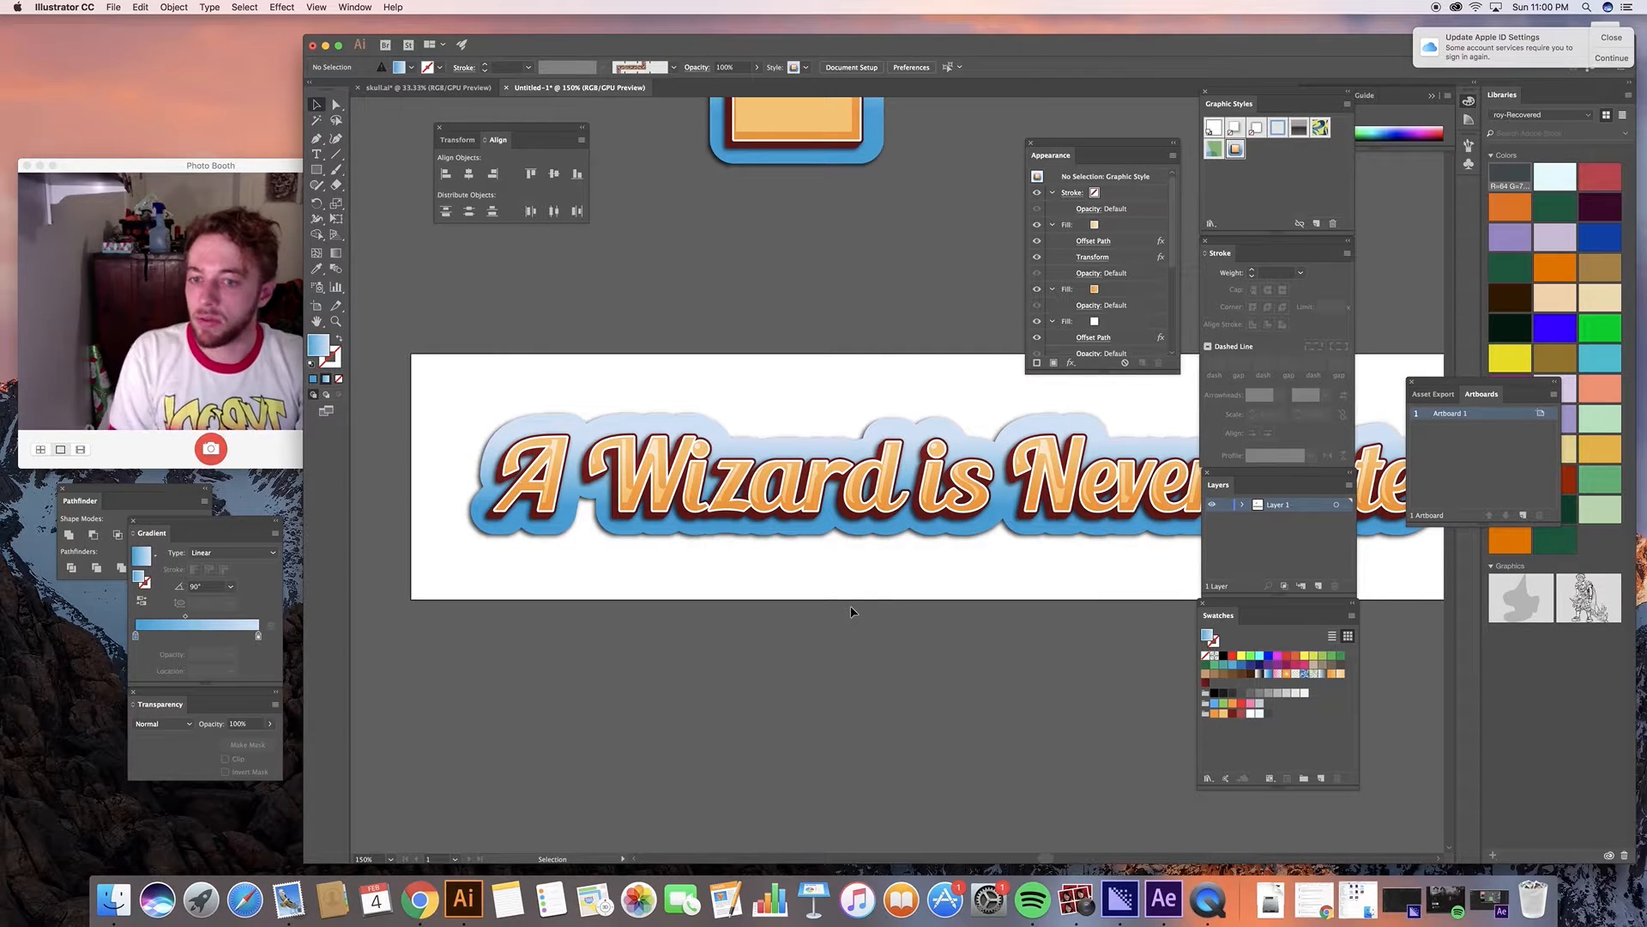
scroll(845, 622, left, 10)
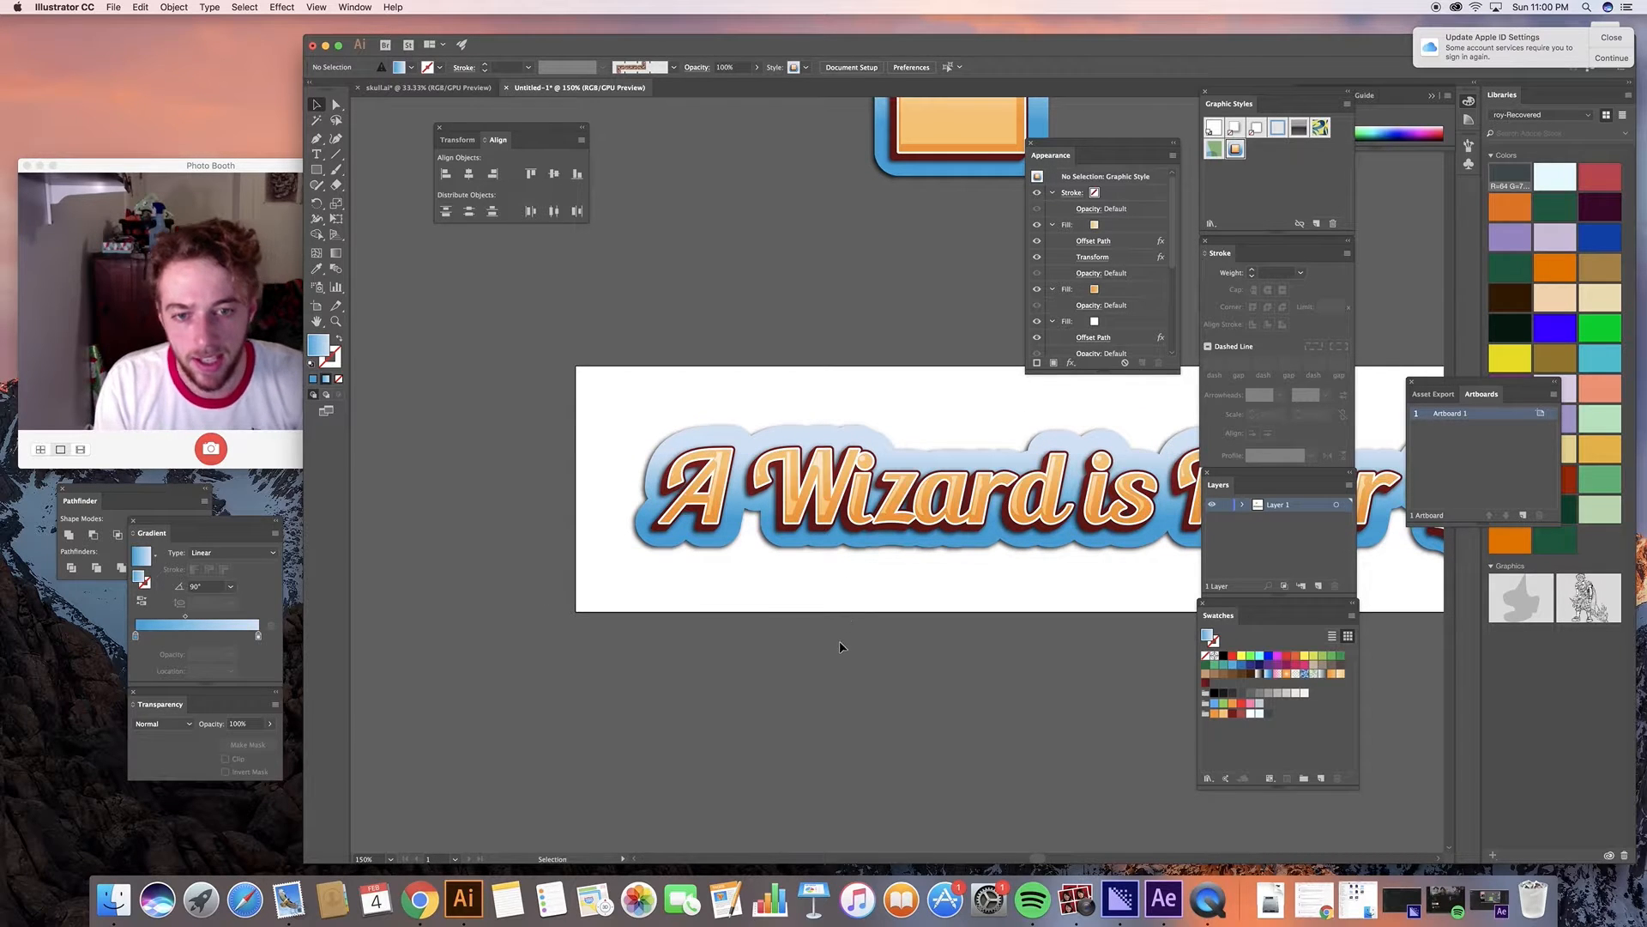
Expand the appearance of the "A Wizard is Never Late" text and deselect it.
key(super+equal)
key(super+equal)
key(super+equal)
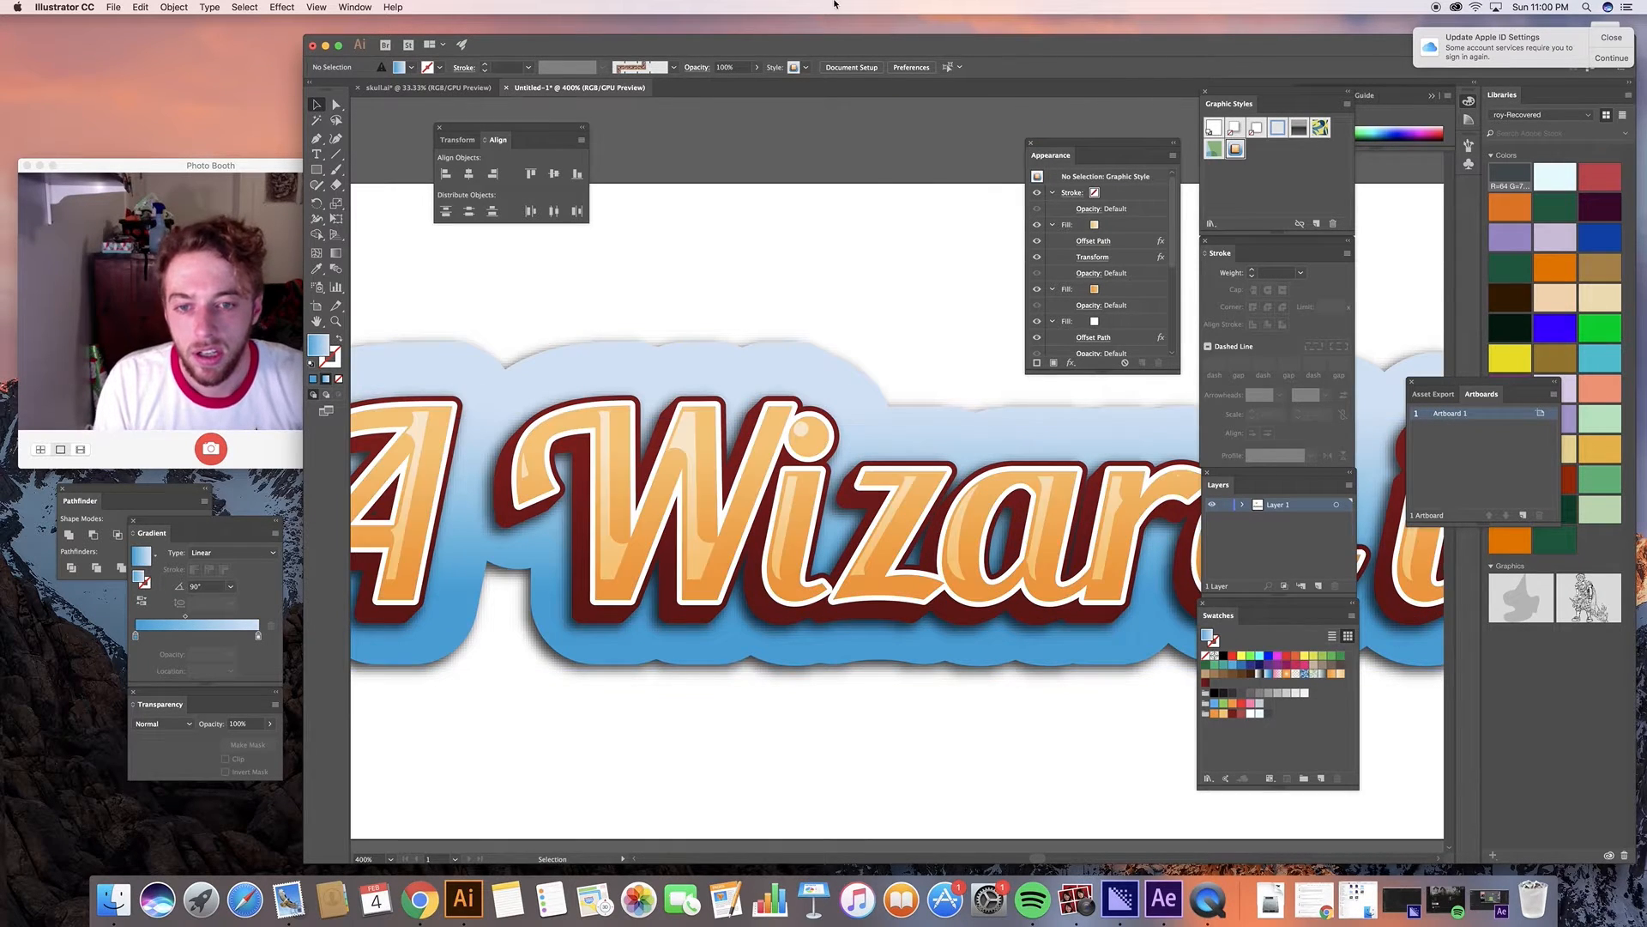
click(814, 391)
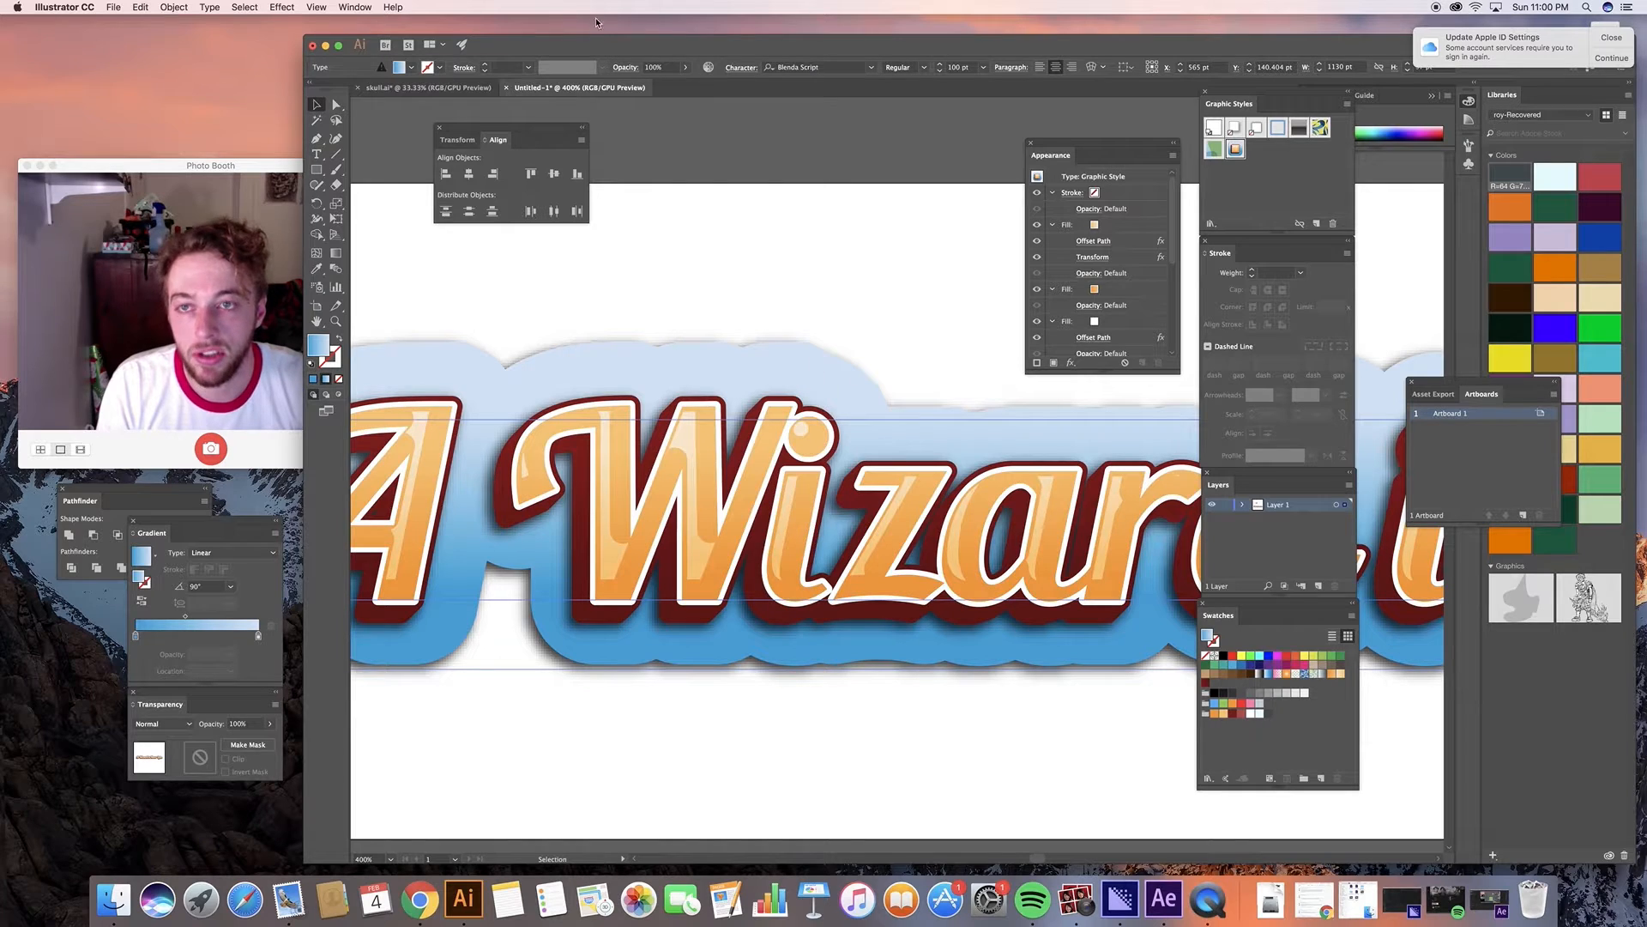
click(174, 8)
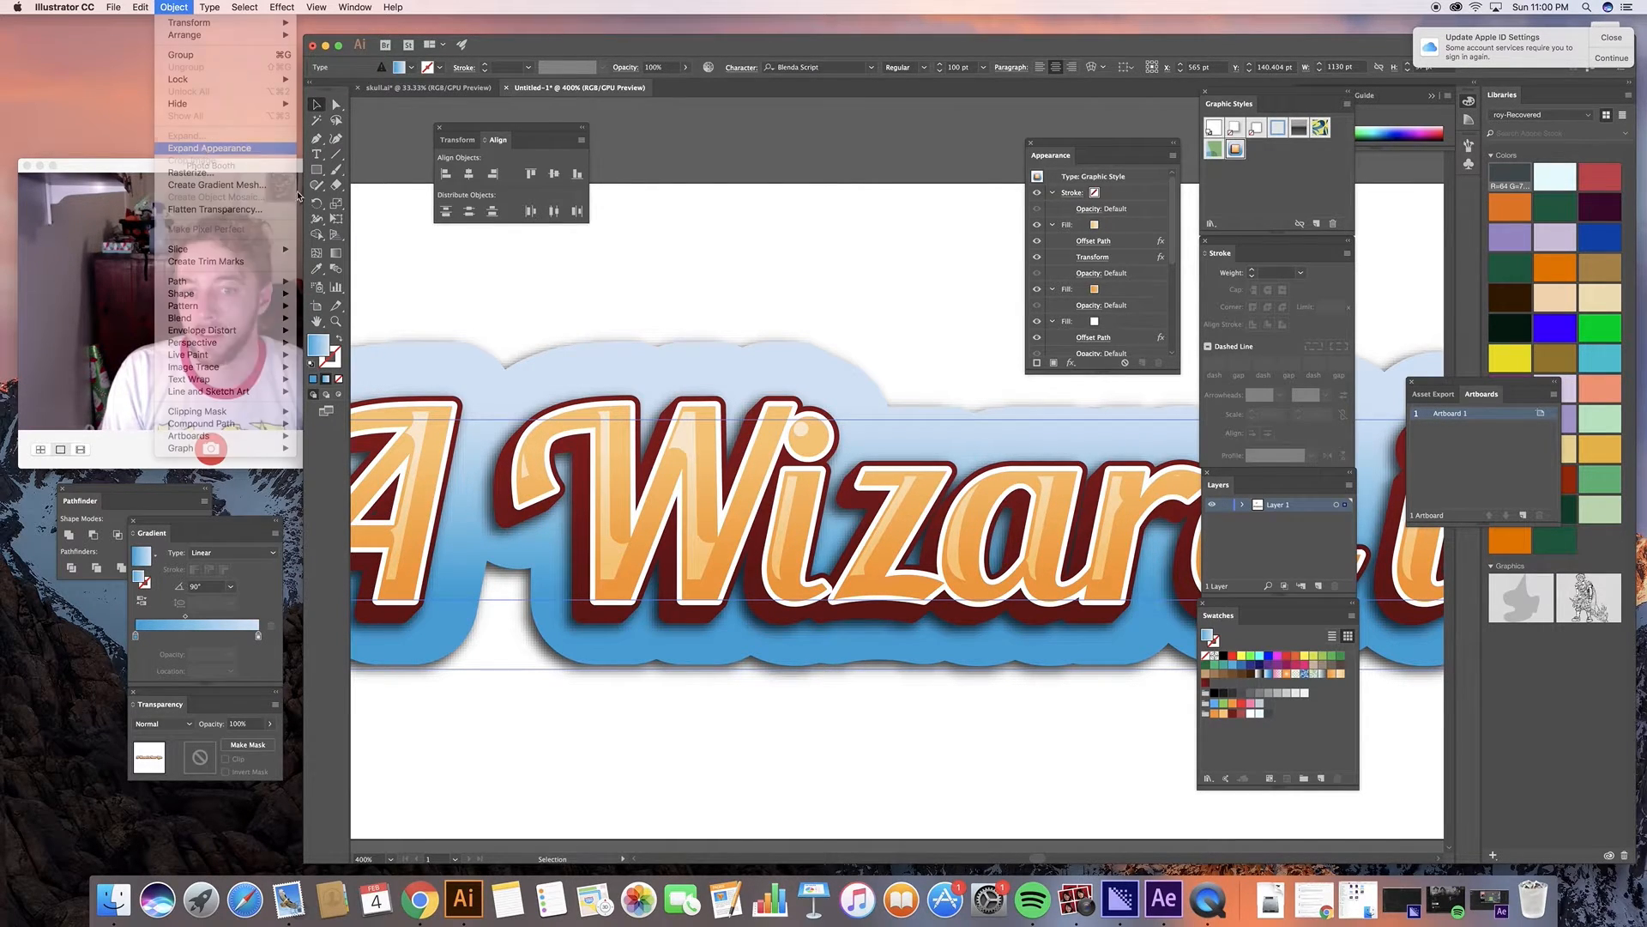
click(206, 148)
click(678, 239)
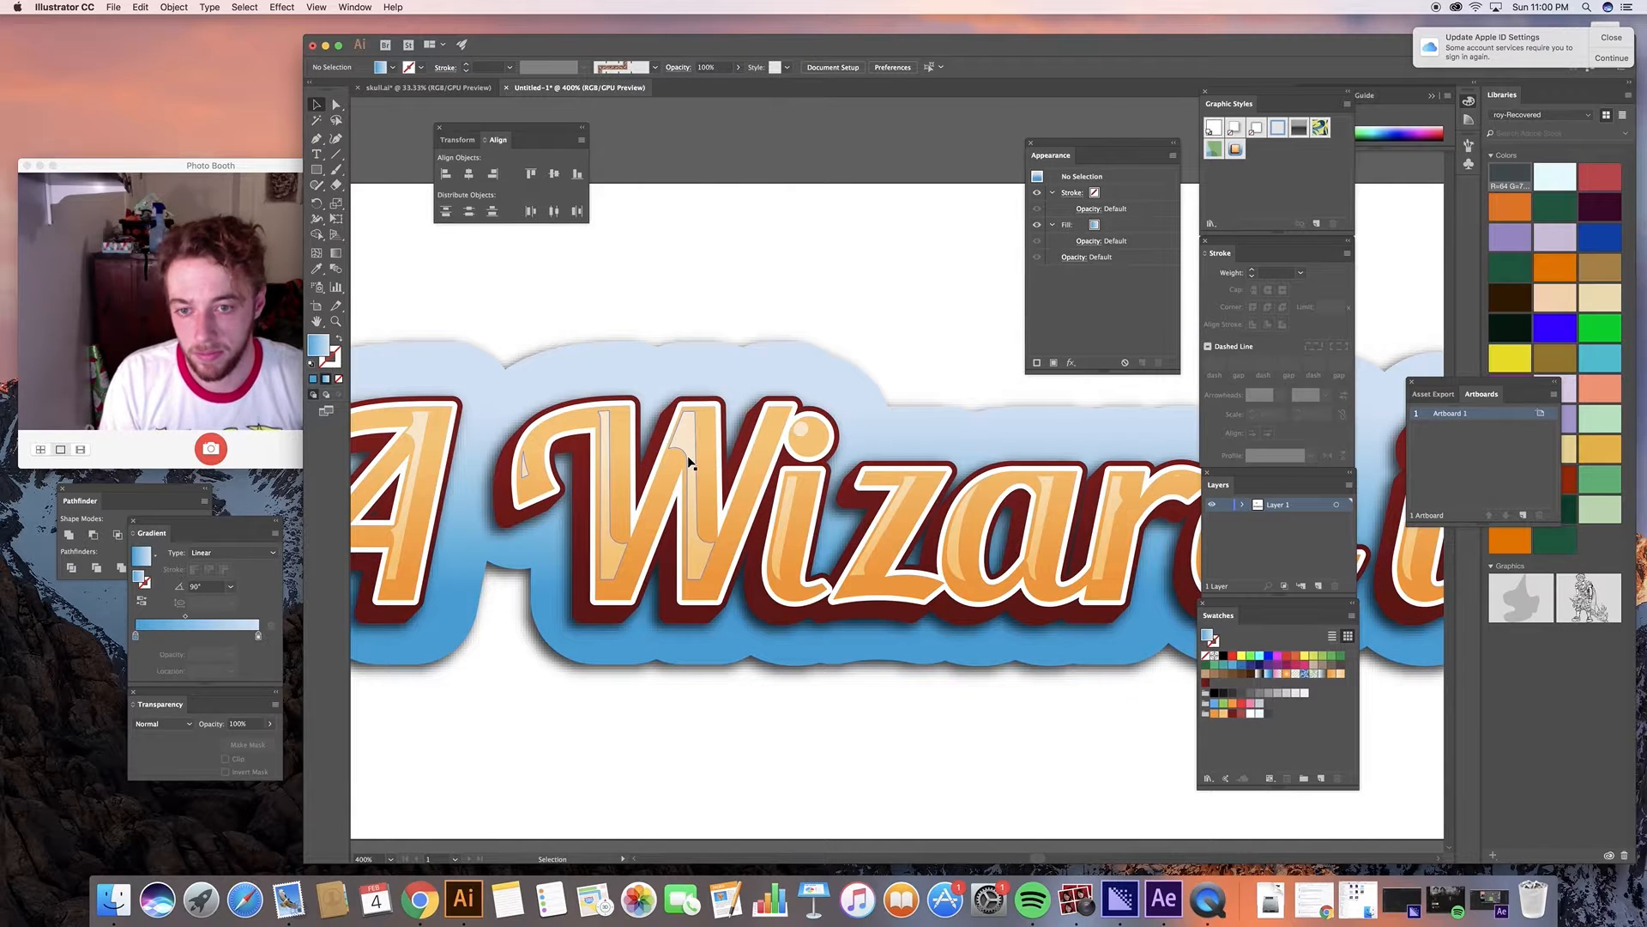
Move the lower-left anchor point of the highlight on the W's first stem downward to extend its slanted end.
key(a)
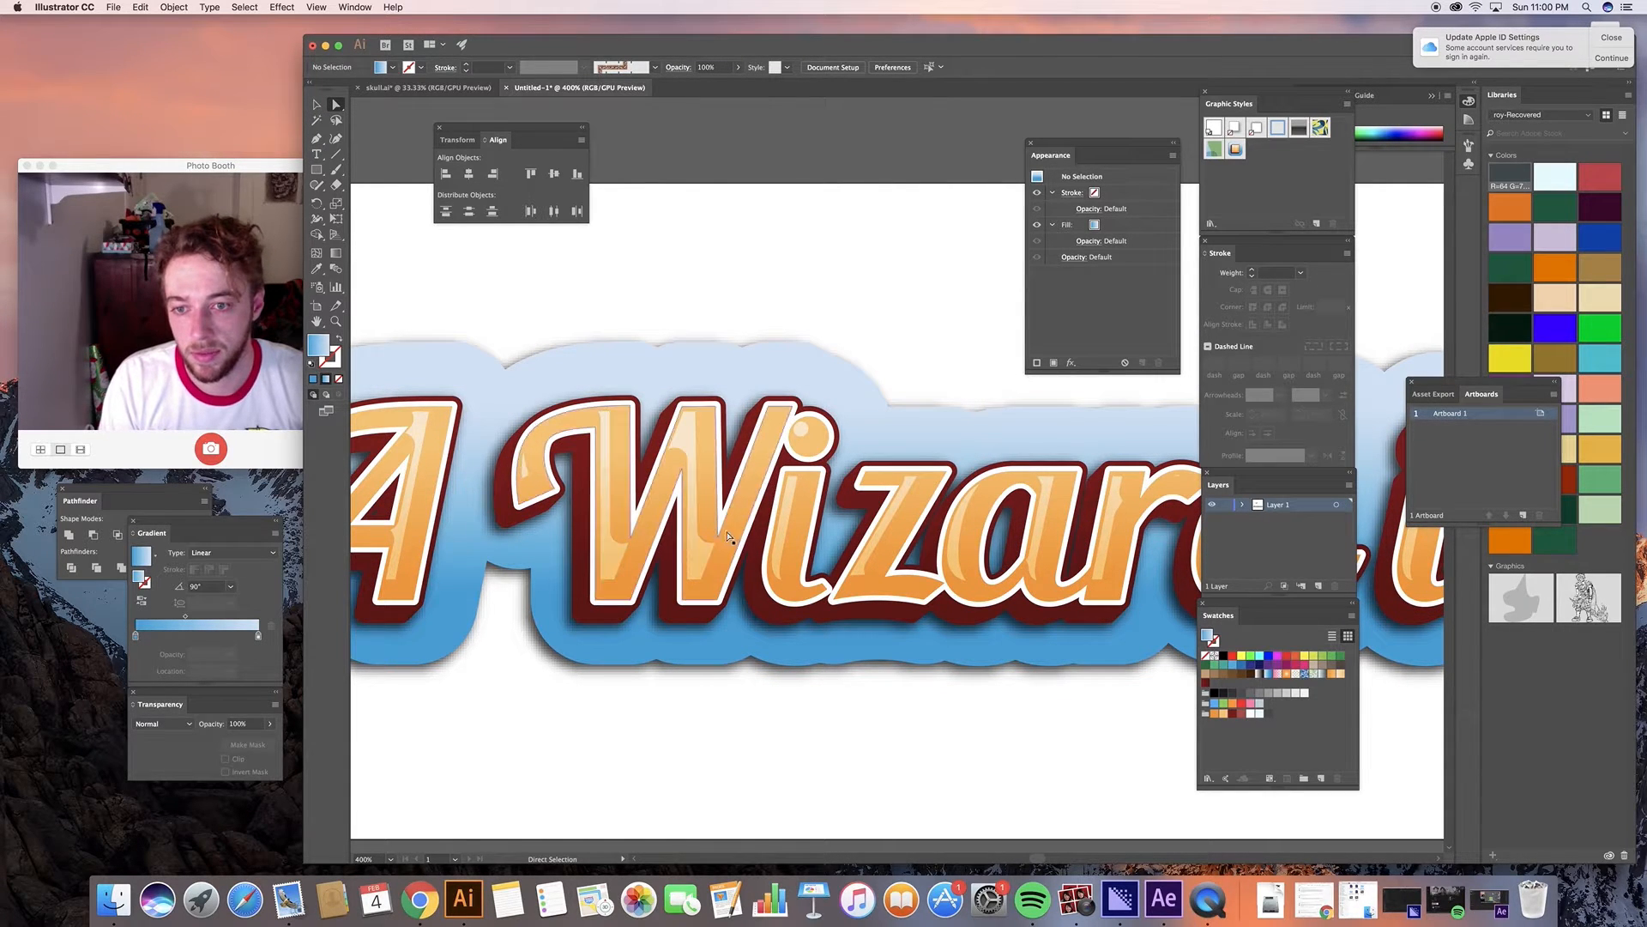
scroll(760, 577, left, 5)
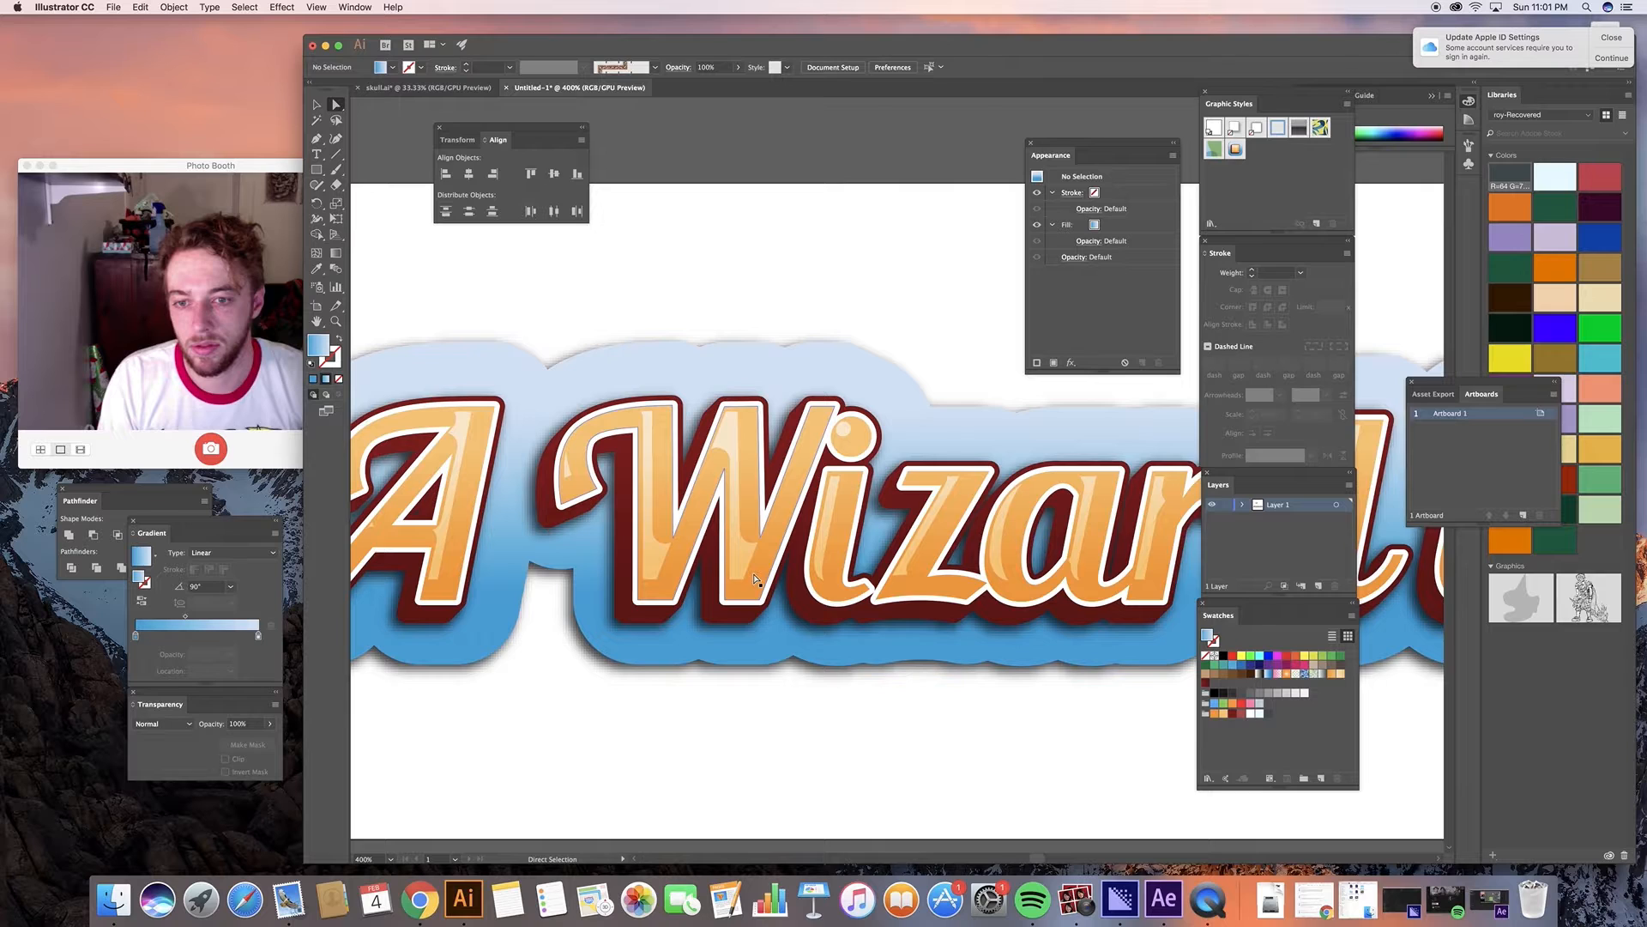
scroll(748, 573, left, 2)
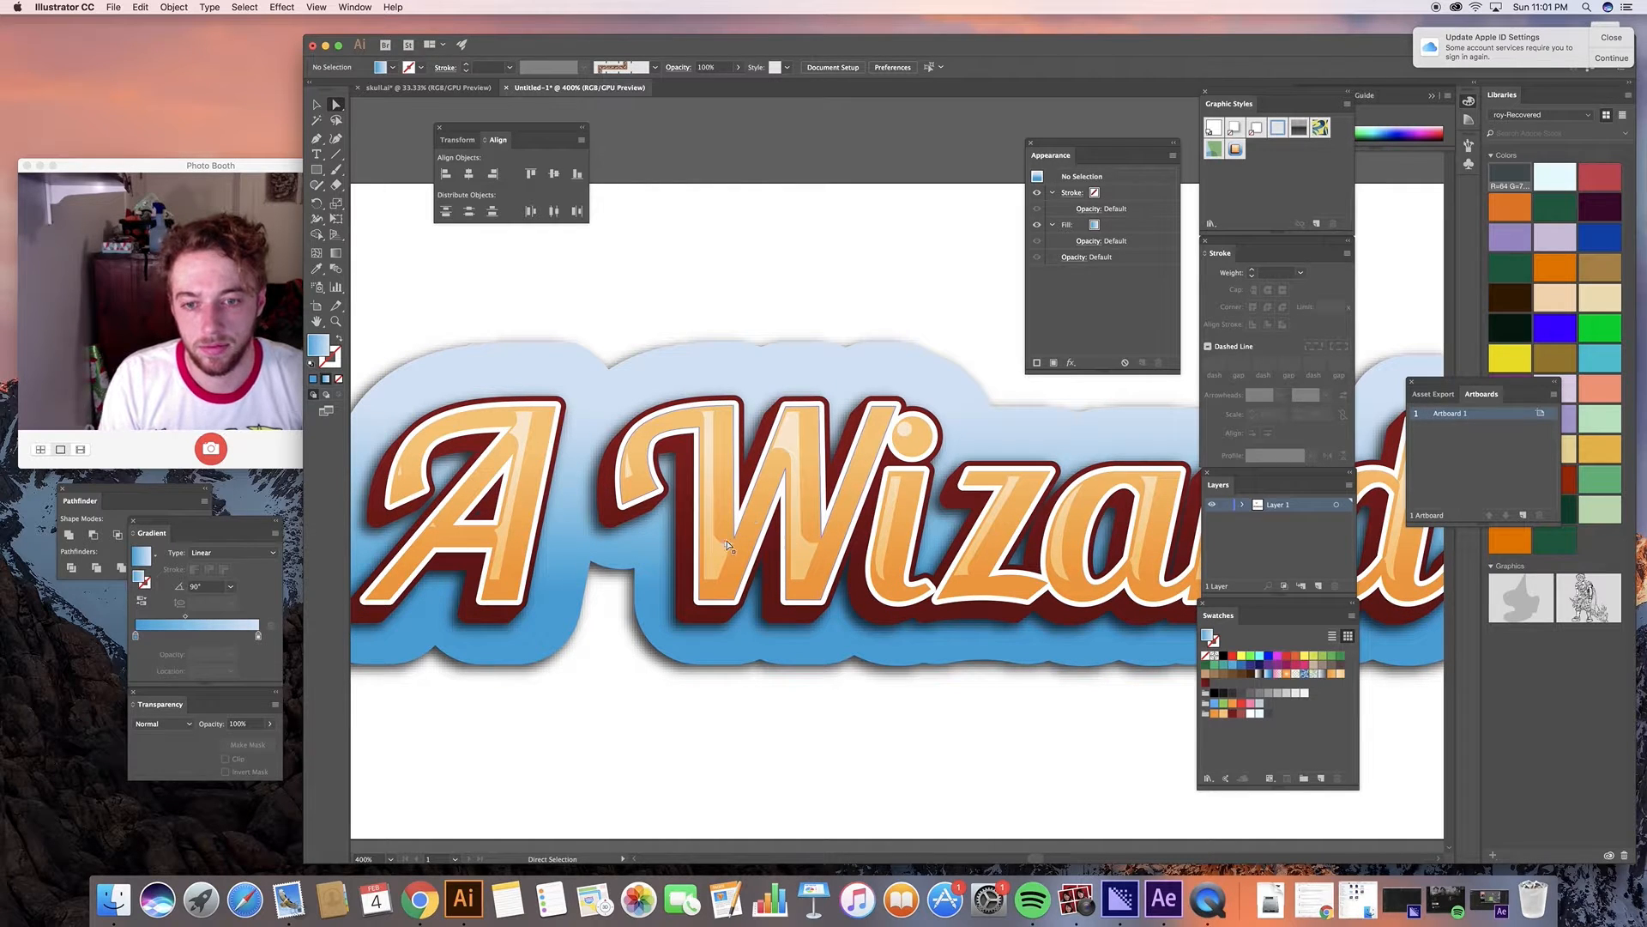
click(723, 542)
drag(715, 533, 714, 567)
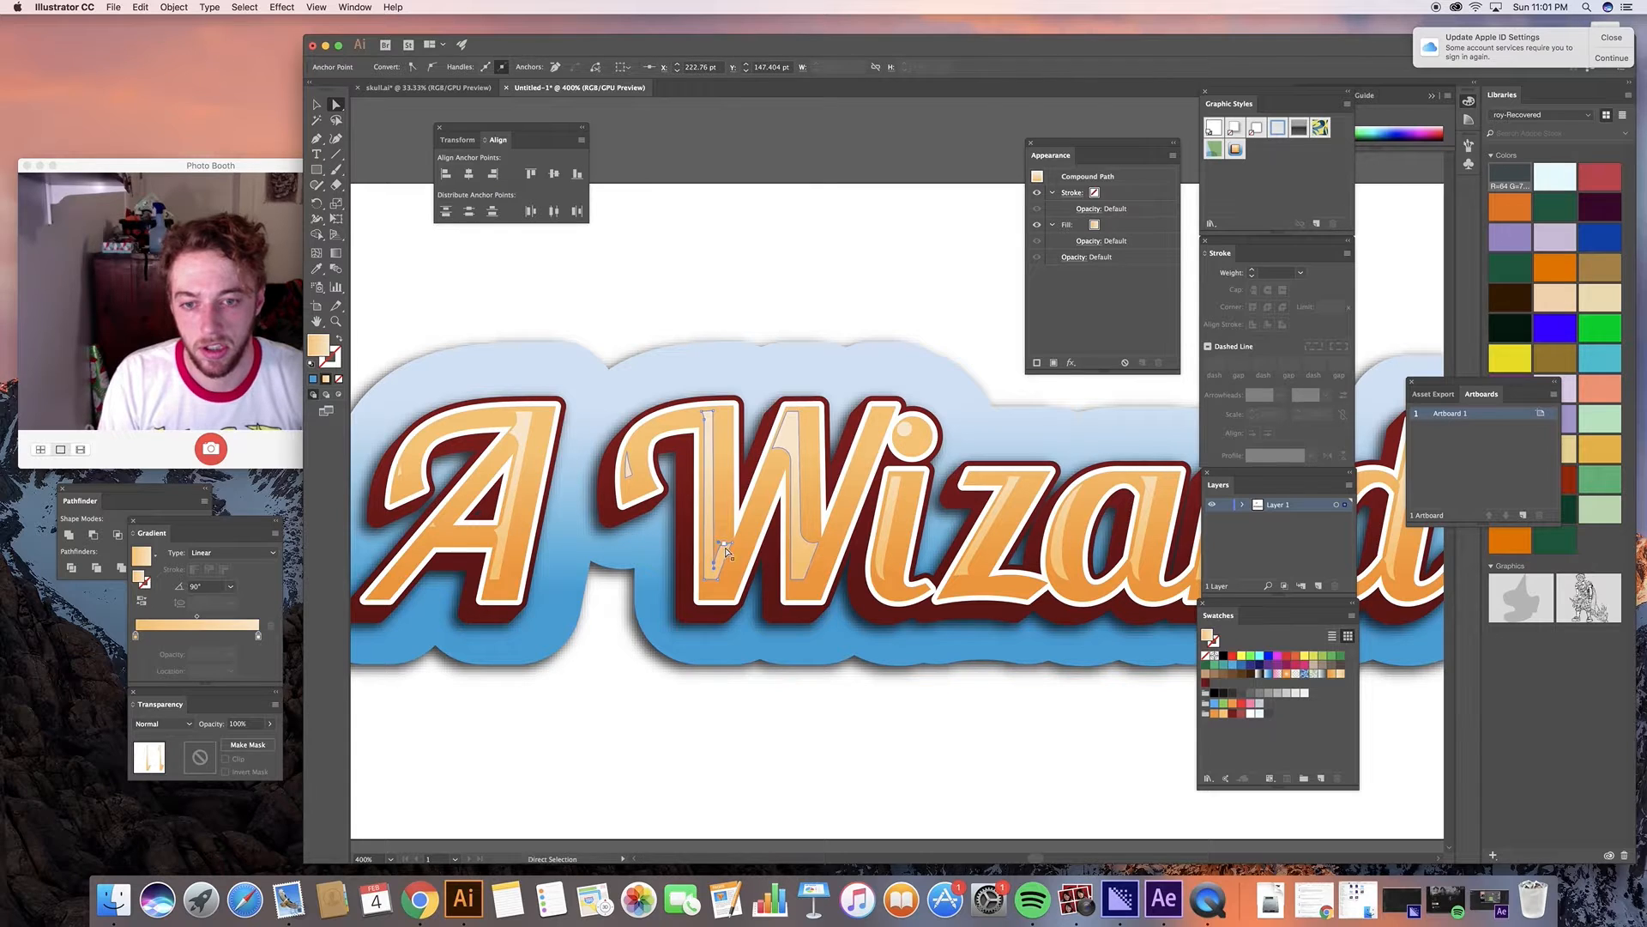
Delete the extra anchor point at the lower end of the W's first-stem highlight and deselect the shape.
key(p)
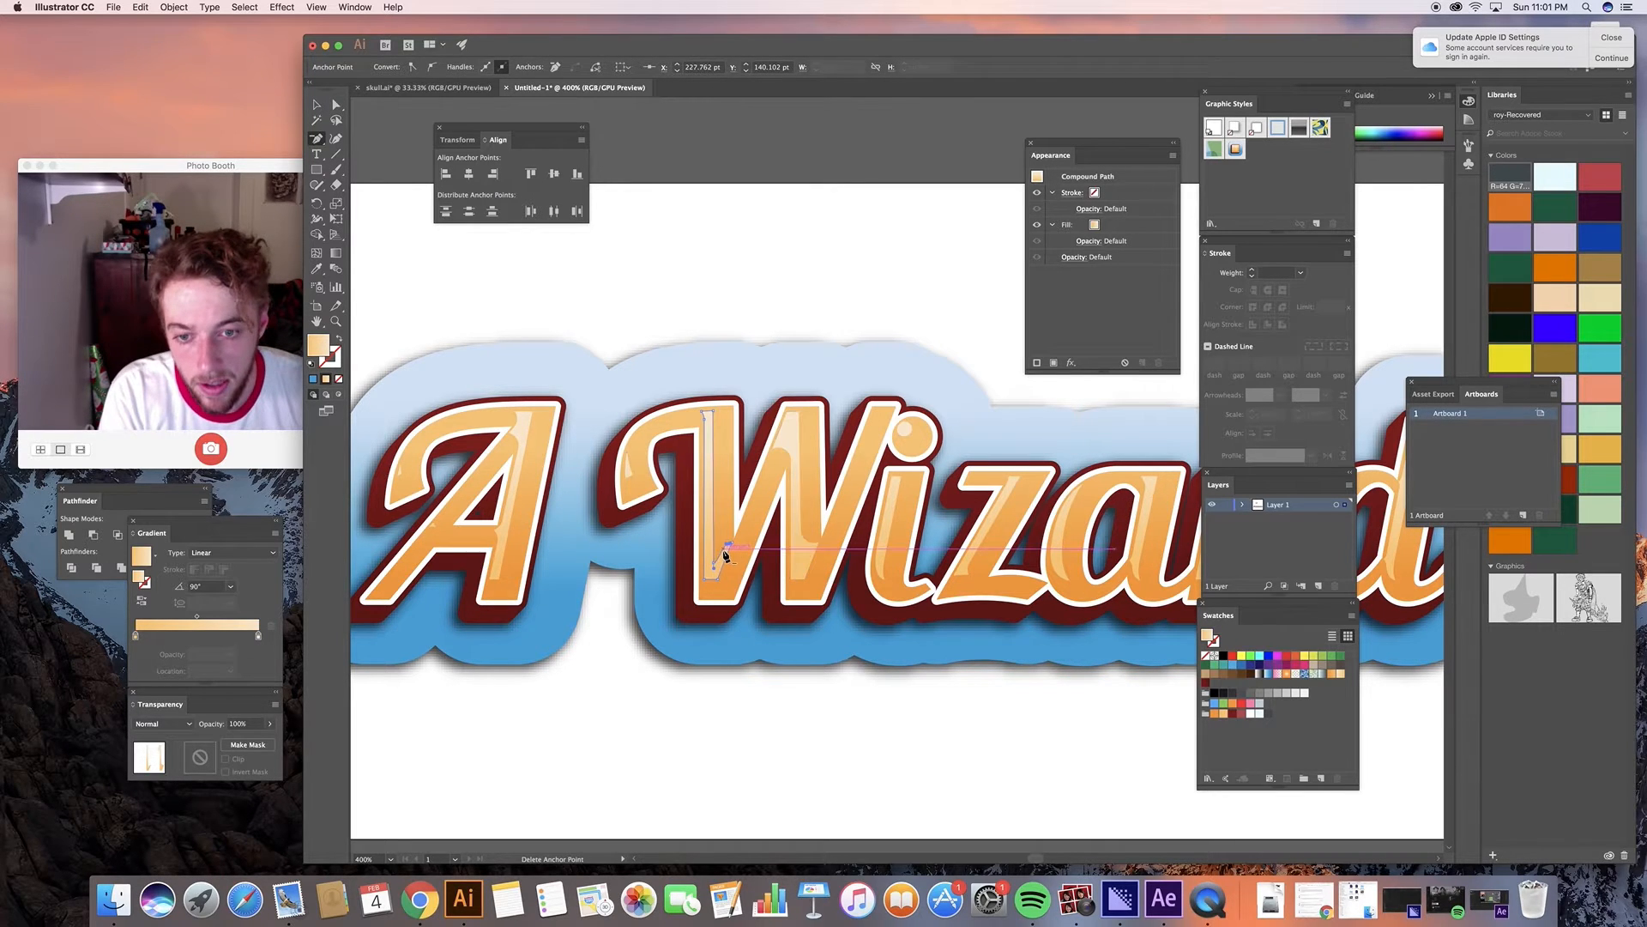
click(727, 544)
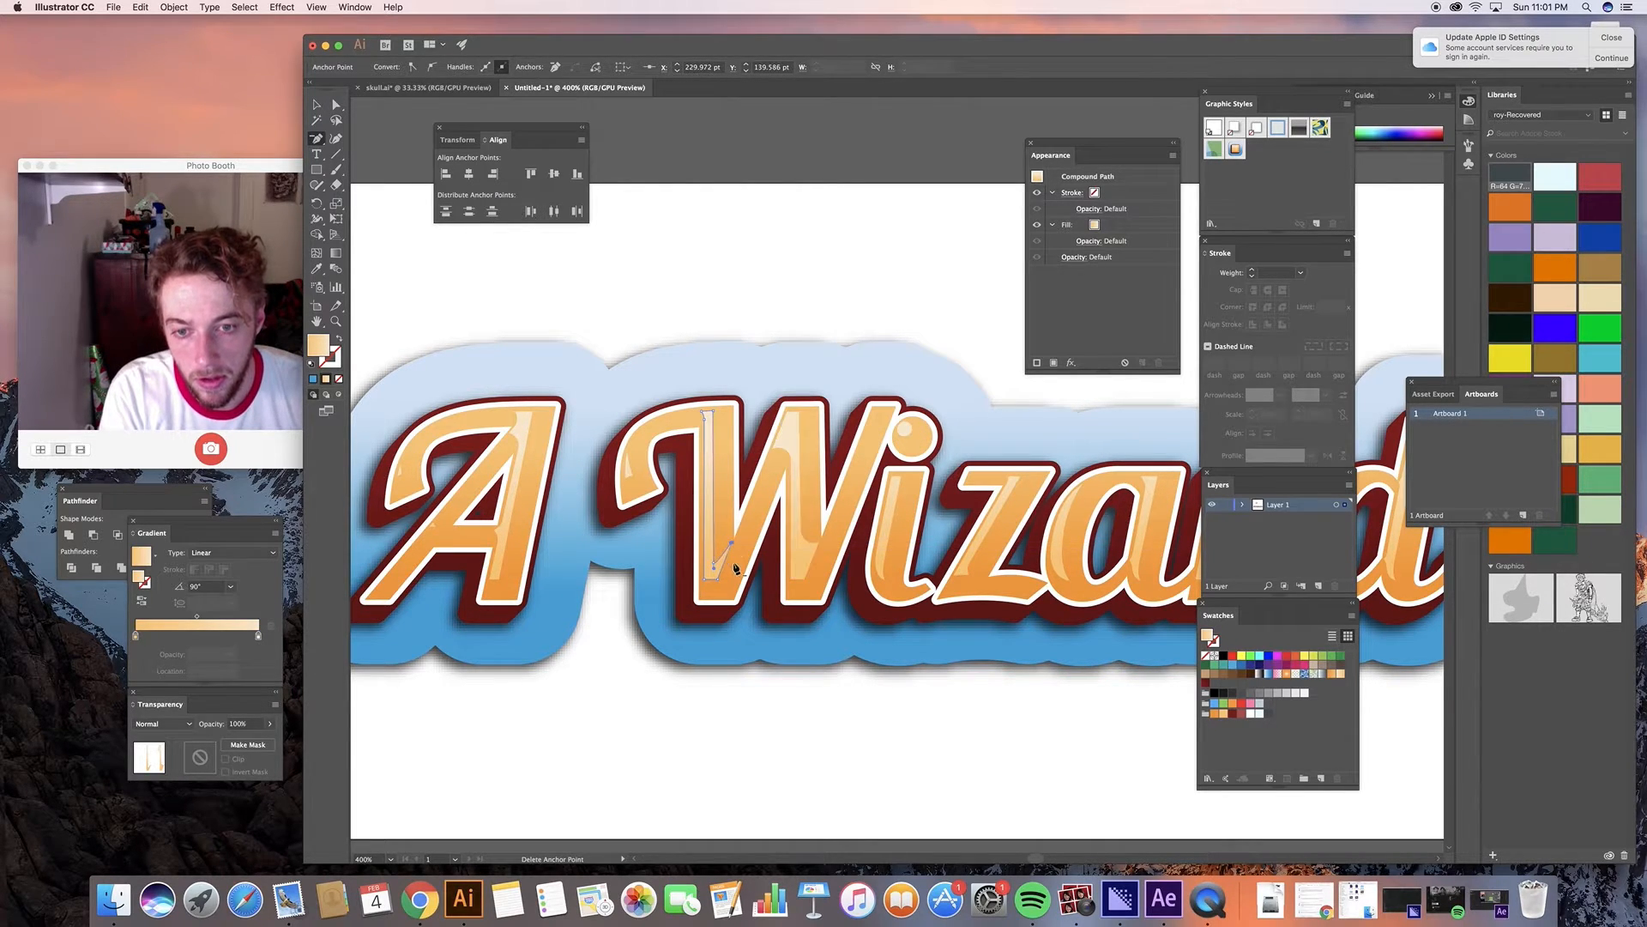
key(a)
click(790, 139)
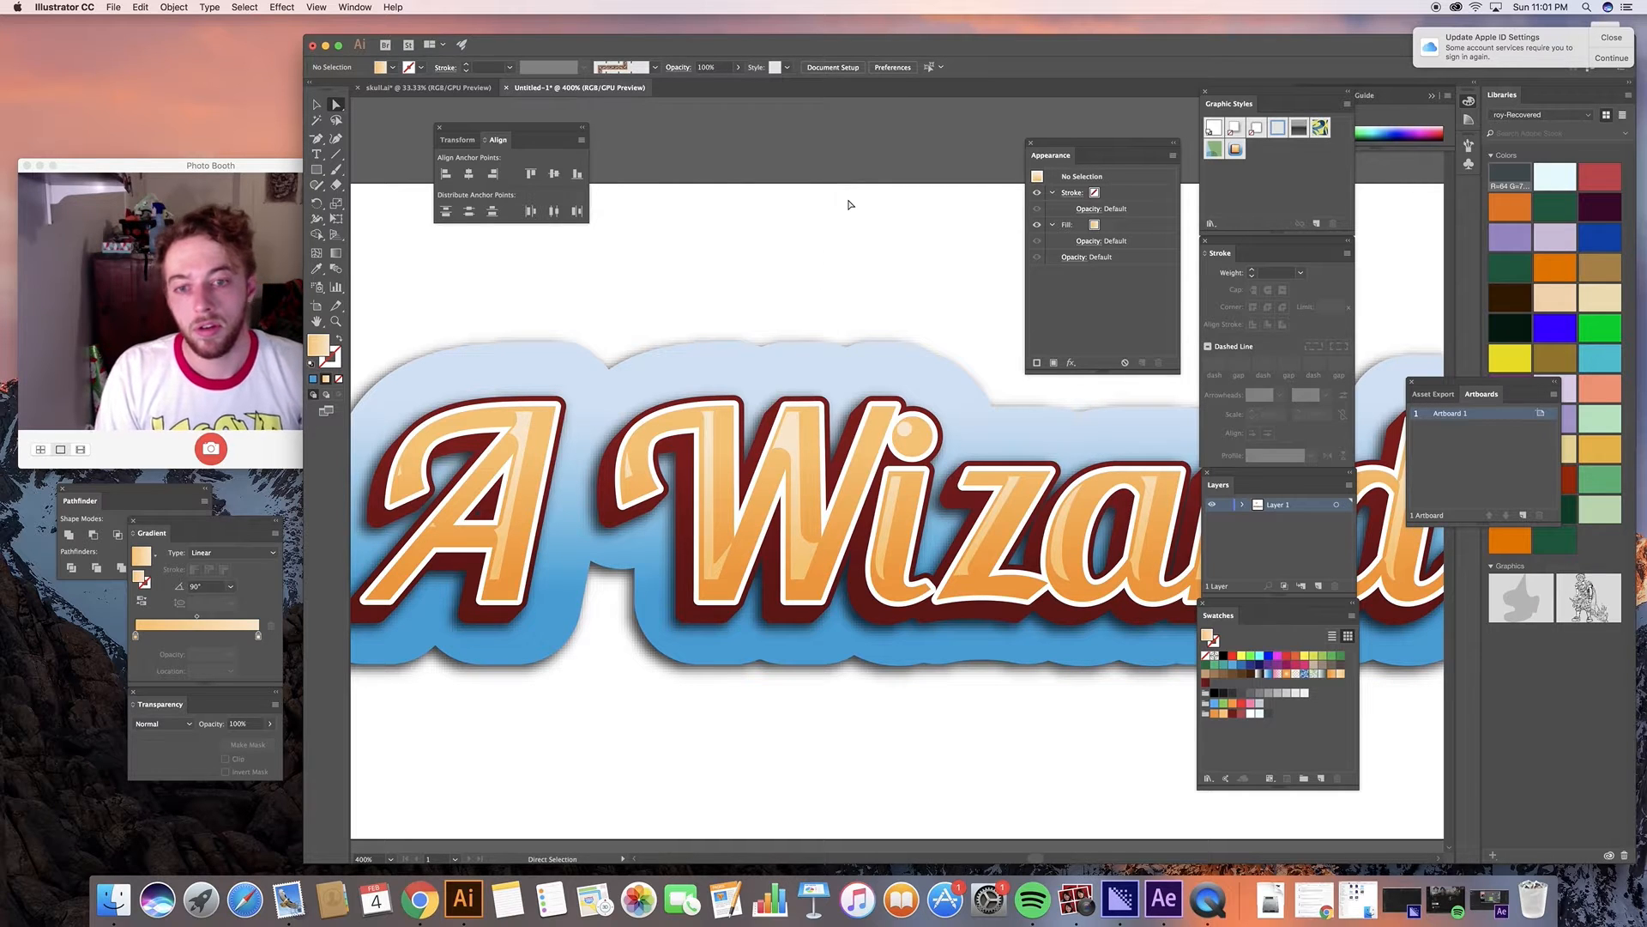
Examine the complete lettering and the styled rectangle at 100% zoom.
key(super+1)
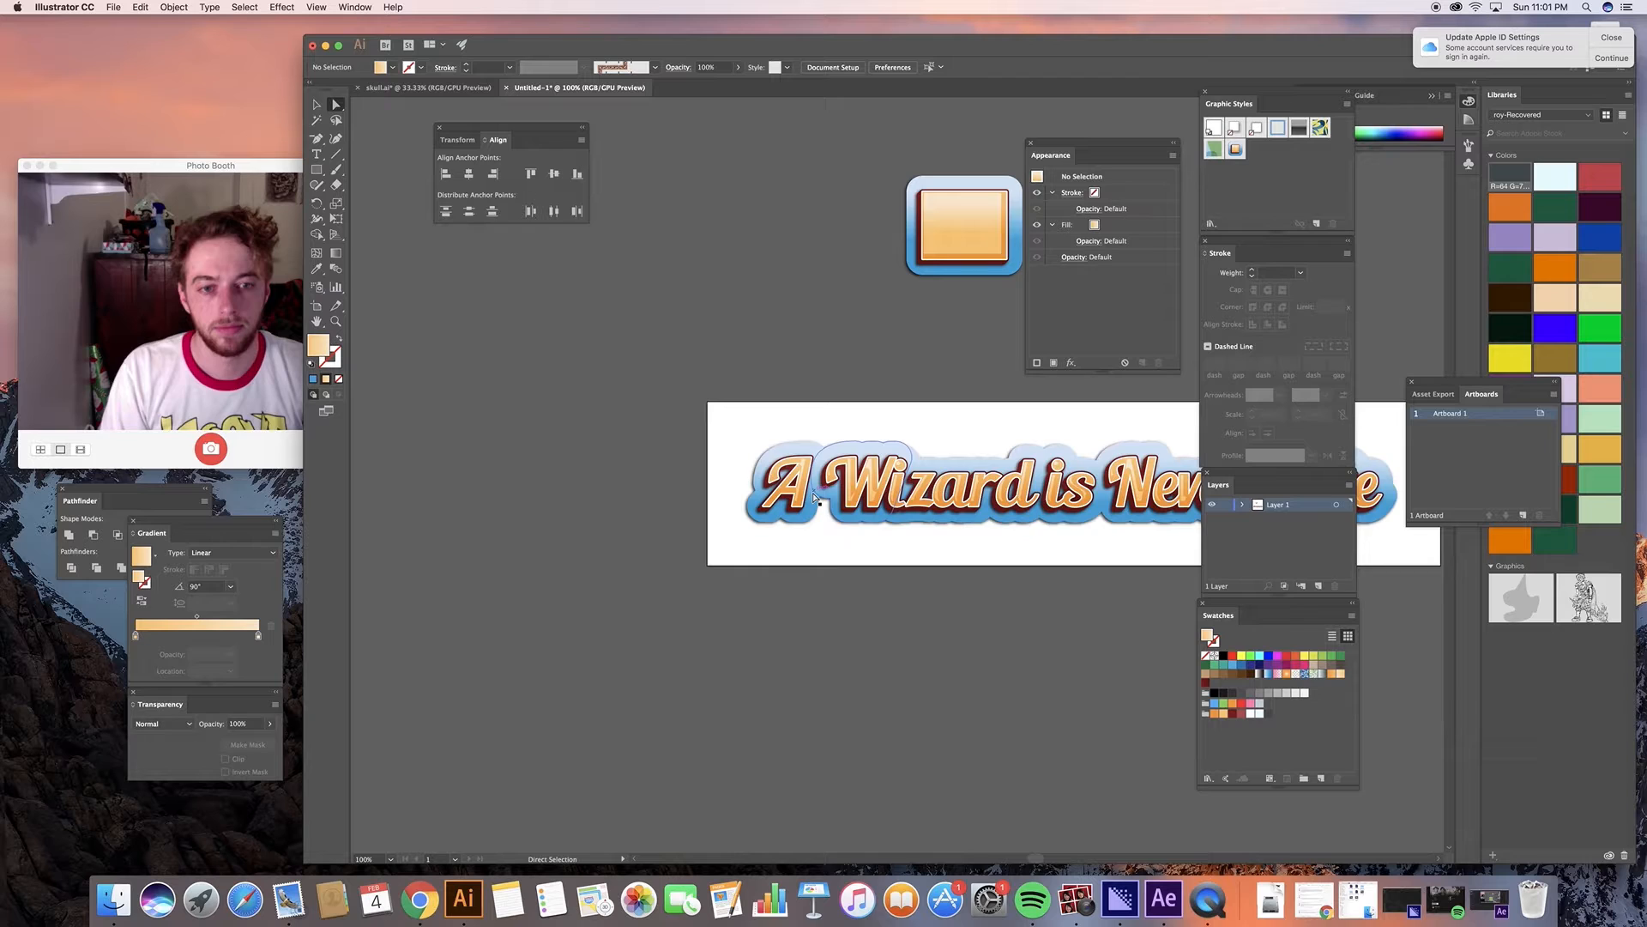
scroll(814, 497, right, 5)
scroll(813, 498, right, 5)
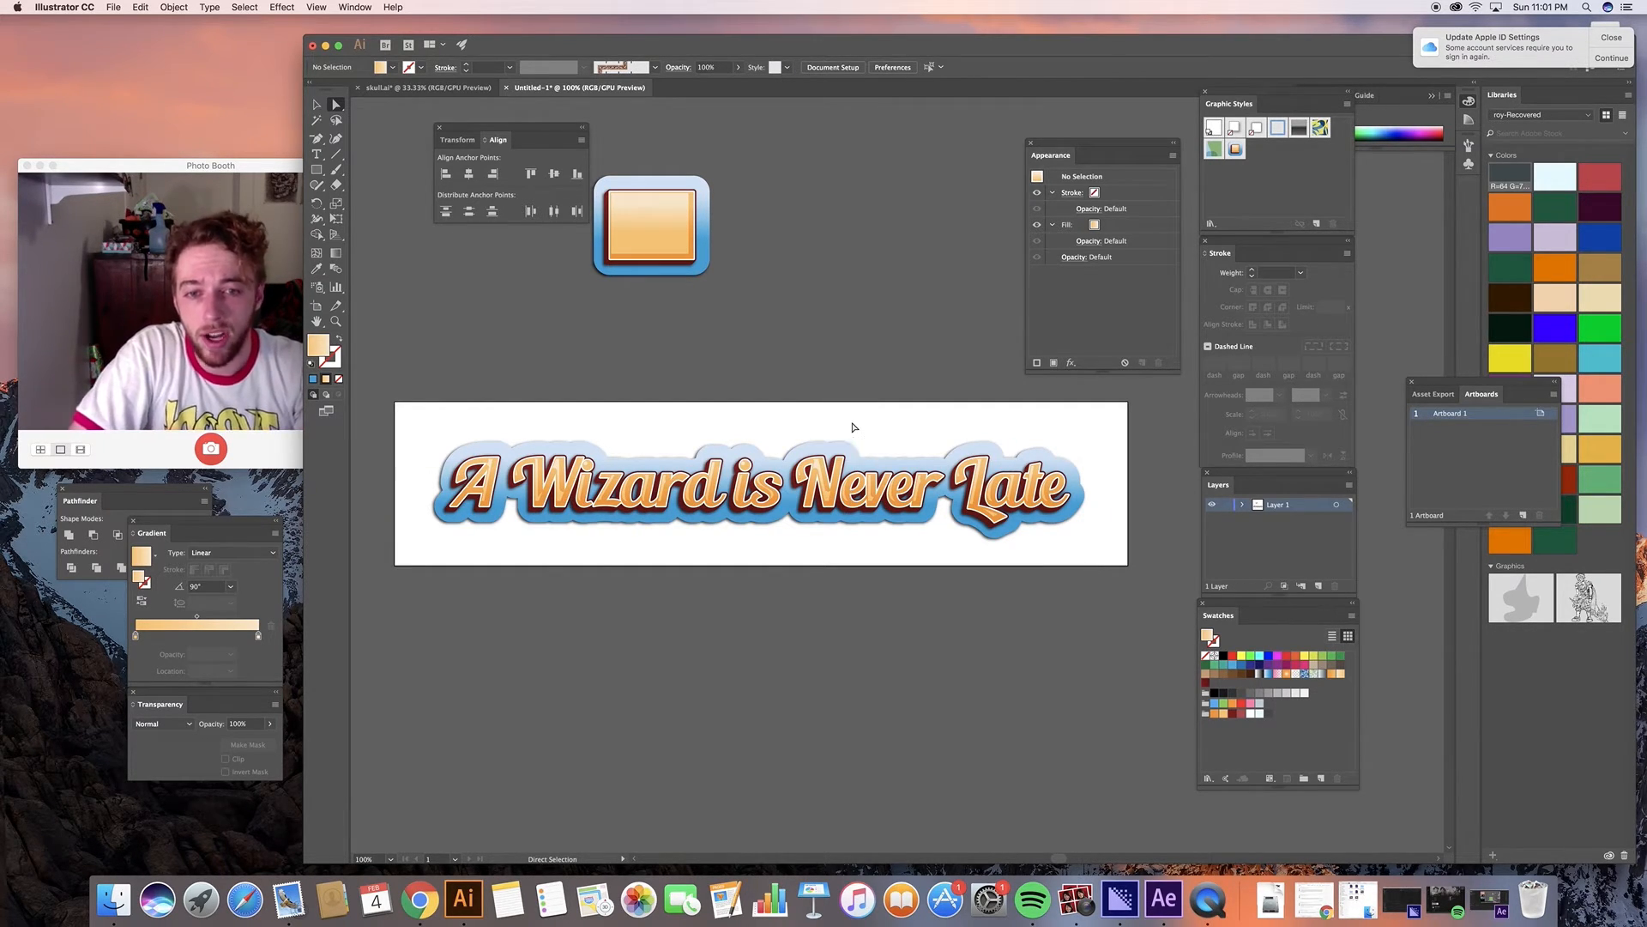
key(v)
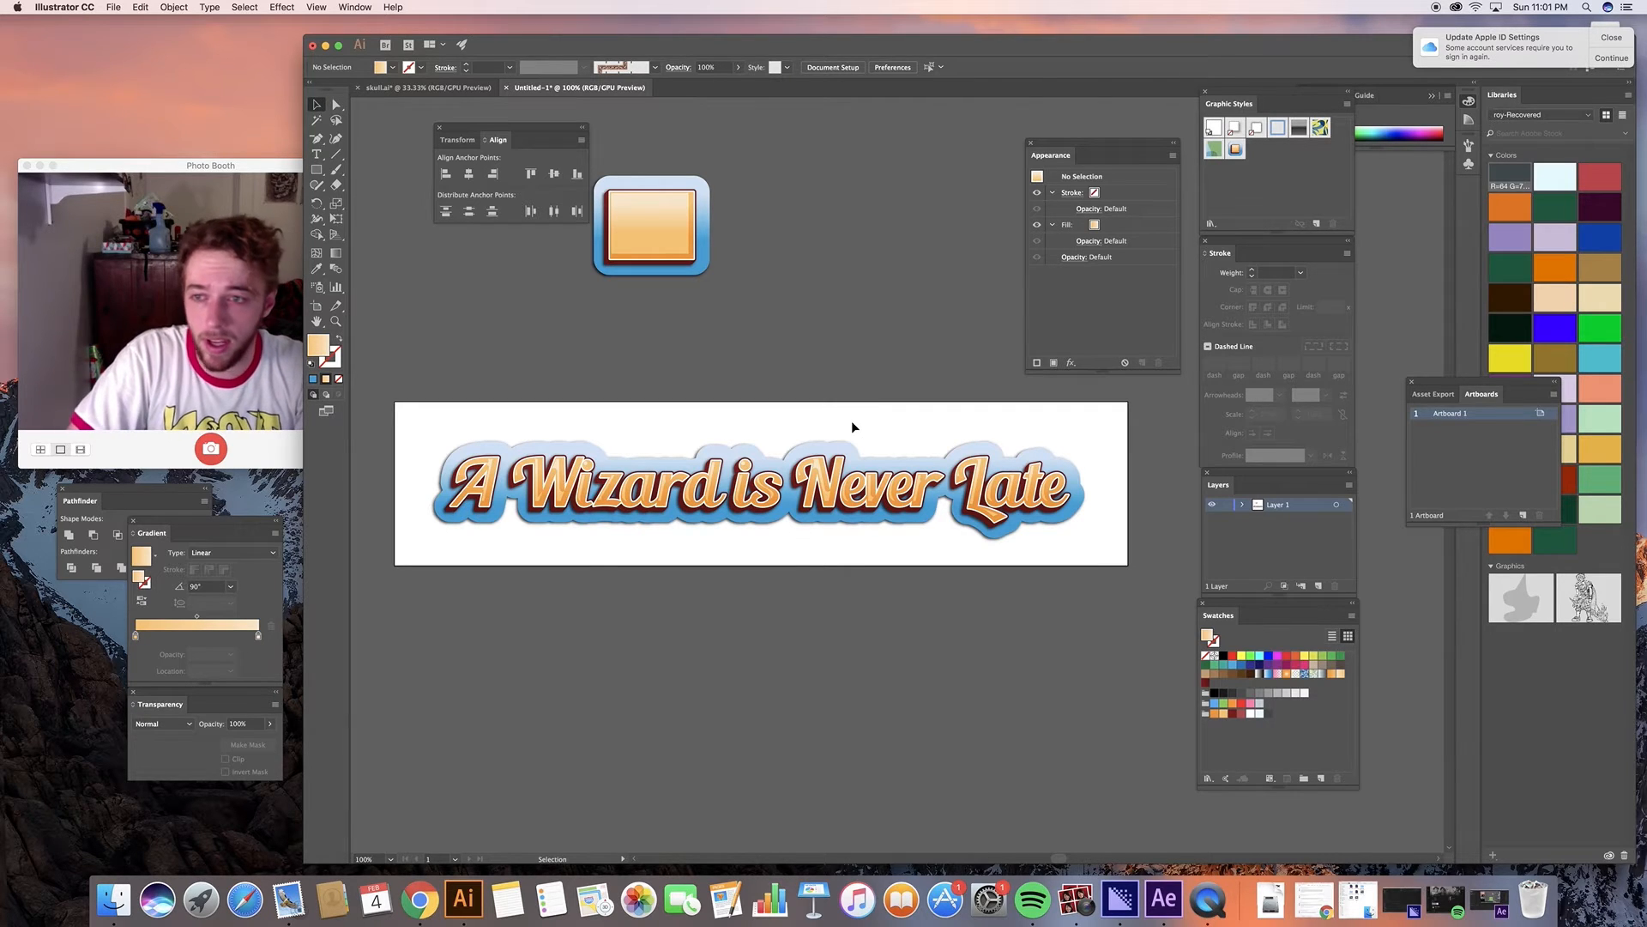
click(214, 165)
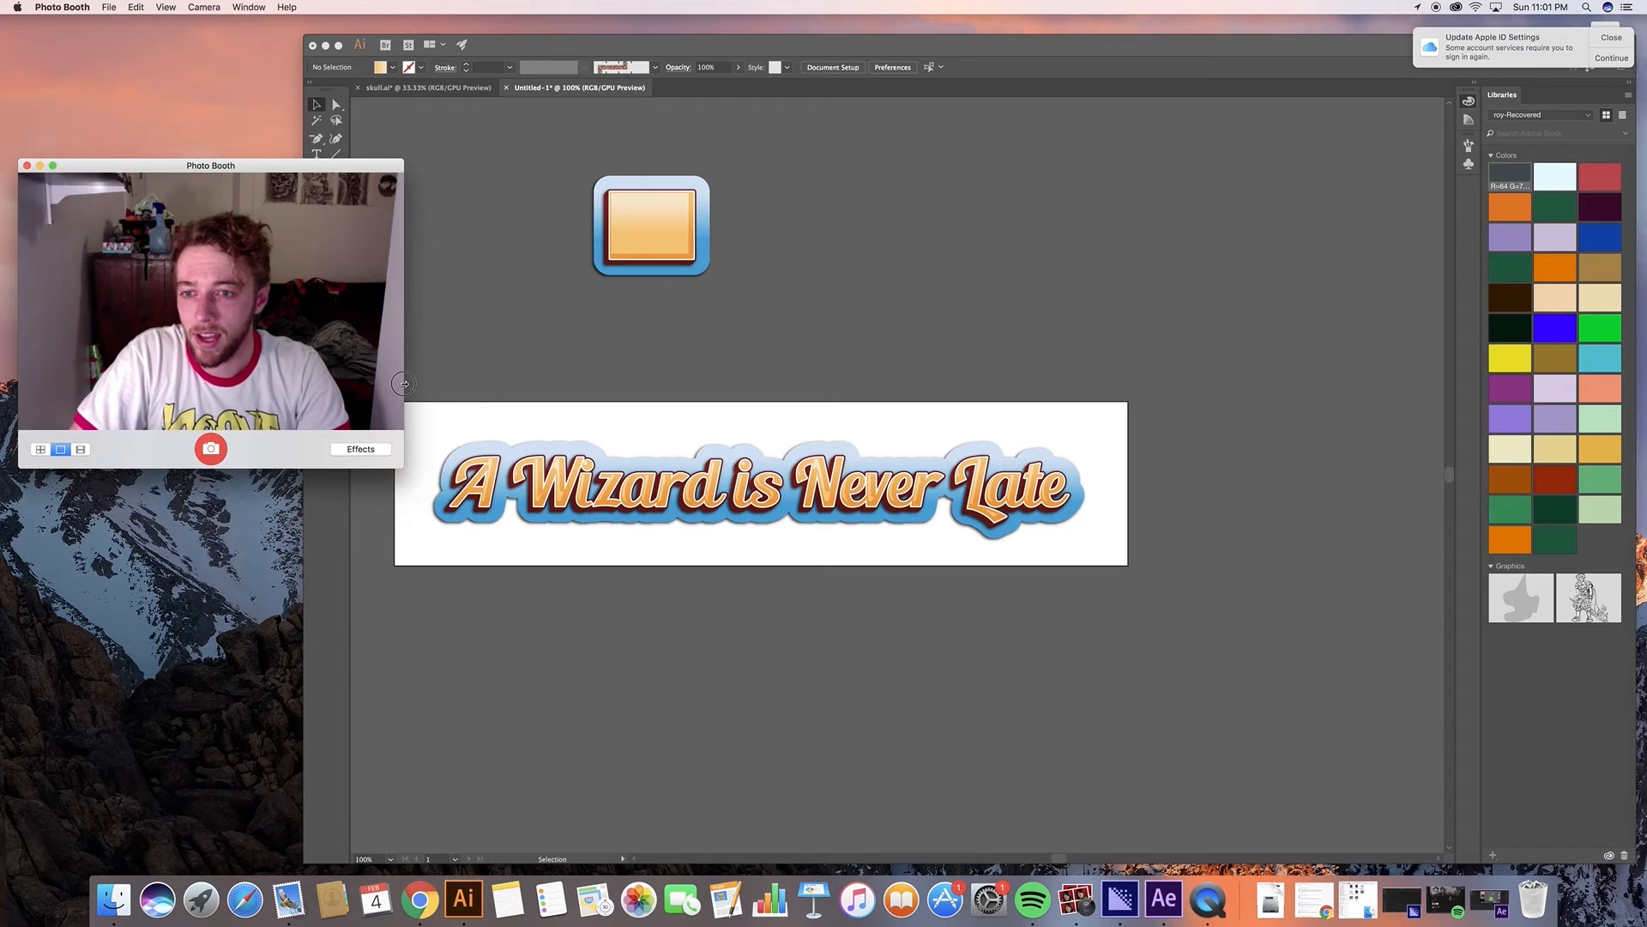
drag(403, 383, 470, 383)
drag(367, 142, 577, 89)
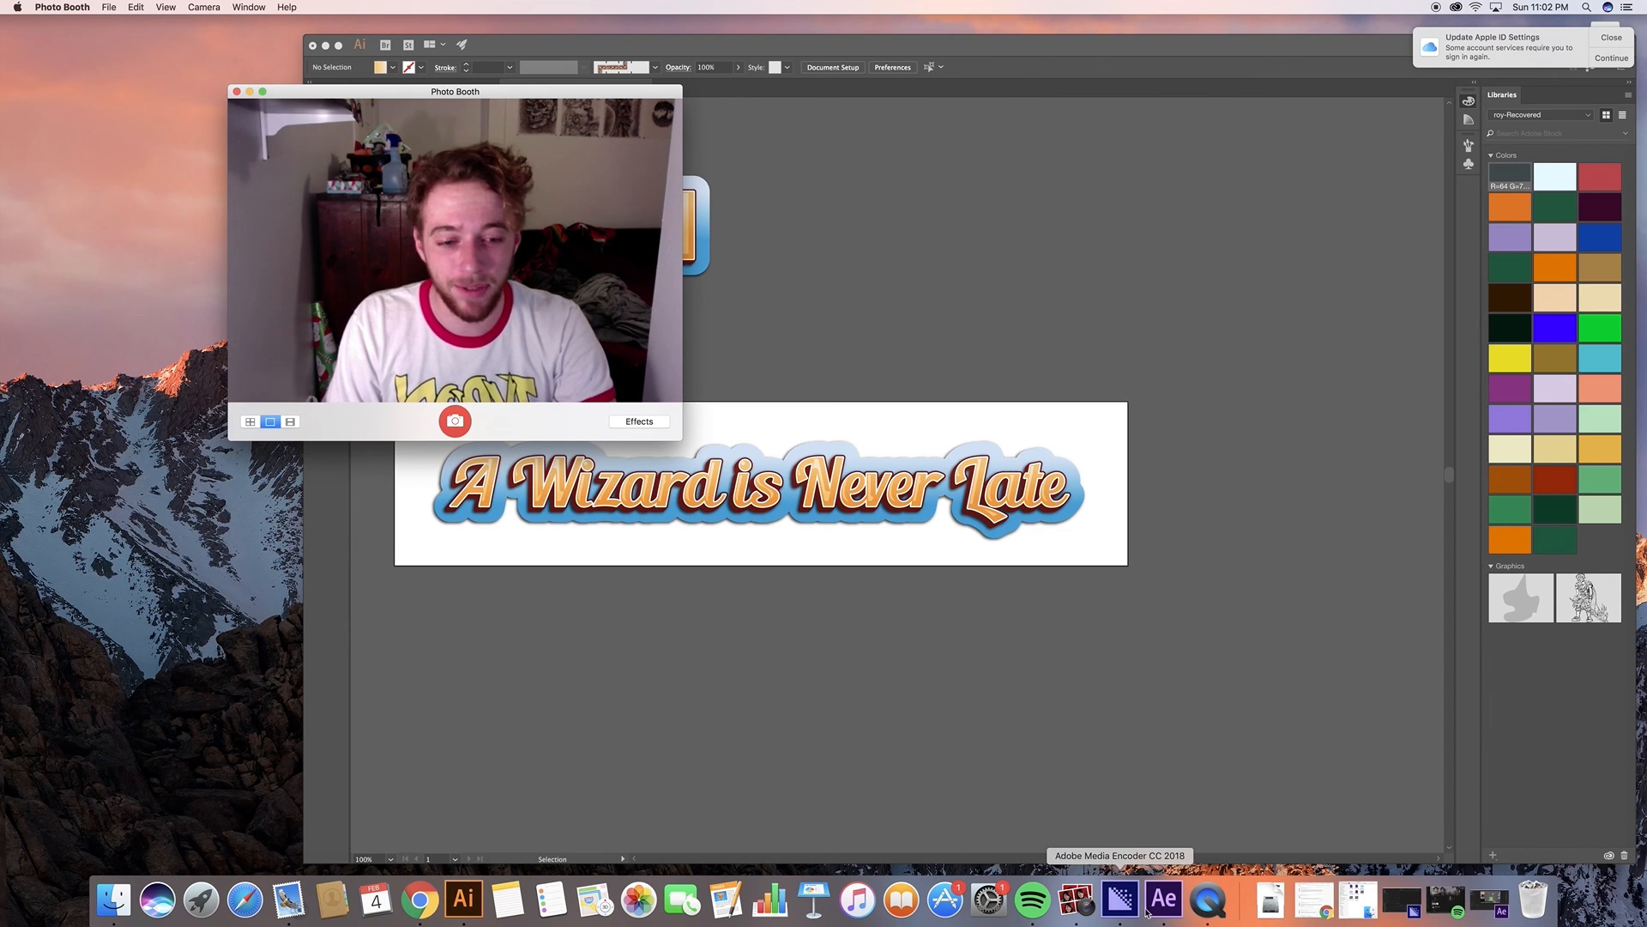
right_click(1208, 899)
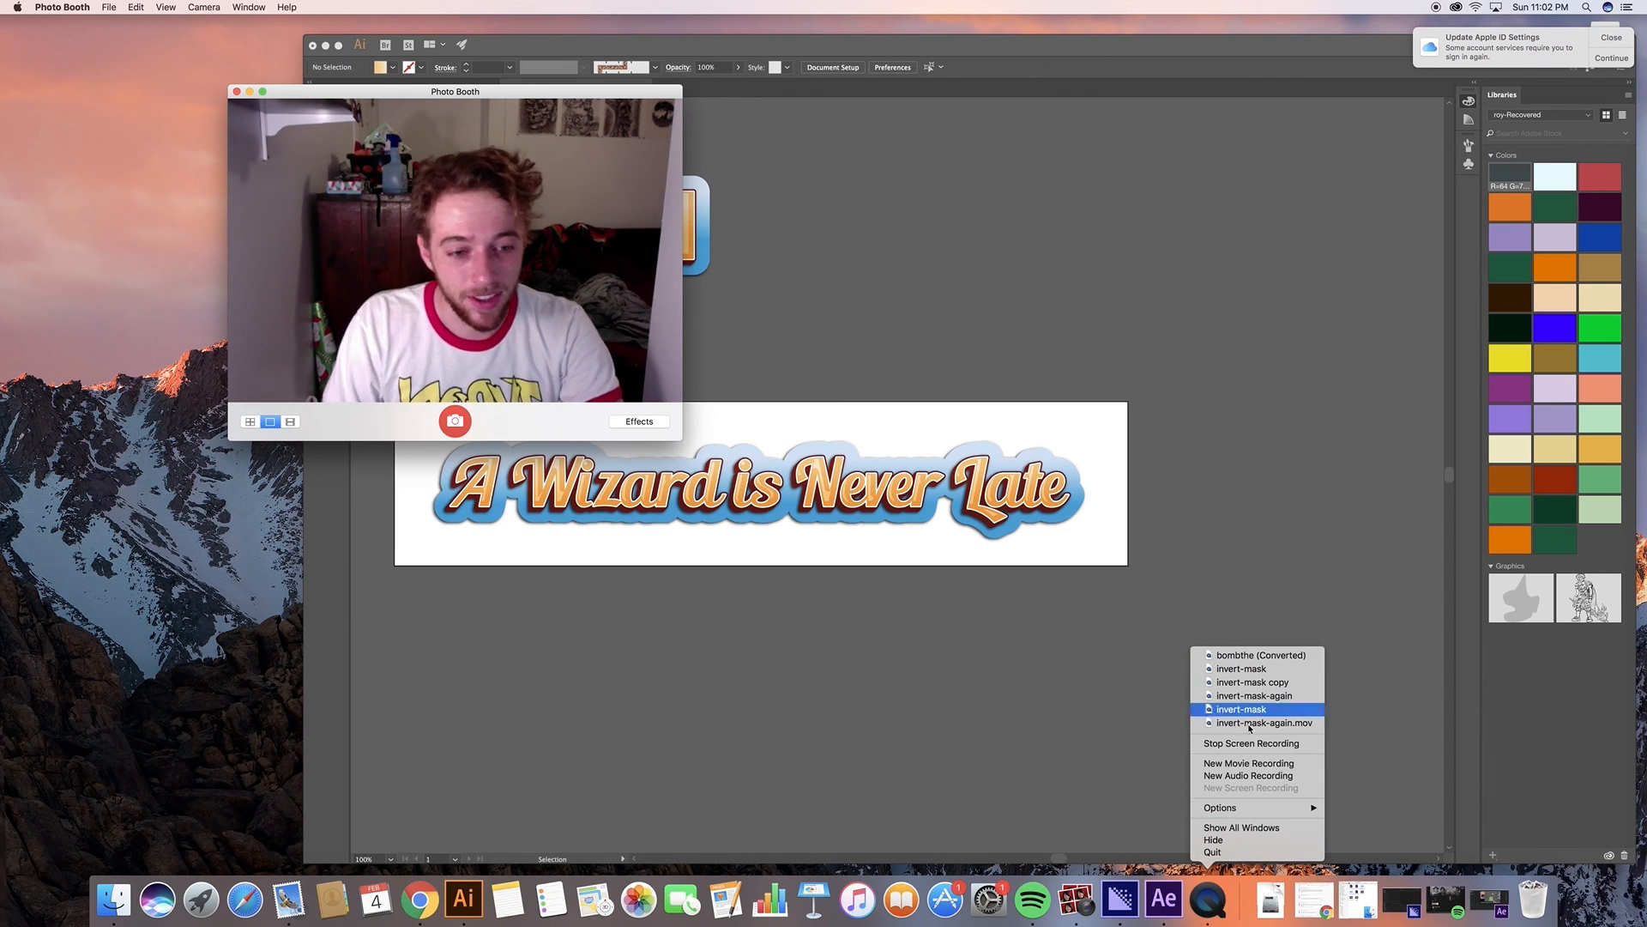